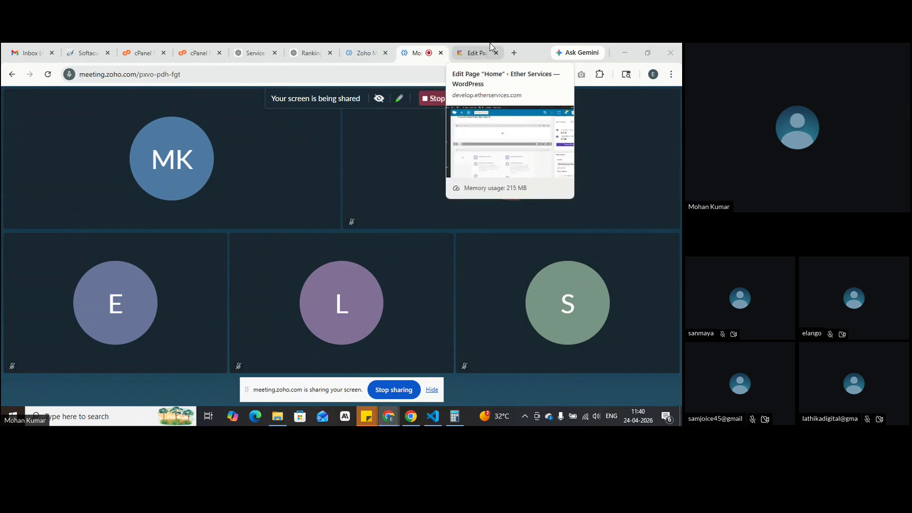
Step: Trim the address bar to the site root to load the Ether Services homepage
left_click(475, 52)
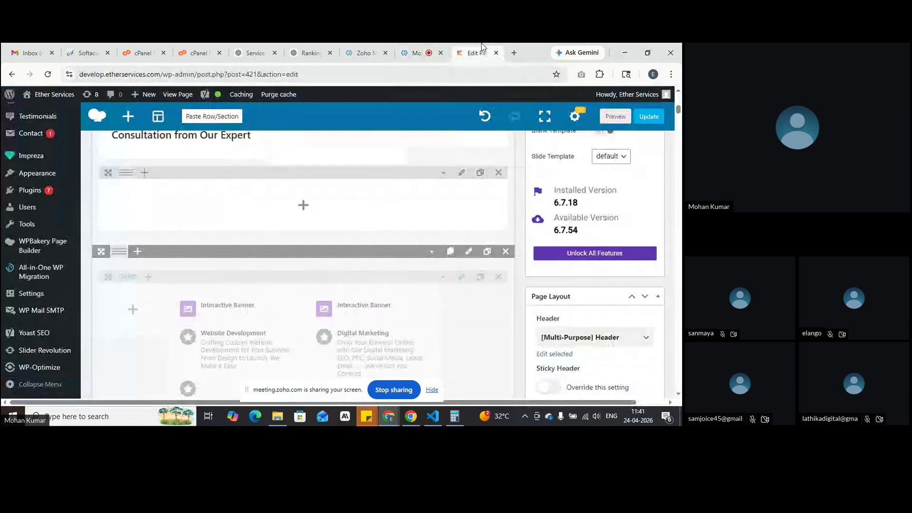
left_click_drag(298, 74, 167, 86)
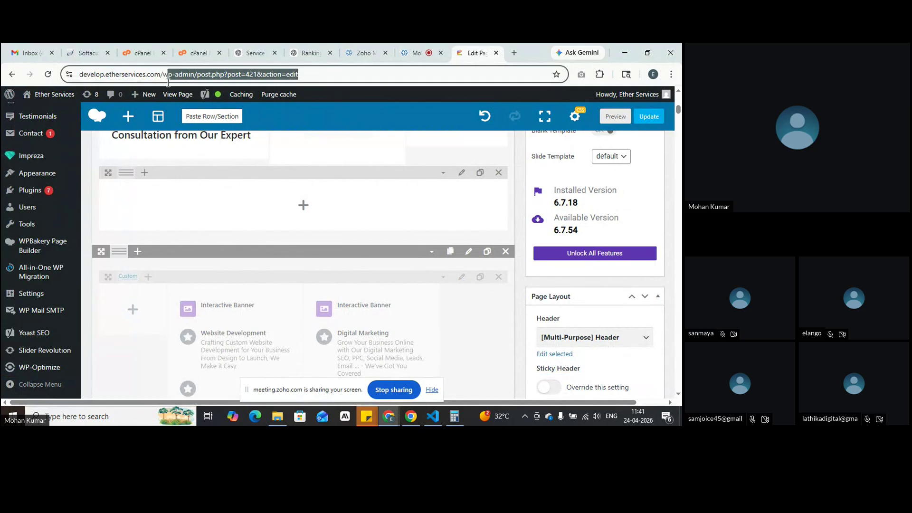
key("BackSpace")
key("BackSpace")
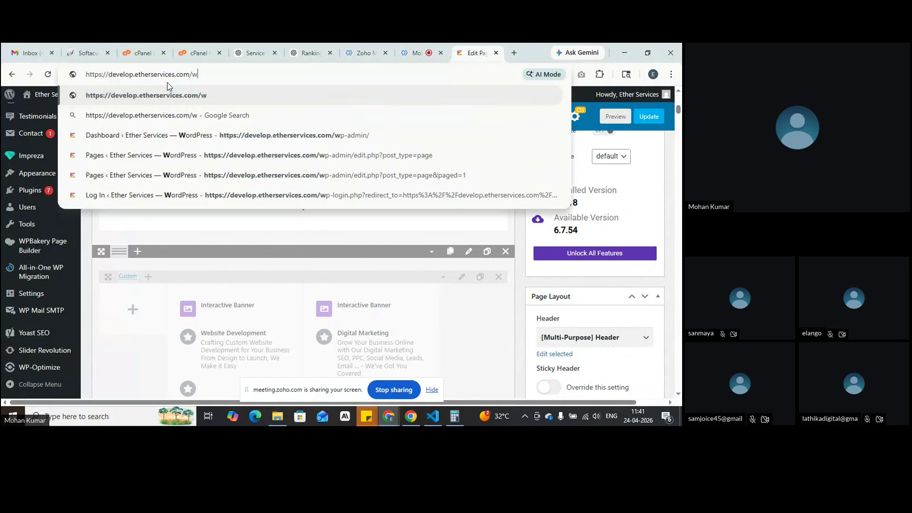
key("Return")
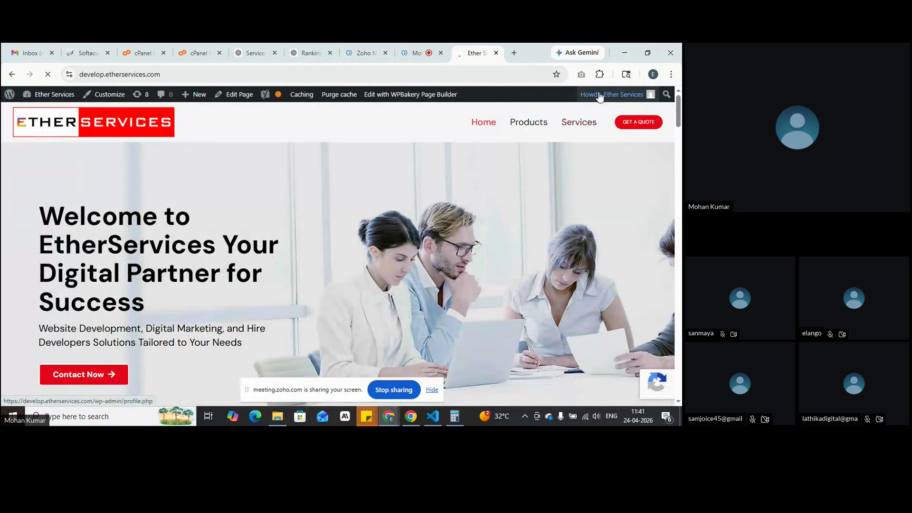
Step: Log out through the Howdy account menu and go back to the Zoho Meeting tab
mouse_move(599, 95)
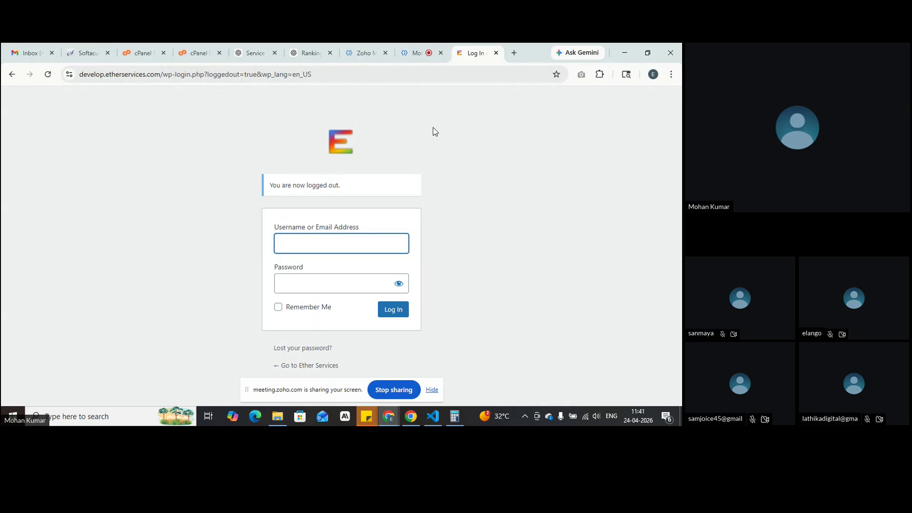
left_click(412, 51)
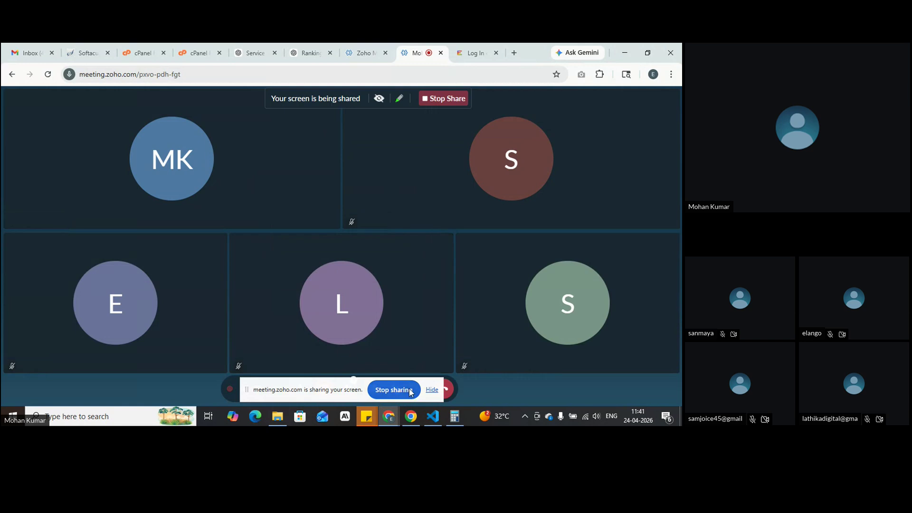
Step: Hide the screen-sharing notice, mute then unmute the microphone, and go back to the Log In tab
left_click(432, 389)
left_click(300, 388)
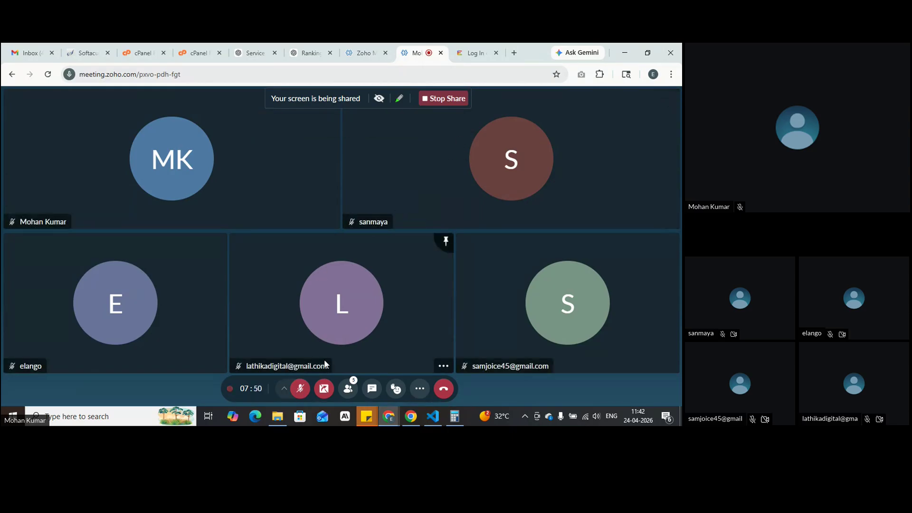
left_click(303, 389)
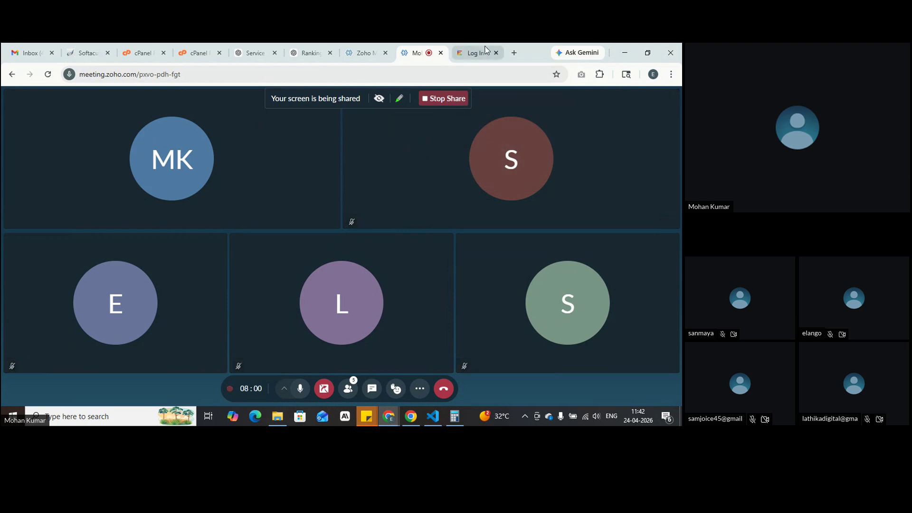
left_click(466, 45)
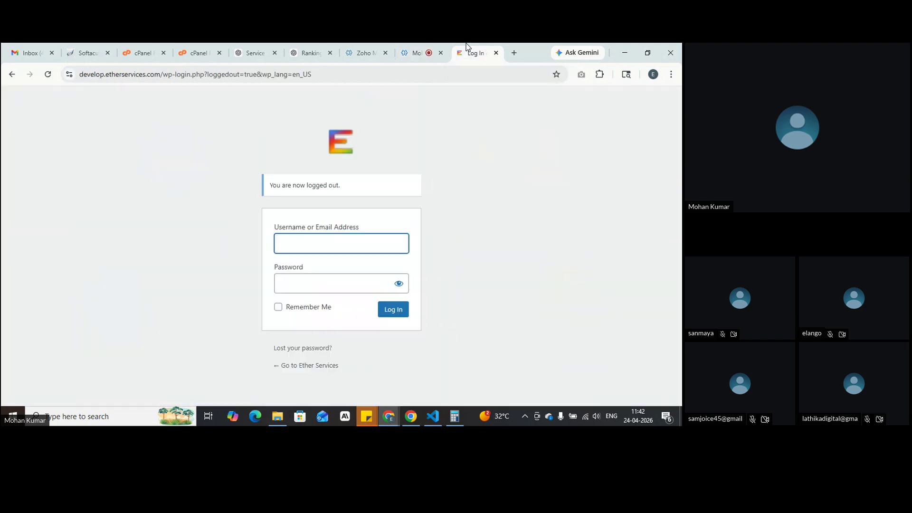
Step: Trim the login address back to the site root to load the homepage
left_click_drag(333, 74, 164, 84)
key("BackSpace")
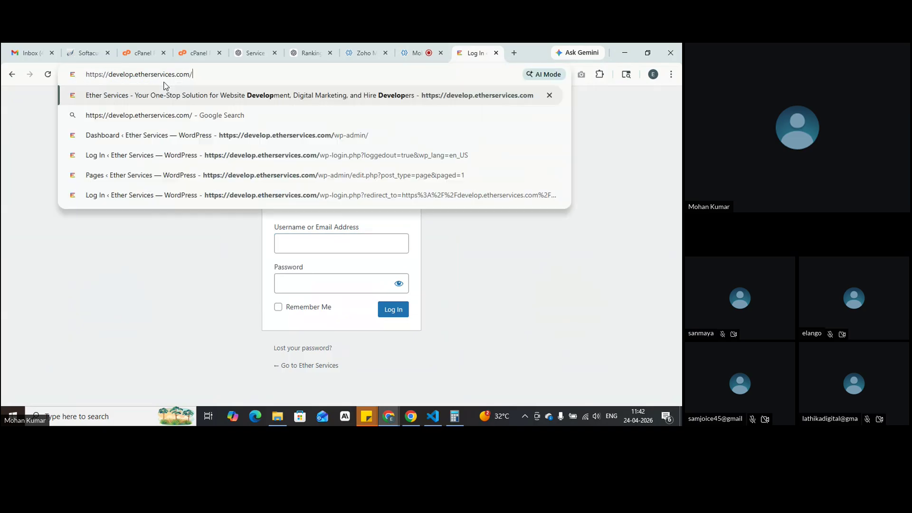
key("Return")
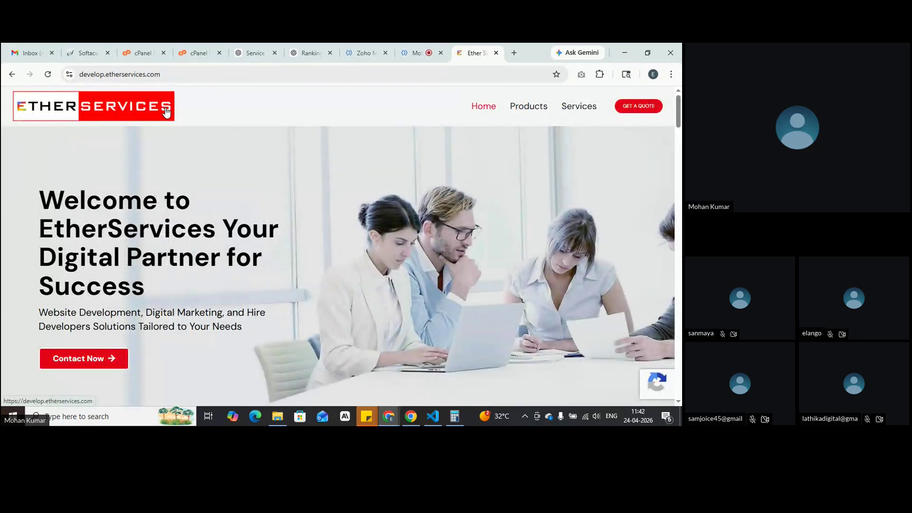
left_click(402, 47)
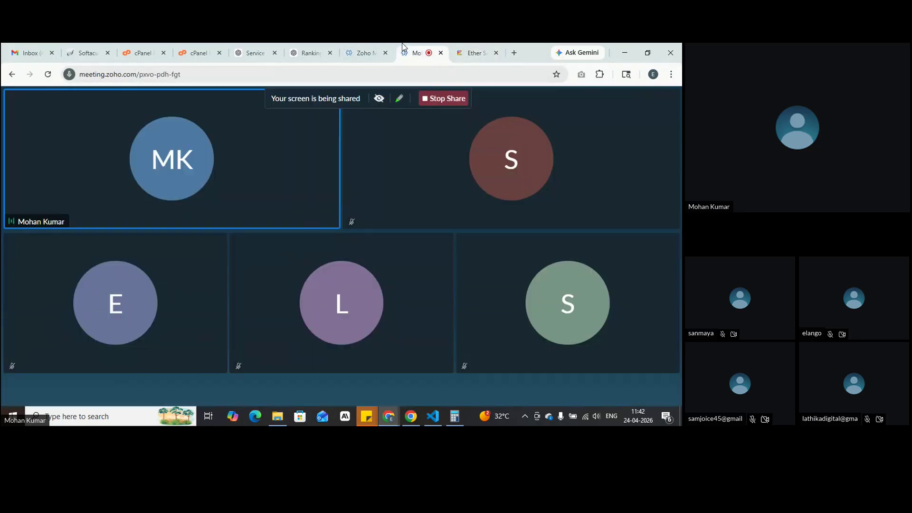
left_click(472, 47)
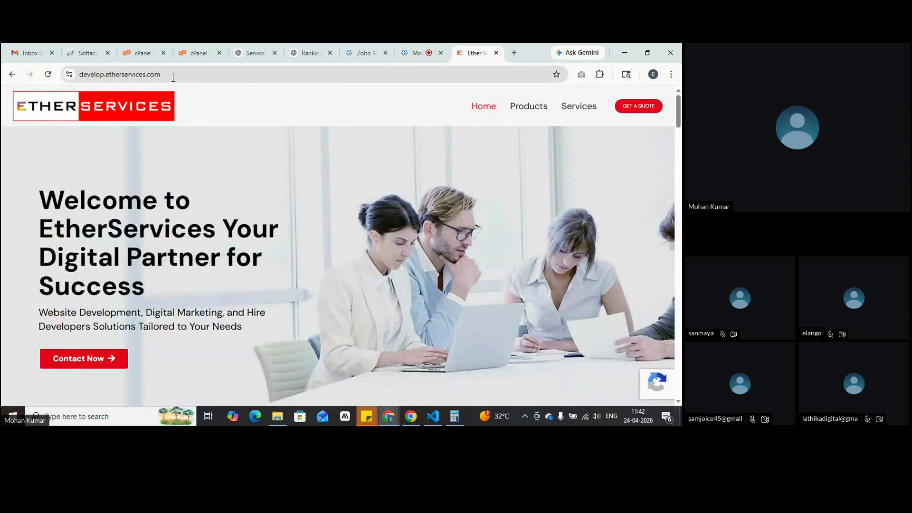
Step: Append /wp-admin to the site address, load it, and go back to the meeting
left_click_drag(174, 77, 78, 80)
left_click(159, 82)
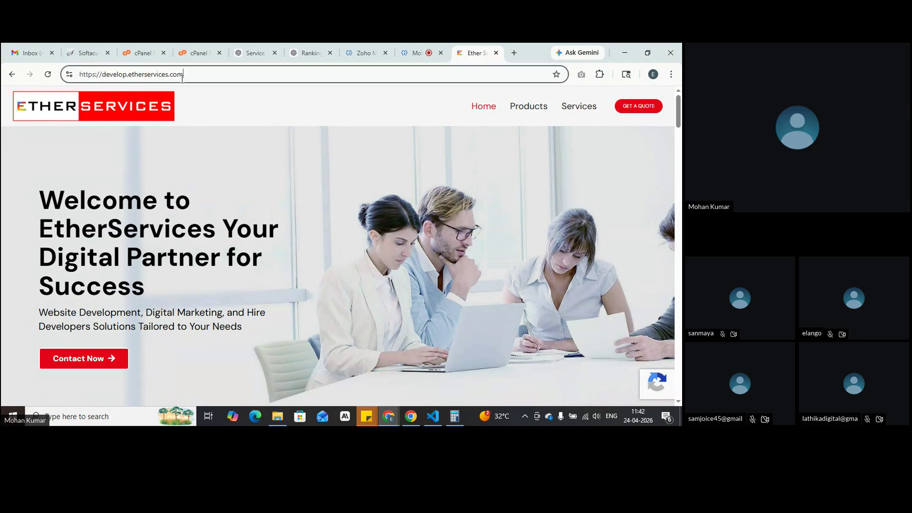
type("/")
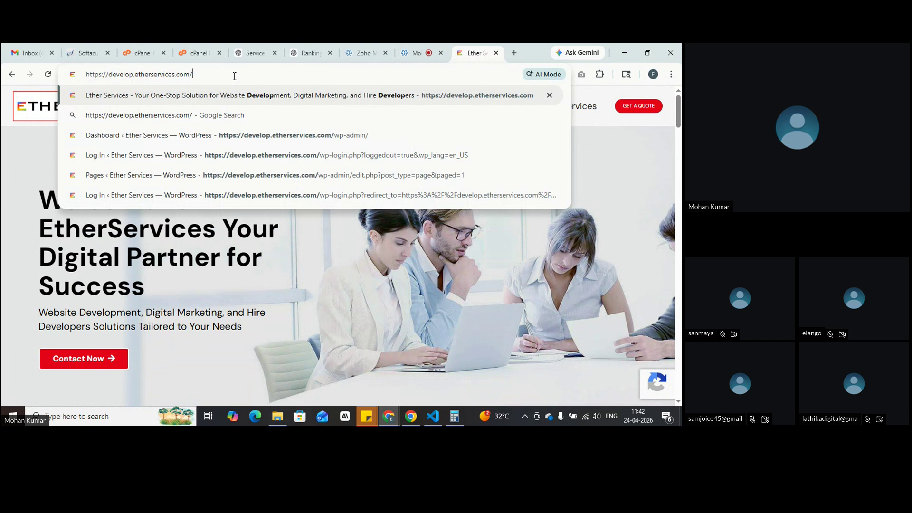
type("wp-admin")
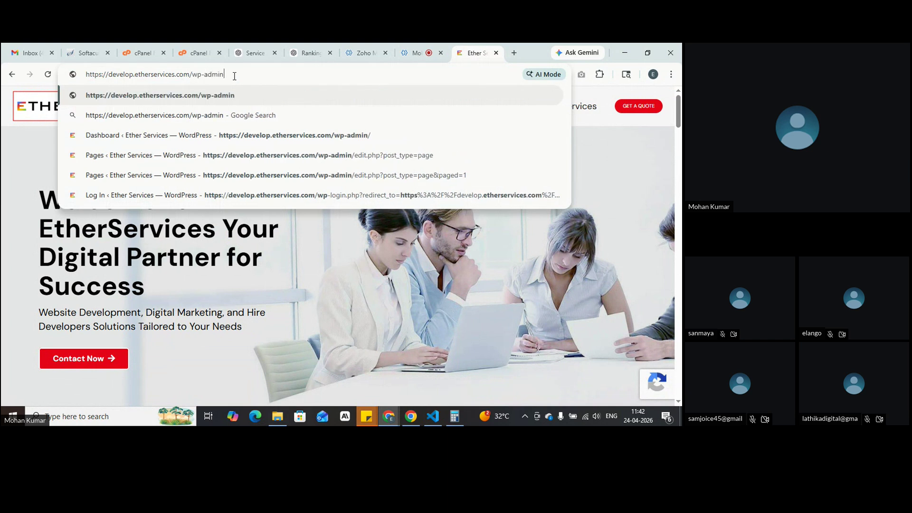
key("Return")
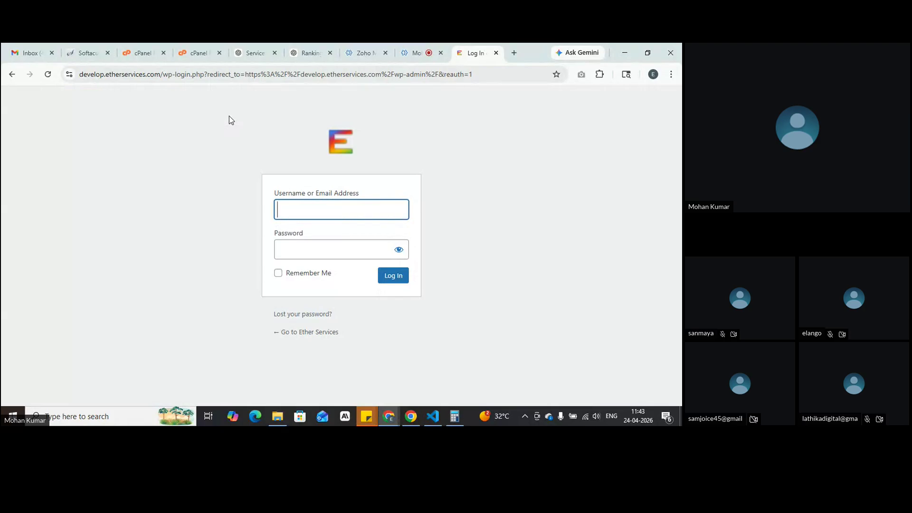
left_click(414, 50)
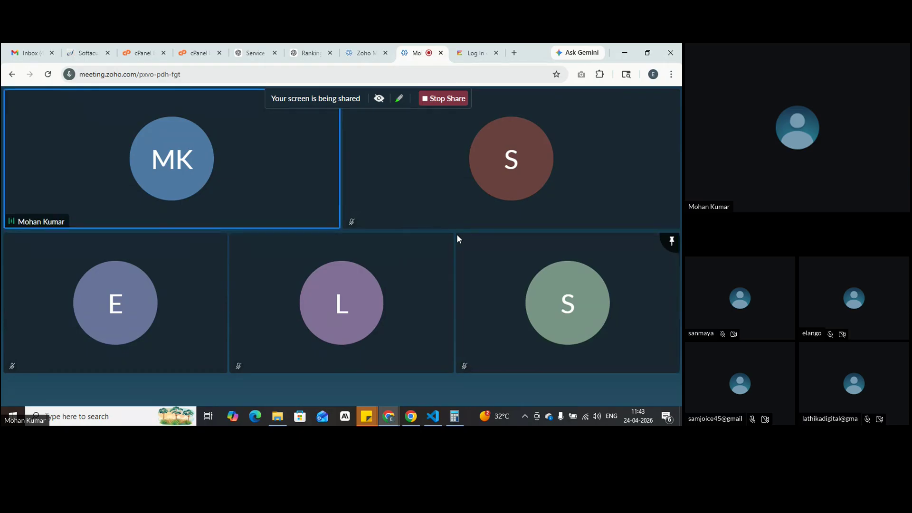
Step: Set the speaker volume to 38, then go back to the WordPress login tab
mouse_move(489, 366)
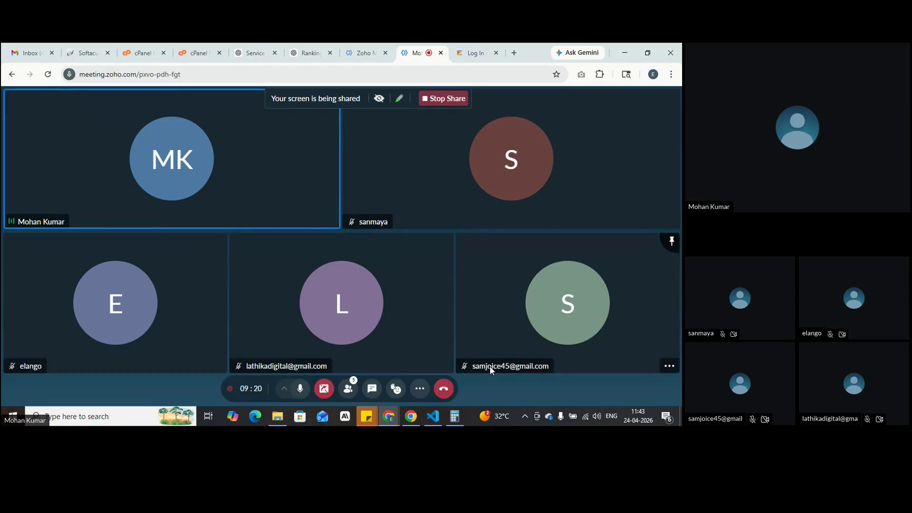
mouse_move(202, 357)
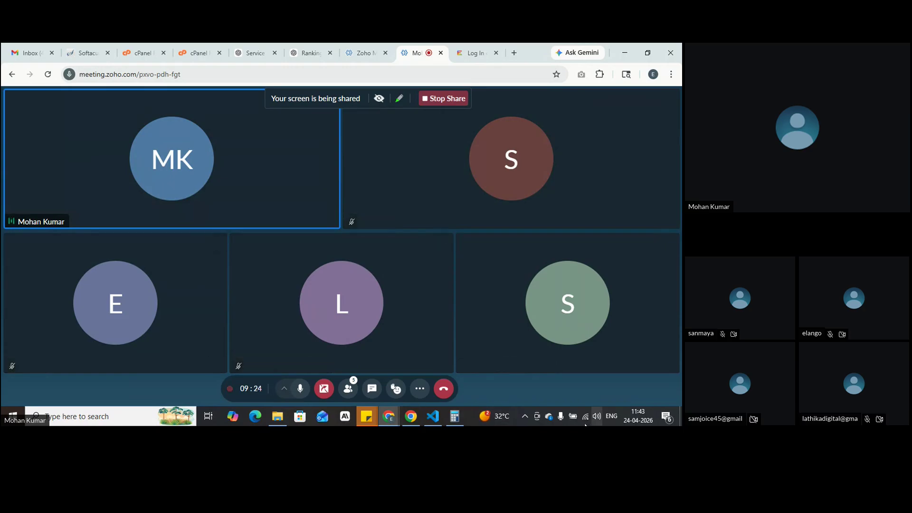
left_click(579, 392)
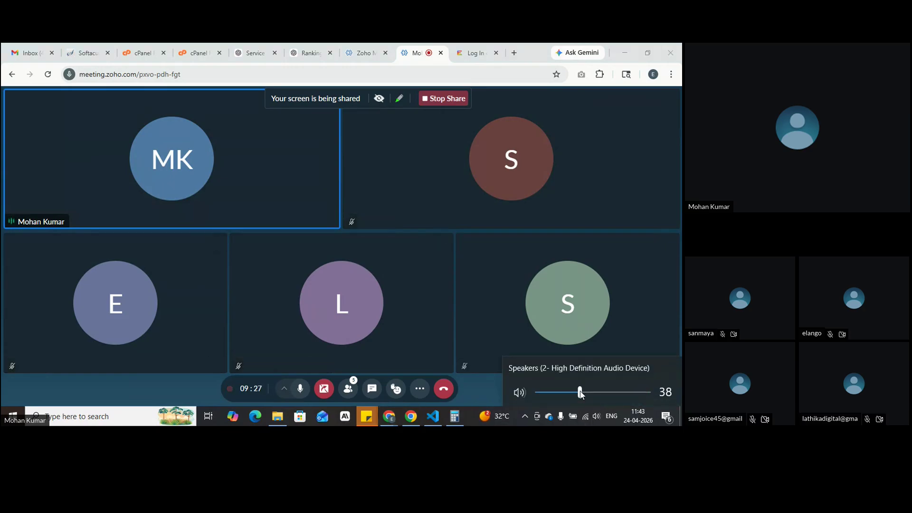
left_click(480, 44)
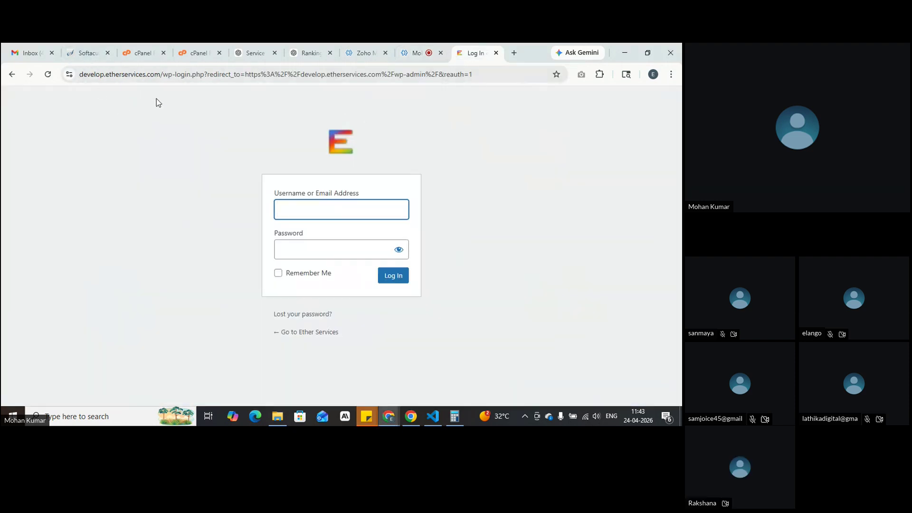
Step: Trim the login page address back to the site root and load it
left_click_drag(164, 76, 72, 85)
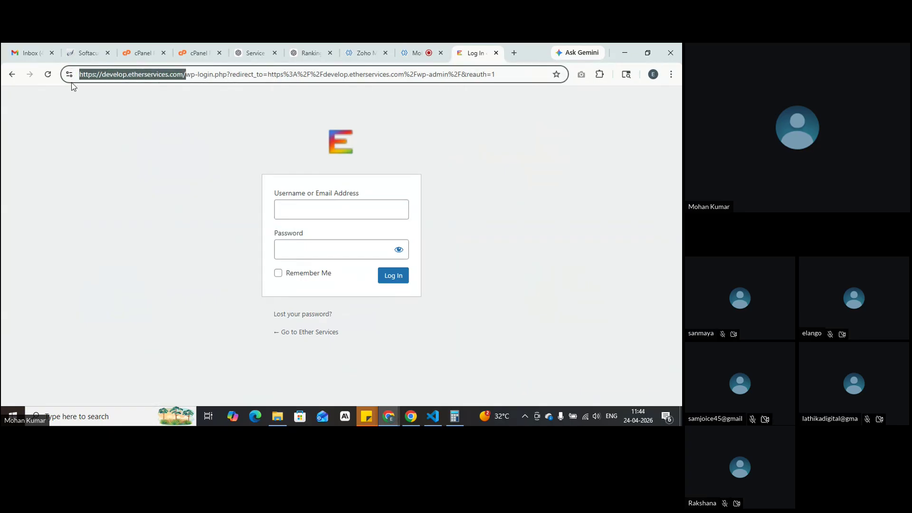
left_click_drag(505, 72, 186, 85)
key("BackSpace")
key("Return")
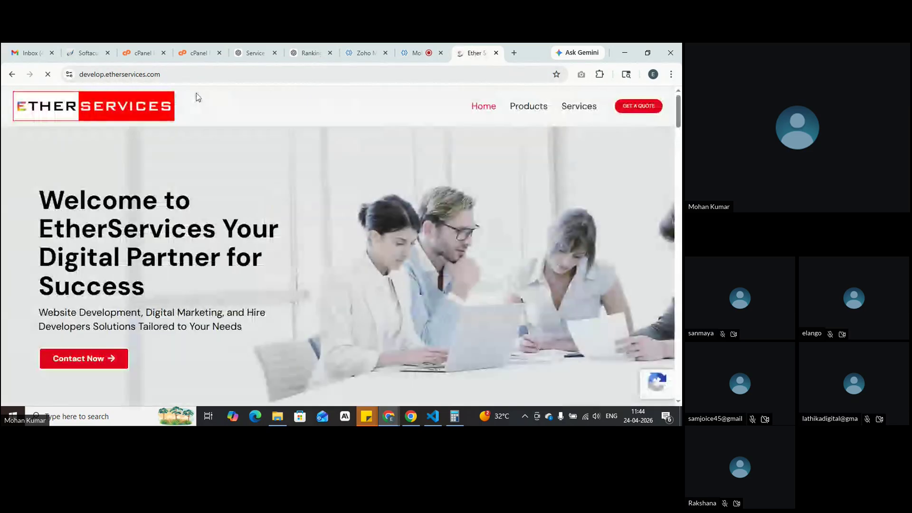
Step: Append /wp-admin to the site address, load it, and go back to the meeting
left_click_drag(186, 76, 80, 84)
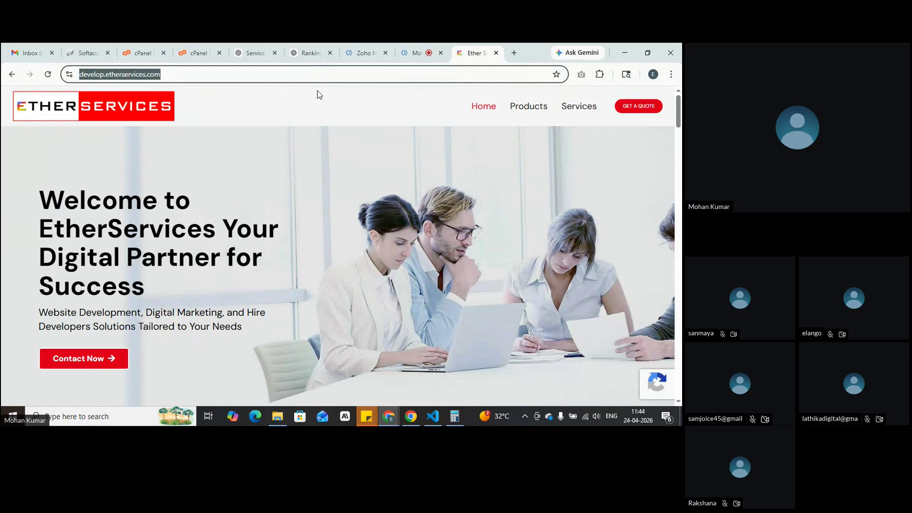
left_click(271, 78)
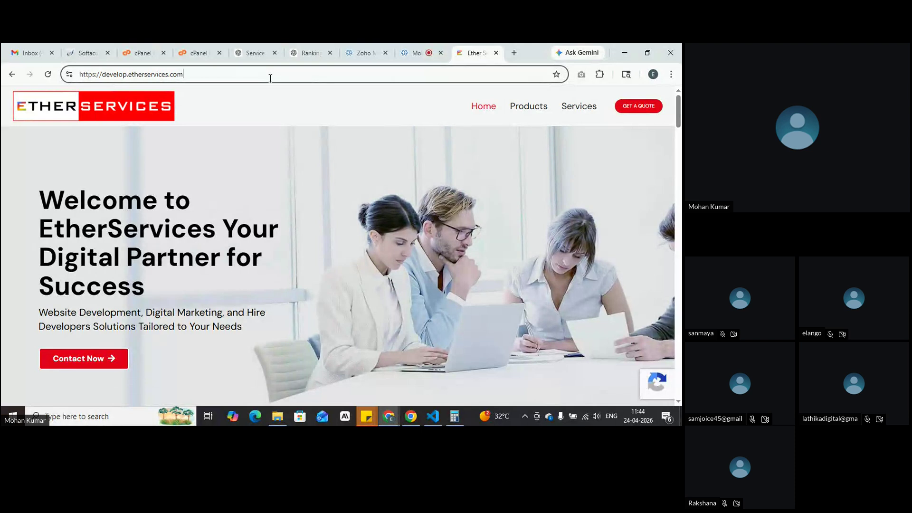
type("/")
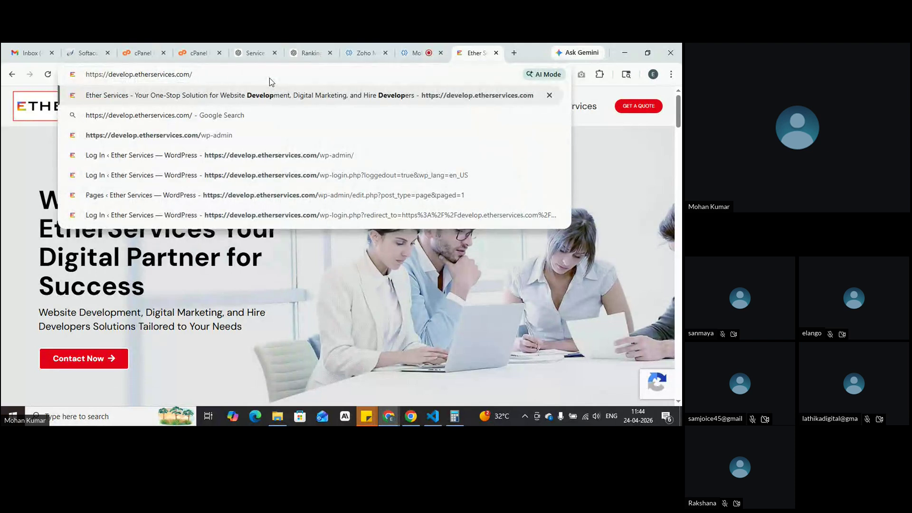
type("wp-admin")
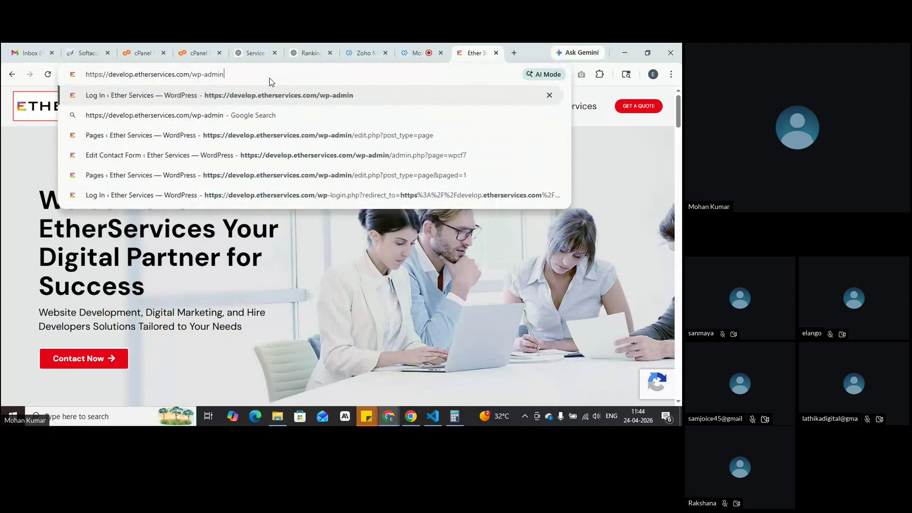
key("Return")
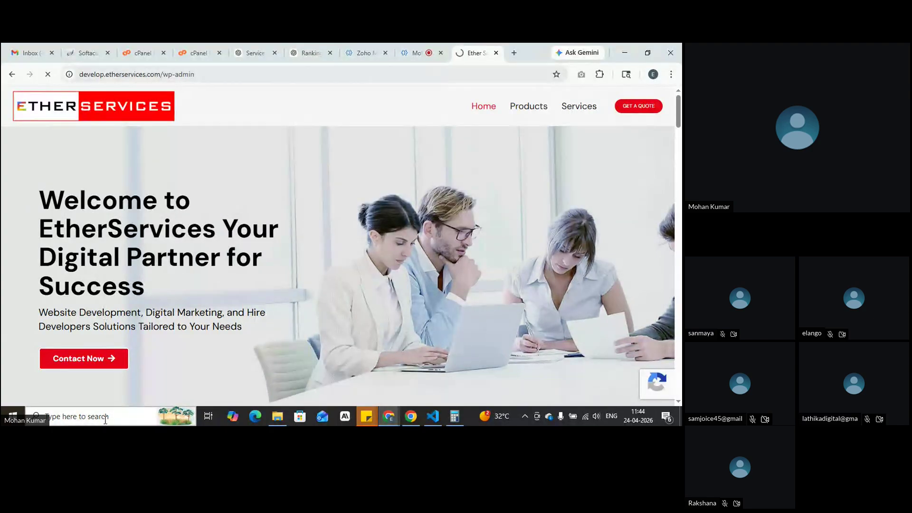
left_click(409, 43)
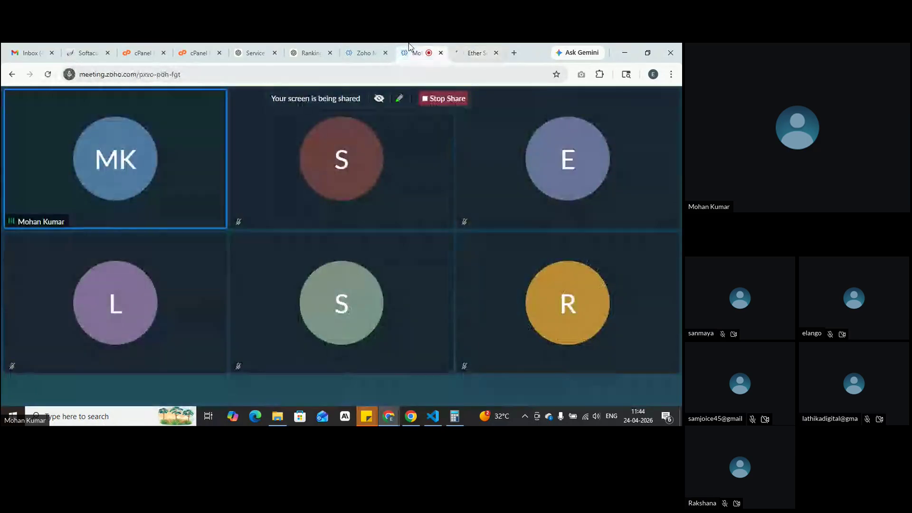
Step: Log in on the Log In tab with the admin username and the account password
left_click(463, 48)
left_click(333, 206)
type("admin")
left_click(345, 249)
type("••••")
key("Return")
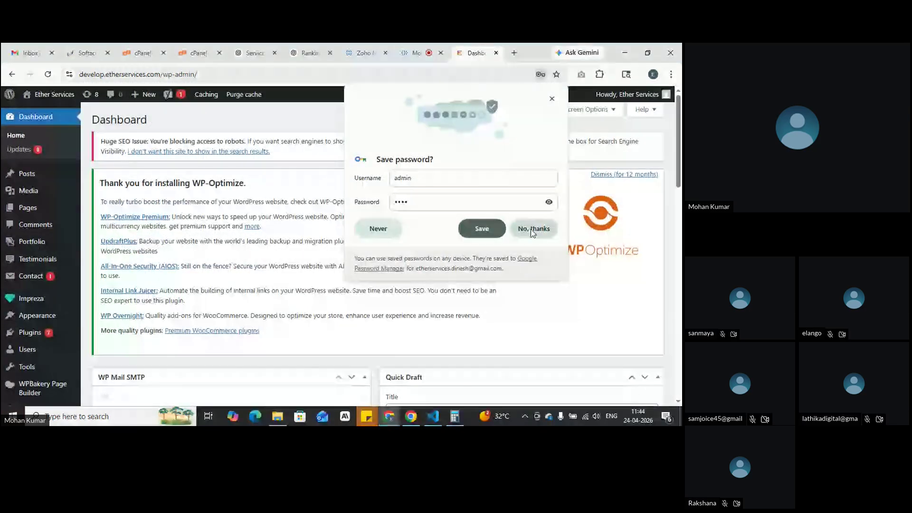
Step: Dismiss Chrome's save-password prompt and create a new page via Pages > Add Page
left_click(529, 229)
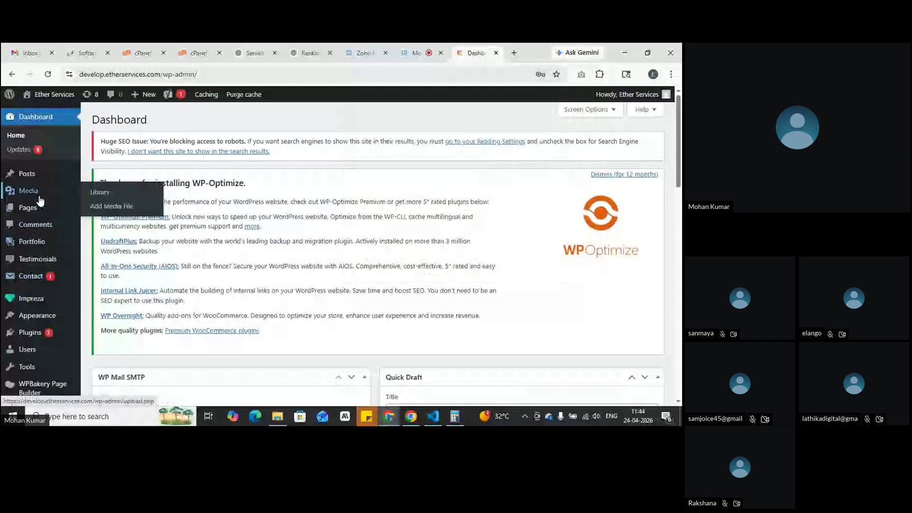
mouse_move(28, 207)
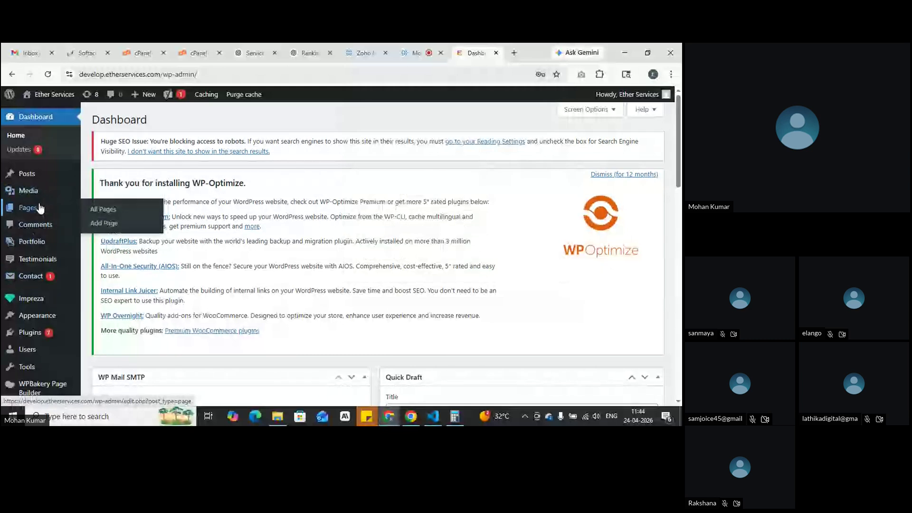
left_click(108, 227)
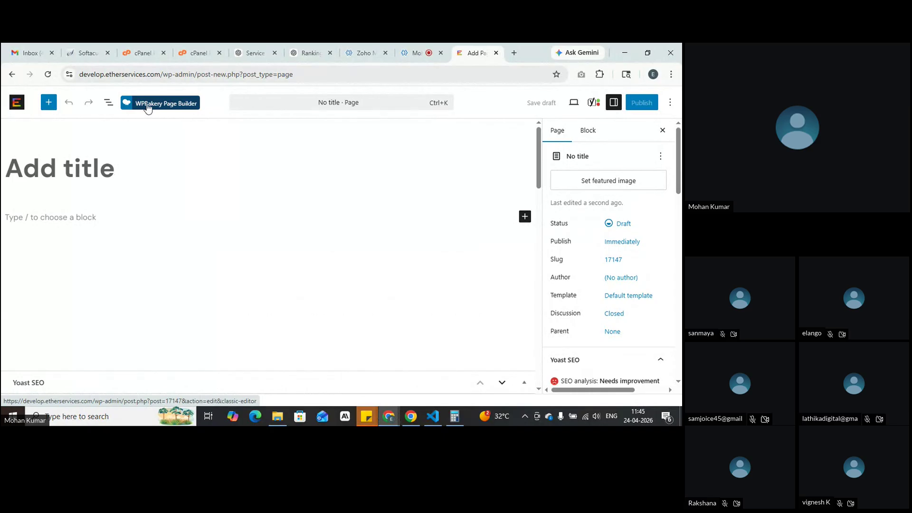
Step: Switch to the classic editor, title the page 'python', and load the WPBakery Backend Editor
left_click(162, 108)
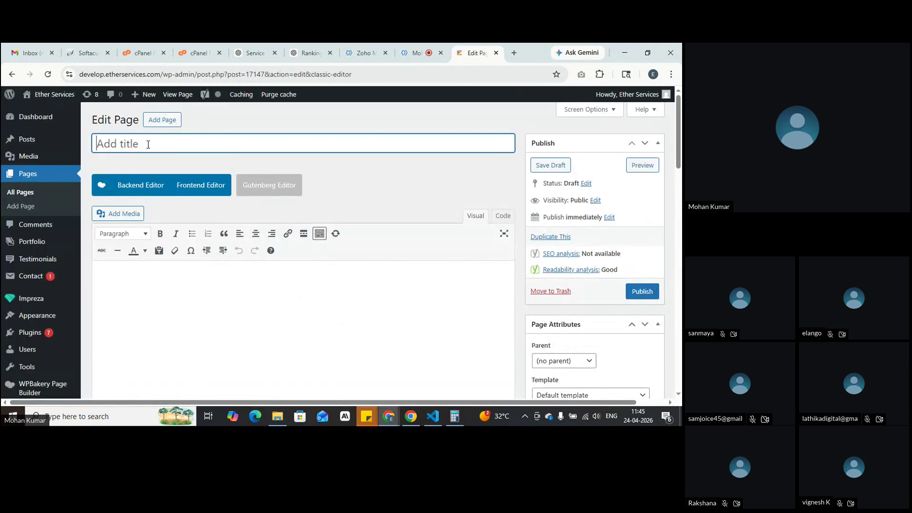
type("python")
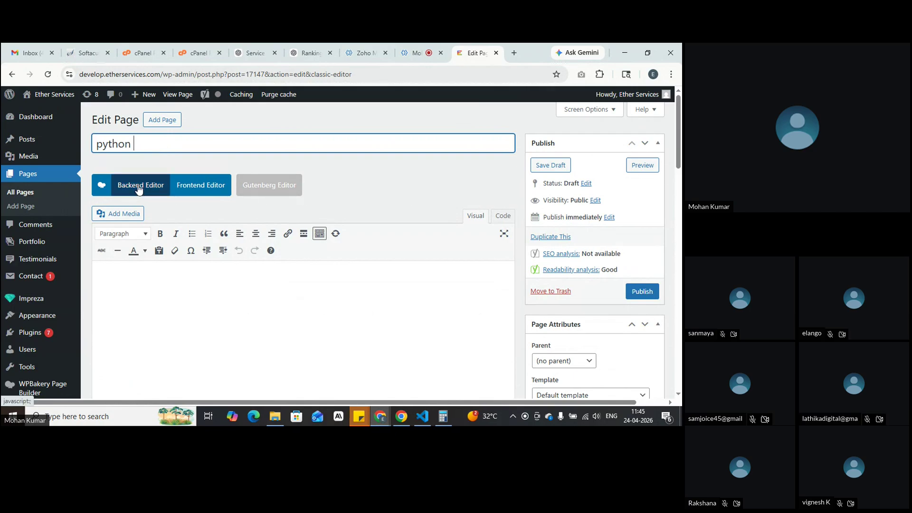
left_click(138, 189)
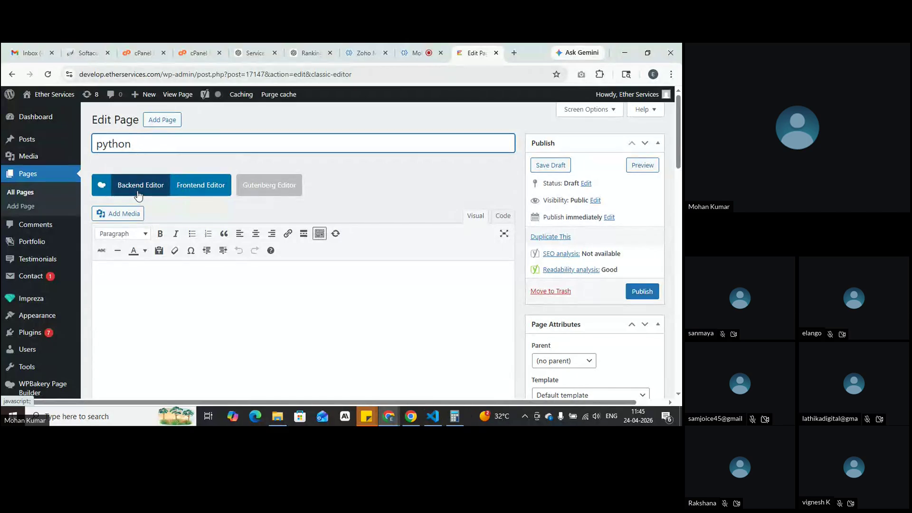
left_click(138, 195)
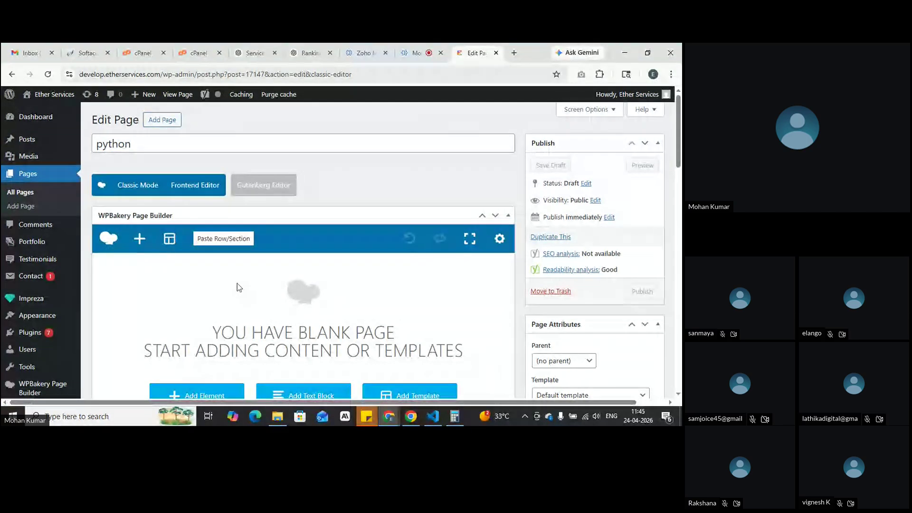
Step: Insert a Row element from the Add Element list into the WPBakery layout
scroll(239, 288, "down", 1)
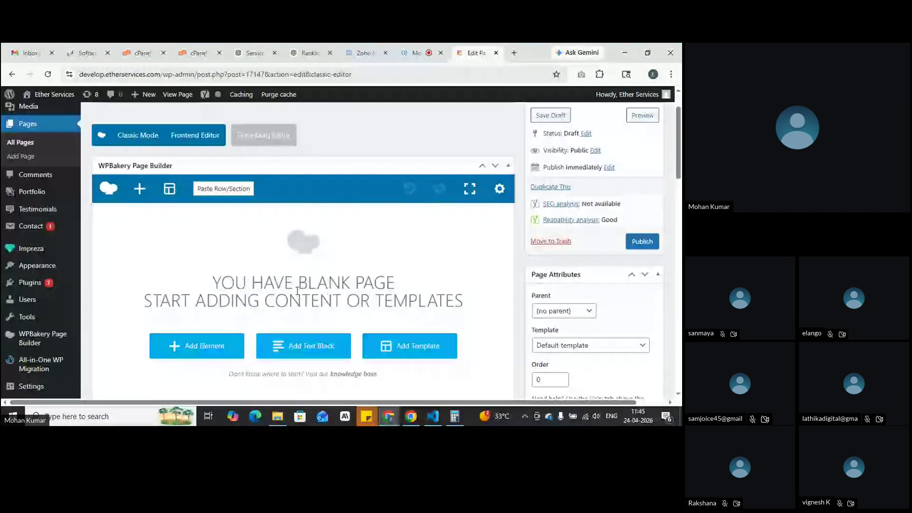
left_click(196, 353)
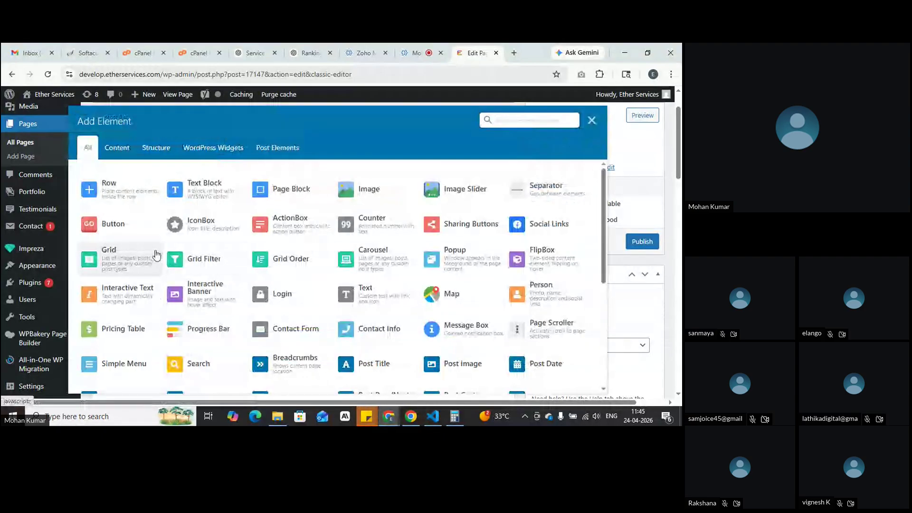
left_click(592, 120)
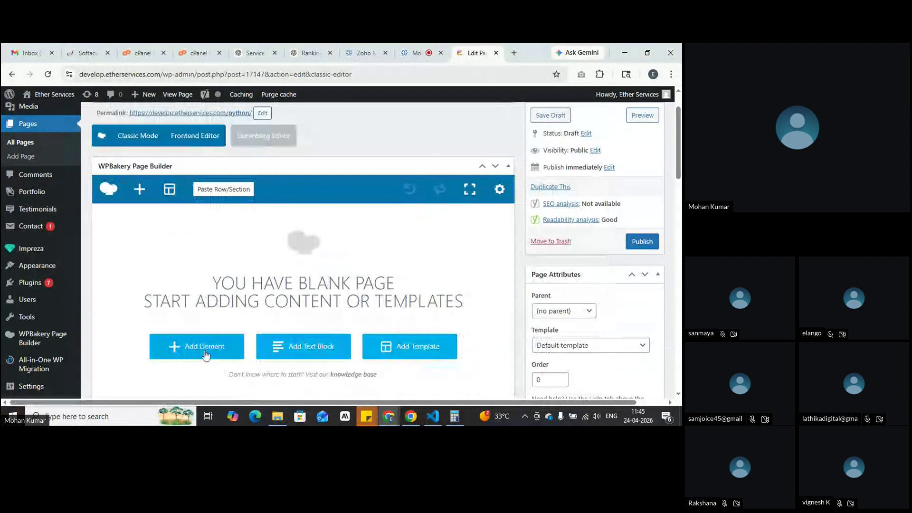
left_click(204, 356)
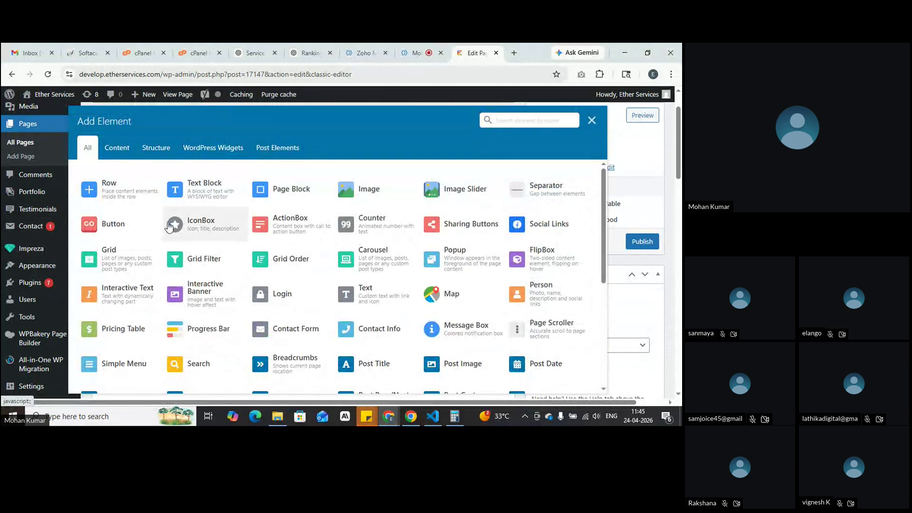
left_click(118, 194)
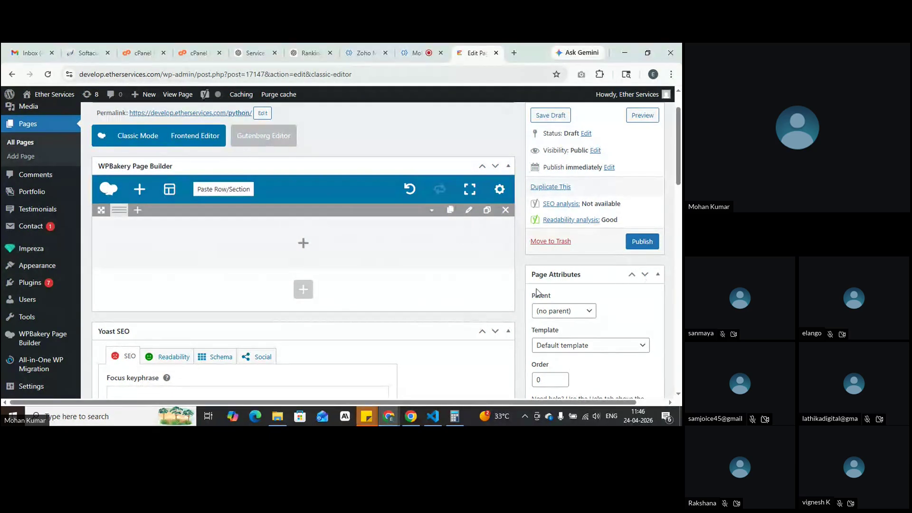
scroll(540, 292, "up", 1)
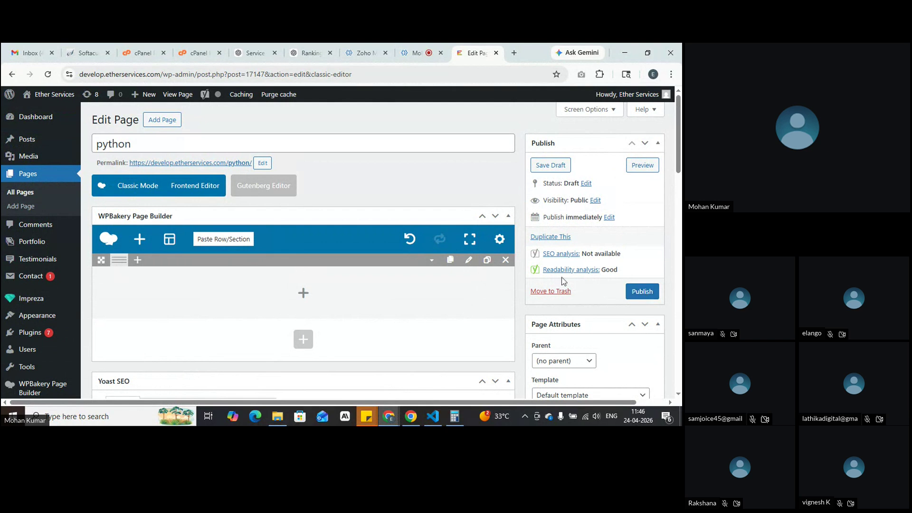
Step: Publish the page, then edit its permalink slug to 'python-course-in-coimbatore' and confirm it
left_click(642, 292)
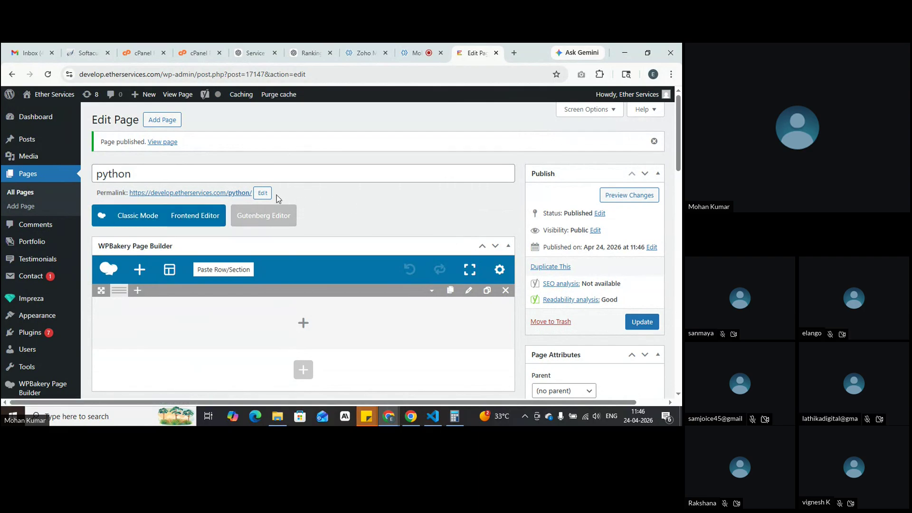
left_click(264, 192)
type("-")
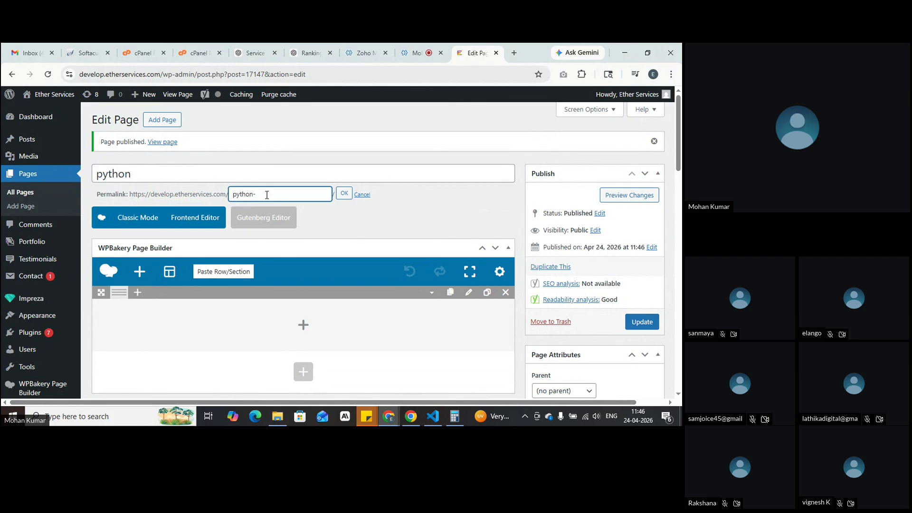
type("course ")
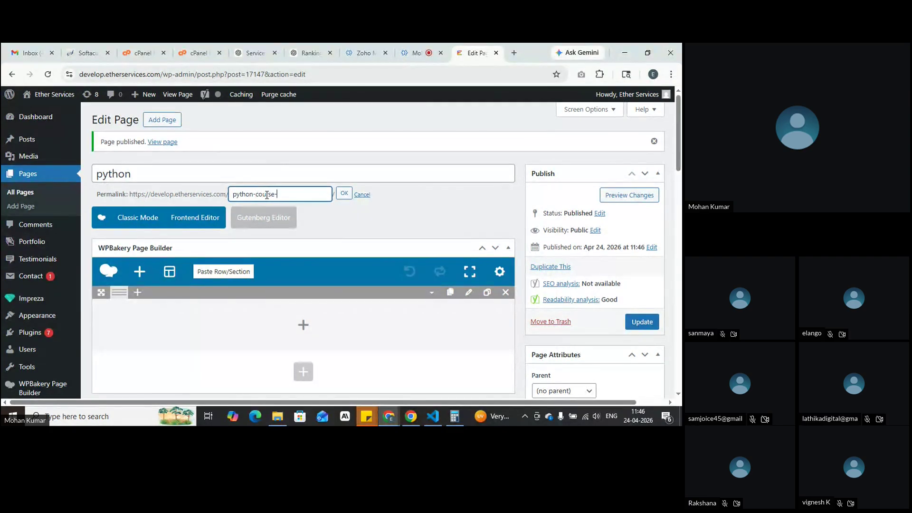
type("in-coimbatore")
left_click_drag(319, 194, 232, 195)
left_click(345, 194)
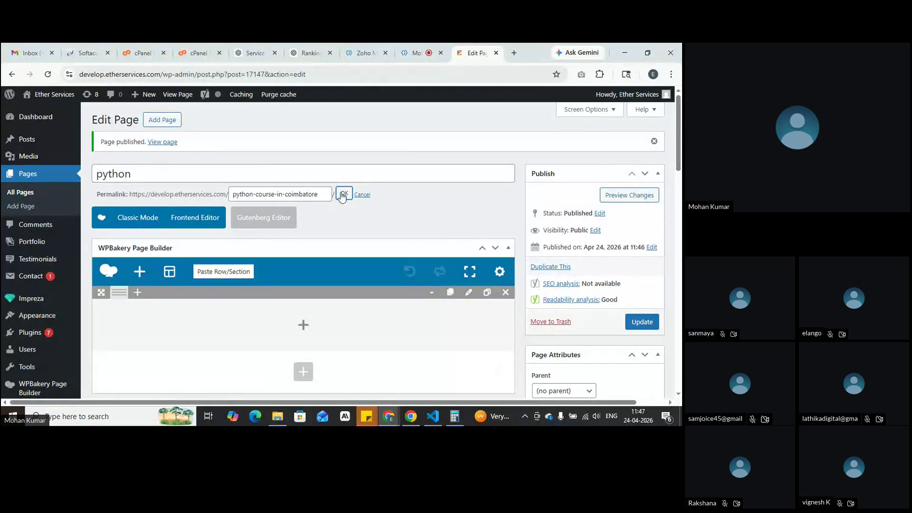
left_click(342, 195)
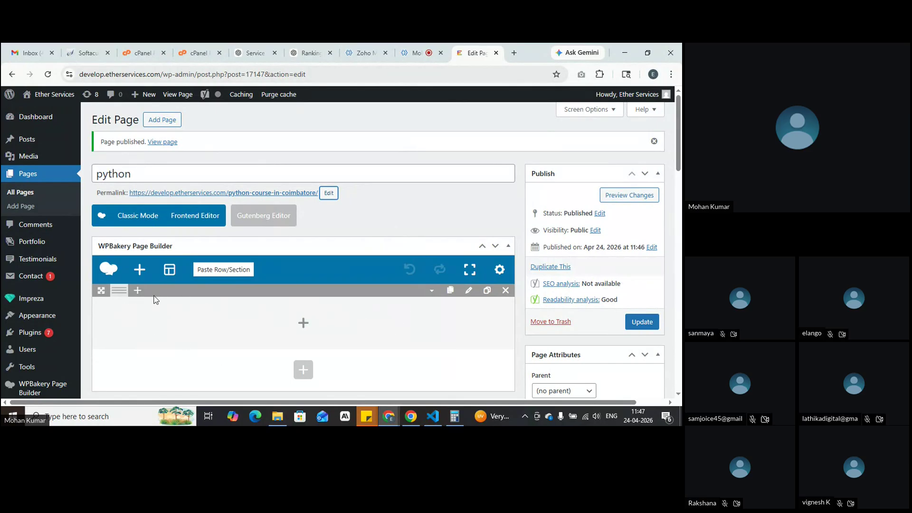
mouse_move(118, 291)
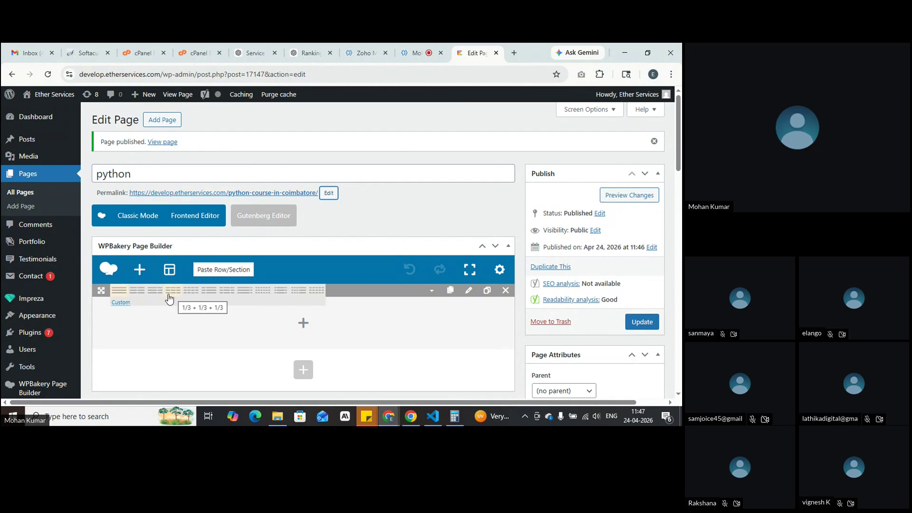
left_click(141, 297)
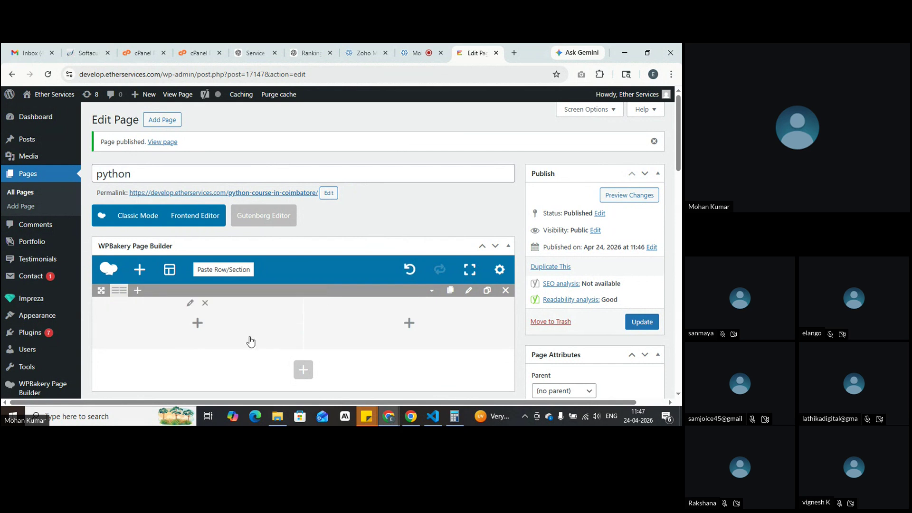
left_click(122, 296)
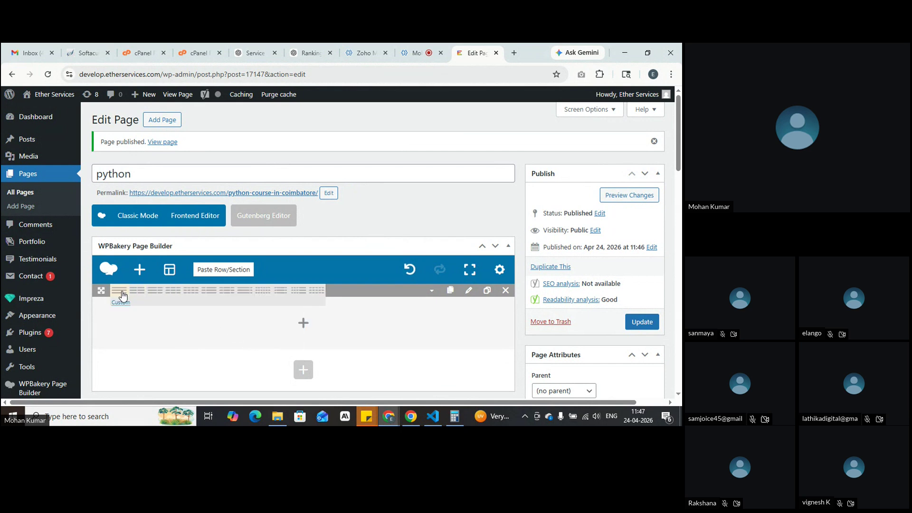
left_click(195, 293)
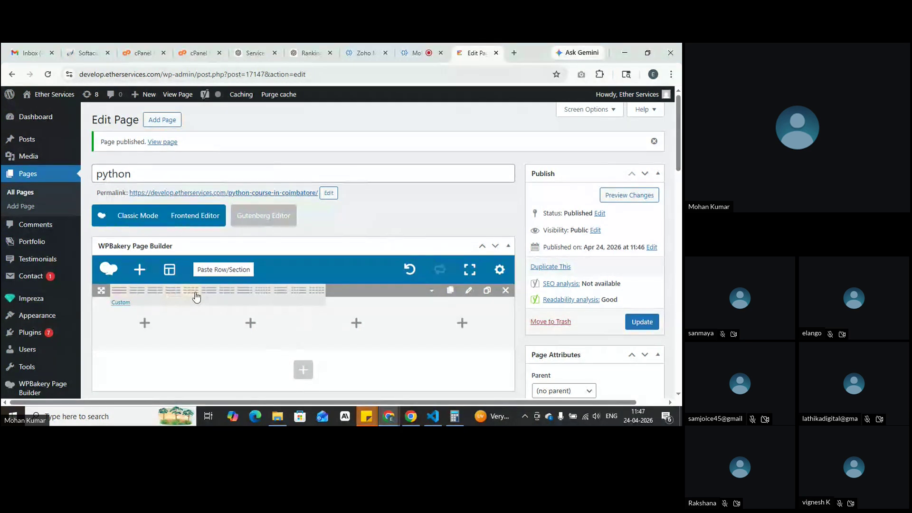
left_click(121, 296)
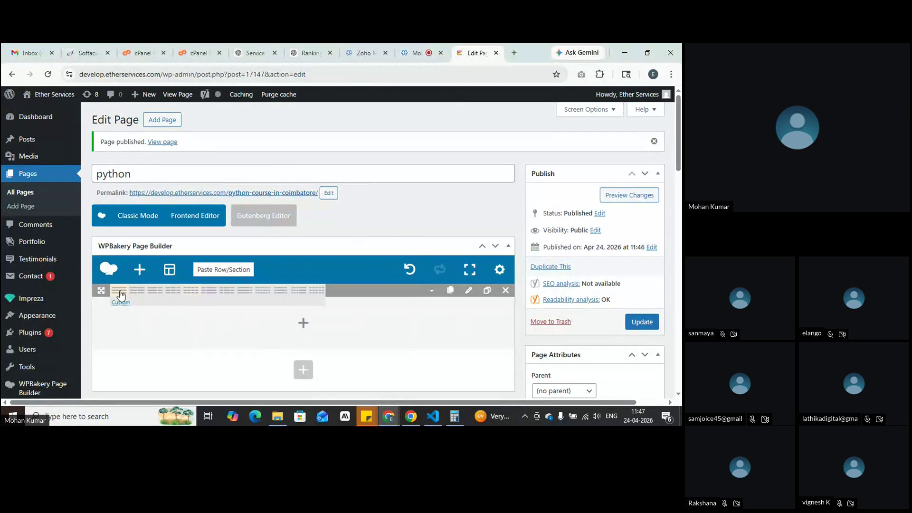
left_click(250, 295)
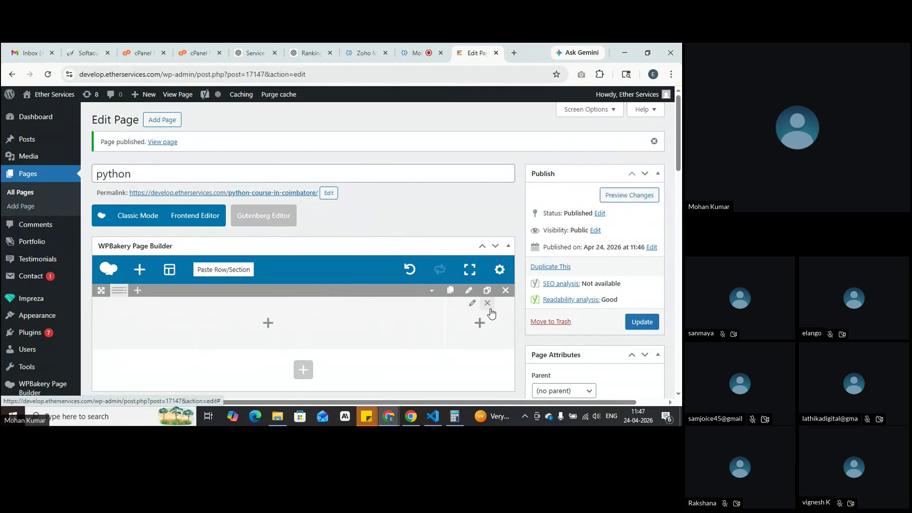
mouse_move(119, 291)
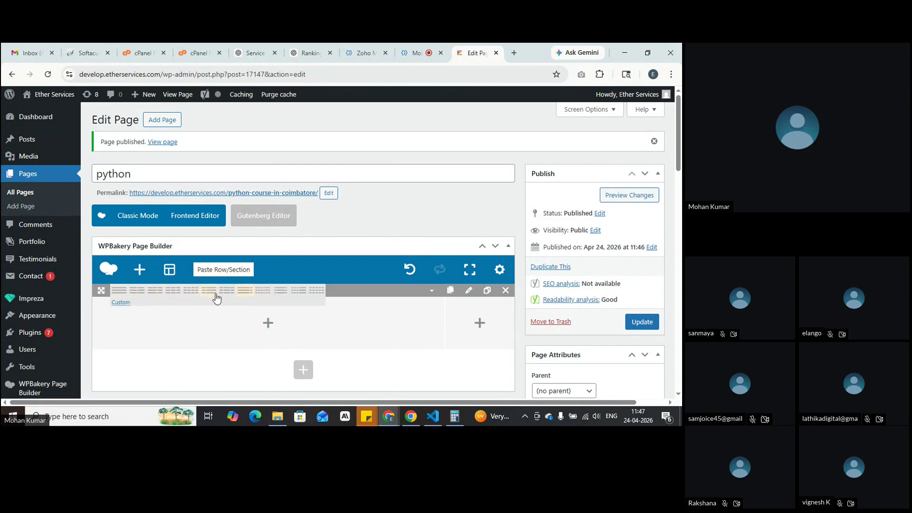
left_click(121, 291)
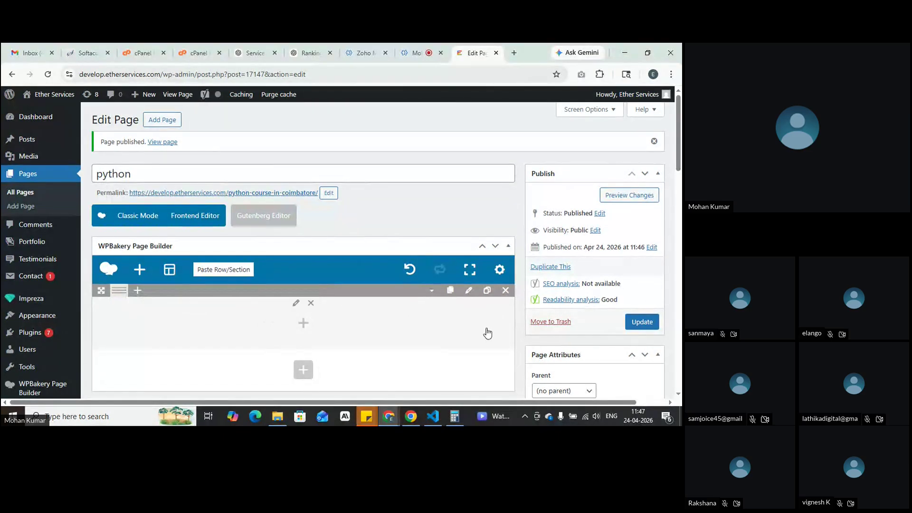
Step: In the row's settings, leave the row height at the theme default and save changes
left_click(469, 292)
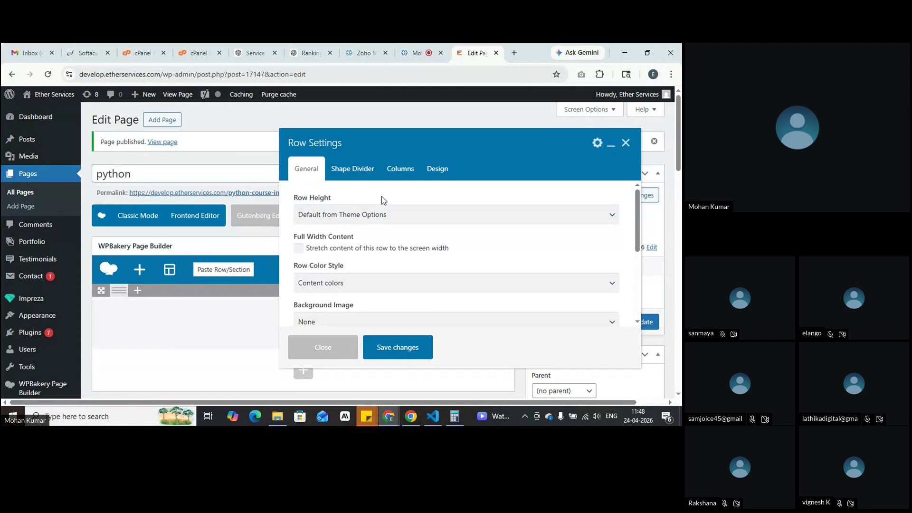
left_click(444, 215)
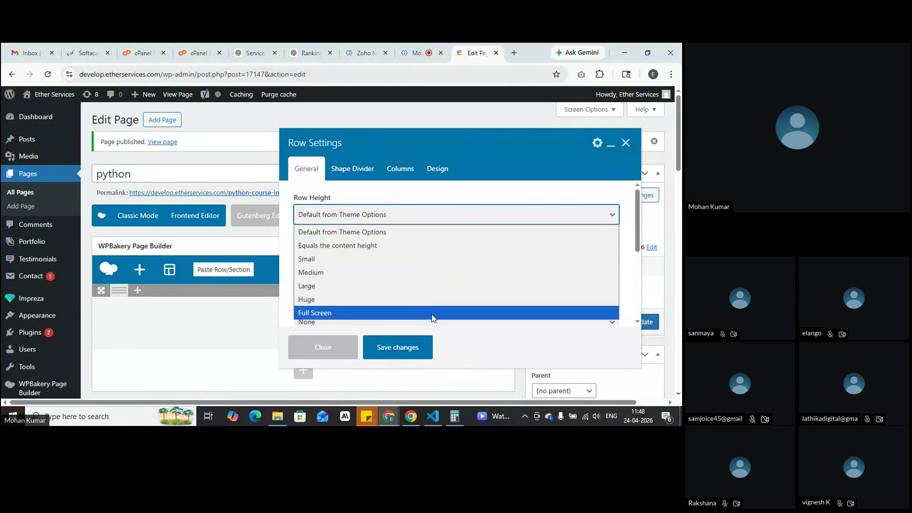
left_click(422, 233)
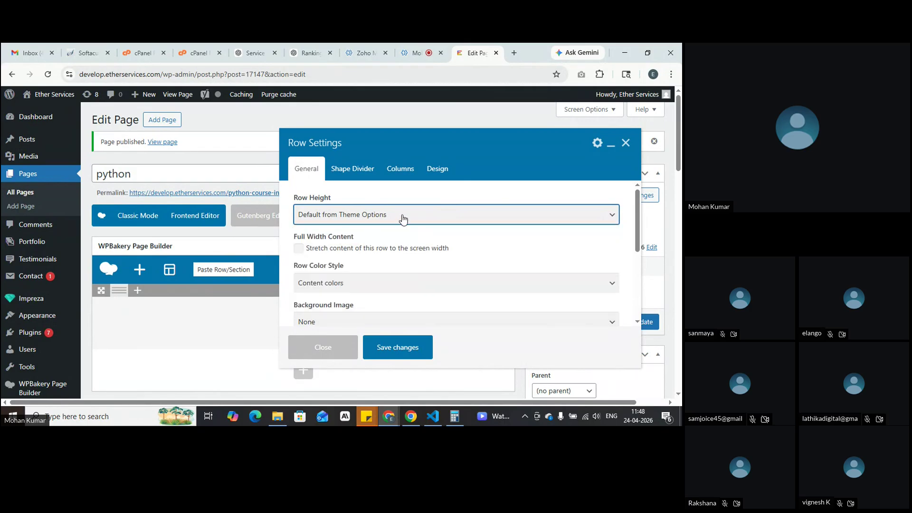
left_click(398, 345)
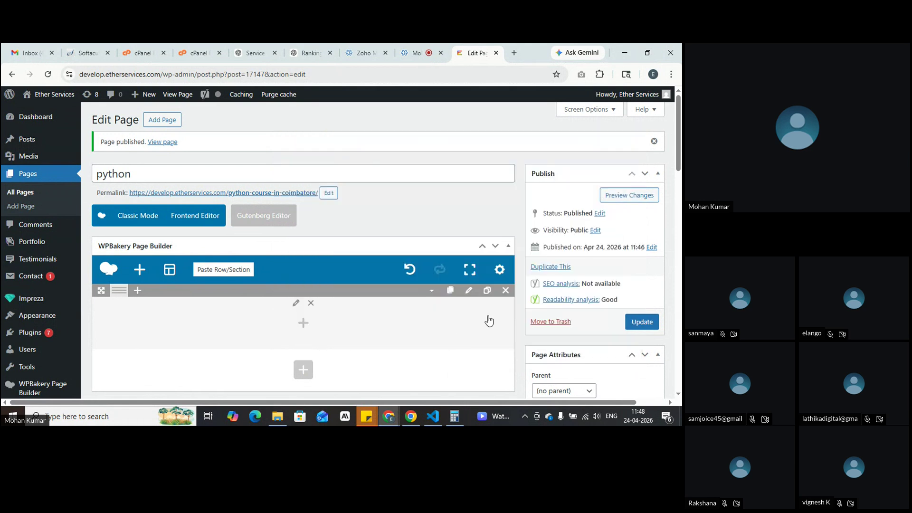
Step: Use Preview Changes to load the python page in a new tab, then go back to the editor
left_click(610, 199)
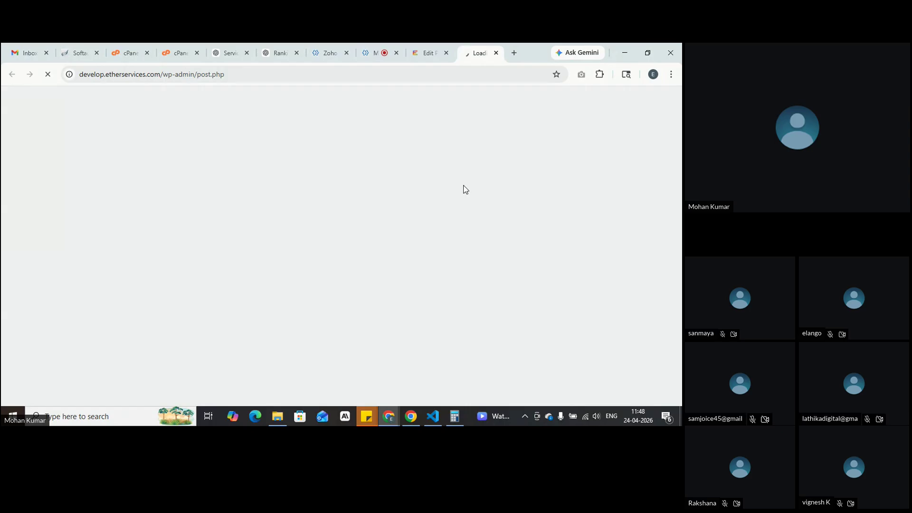
left_click(630, 195)
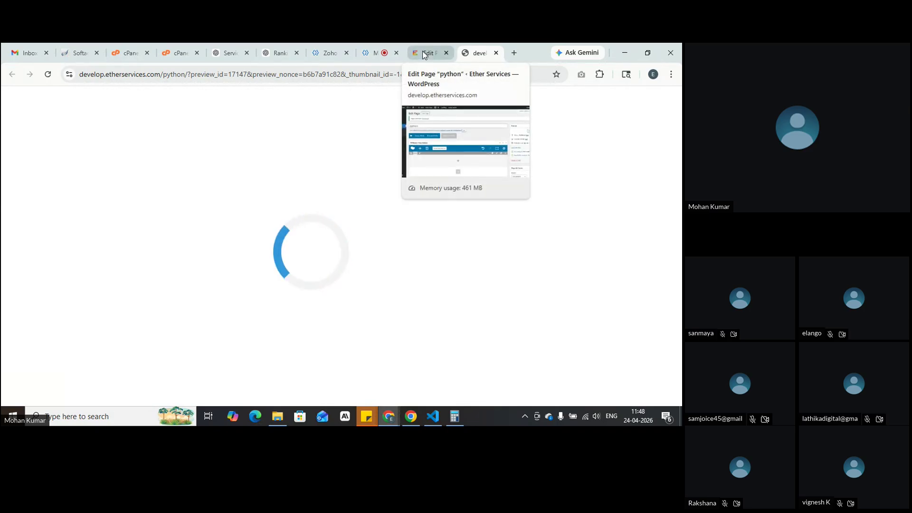
left_click(424, 53)
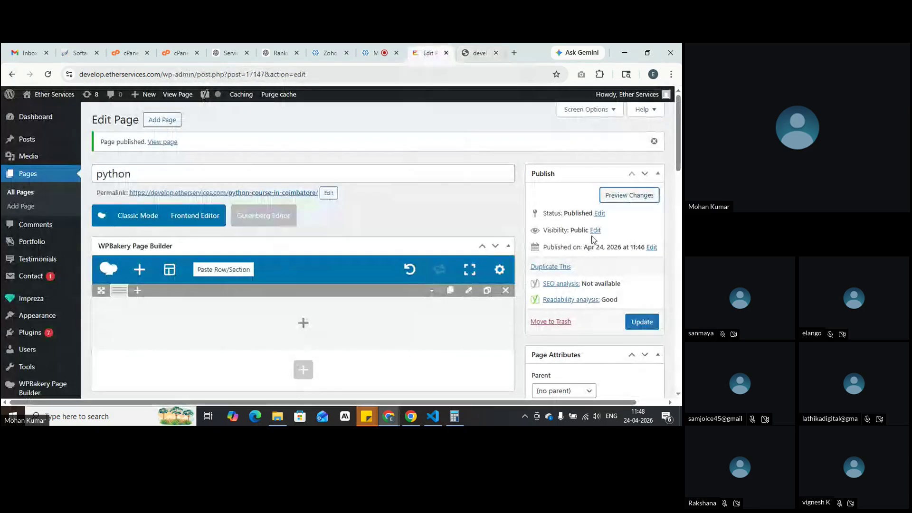
Step: In Page Layout, set Header and Footer to 'Do not display' and Content template to 'Show content as is'
scroll(348, 327, "down", 1)
scroll(350, 325, "up", 1)
scroll(547, 309, "down", 6)
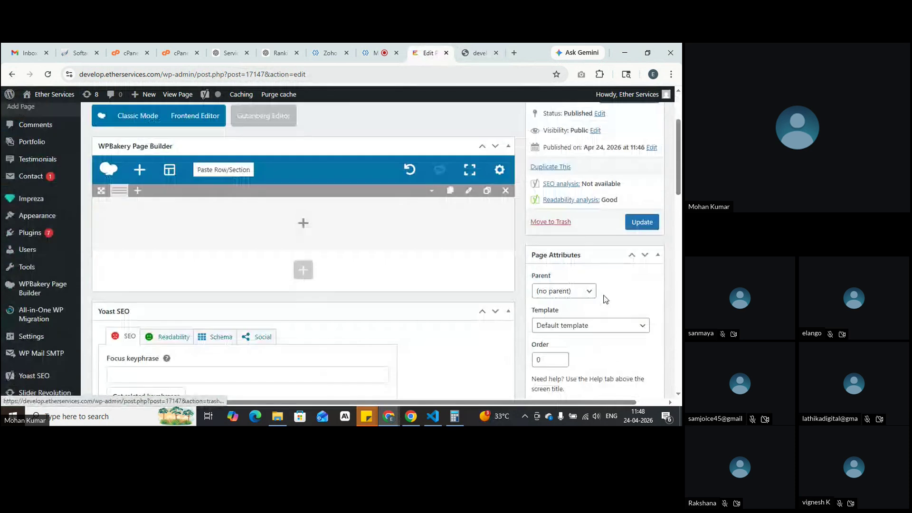
scroll(581, 295, "down", 4)
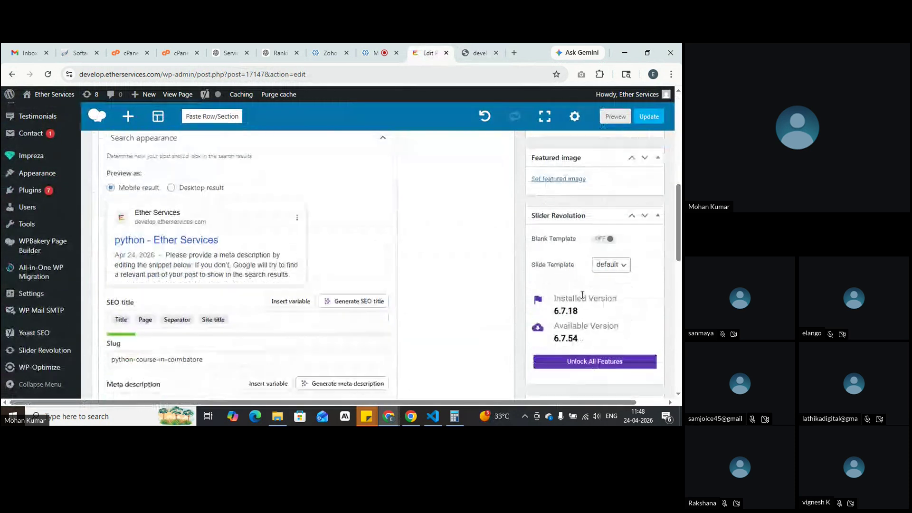
scroll(582, 294, "down", 1)
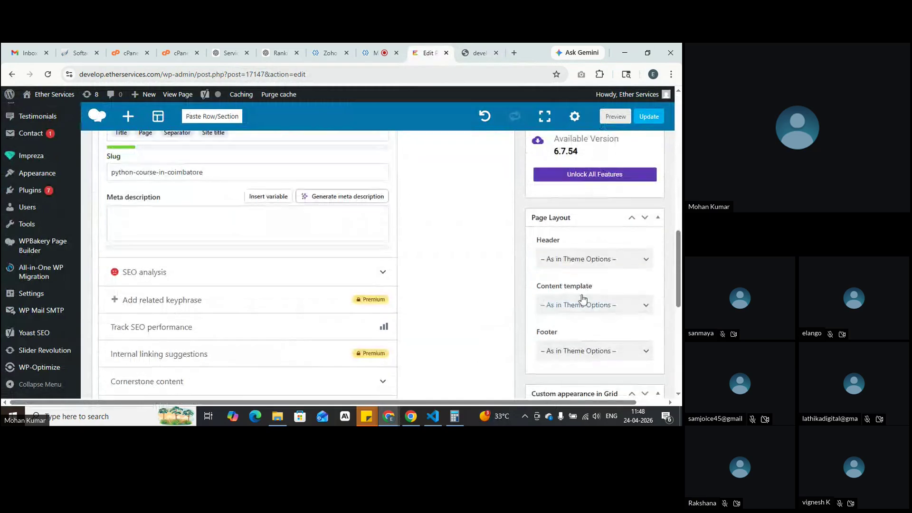
left_click(603, 266)
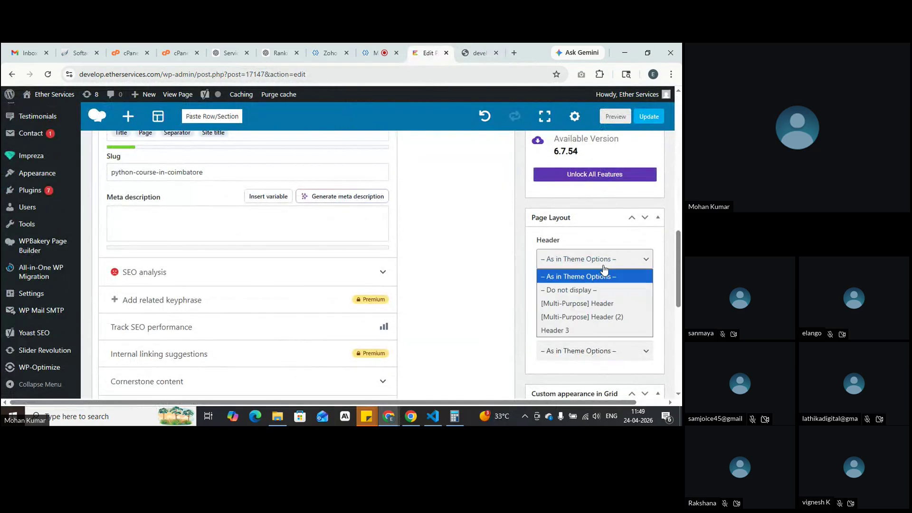
left_click(605, 287)
left_click(631, 351)
left_click(599, 294)
left_click(603, 307)
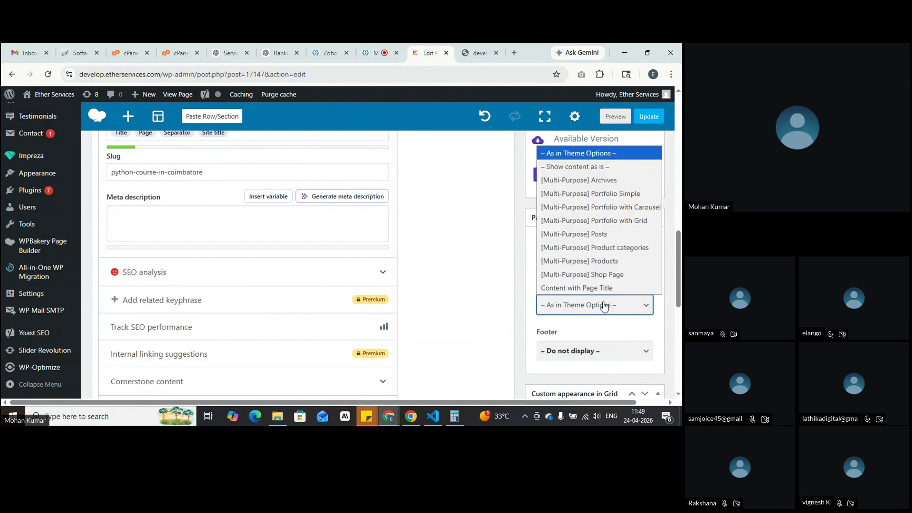
left_click(576, 166)
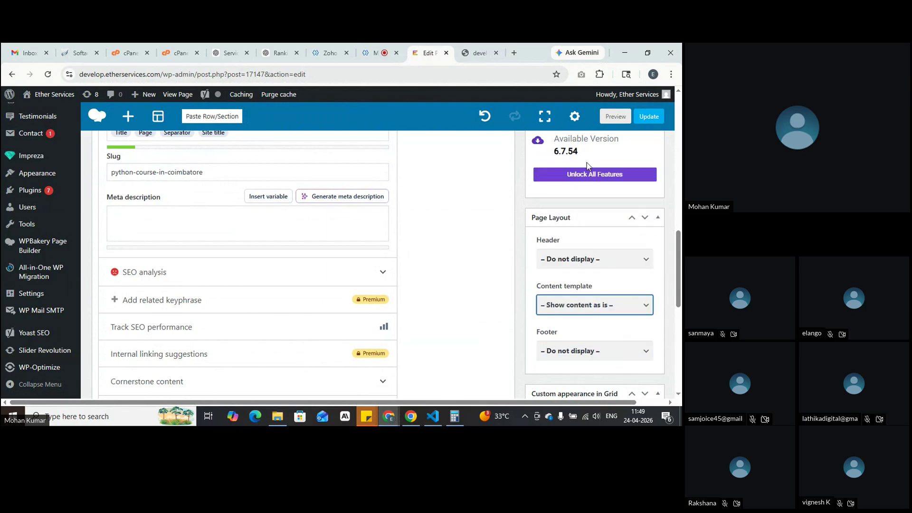
scroll(587, 165, "up", 15)
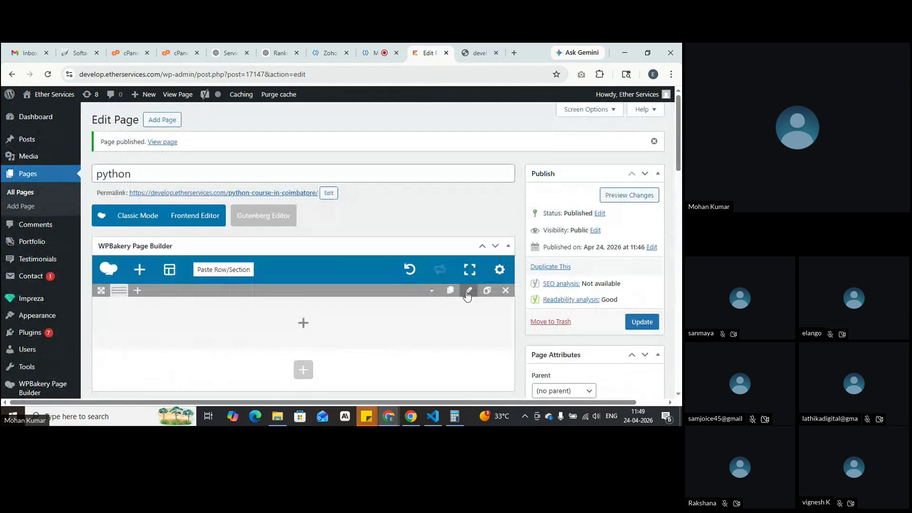
Step: Set the row's Background Image to Custom with Webinar-Details.jpg, save the row, and preview the page
left_click(468, 292)
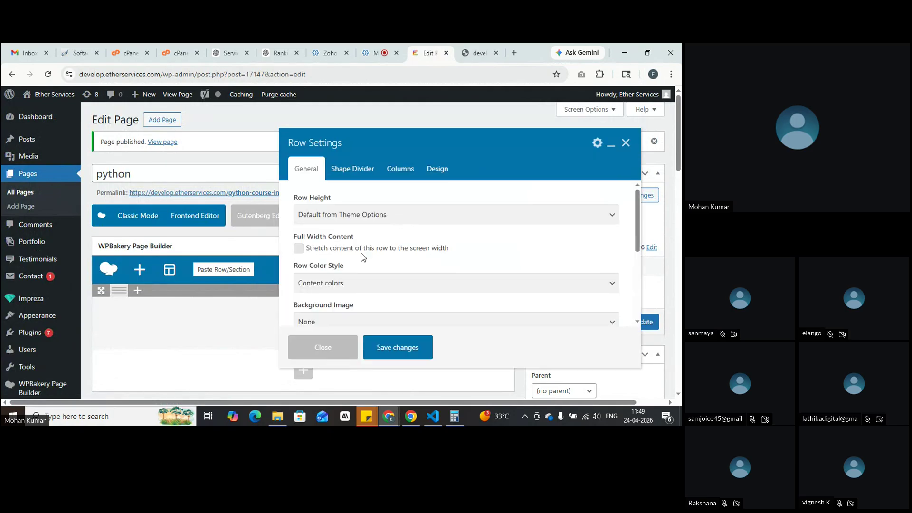
scroll(362, 256, "down", 2)
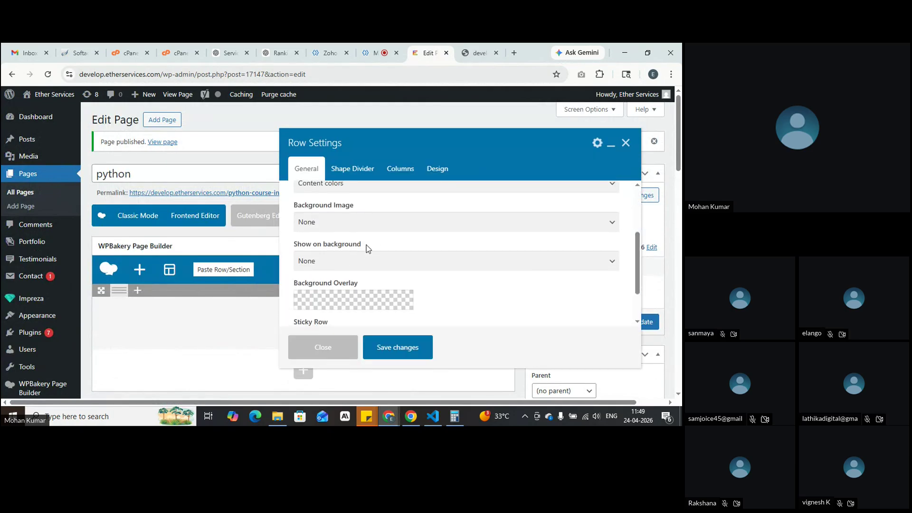
left_click(384, 223)
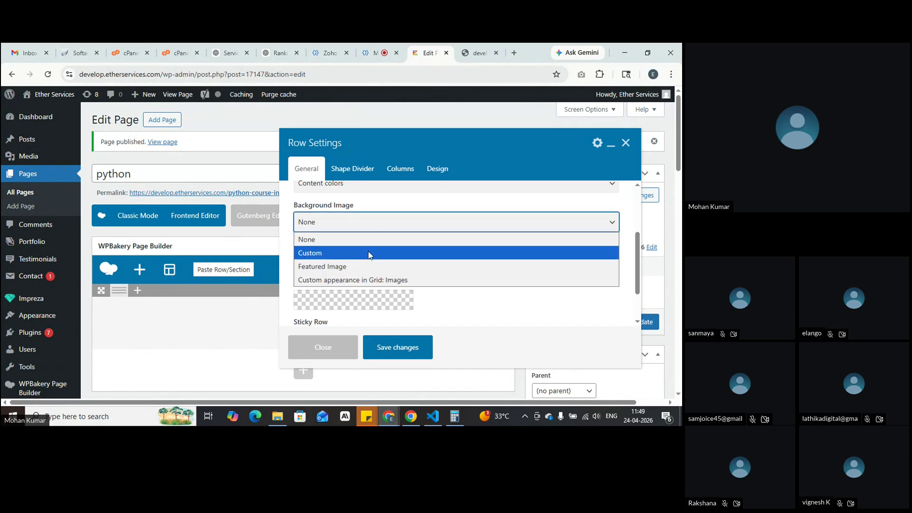
left_click(332, 250)
left_click(314, 261)
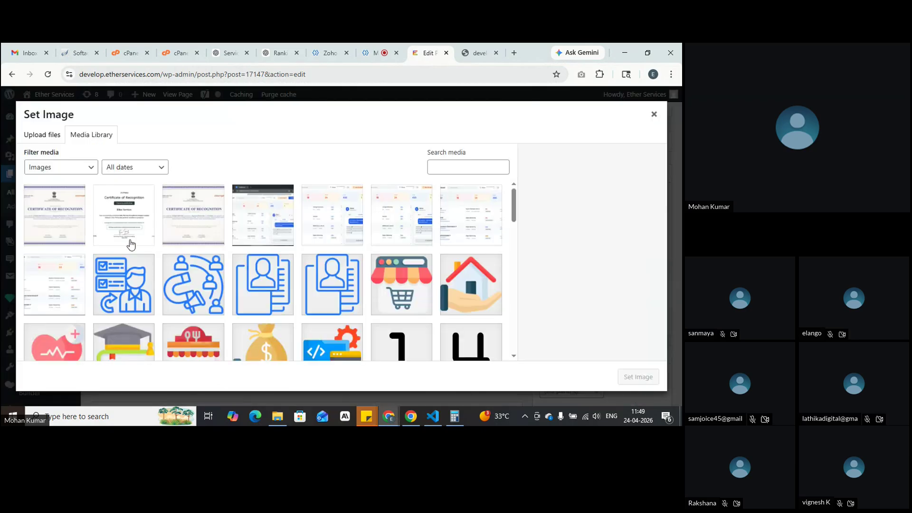
scroll(291, 320, "down", 10)
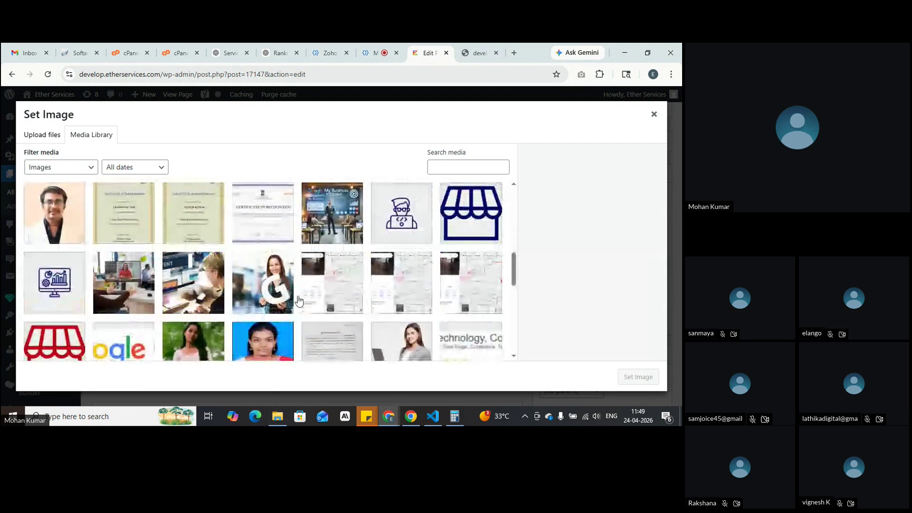
scroll(298, 301, "down", 1)
left_click(140, 248)
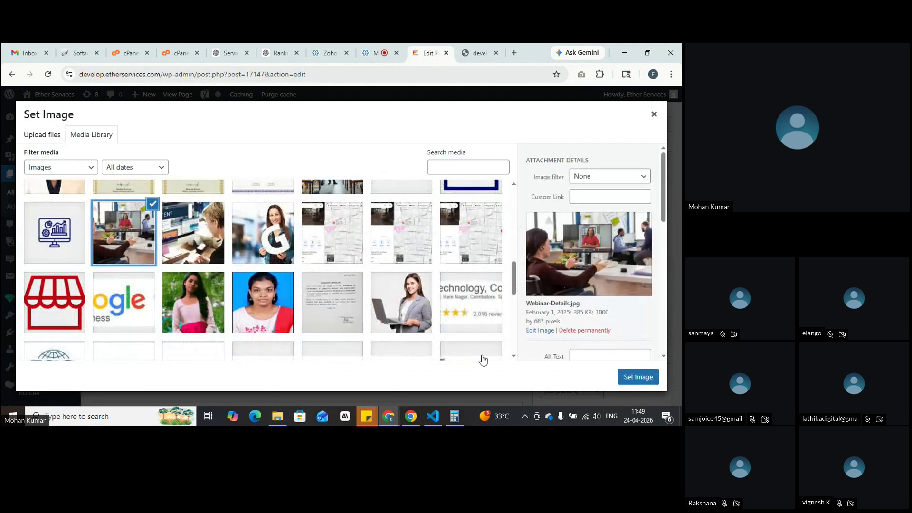
left_click(638, 378)
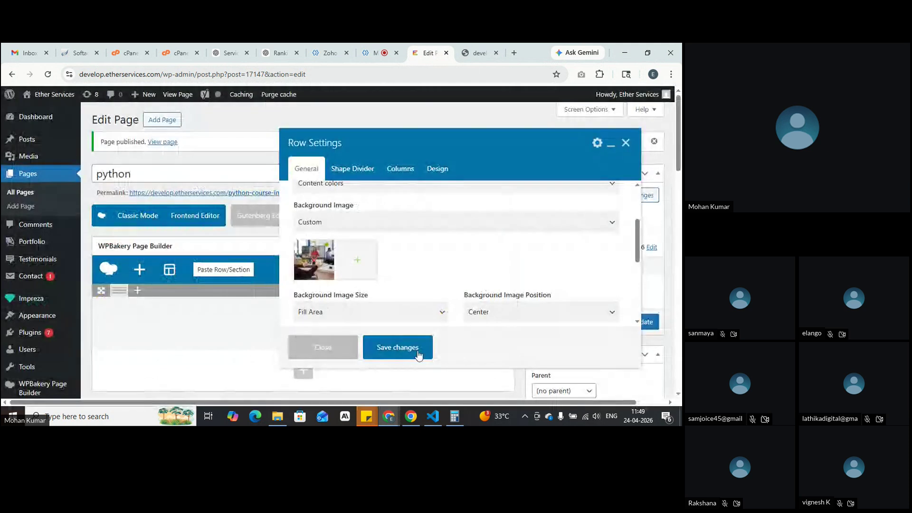
left_click(399, 346)
left_click(617, 198)
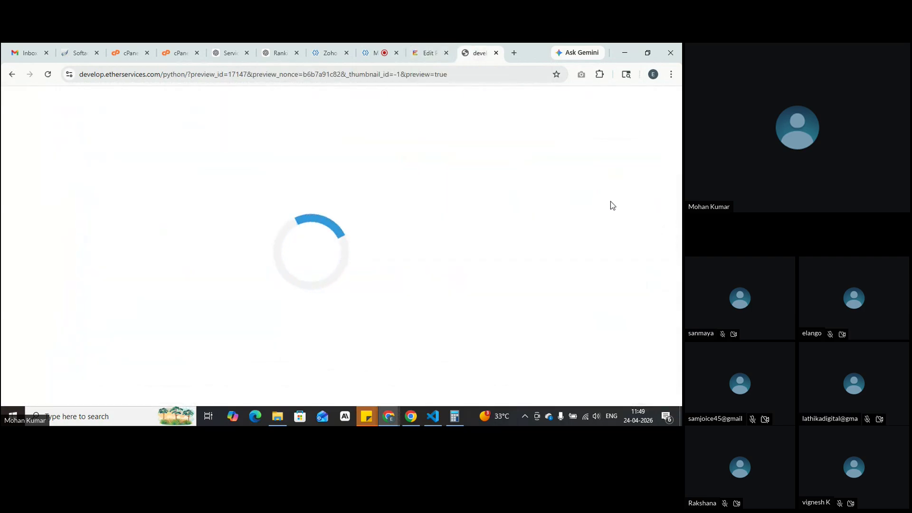
Step: Update the python page, preview the changes, and return to the Edit Page tab
left_click(427, 52)
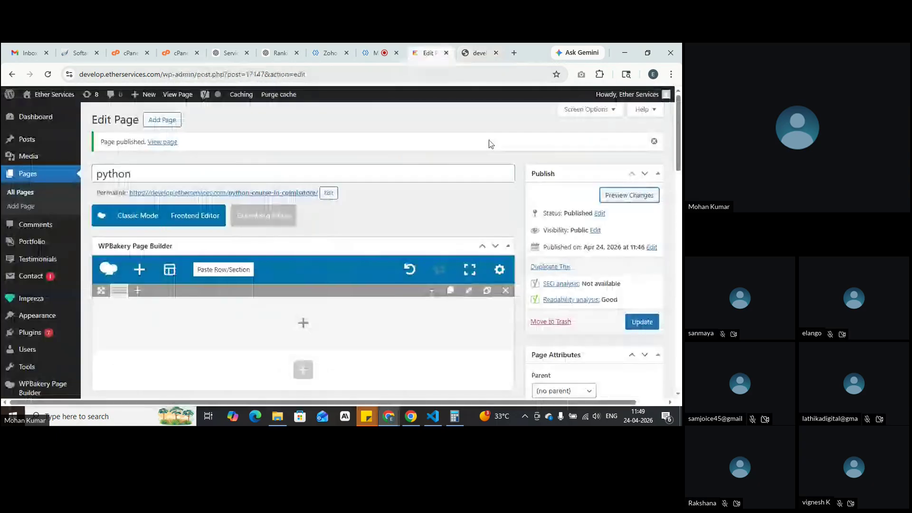
left_click(632, 319)
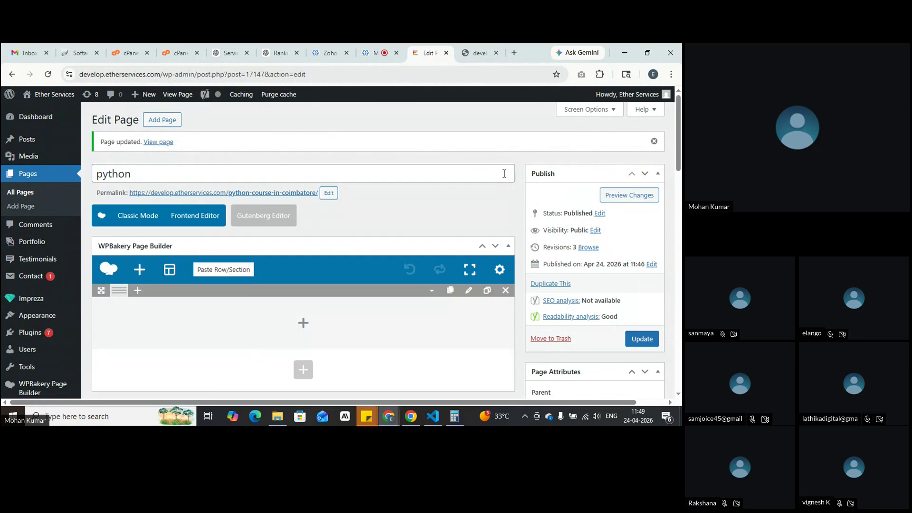
left_click(618, 195)
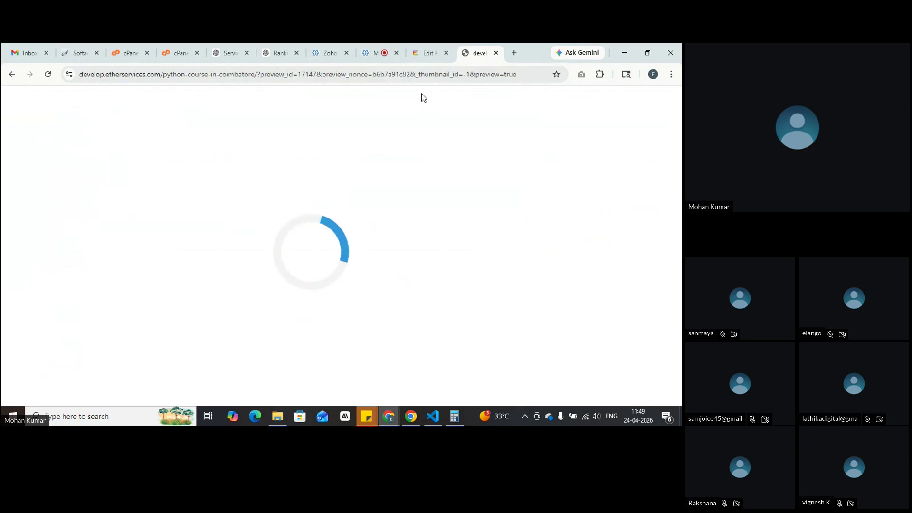
left_click(429, 53)
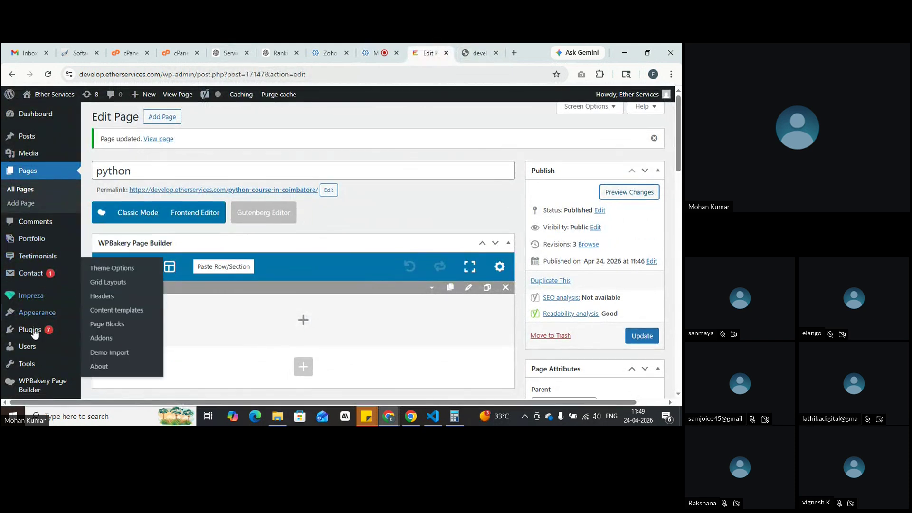
scroll(34, 290, "down", 3)
Step: Save the Permalink Settings with the Custom Structure /%postname%/
mouse_move(33, 293)
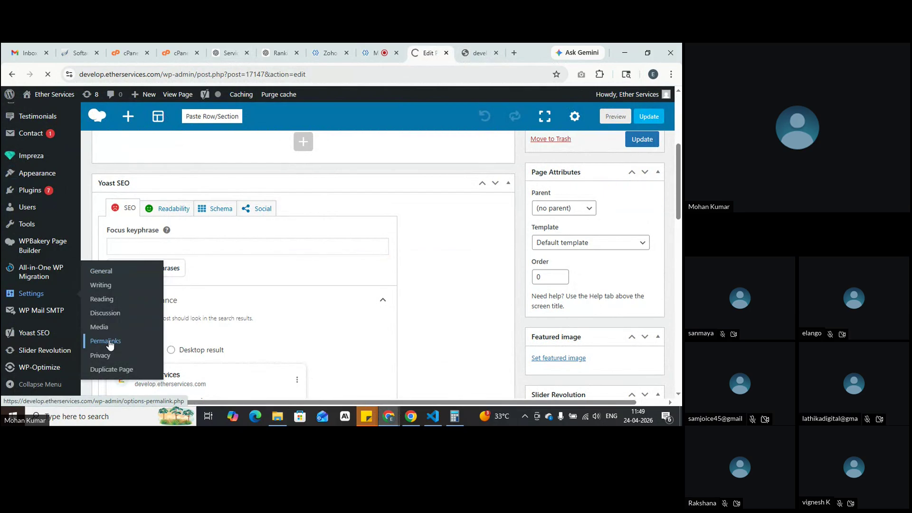
scroll(309, 301, "down", 2)
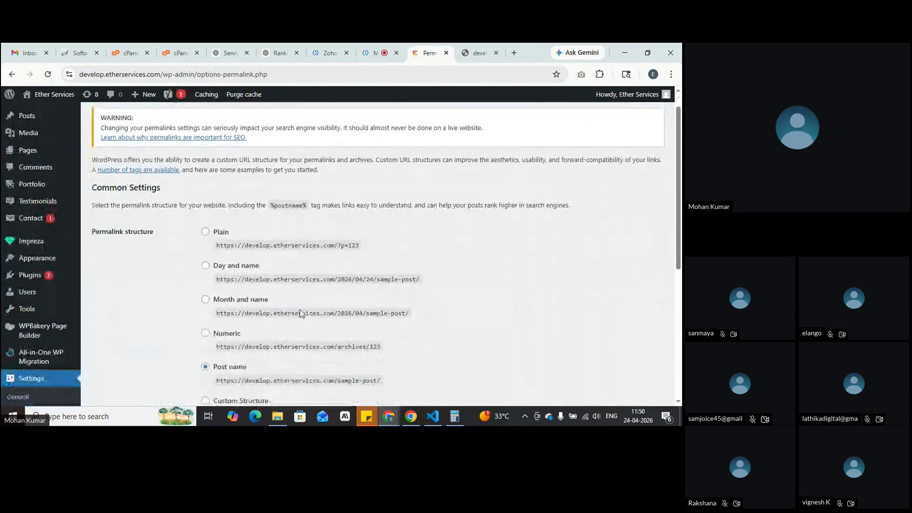
scroll(309, 300, "down", 1)
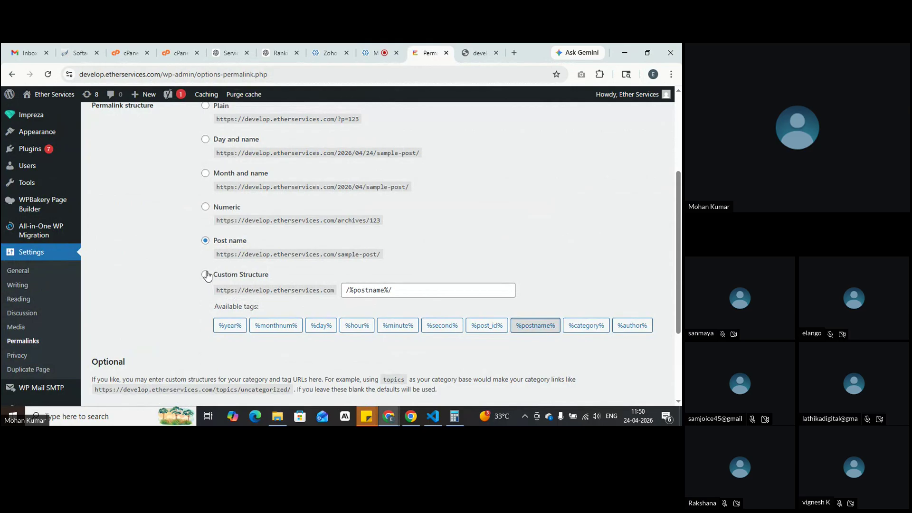
scroll(348, 278, "down", 3)
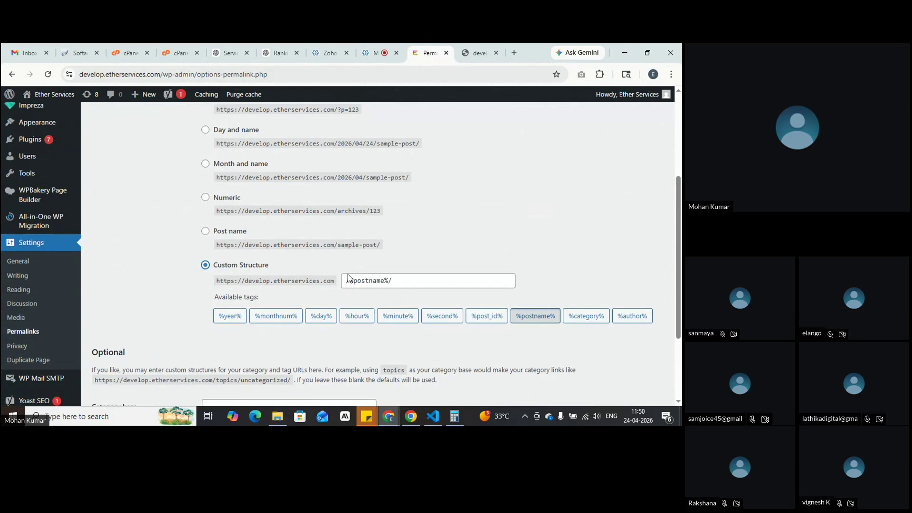
left_click(116, 354)
scroll(348, 295, "up", 5)
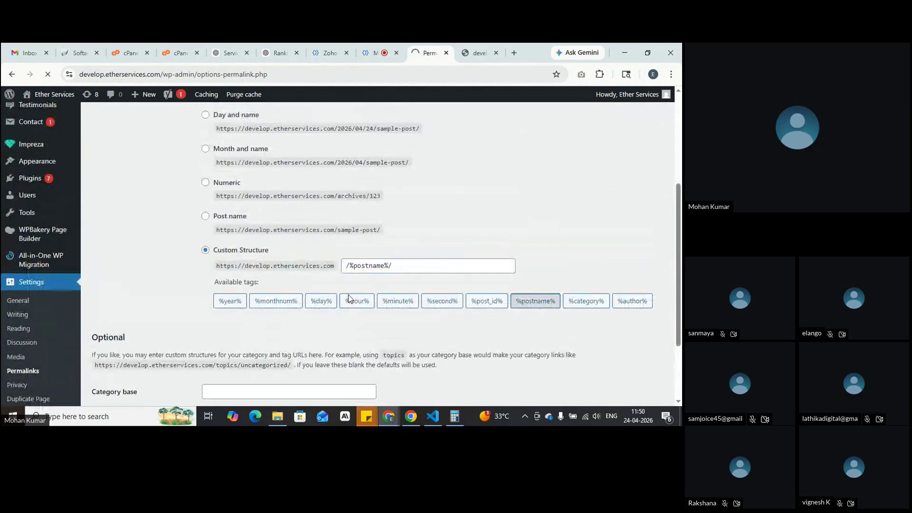
scroll(349, 298, "down", 3)
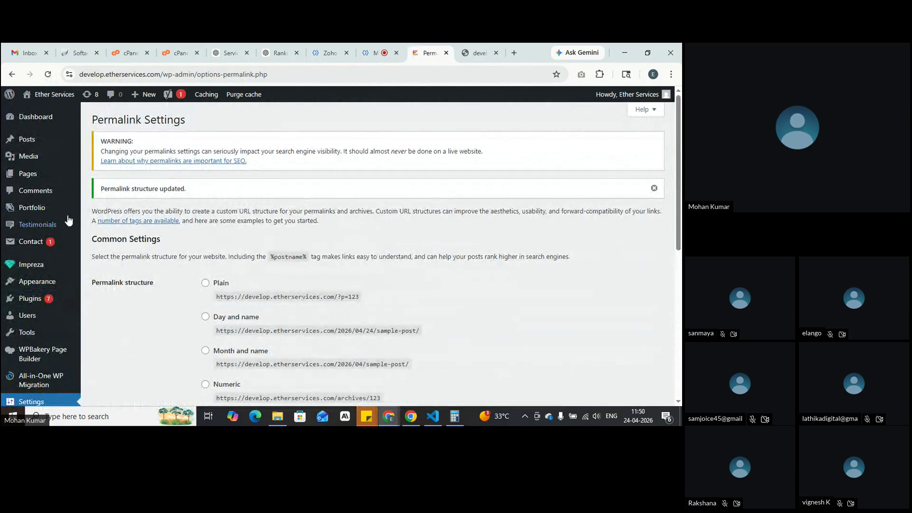
Step: From the Pages list, open the python page's View link in a new tab
mouse_move(81, 182)
left_click(108, 179)
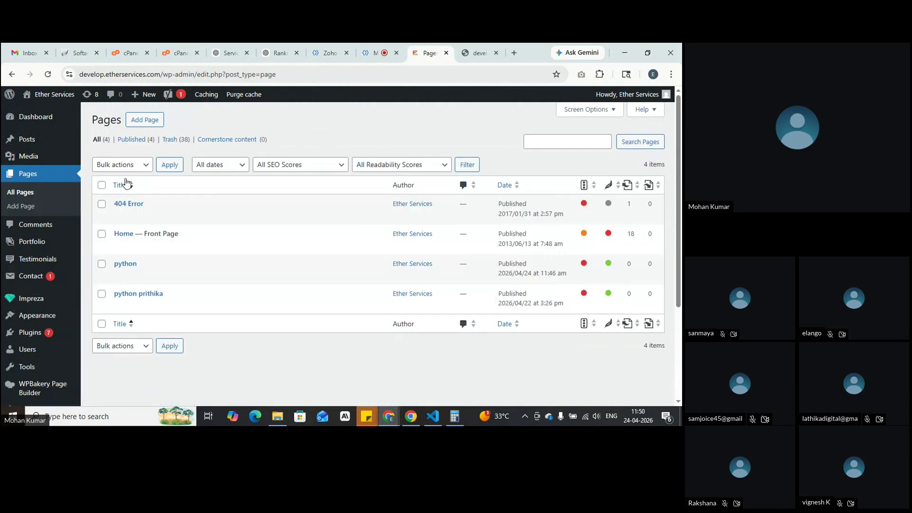
right_click(190, 278)
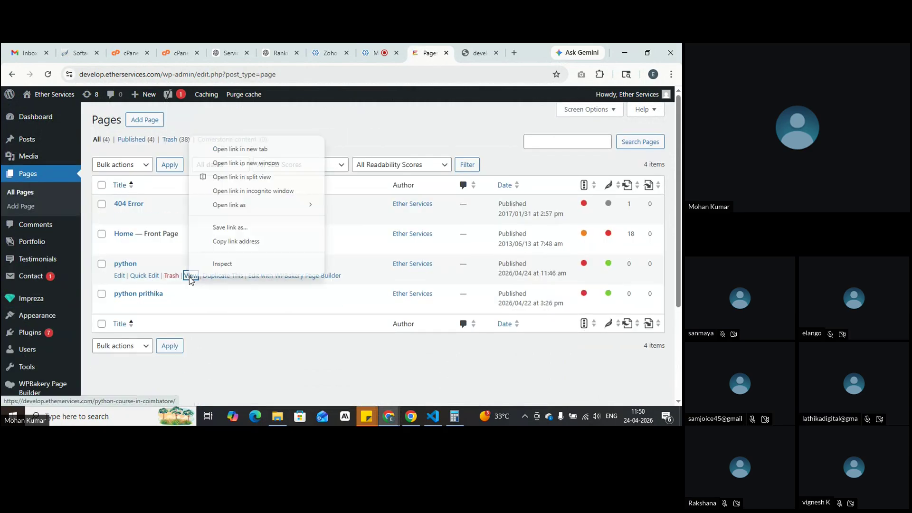
left_click(236, 150)
left_click(427, 48)
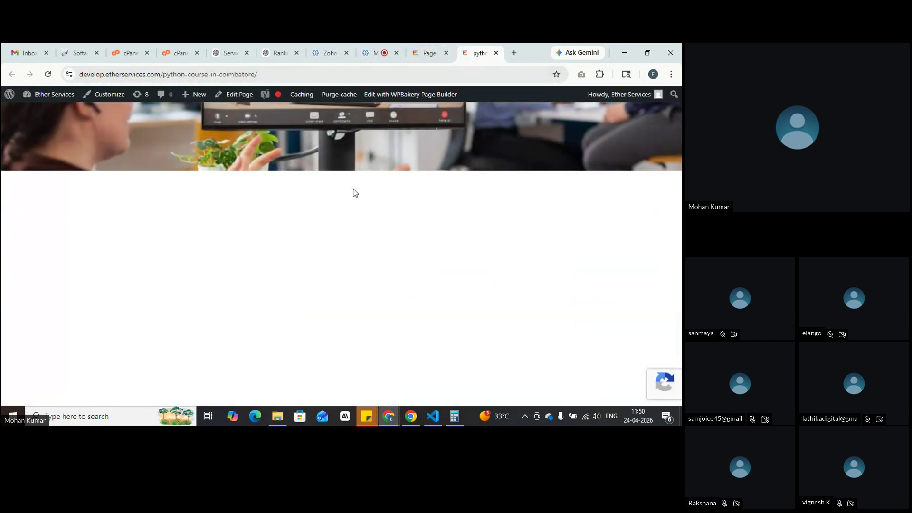
Step: Open the python page for editing and bring up its row's settings
left_click(430, 53)
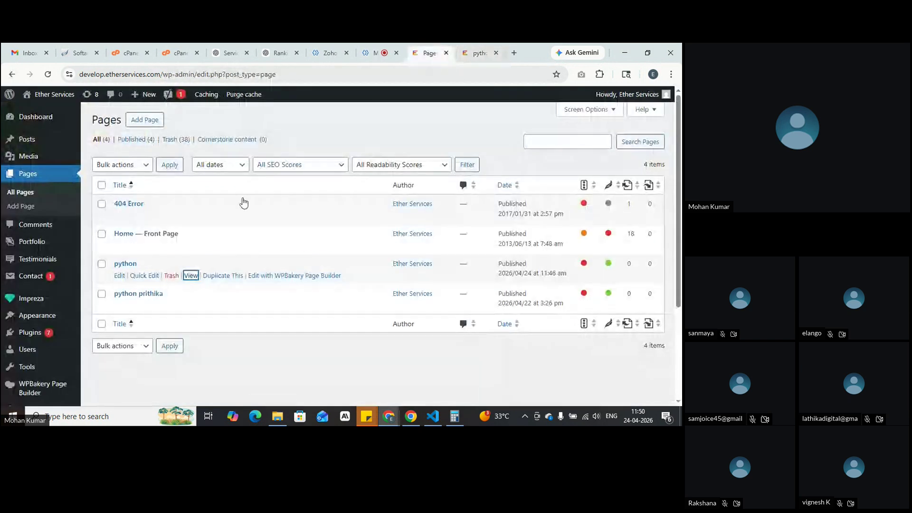
left_click(121, 276)
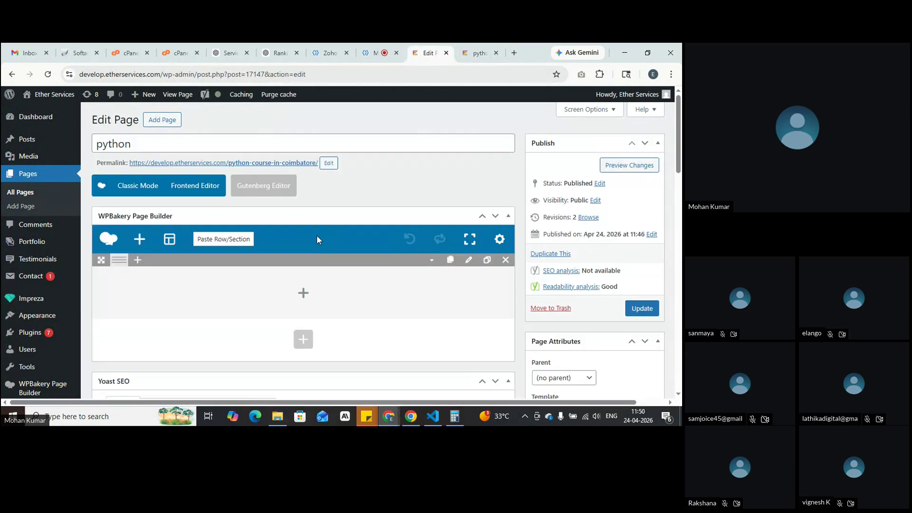
left_click(471, 261)
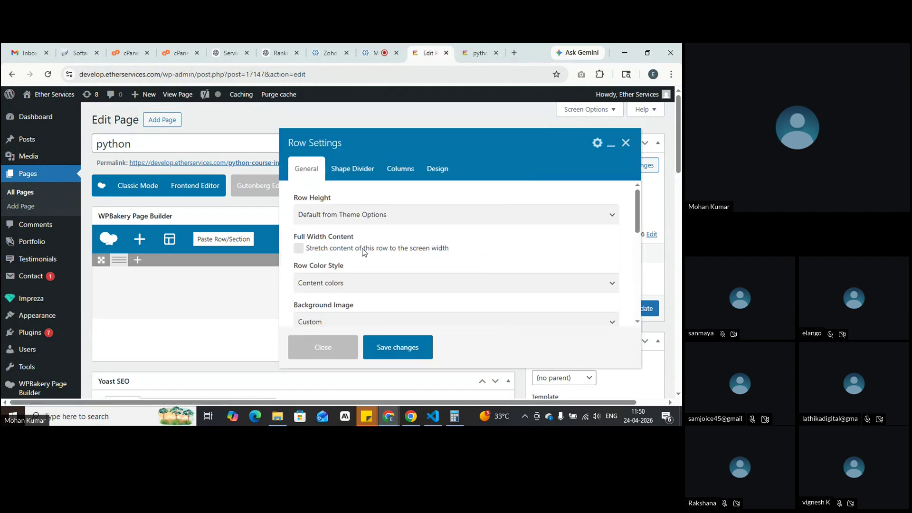
scroll(436, 283, "down", 1)
Step: Set the row's Background Image to None and save the row settings
scroll(436, 282, "down", 3)
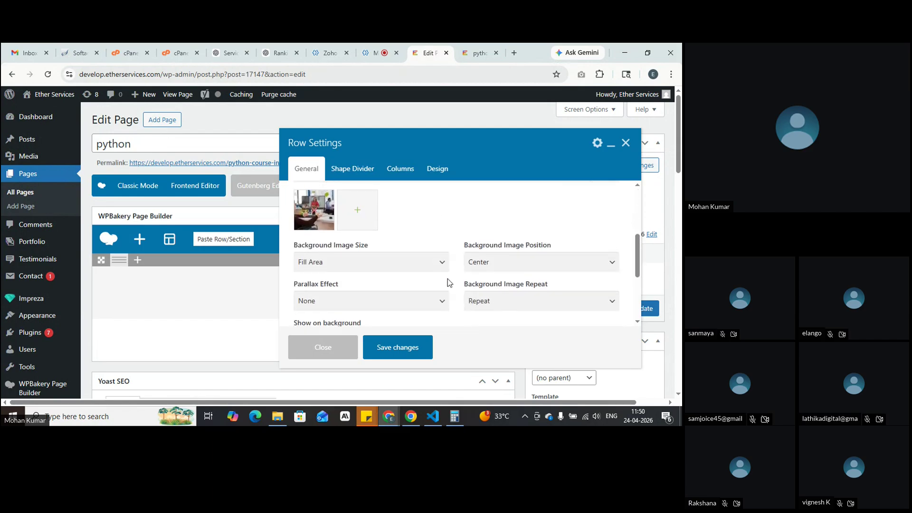
scroll(368, 254, "up", 1)
left_click(317, 261)
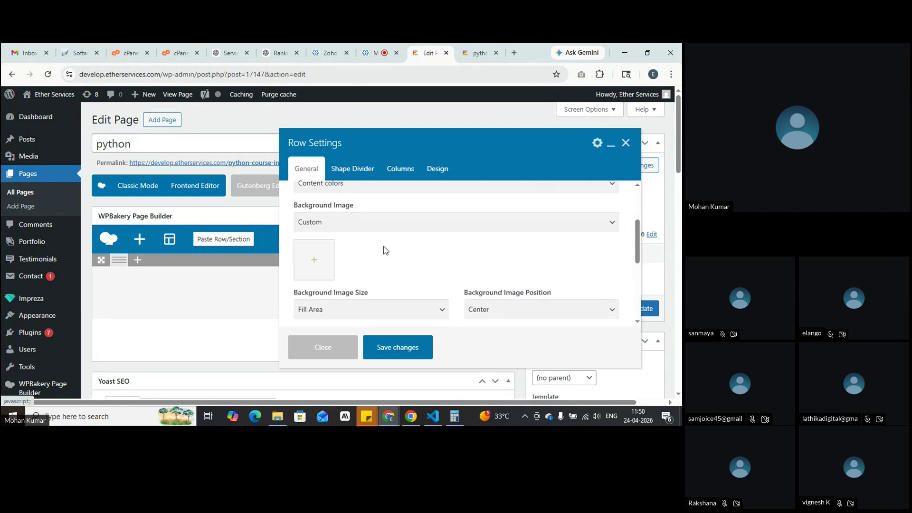
left_click(391, 227)
left_click(346, 234)
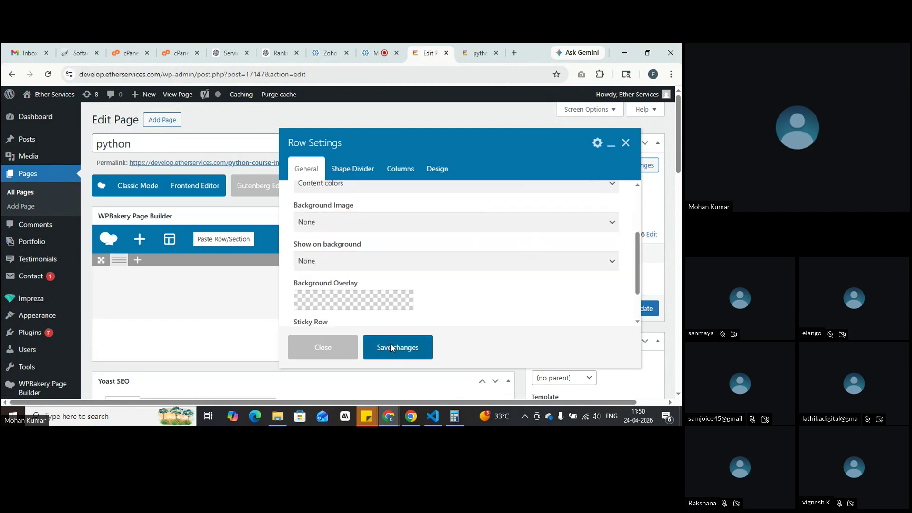
left_click(391, 347)
Step: Preview the page, close the old preview tab, and return to the page editor
left_click(619, 167)
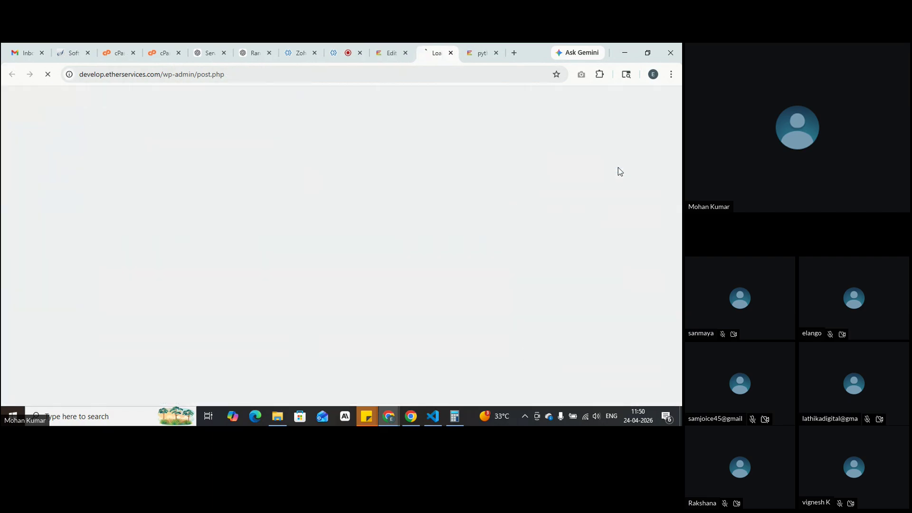
left_click(496, 53)
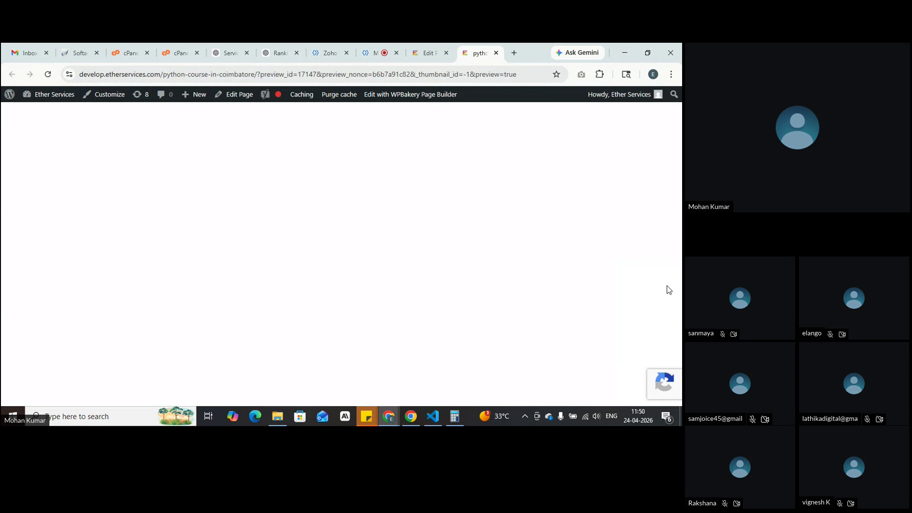
left_click(425, 49)
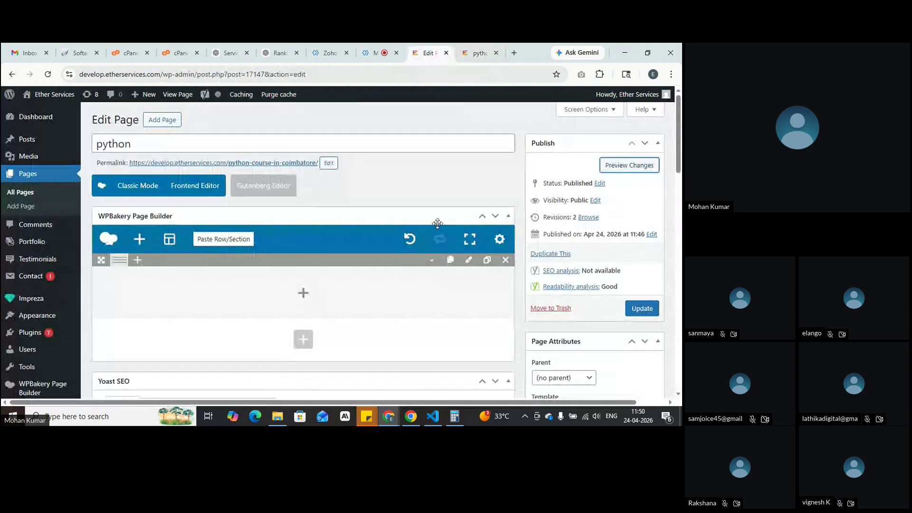
Step: Open the row's settings, keeping the default row height and leaving the row not stretched full-width
left_click(470, 261)
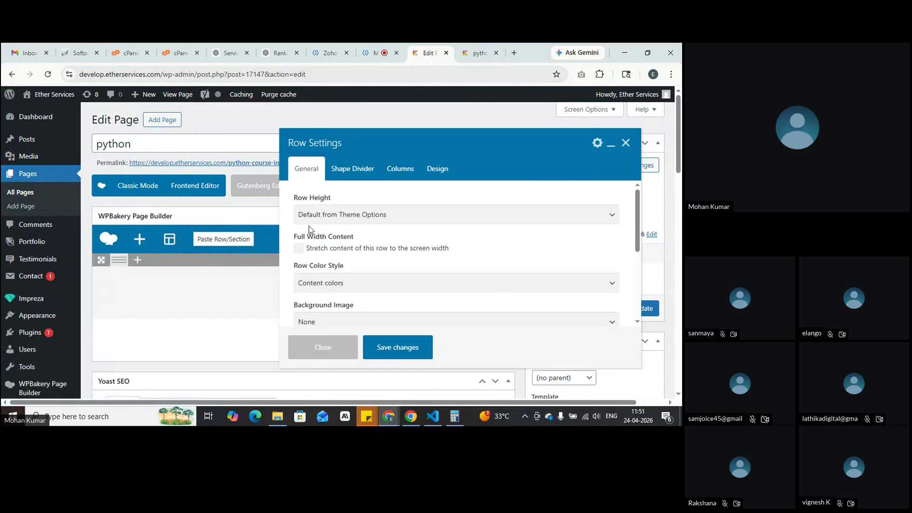
left_click(433, 220)
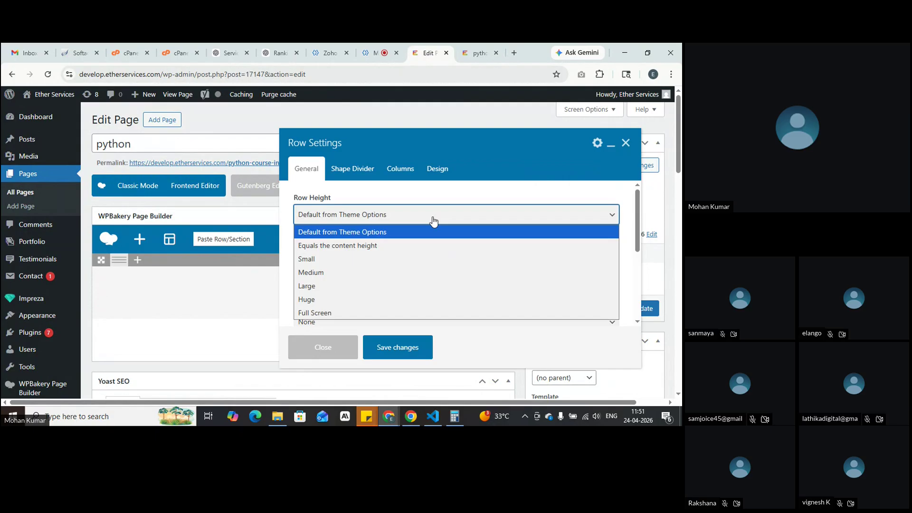
left_click(432, 220)
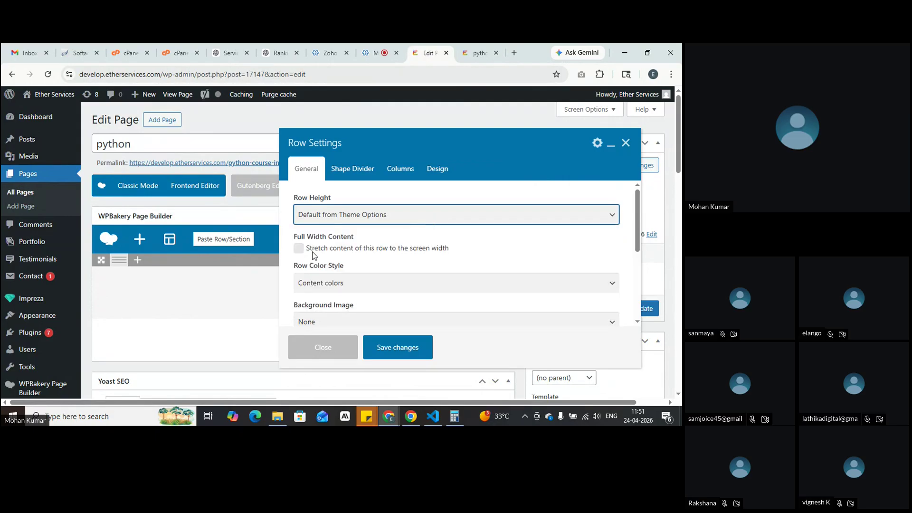
left_click(298, 250)
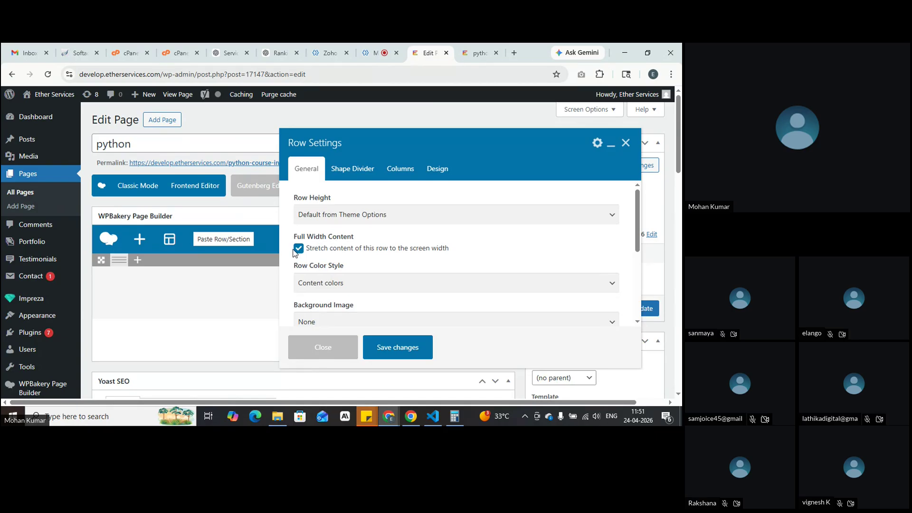
left_click(299, 250)
scroll(389, 275, "down", 1)
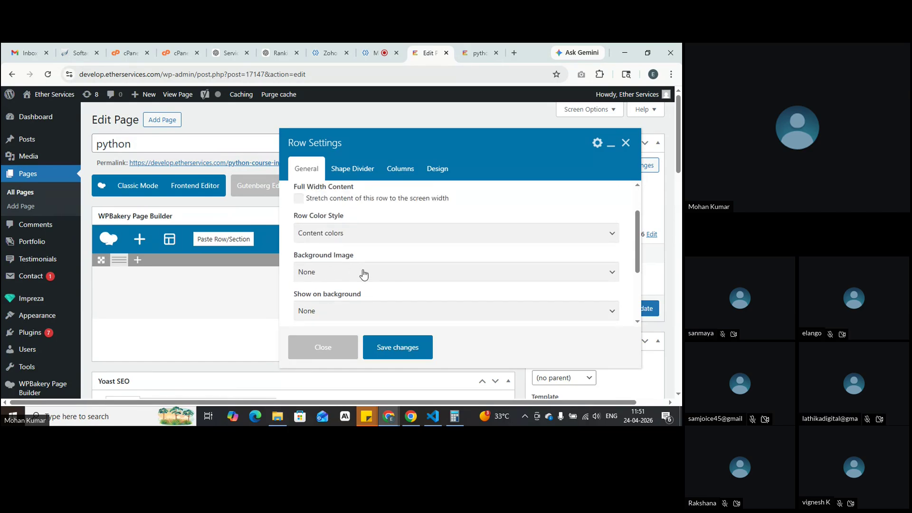
Step: Set the row's Background Image to Custom using Webinar-Details.jpg and save the row
left_click(365, 273)
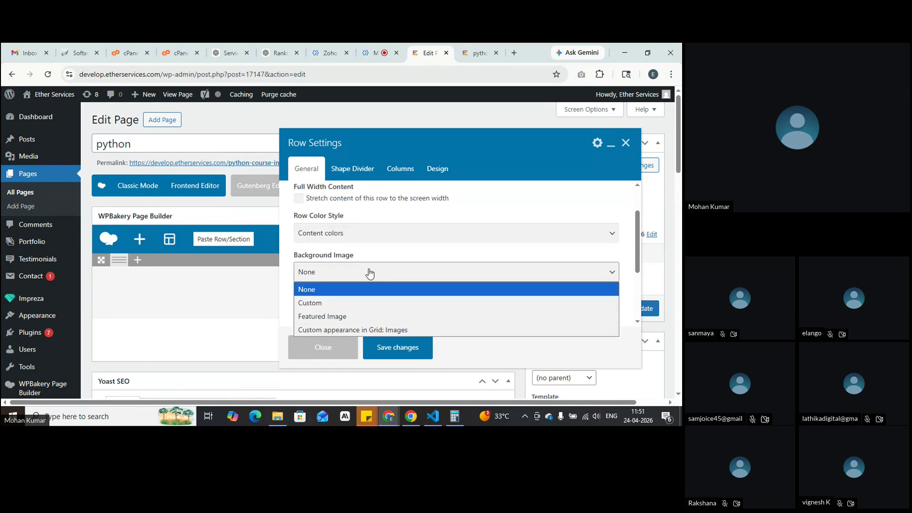
left_click(360, 306)
left_click(317, 311)
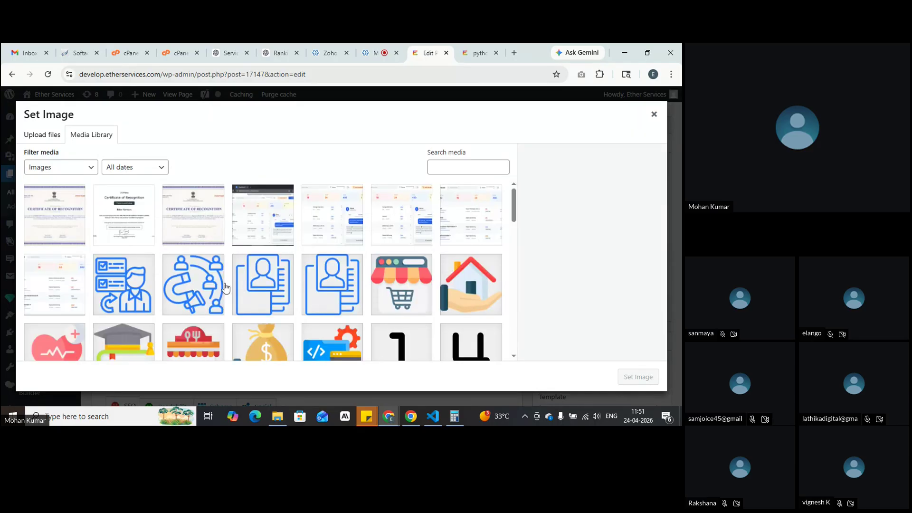
scroll(349, 236, "down", 10)
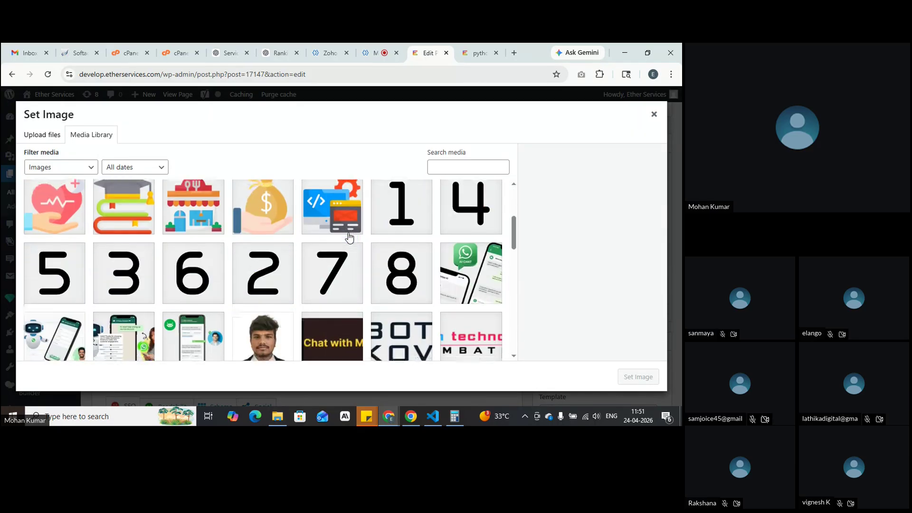
scroll(349, 236, "down", 1)
left_click(109, 236)
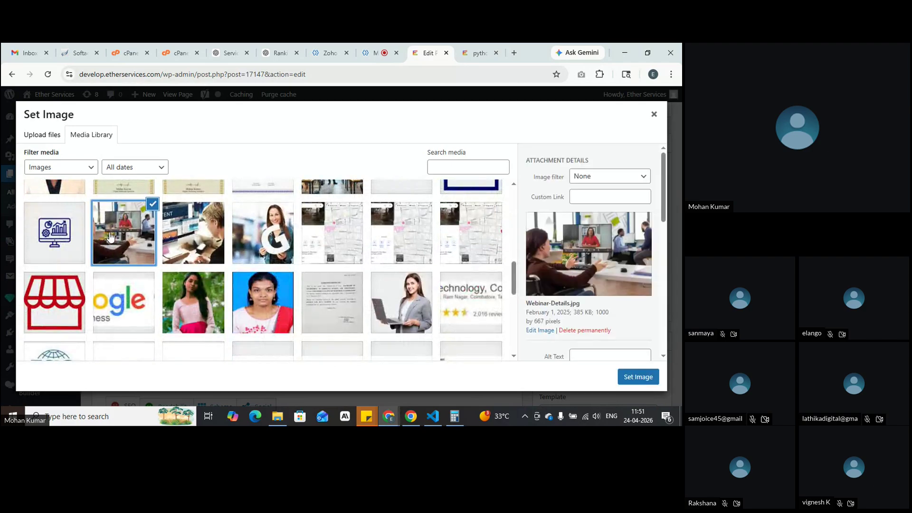
left_click(639, 380)
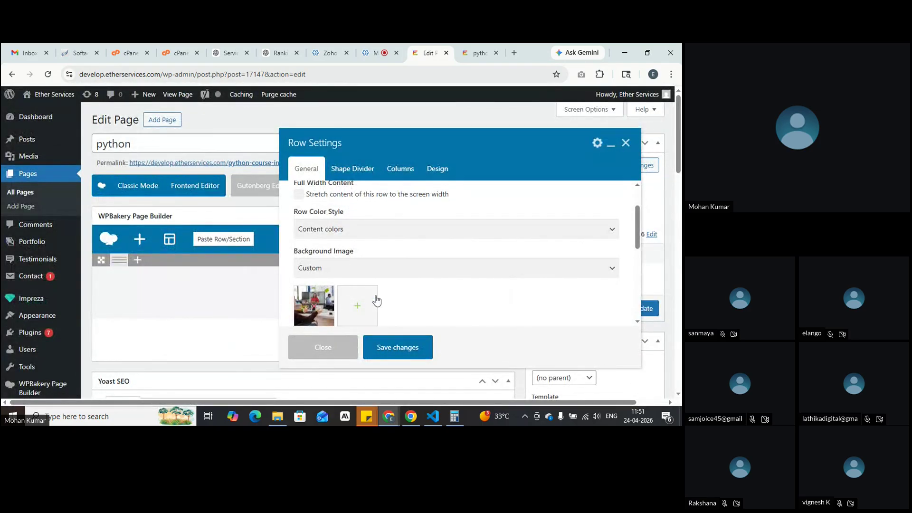
scroll(377, 299, "up", 1)
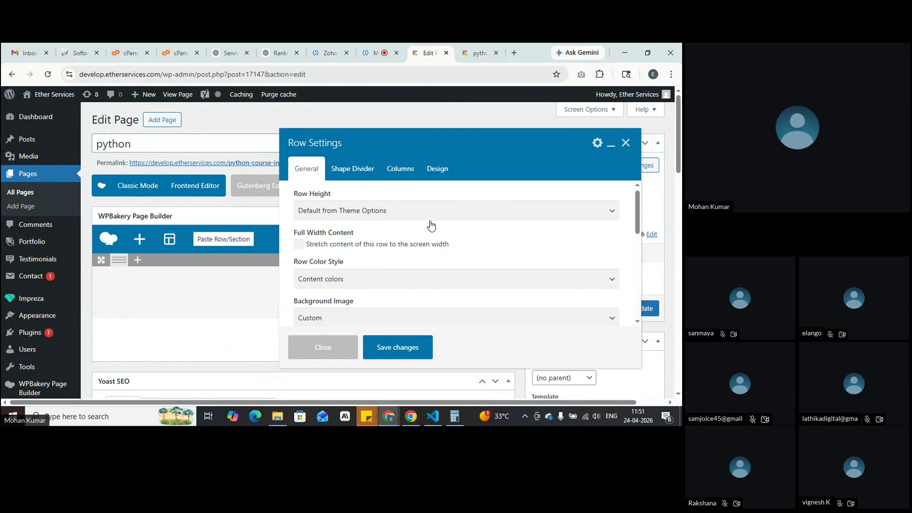
left_click(397, 348)
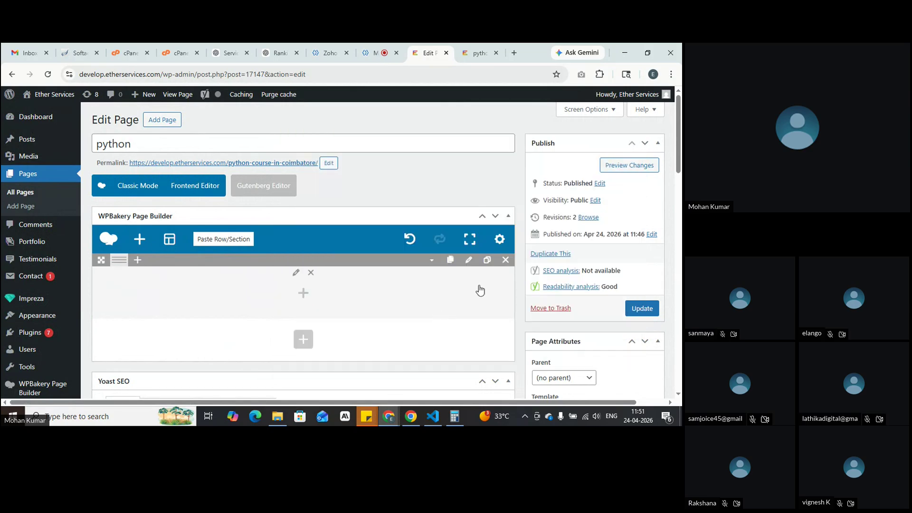
Step: Preview the python page twice to check the office photo background, then reopen the row's Row Settings
left_click(627, 164)
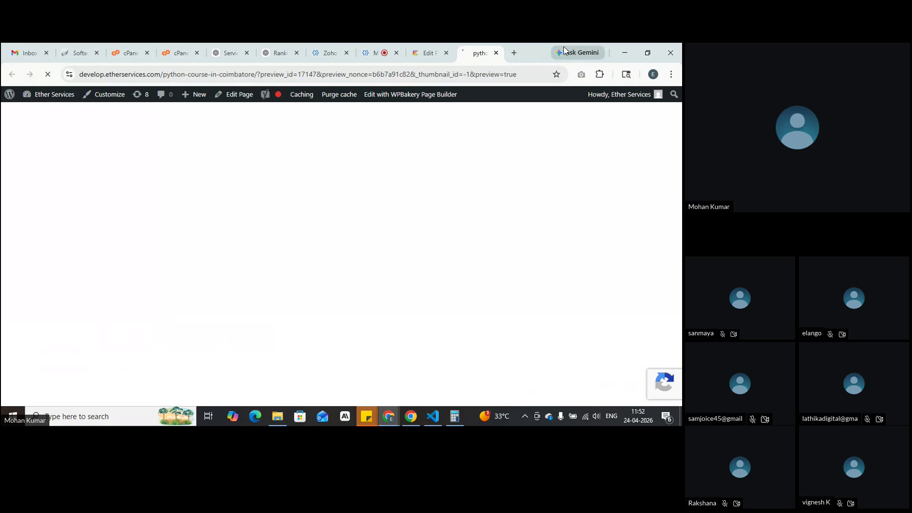
left_click(429, 52)
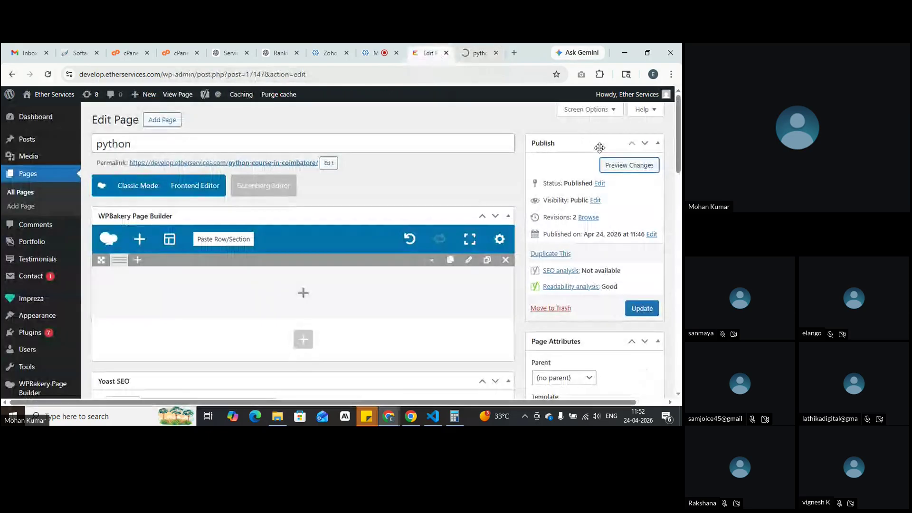
left_click(617, 164)
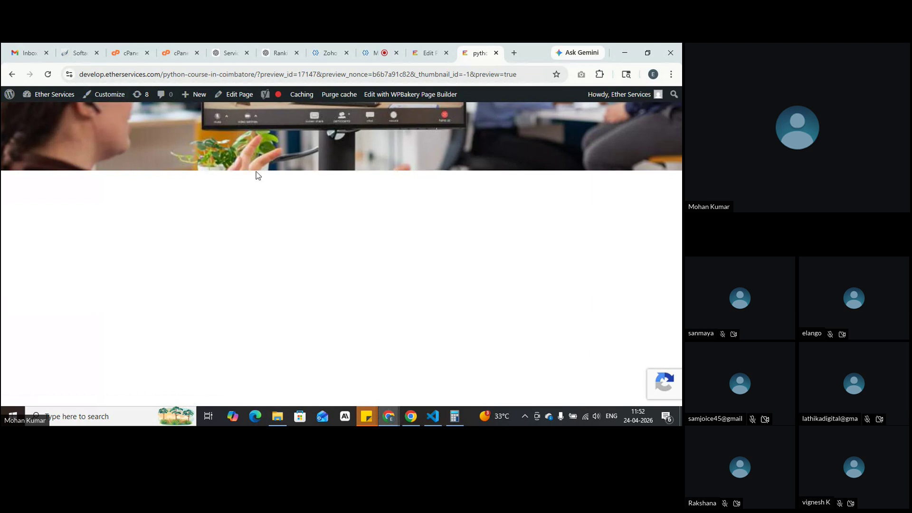
left_click(428, 53)
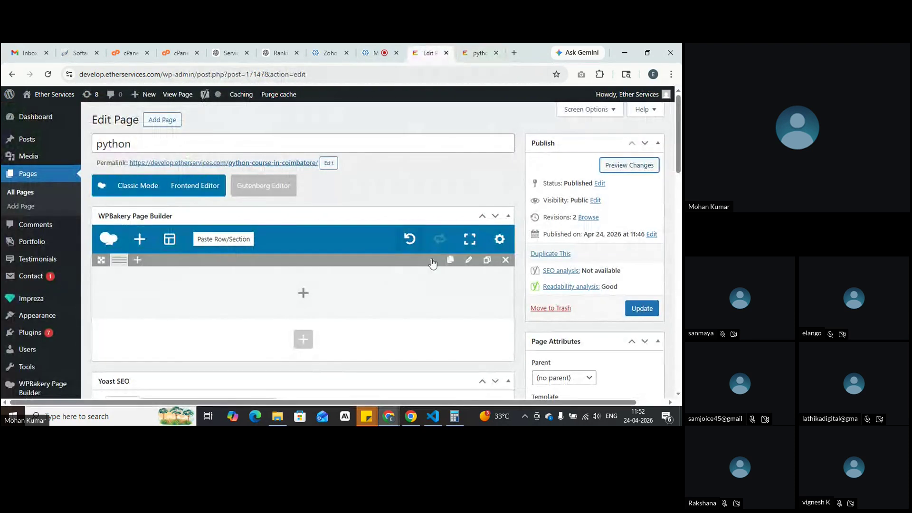
left_click(469, 259)
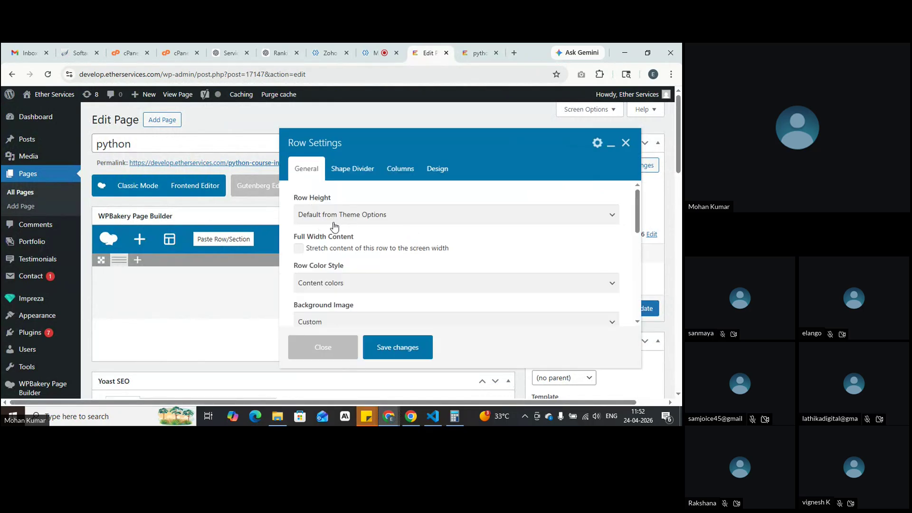
Step: Set the row height to Full Screen and save the row settings
left_click(422, 217)
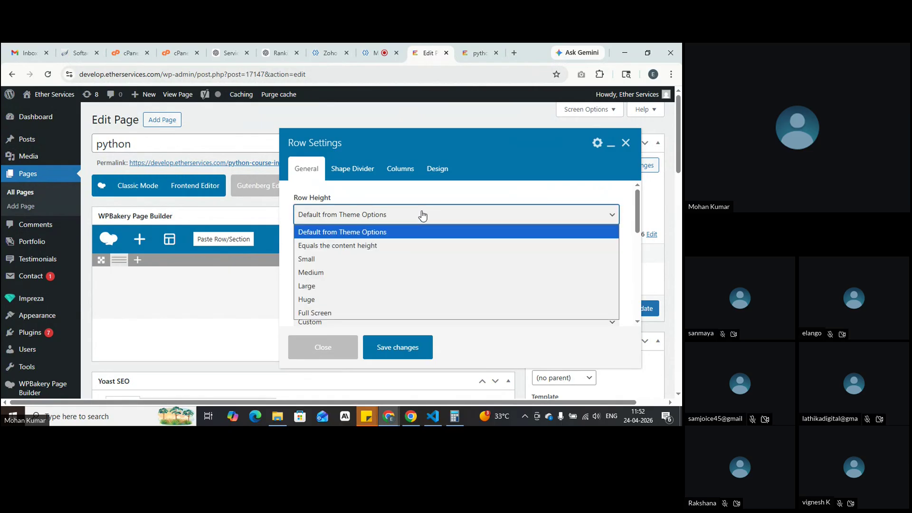
left_click(333, 314)
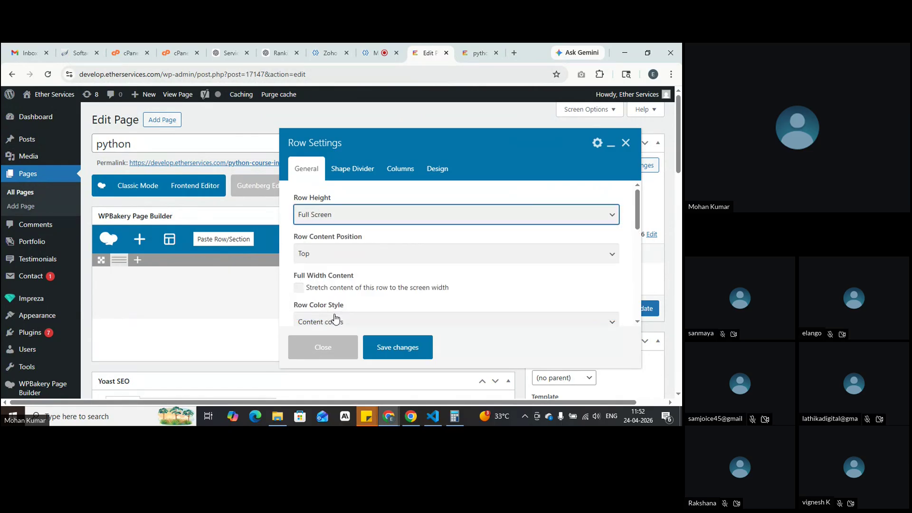
left_click(400, 347)
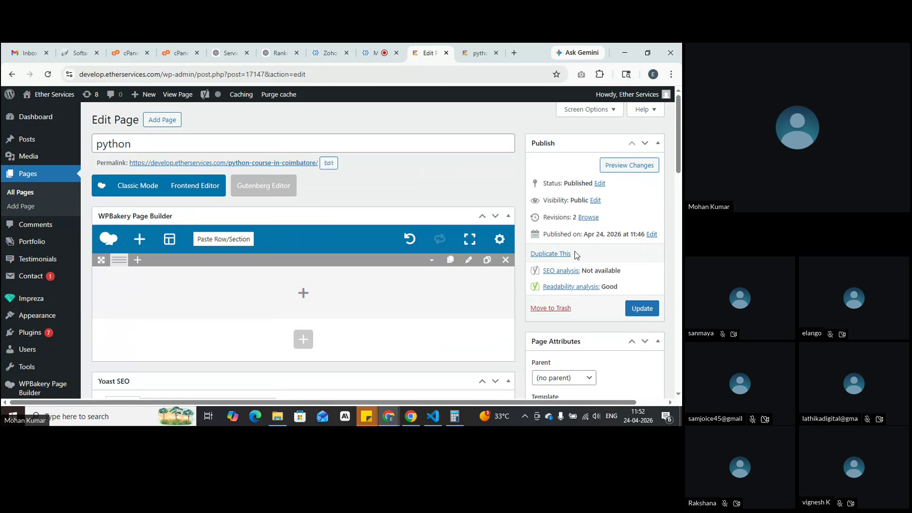
Step: Preview the full-screen row, then reopen the row's settings in the editor
left_click(603, 167)
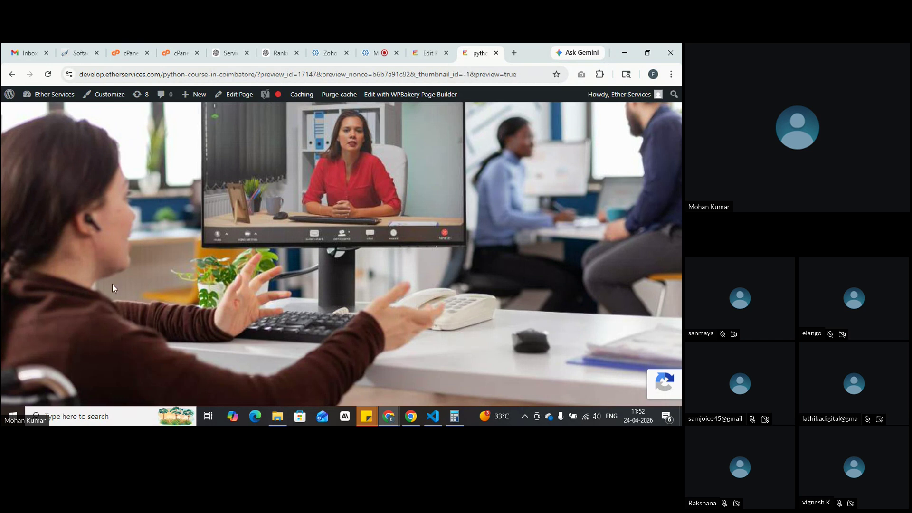
left_click(424, 53)
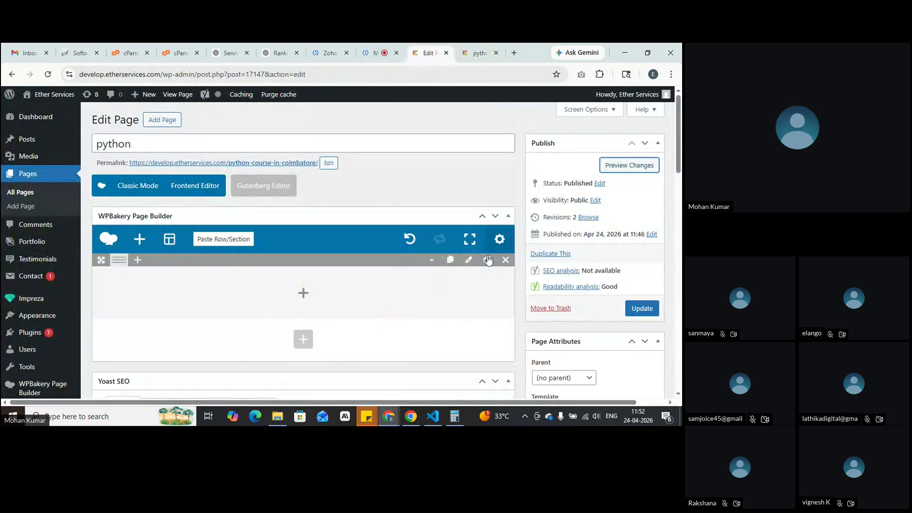
left_click(469, 260)
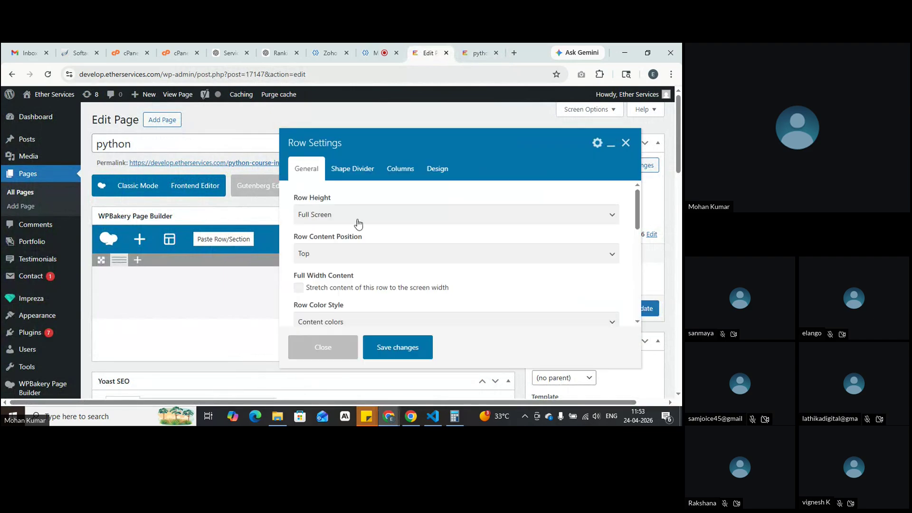
Step: Save the row at Medium height, preview it, and reopen the row's settings
left_click(375, 216)
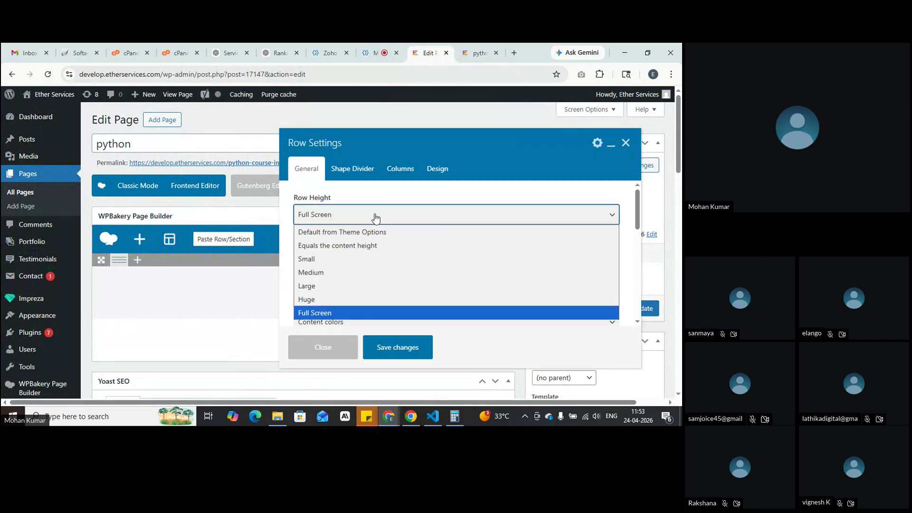
left_click(380, 272)
left_click(407, 352)
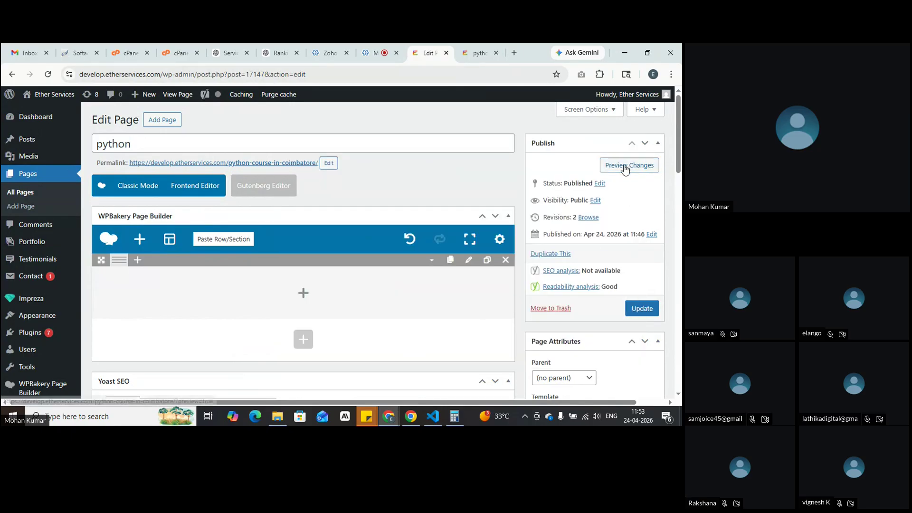
left_click(625, 166)
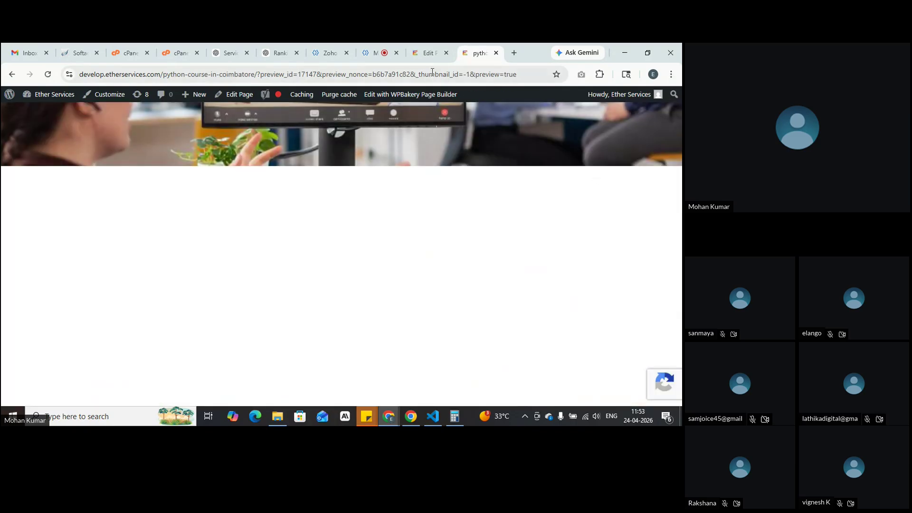
left_click(430, 53)
left_click(471, 262)
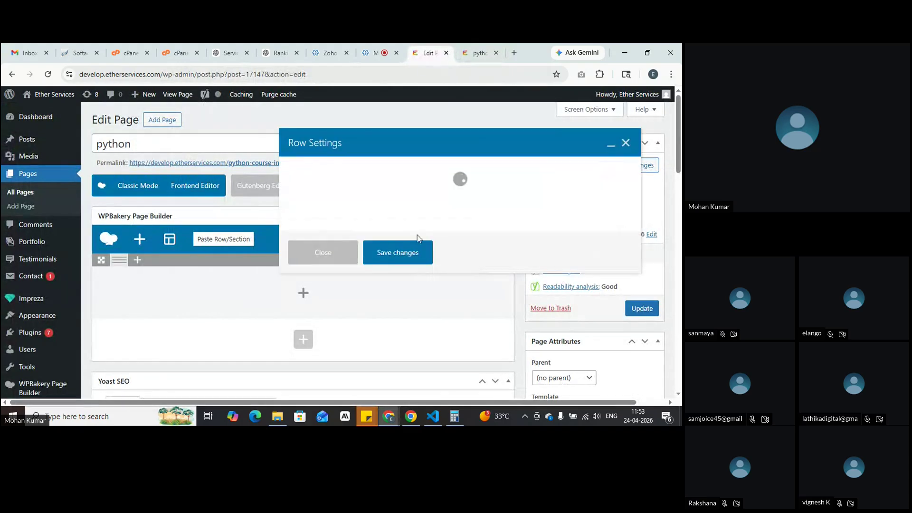
Step: Switch the row height back to Full Screen, save, preview, and reopen Row Settings
left_click(347, 214)
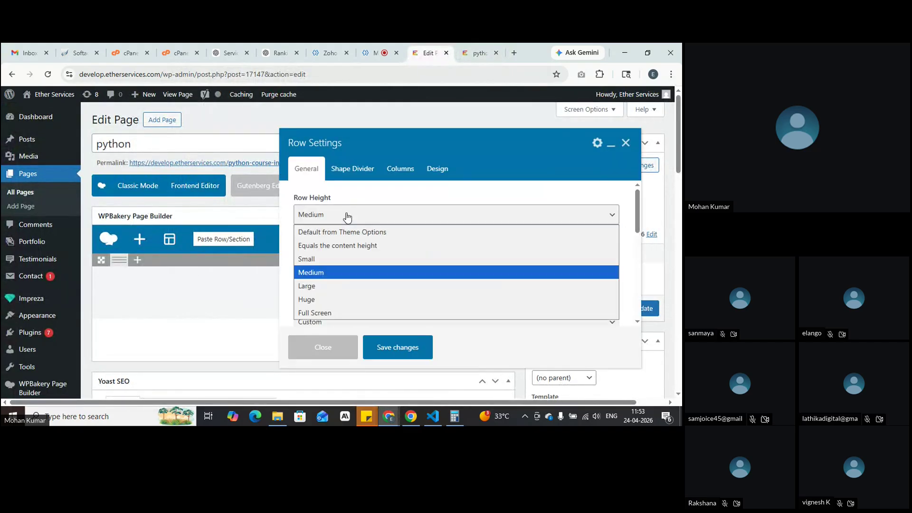
left_click(348, 312)
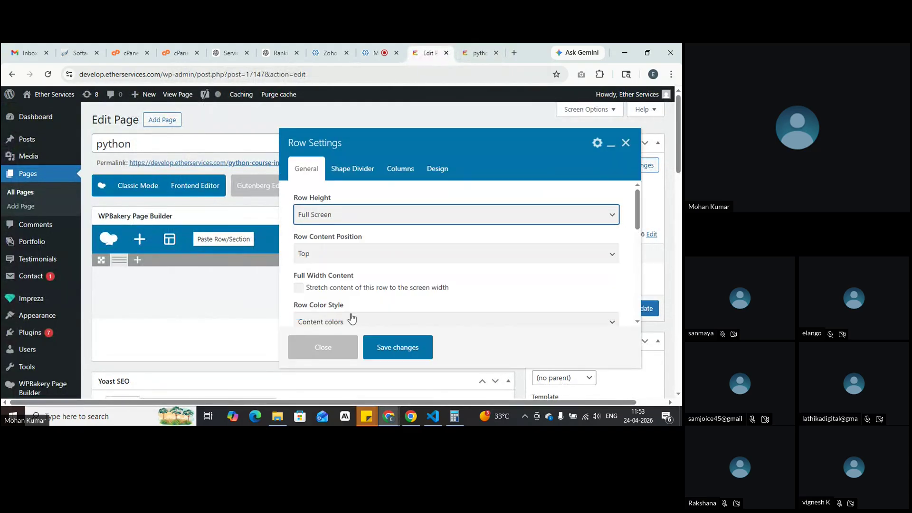
left_click(401, 357)
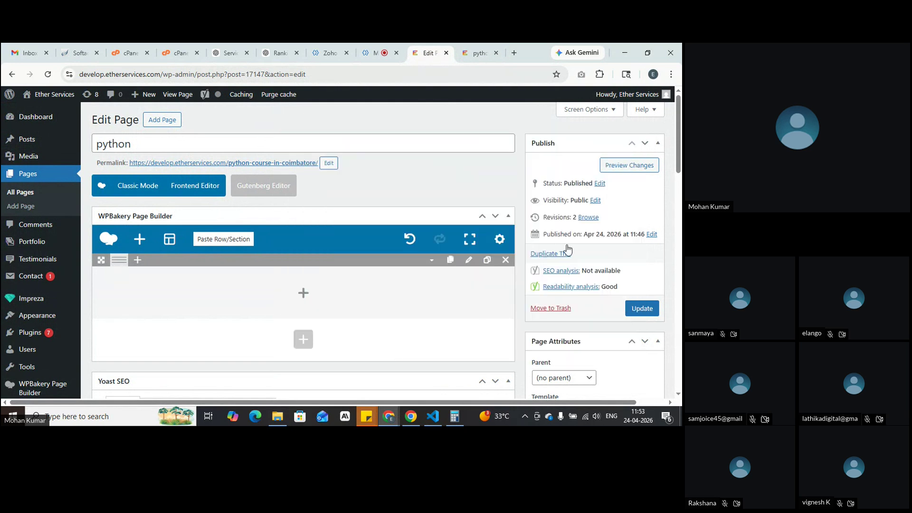
left_click(614, 172)
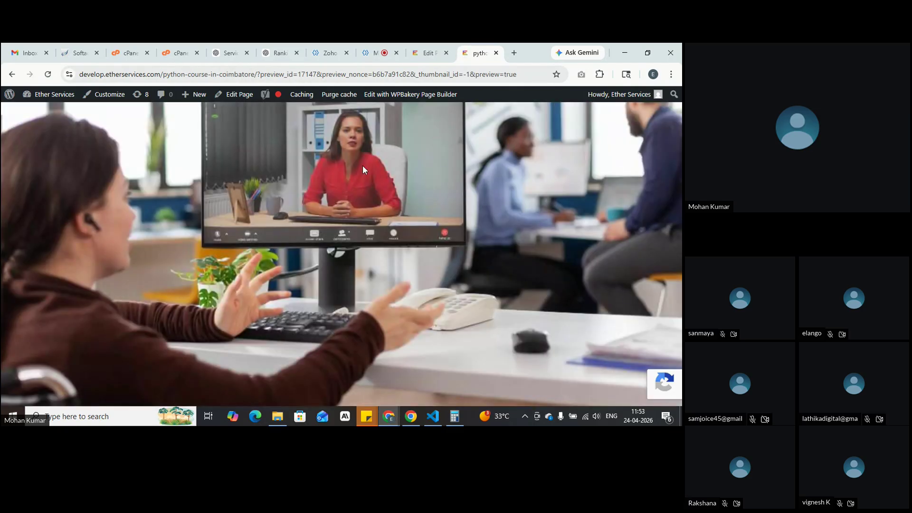
left_click(428, 53)
left_click(469, 261)
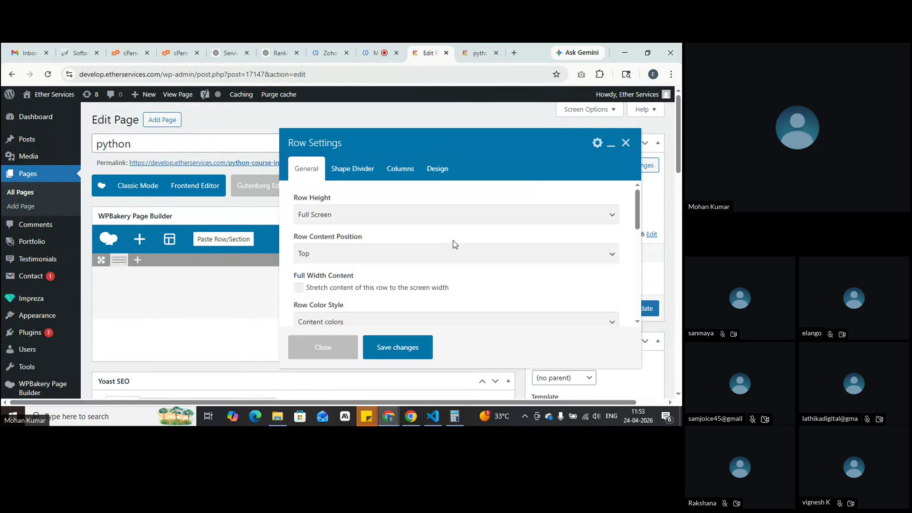
Step: Keep the background image size at Fill Area and its position centred
scroll(455, 244, "down", 2)
scroll(455, 244, "down", 3)
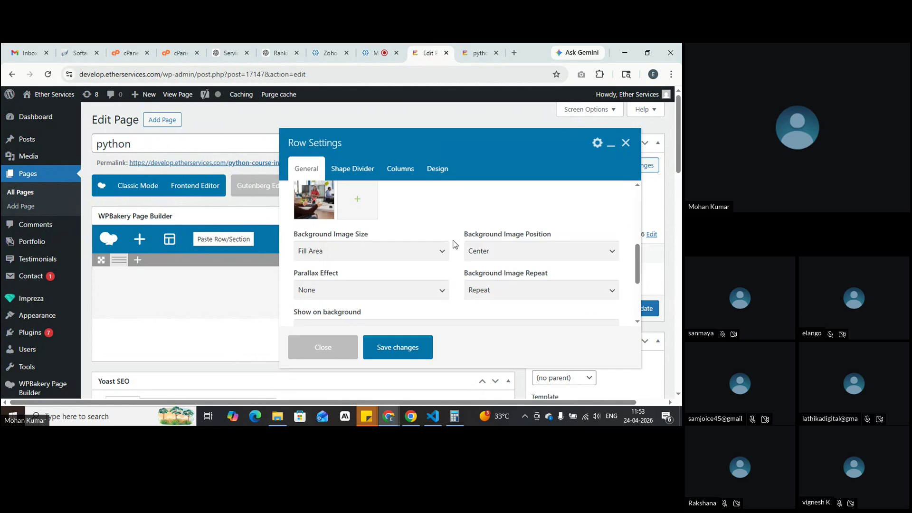
left_click(385, 256)
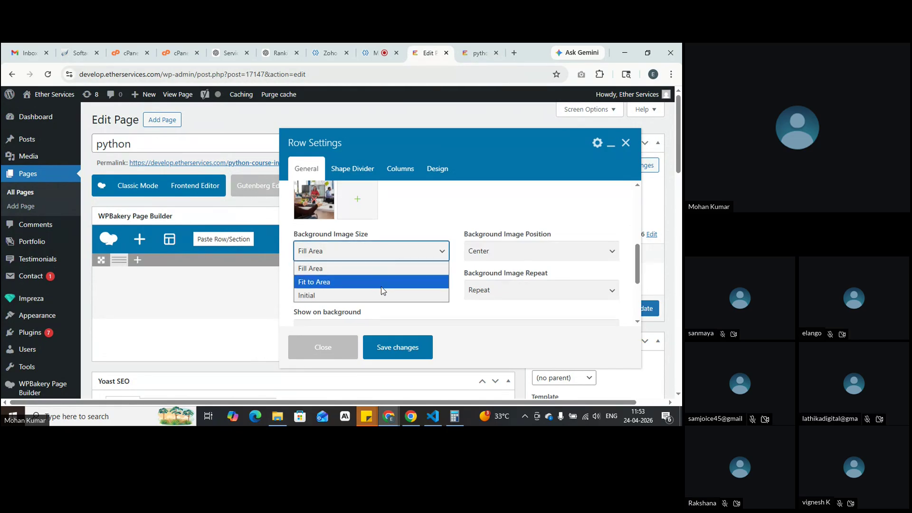
left_click(390, 260)
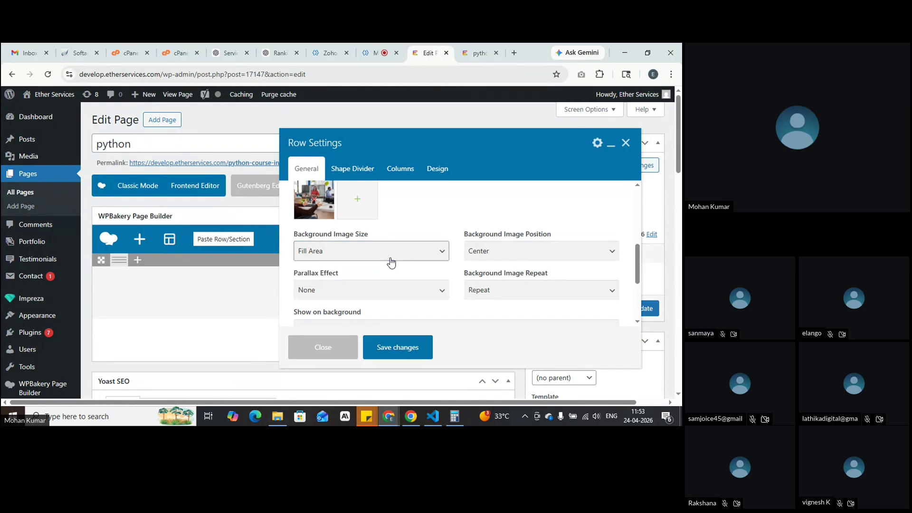
left_click(562, 260)
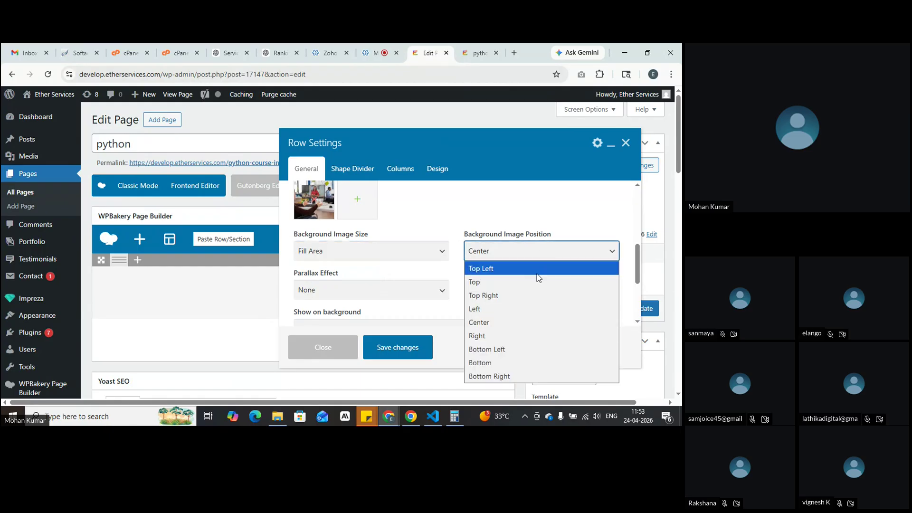
left_click(521, 323)
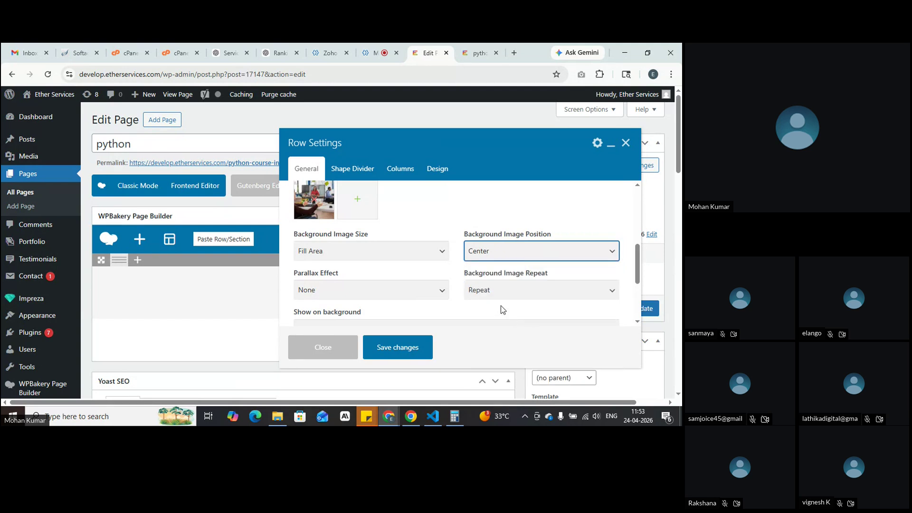
Step: Try a video as the row's background content, then set it back to None
scroll(501, 306, "down", 5)
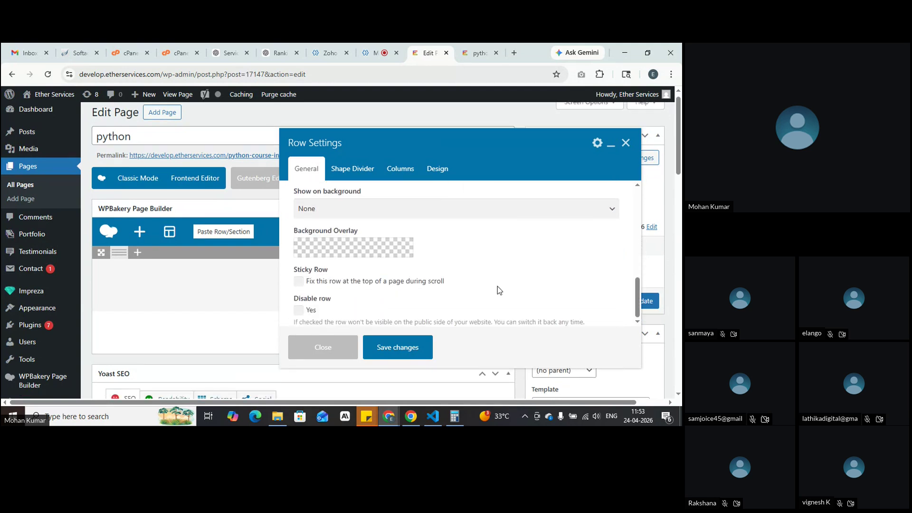
scroll(497, 286, "down", 2)
scroll(498, 286, "up", 3)
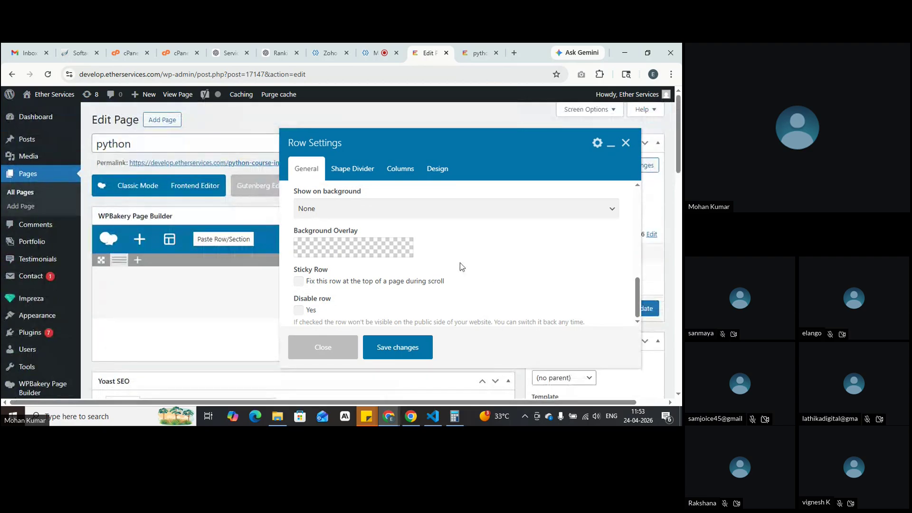
scroll(460, 263, "up", 1)
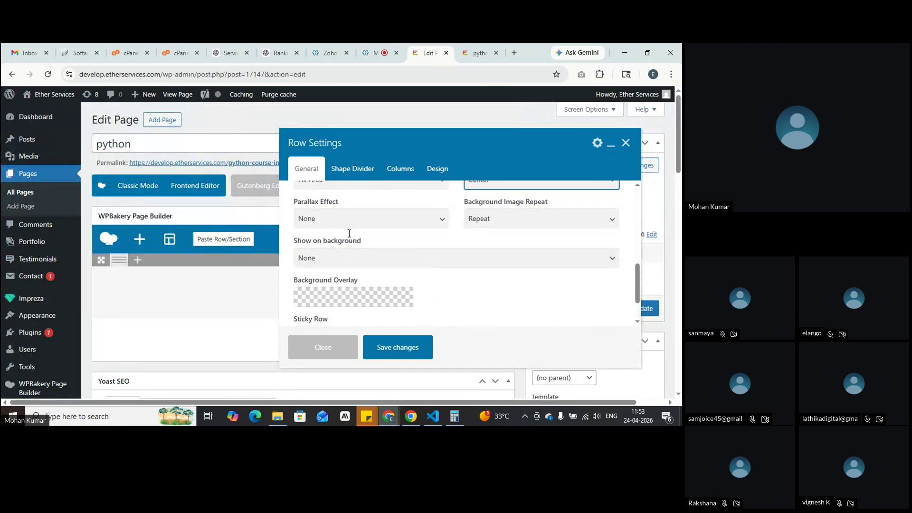
left_click(371, 261)
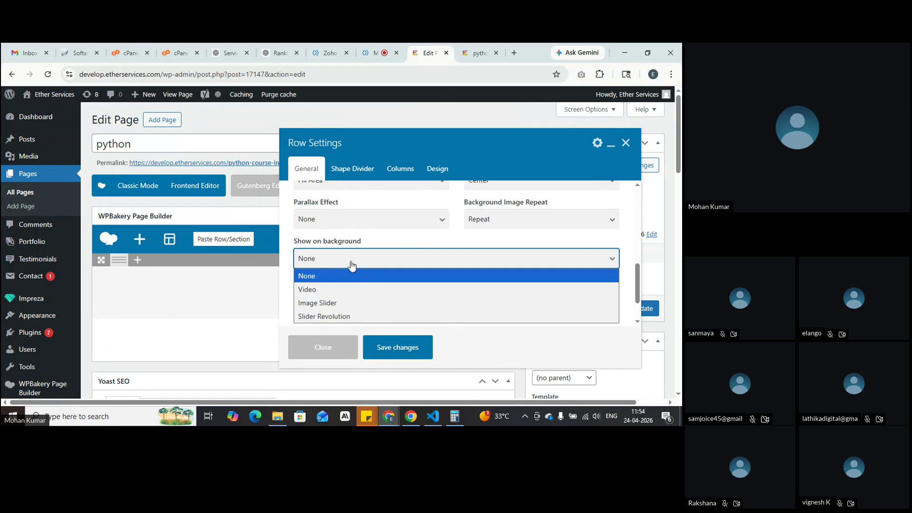
left_click_drag(293, 240, 362, 242)
left_click(380, 261)
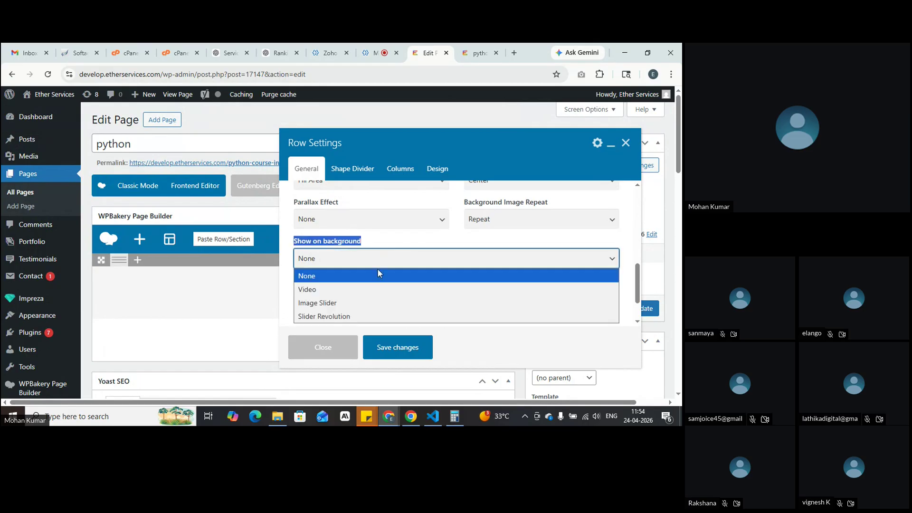
left_click(373, 290)
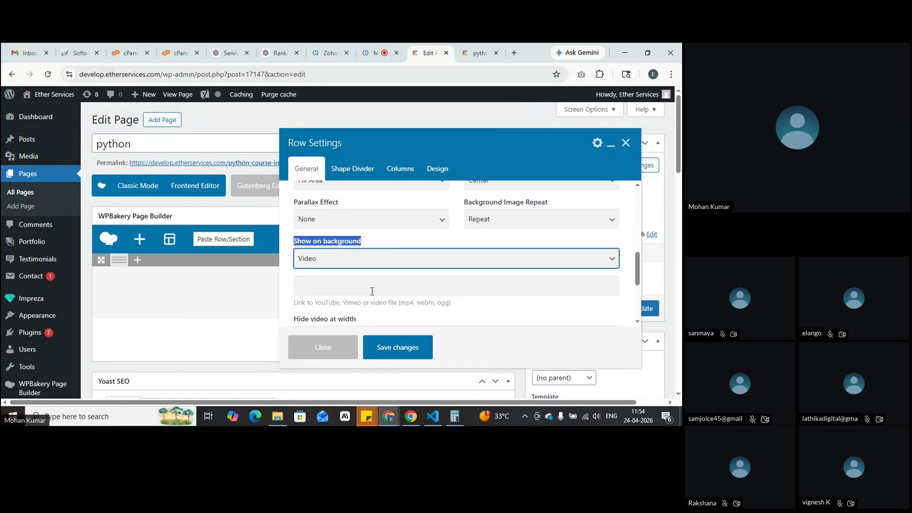
left_click(297, 290)
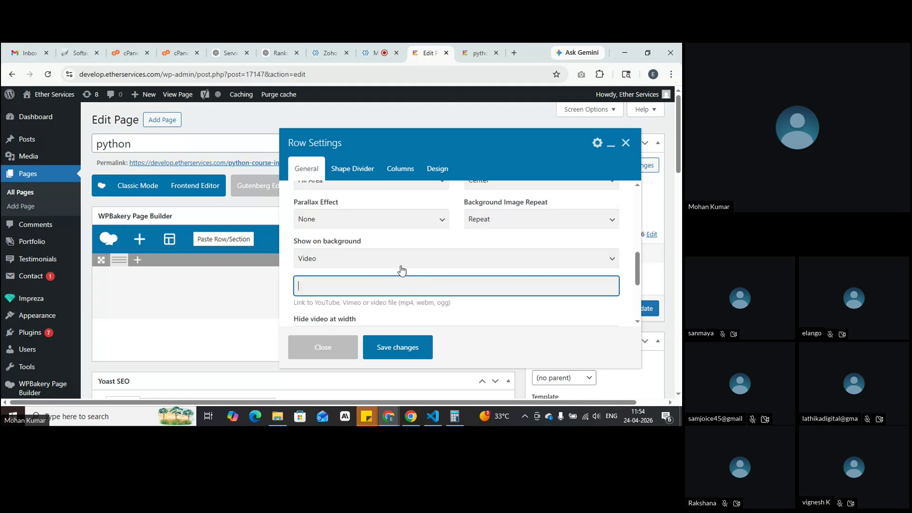
left_click(606, 264)
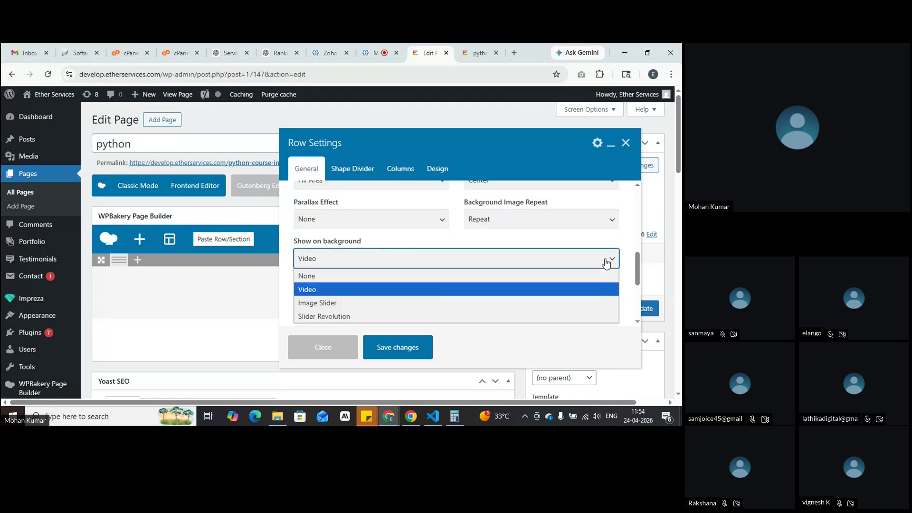
left_click(333, 276)
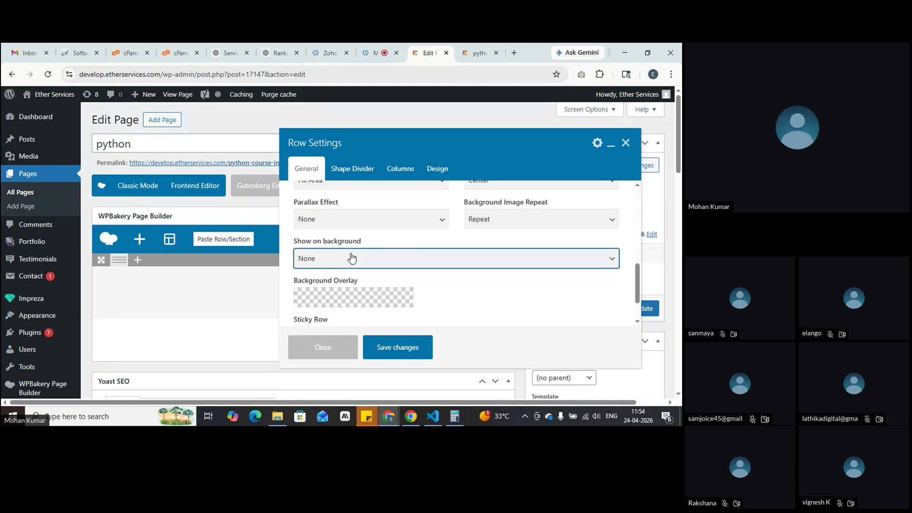
Step: Remove the office photo and set the row's Background Image to None
scroll(383, 265, "down", 2)
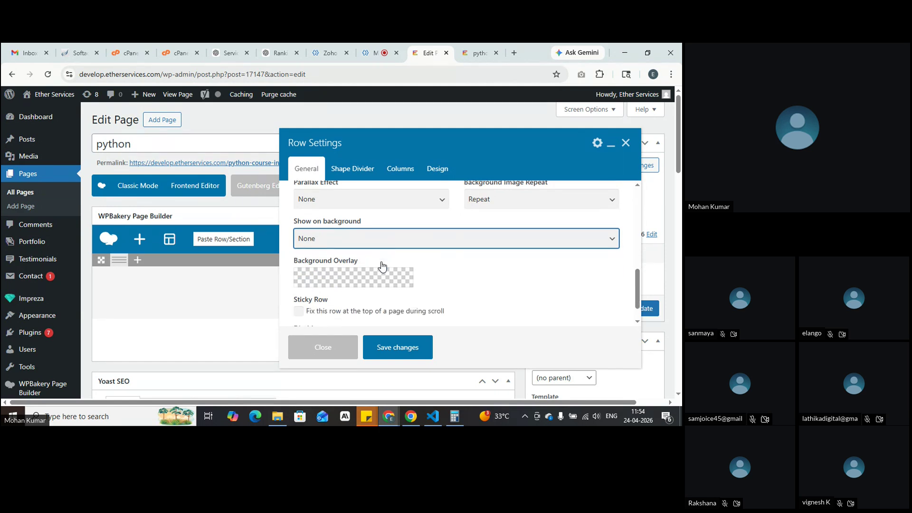
scroll(383, 265, "up", 5)
scroll(381, 264, "down", 1)
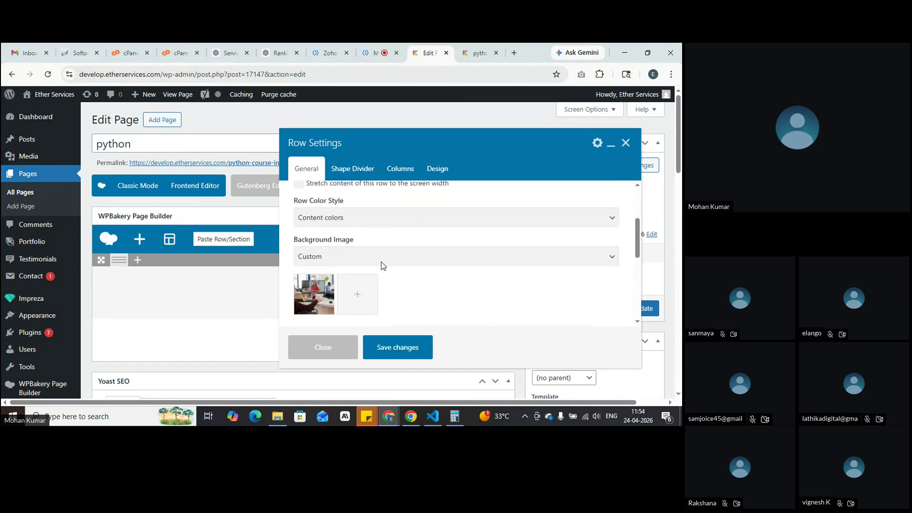
left_click(318, 283)
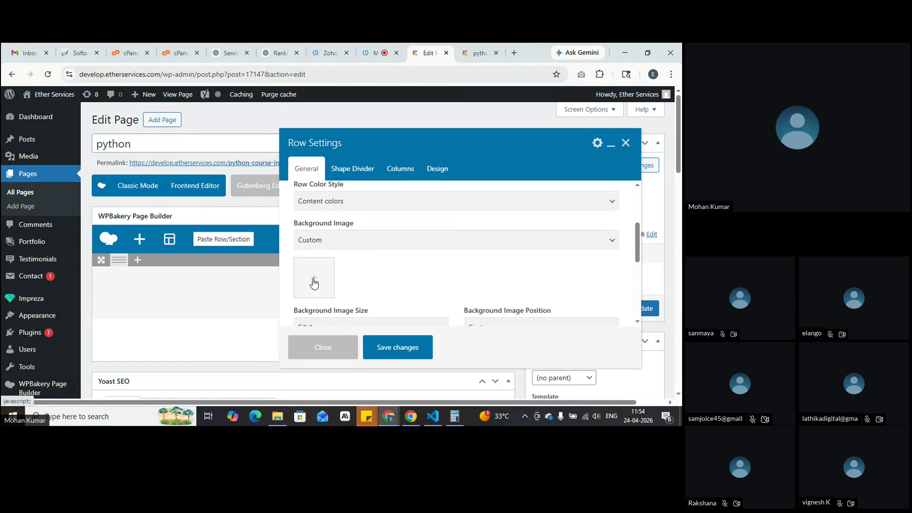
left_click(358, 241)
left_click(342, 256)
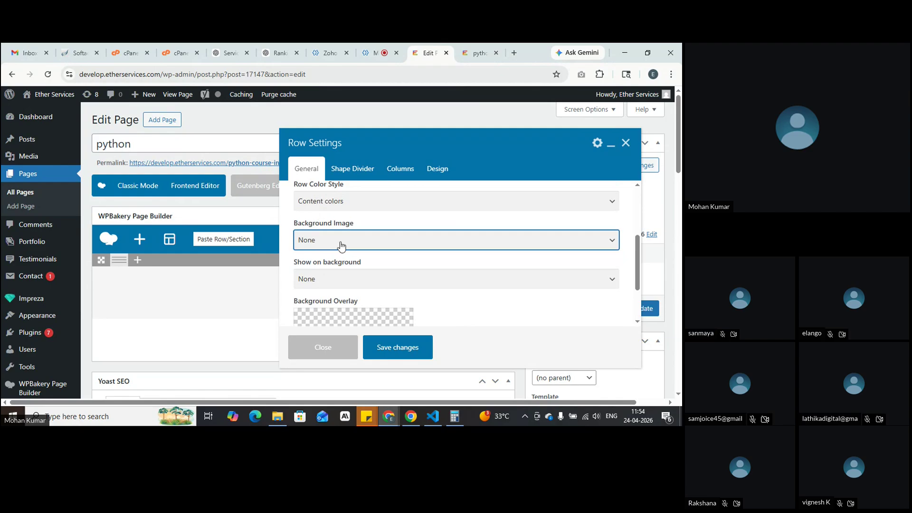
scroll(342, 246, "down", 1)
scroll(340, 241, "down", 1)
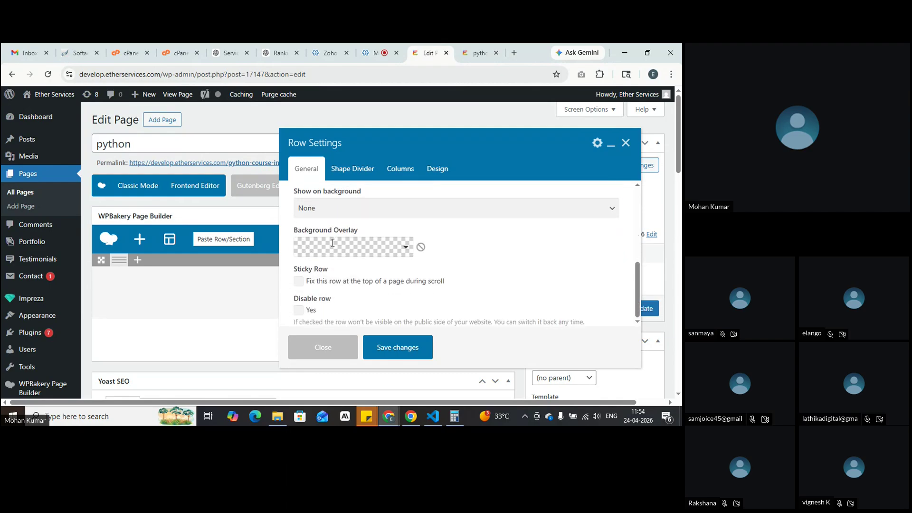
Step: Set a 90deg magenta (#d640d6) to black gradient overlay, save the row, and preview it
left_click(389, 250)
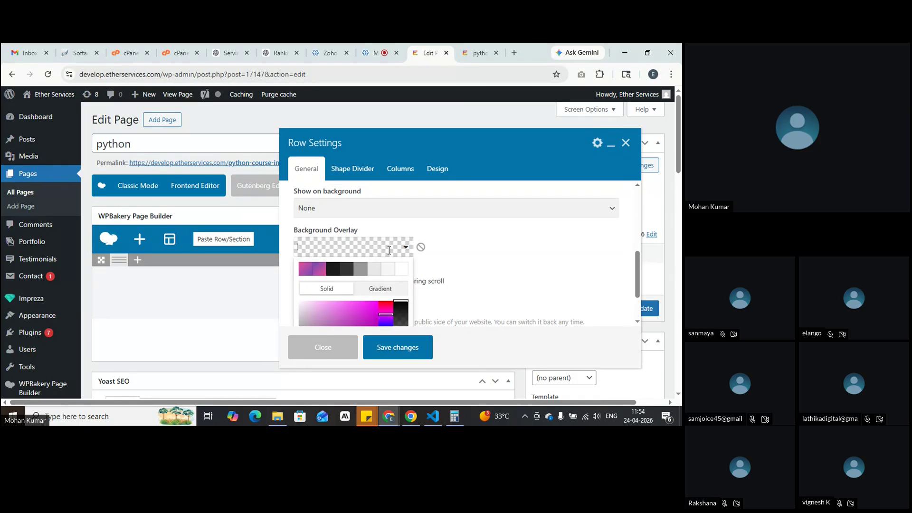
scroll(389, 252, "down", 1)
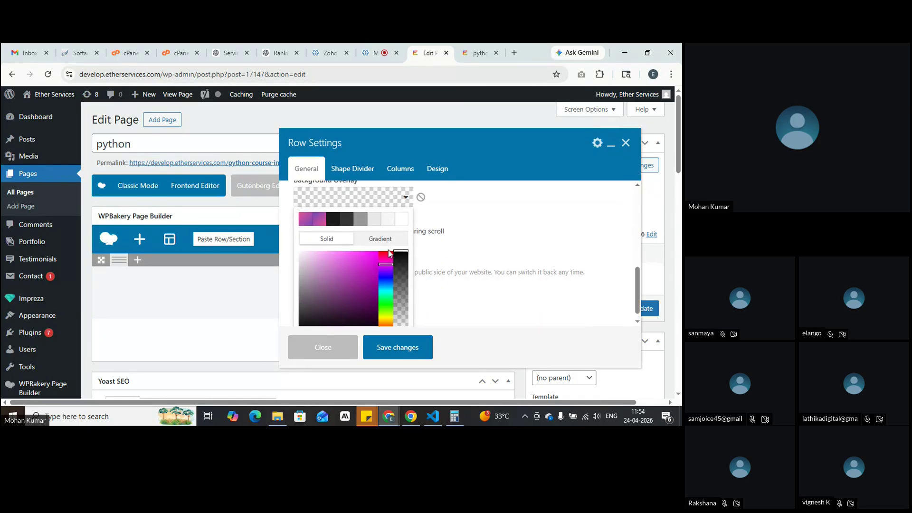
left_click(363, 252)
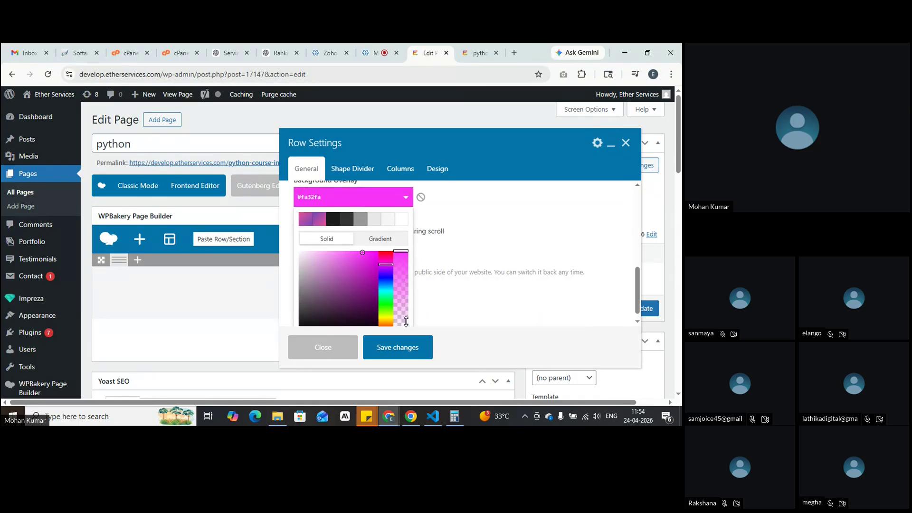
left_click(350, 312)
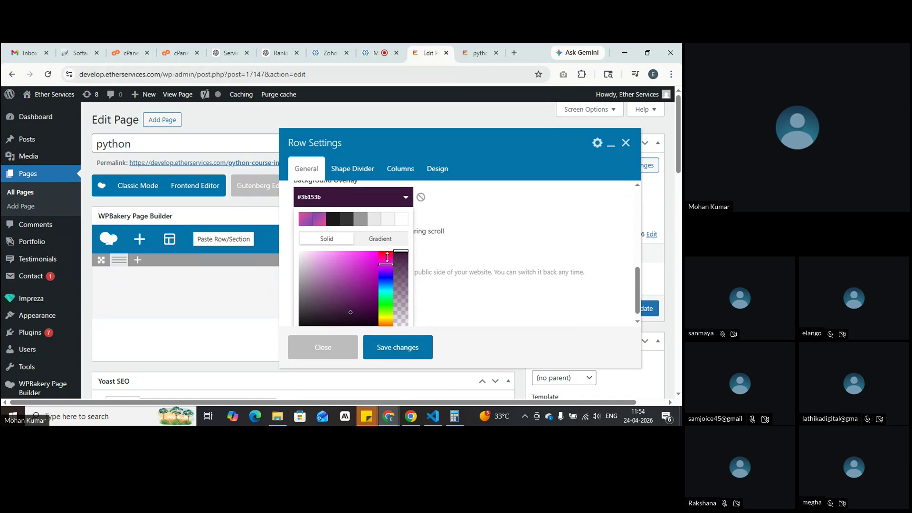
left_click(375, 247)
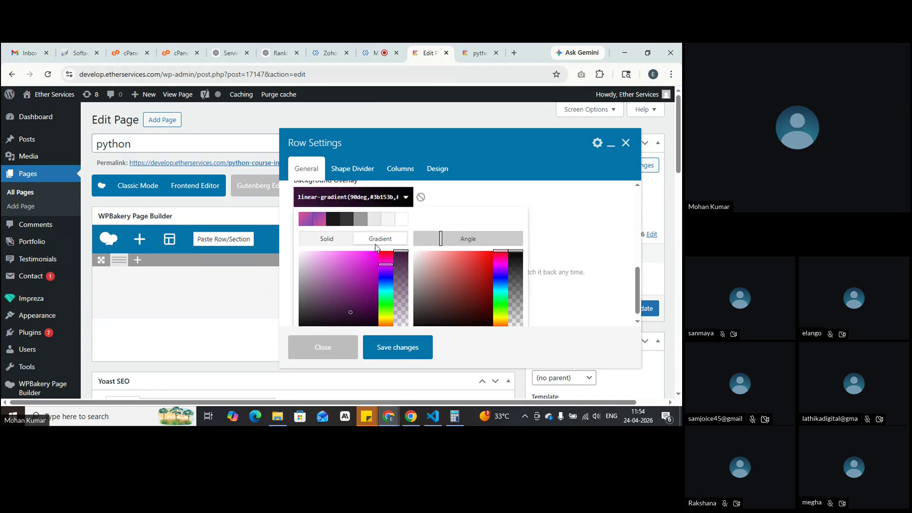
left_click_drag(333, 256, 354, 263)
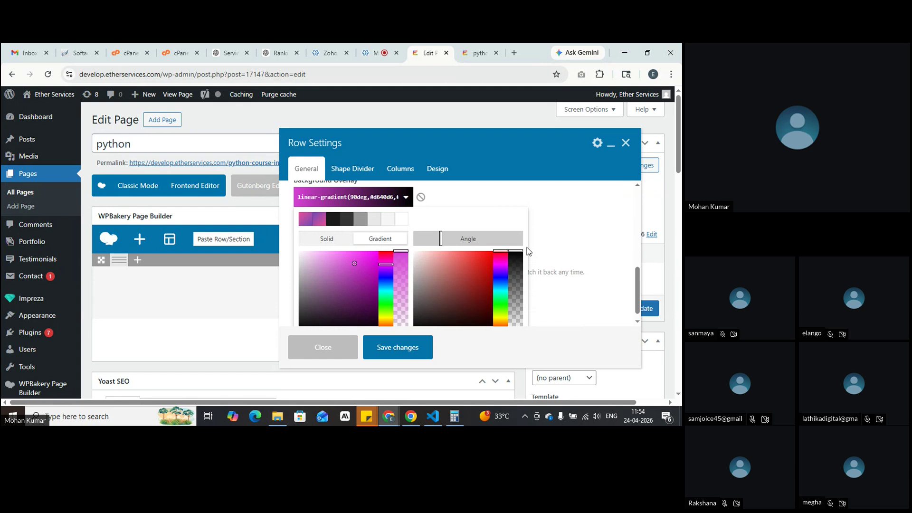
left_click(501, 202)
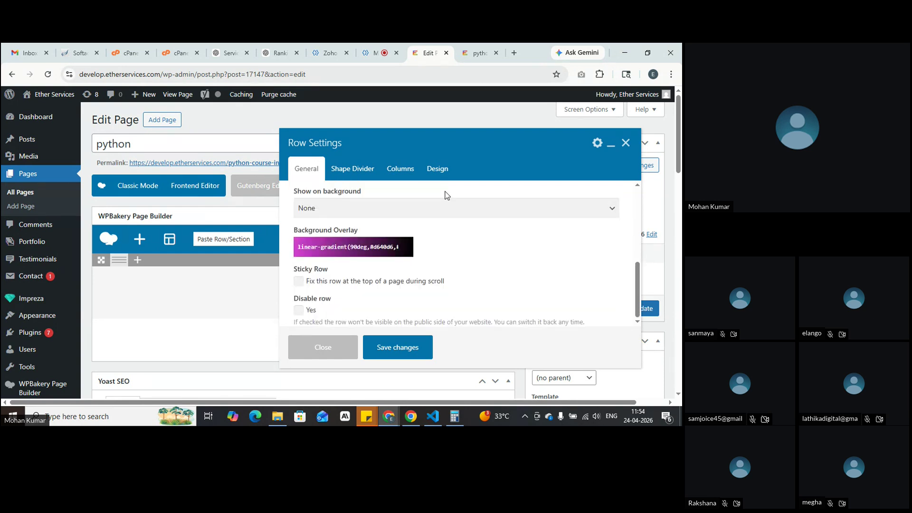
left_click(403, 347)
left_click(620, 165)
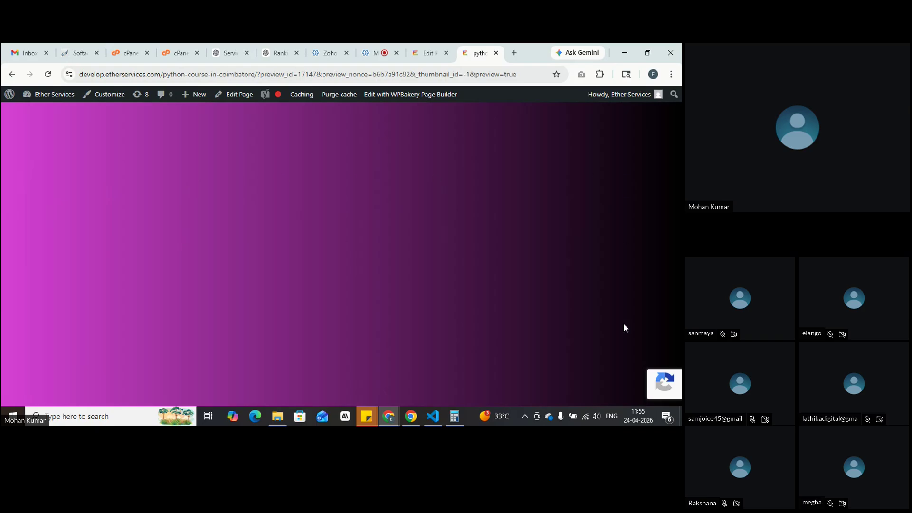
Step: Reopen the row's settings, keeping Full Screen height and Top content position
left_click(437, 50)
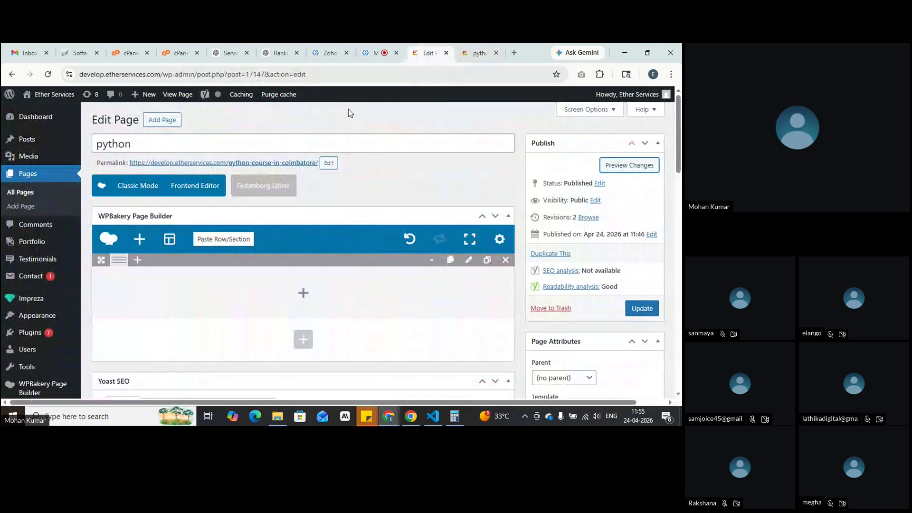
left_click(469, 260)
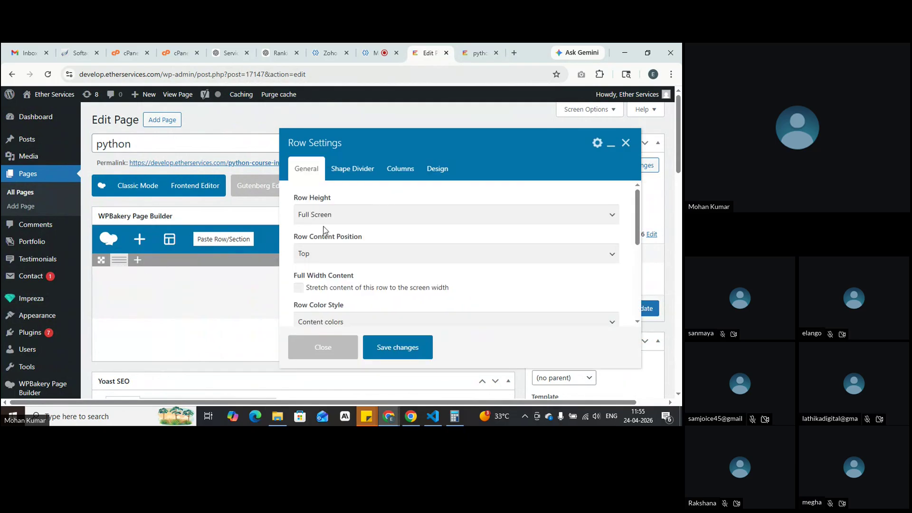
left_click(343, 217)
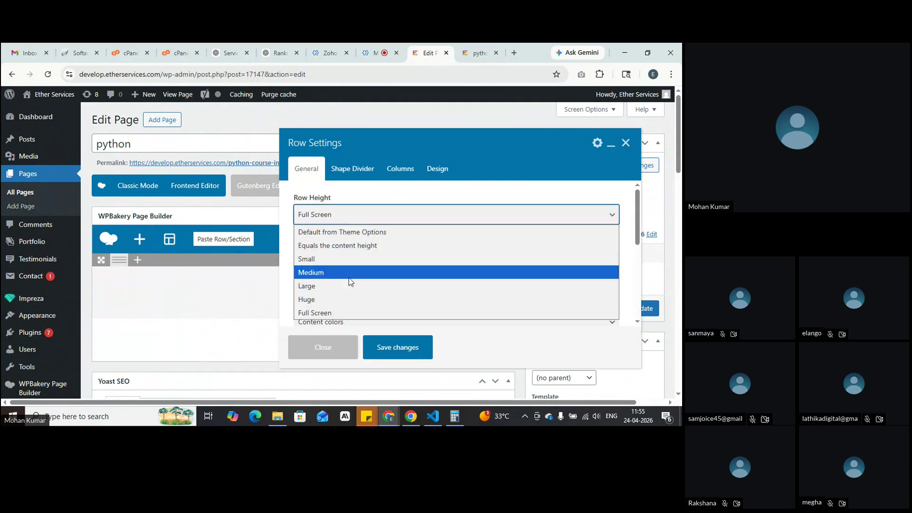
left_click(392, 197)
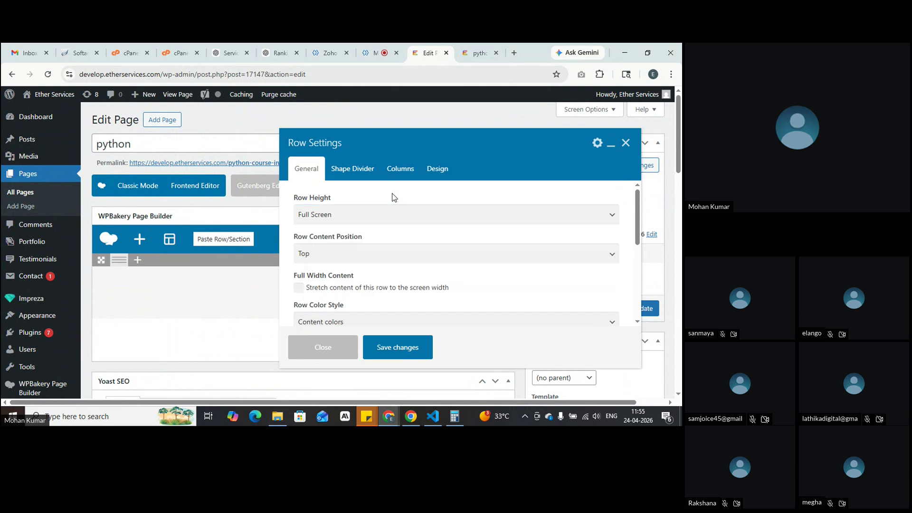
scroll(393, 196, "down", 1)
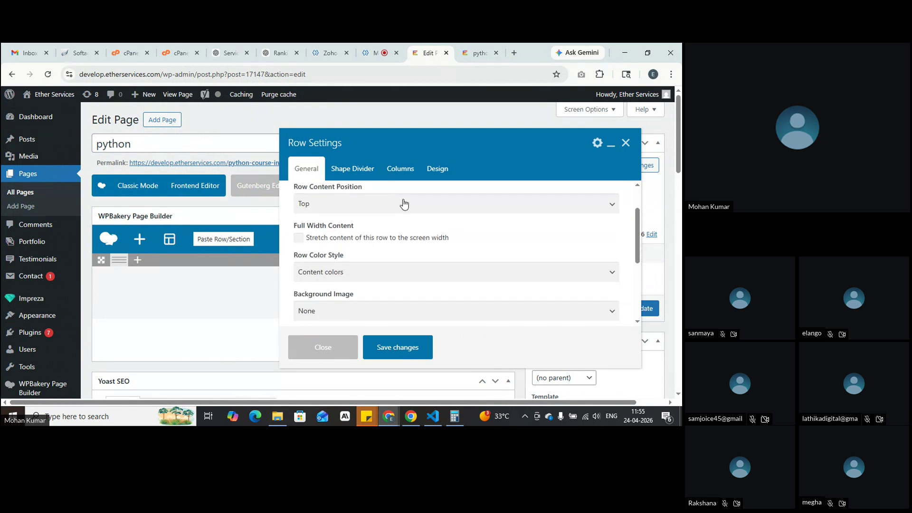
left_click(401, 204)
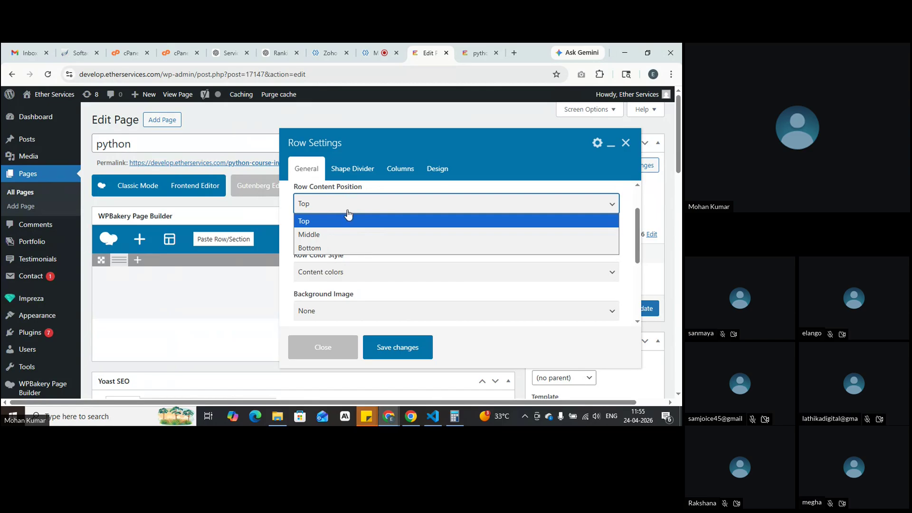
left_click(285, 273)
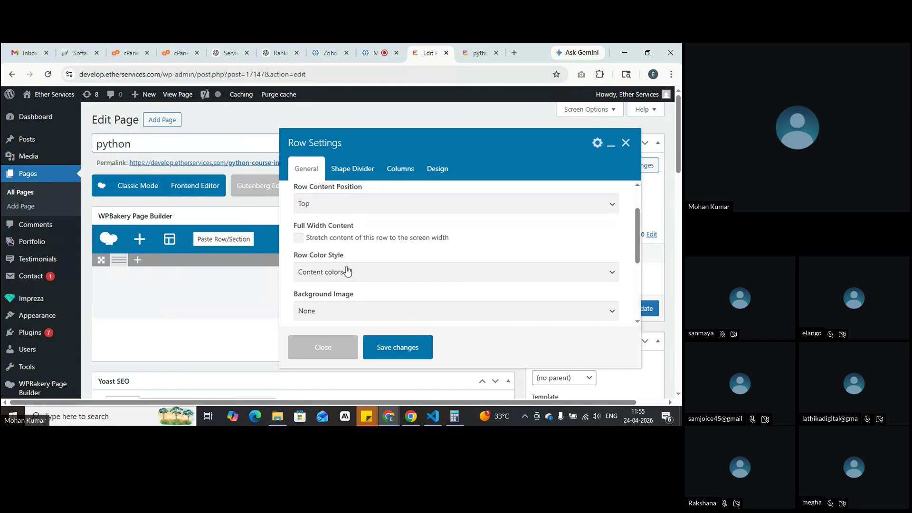
scroll(347, 270, "down", 1)
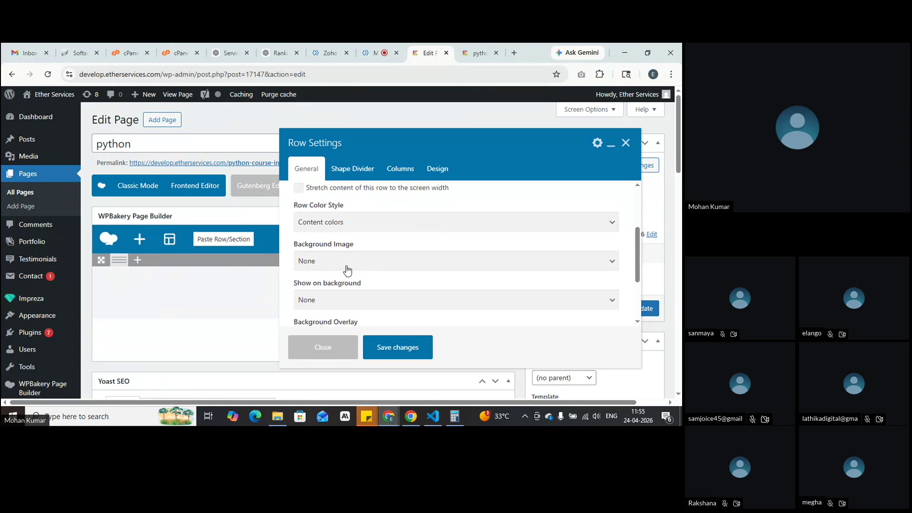
Step: Set the row's Background Image to Custom using Webinar-Details.jpg from the media library
left_click(371, 267)
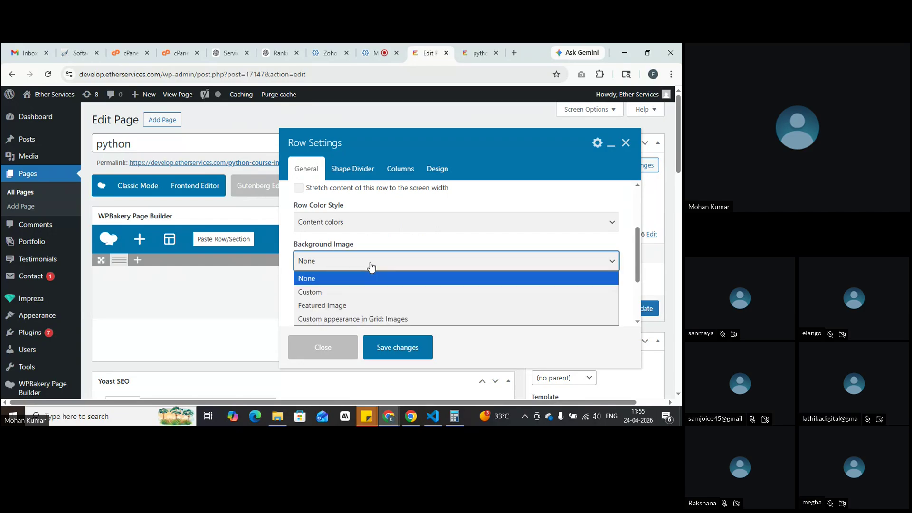
left_click(361, 289)
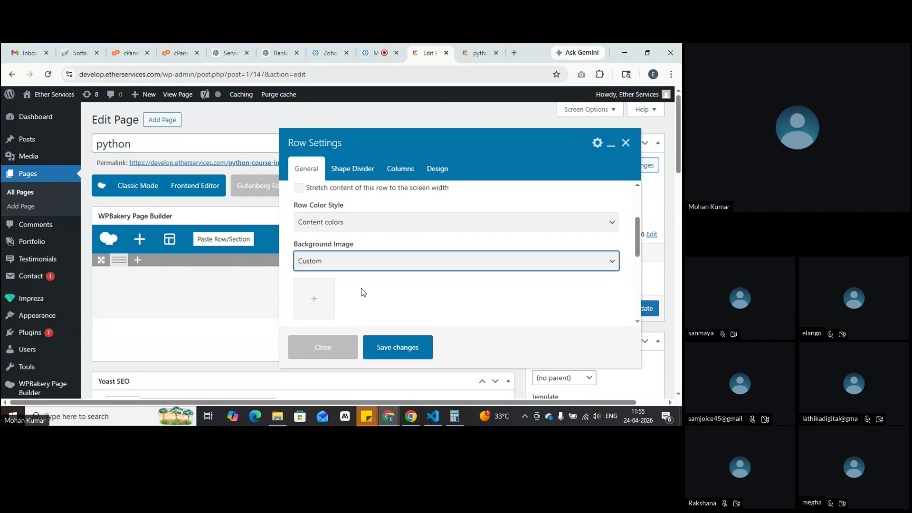
left_click(311, 304)
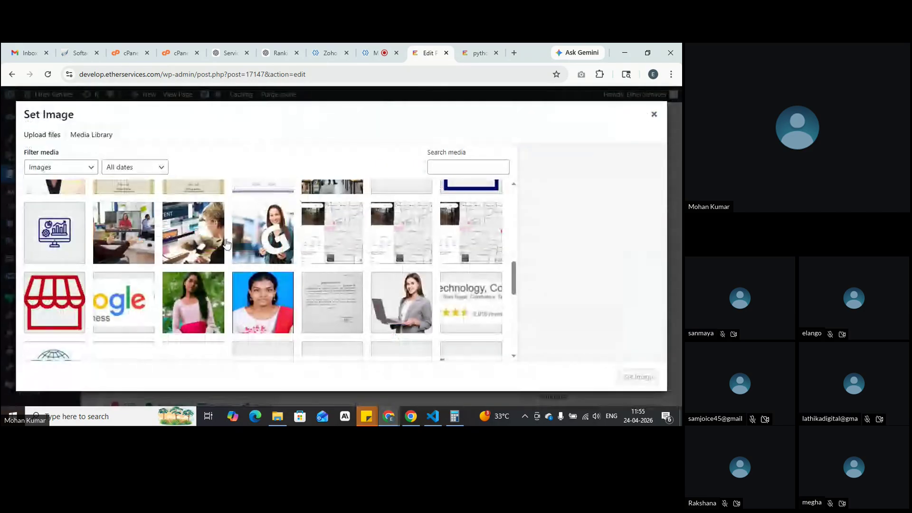
left_click(148, 242)
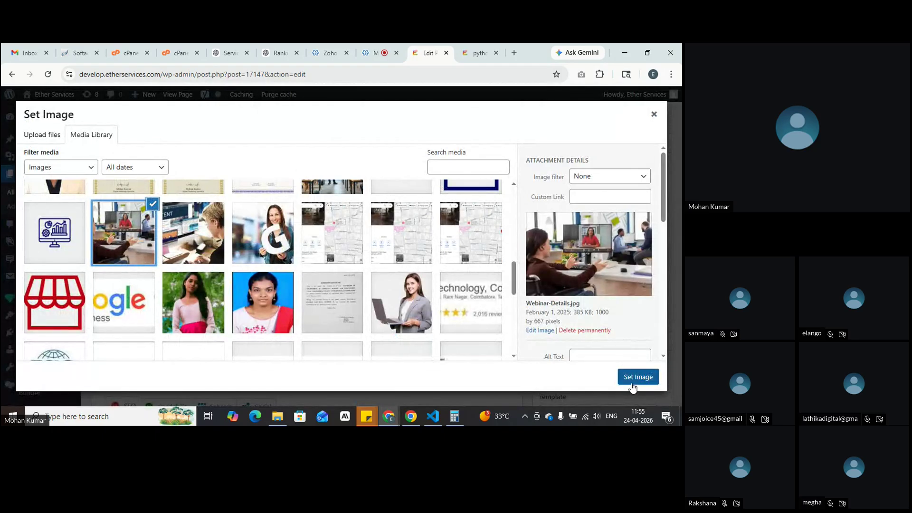
left_click(638, 377)
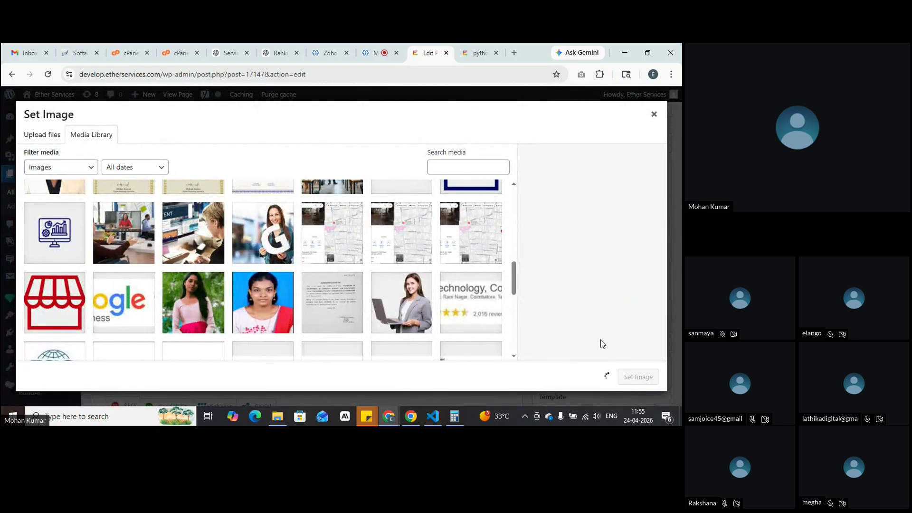
scroll(397, 238, "down", 5)
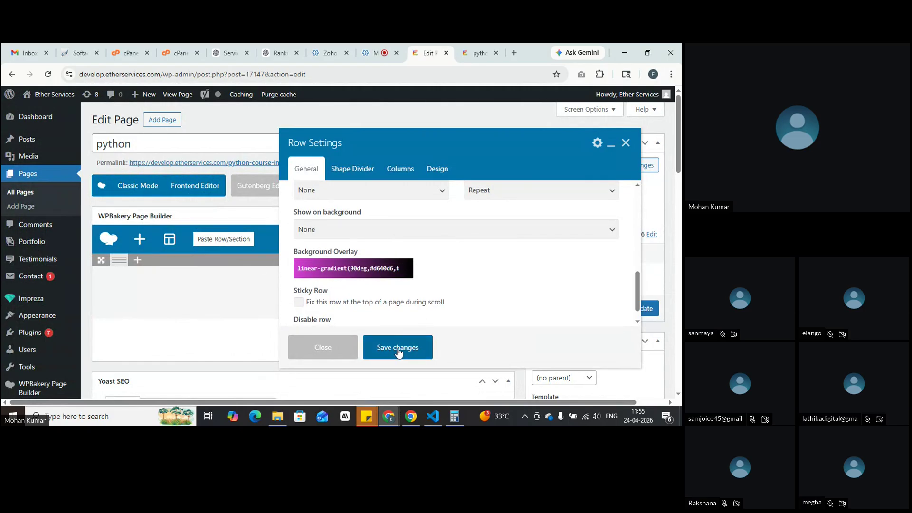
Step: Check the gradient overlay colours, save and preview, then reopen the row's settings
left_click(378, 272)
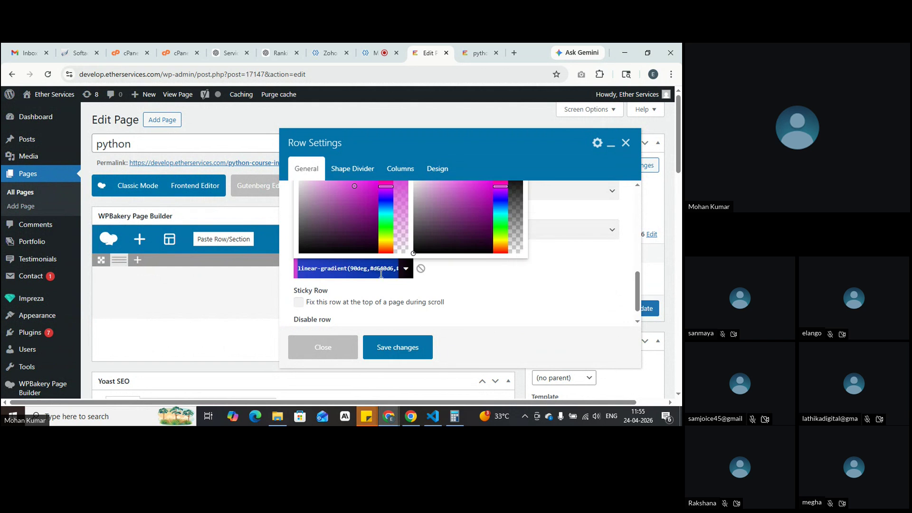
left_click(398, 349)
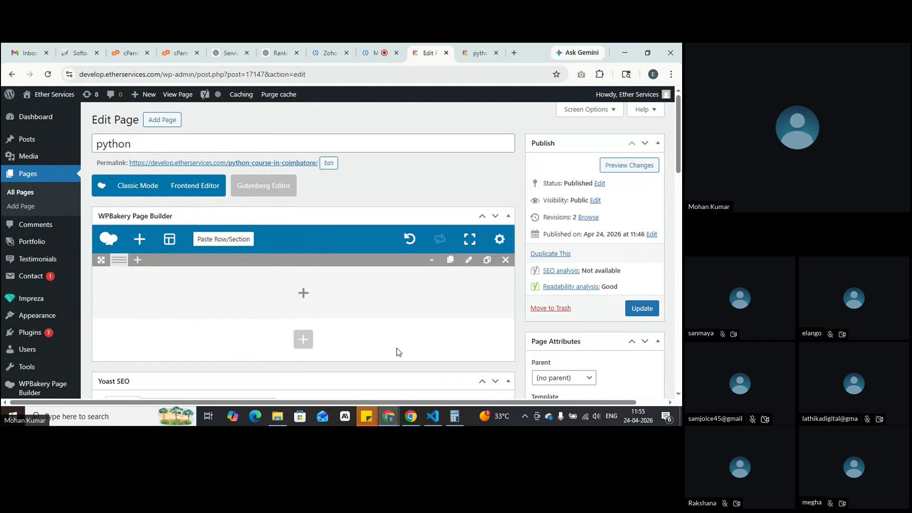
left_click(613, 166)
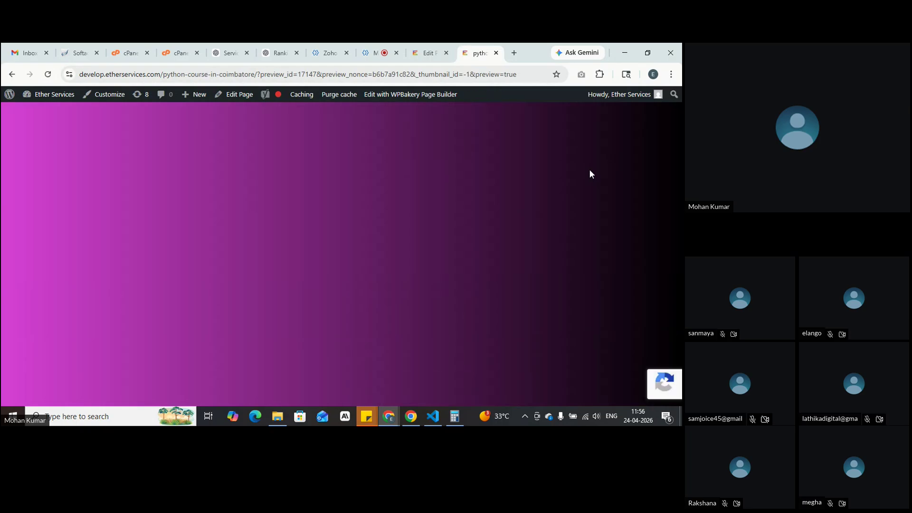
left_click(428, 53)
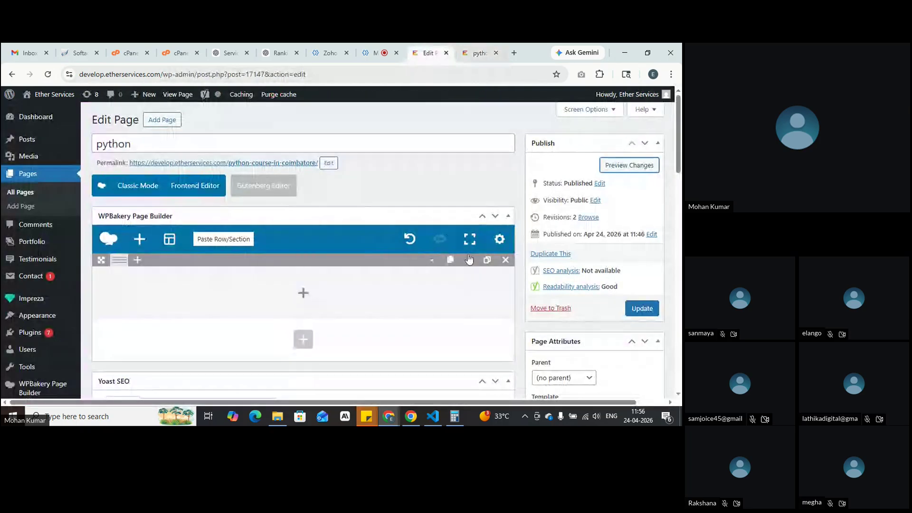
left_click(469, 261)
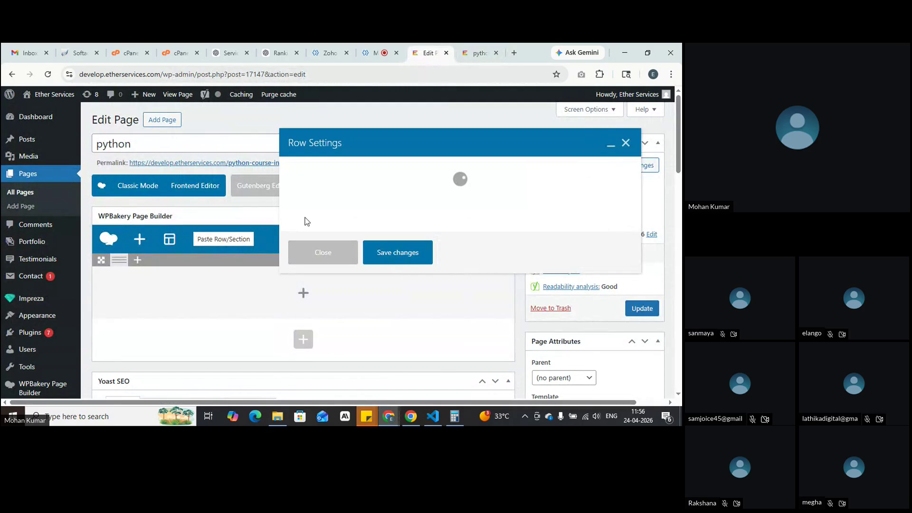
Step: Lower the alpha of both gradient overlay stops to make them semi-transparent, and save
scroll(307, 219, "down", 5)
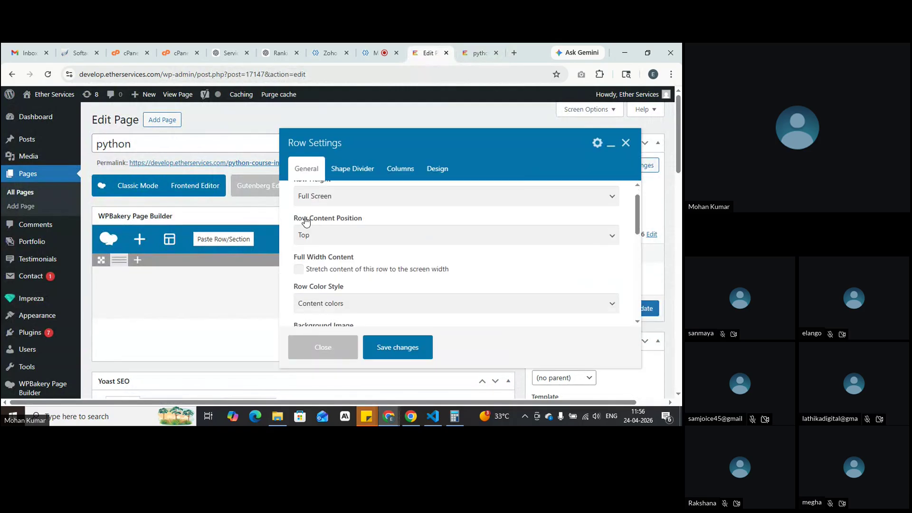
scroll(364, 257, "down", 3)
left_click(362, 247)
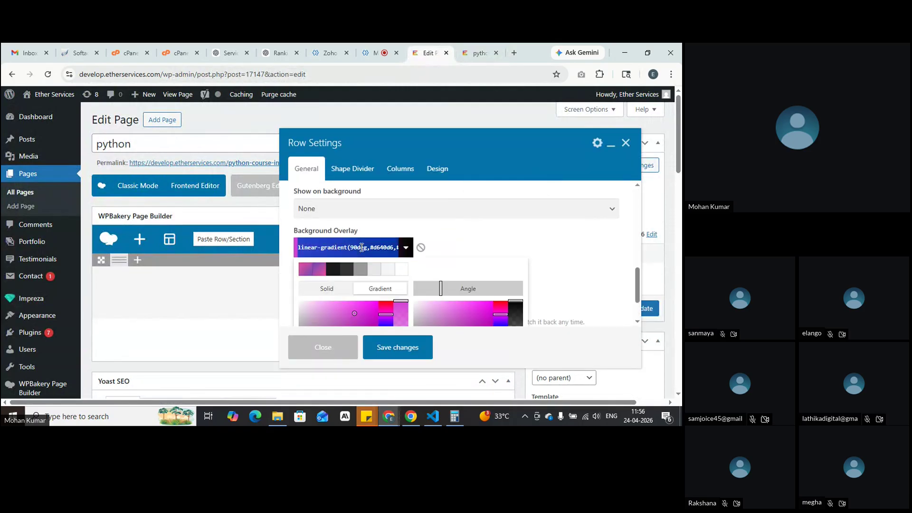
scroll(362, 247, "down", 1)
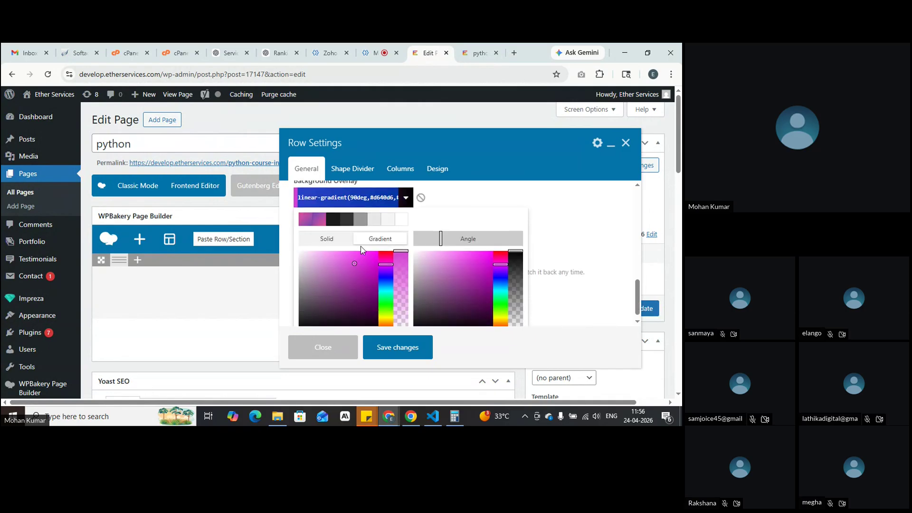
left_click_drag(402, 253, 402, 311)
left_click_drag(516, 251, 516, 314)
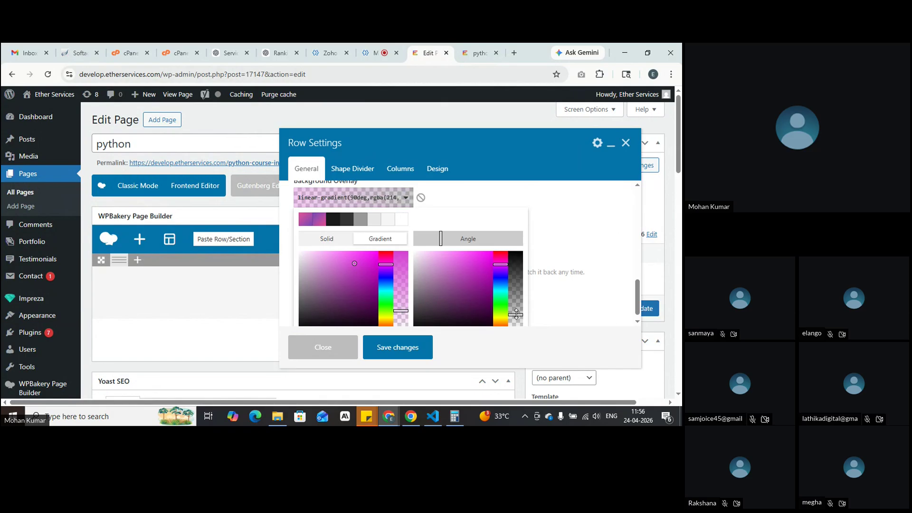
left_click_drag(400, 311, 400, 291)
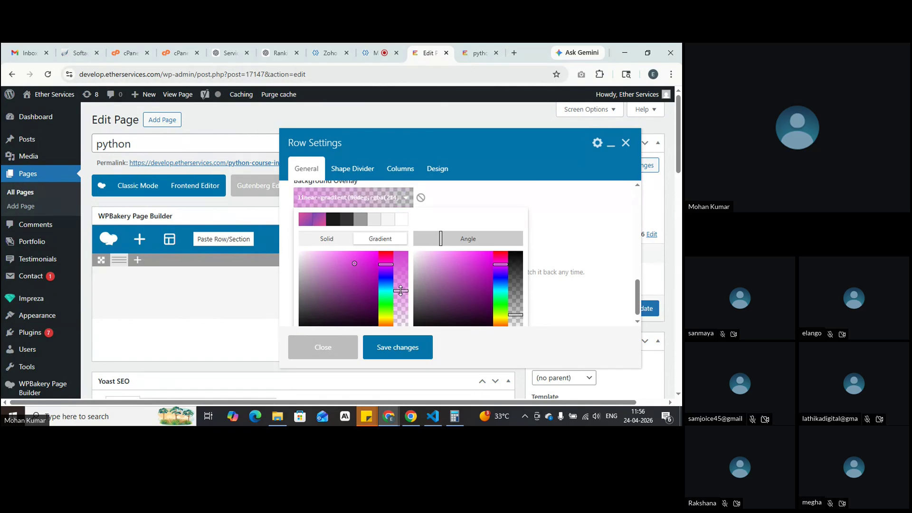
left_click_drag(516, 314, 516, 286)
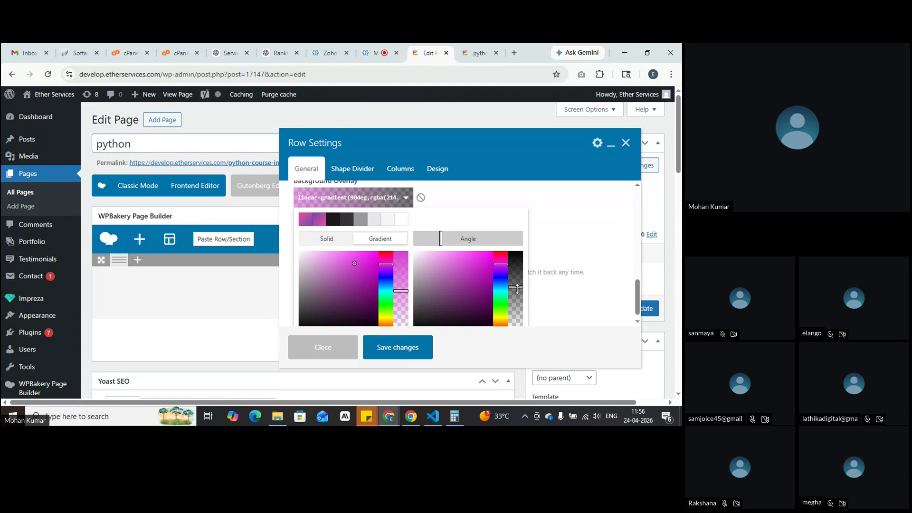
left_click(386, 358)
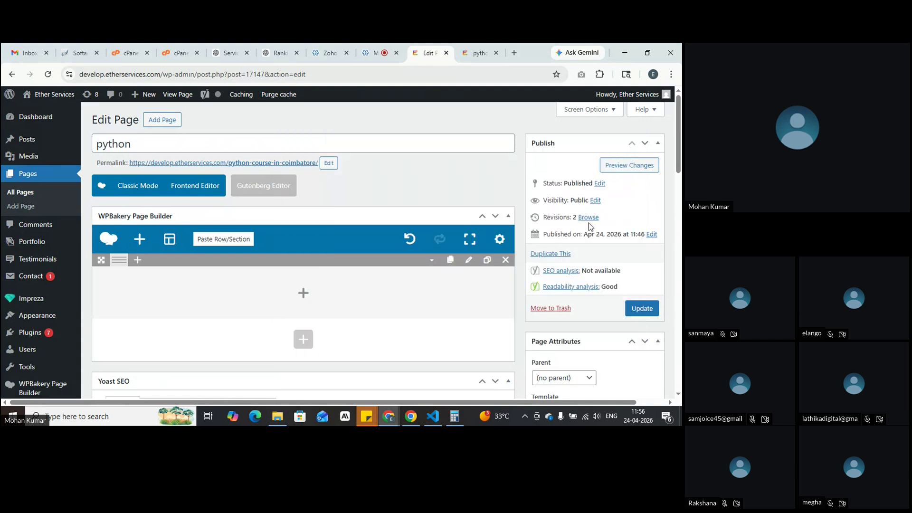
Step: Preview the semi-transparent overlay, then reopen the row's settings in the editor
left_click(617, 166)
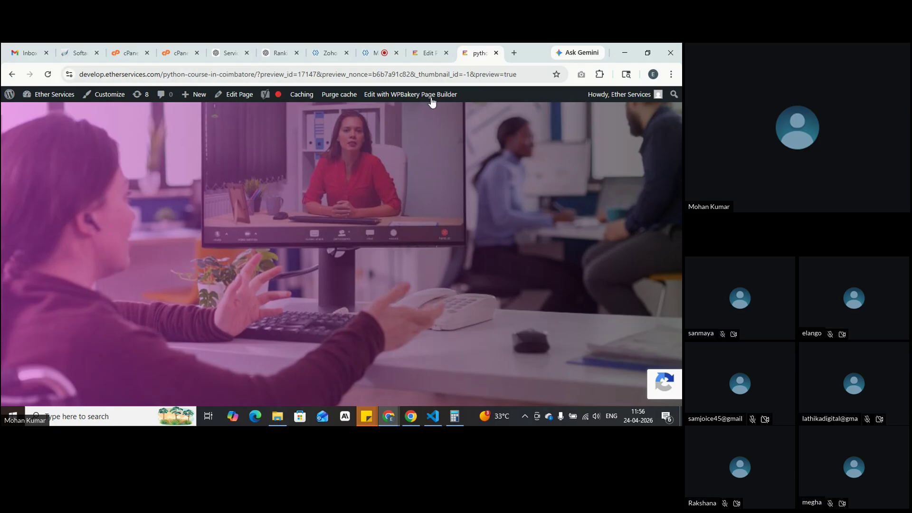
left_click(428, 43)
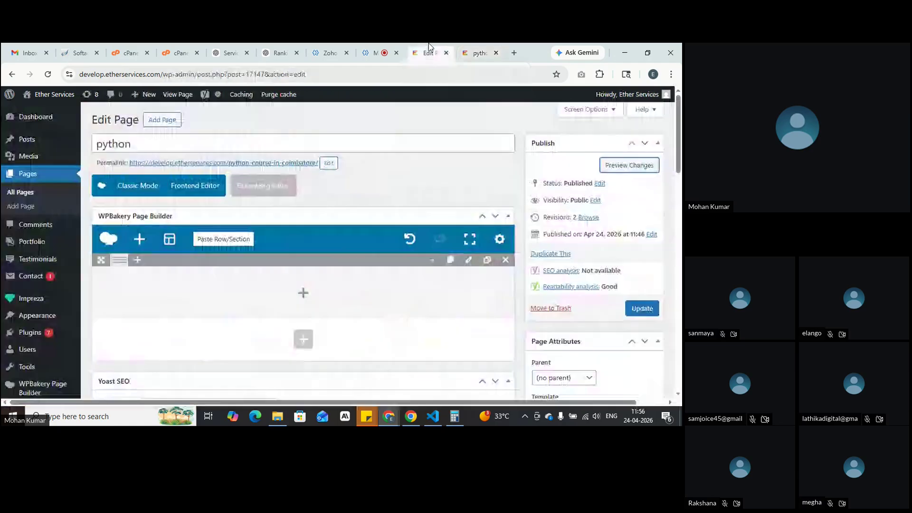
left_click(469, 259)
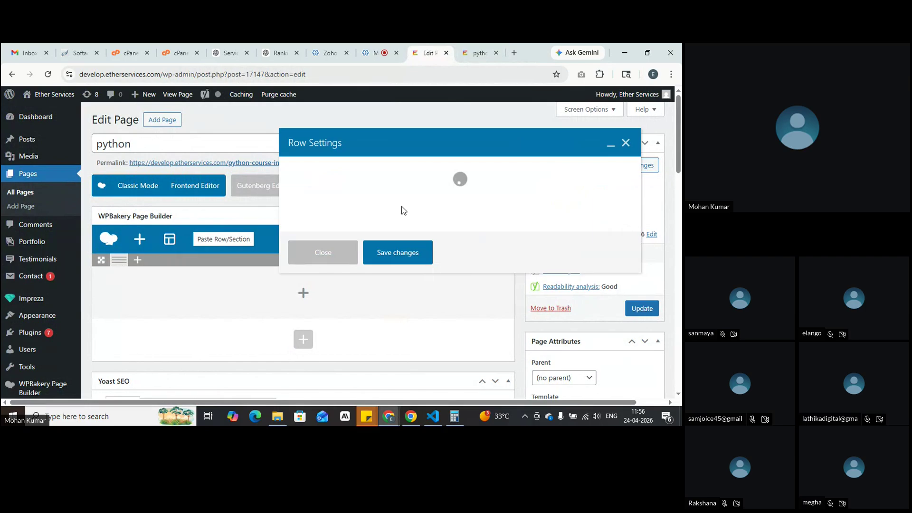
scroll(400, 210, "down", 5)
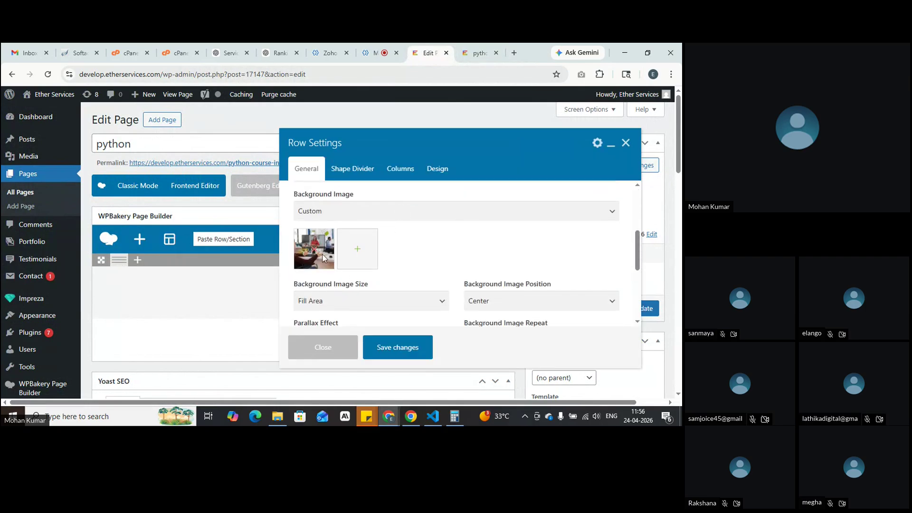
scroll(330, 240, "down", 4)
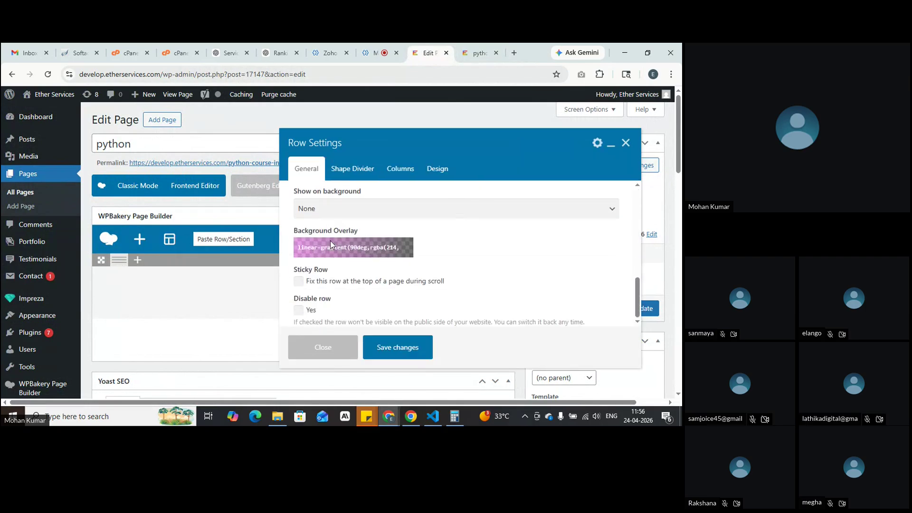
Step: Change the first gradient stop to a red rgba(219,…), raise both stops' opacity, save, and preview
left_click(373, 249)
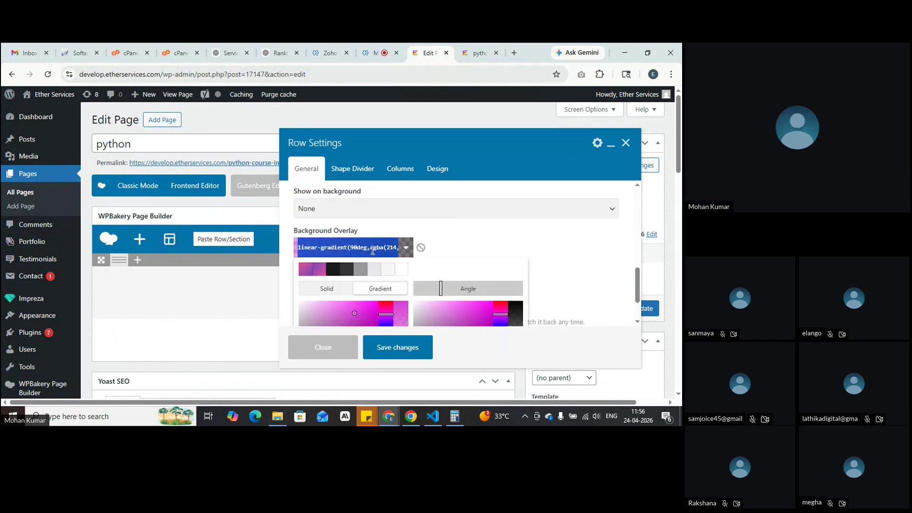
scroll(373, 250, "down", 1)
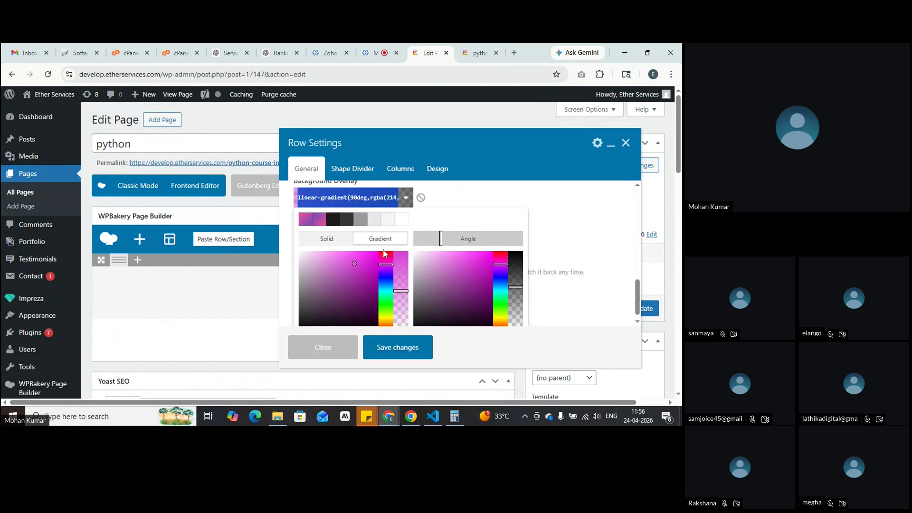
left_click_drag(343, 275, 298, 329)
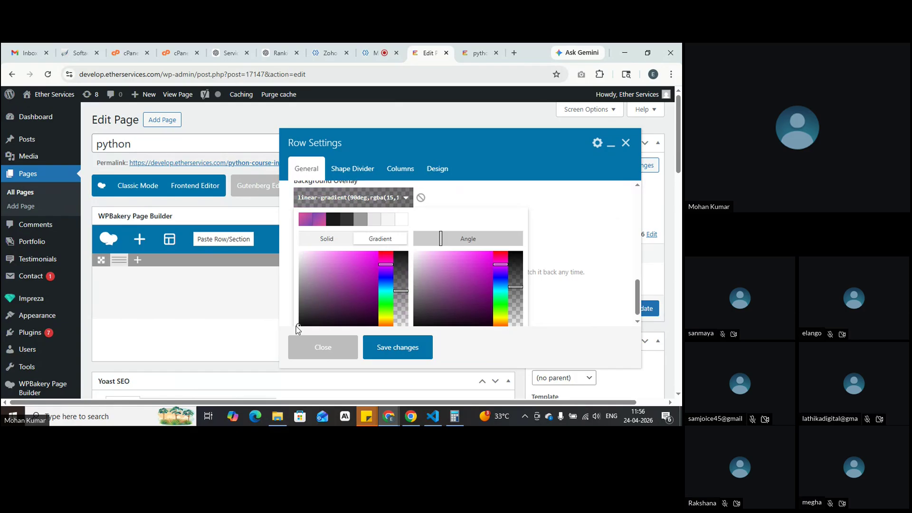
left_click(367, 276)
mouse_move(385, 264)
left_mouse_down()
mouse_move(385, 250)
mouse_move(370, 261)
left_mouse_up()
left_click_drag(401, 290, 401, 275)
left_click_drag(516, 286, 515, 271)
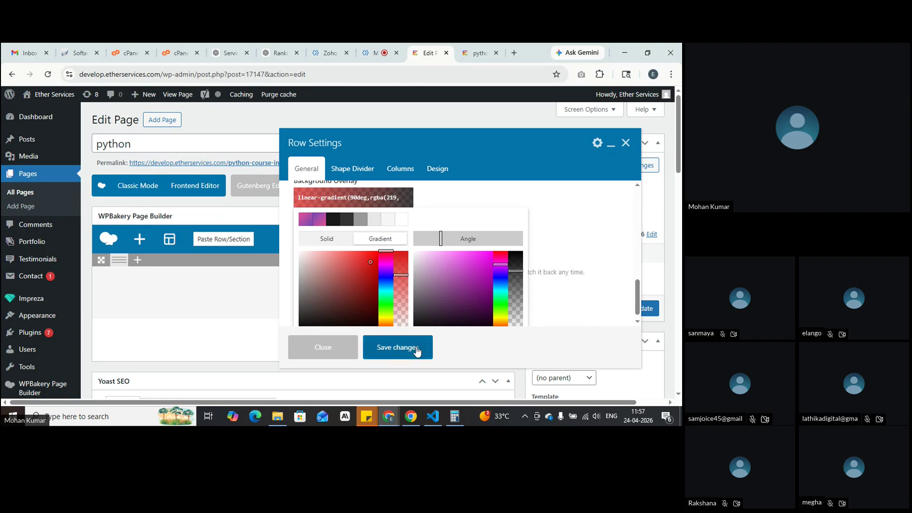
left_click(417, 351)
left_click(619, 165)
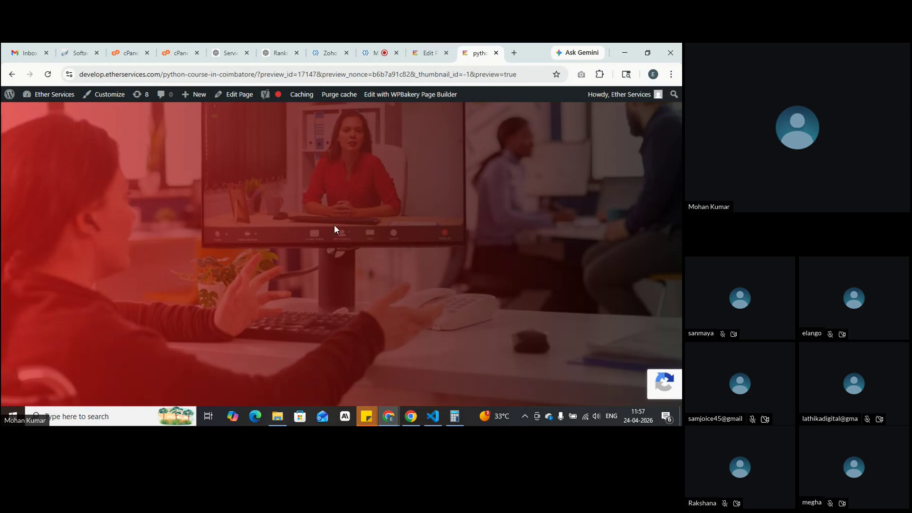
left_click(418, 49)
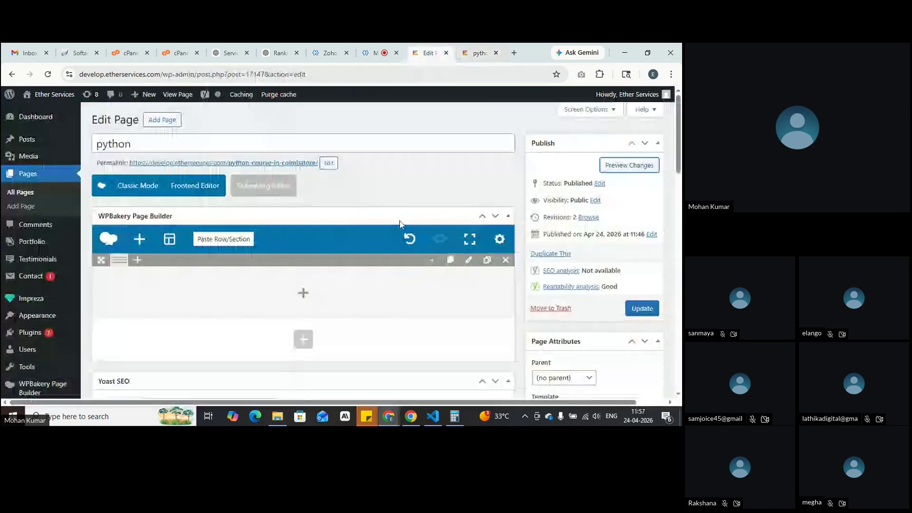
left_click(468, 259)
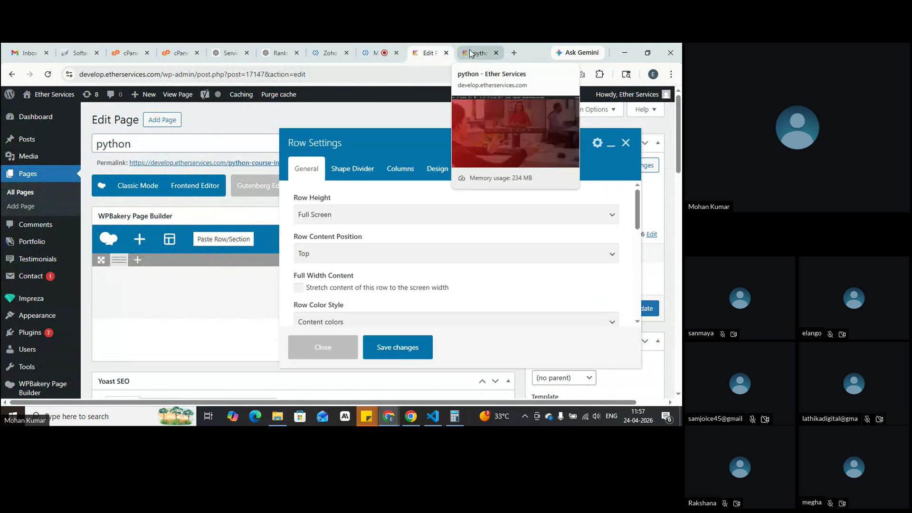
scroll(364, 276, "down", 1)
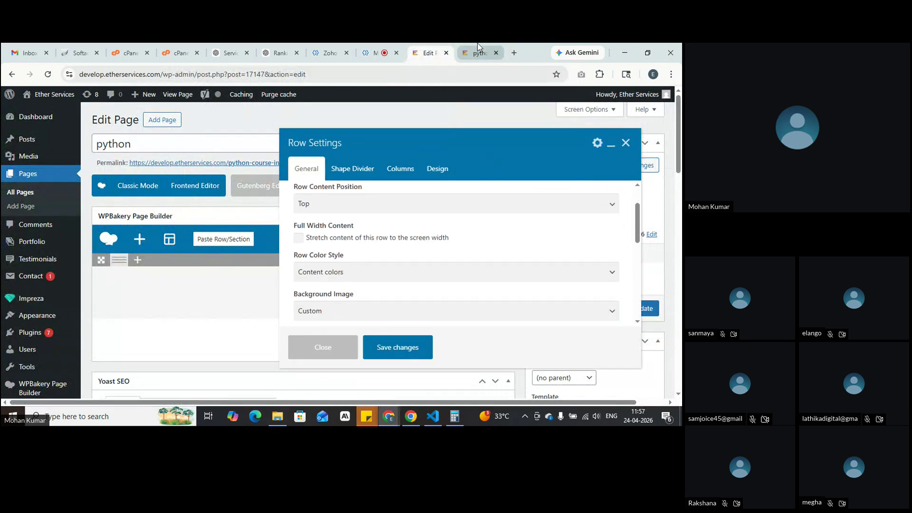
left_click(478, 49)
left_click(420, 51)
scroll(372, 321, "down", 3)
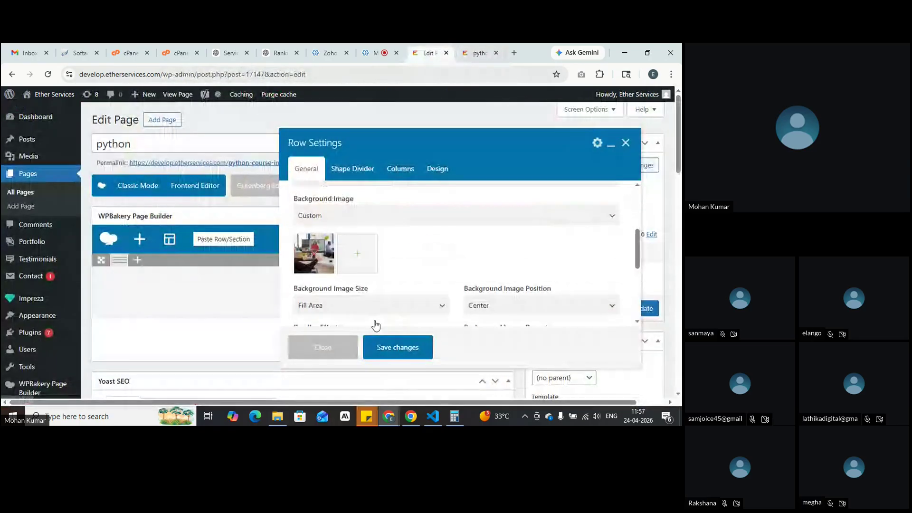
scroll(302, 252, "down", 5)
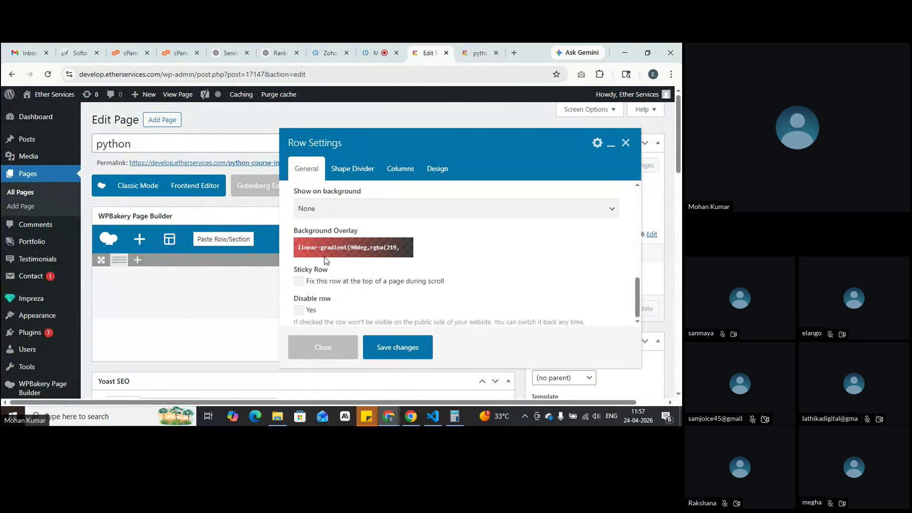
left_click(469, 53)
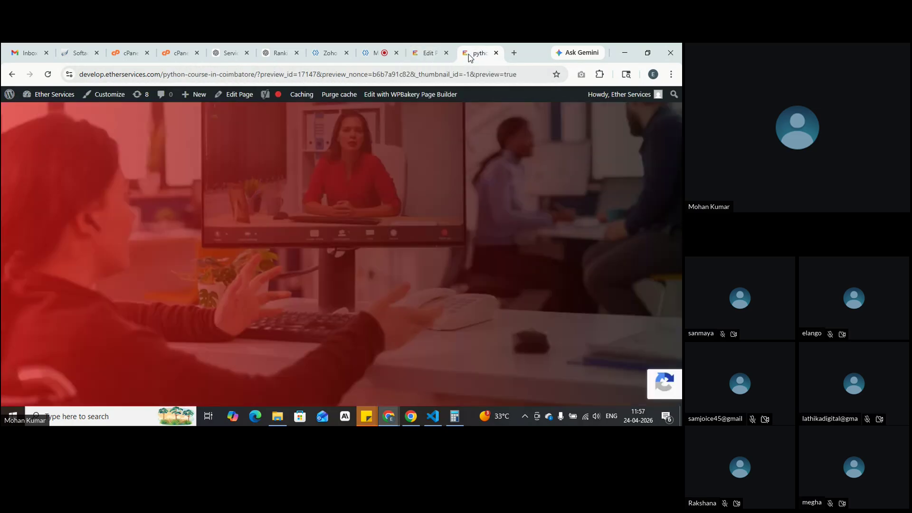
left_click(429, 53)
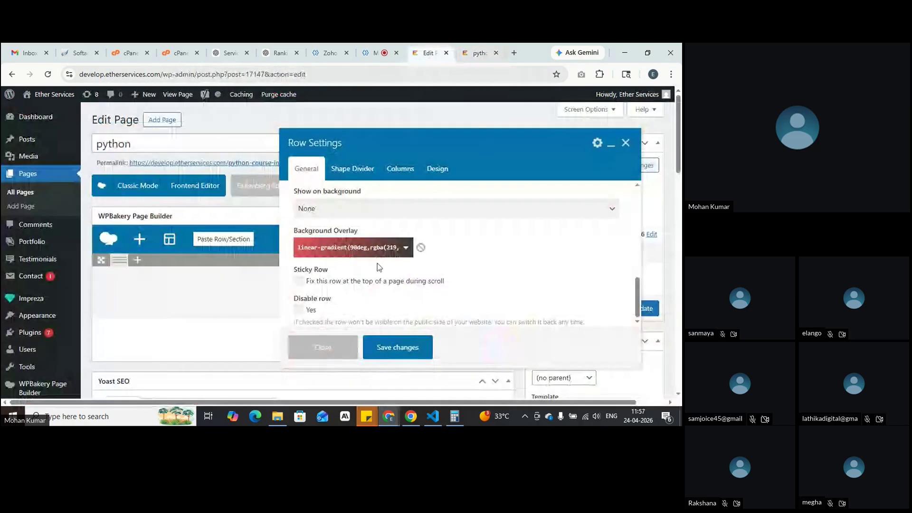
left_click(357, 249)
scroll(394, 272, "down", 1)
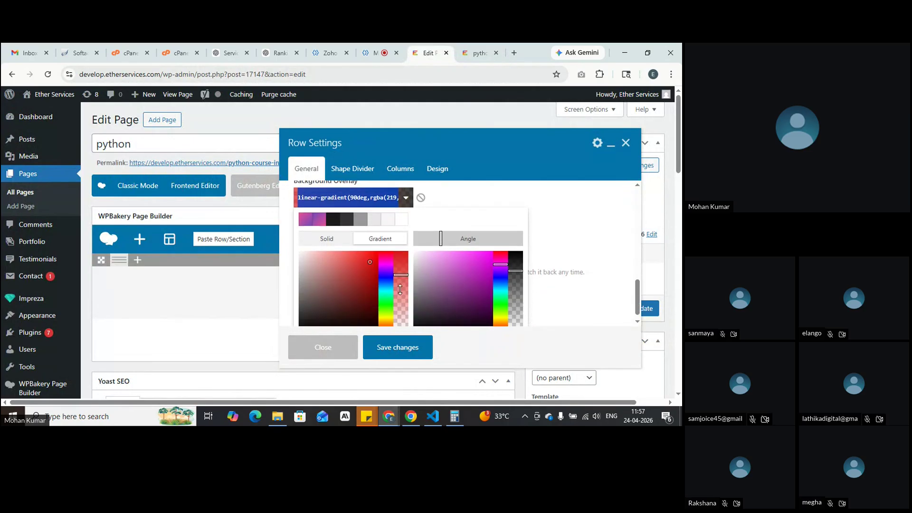
left_click(405, 348)
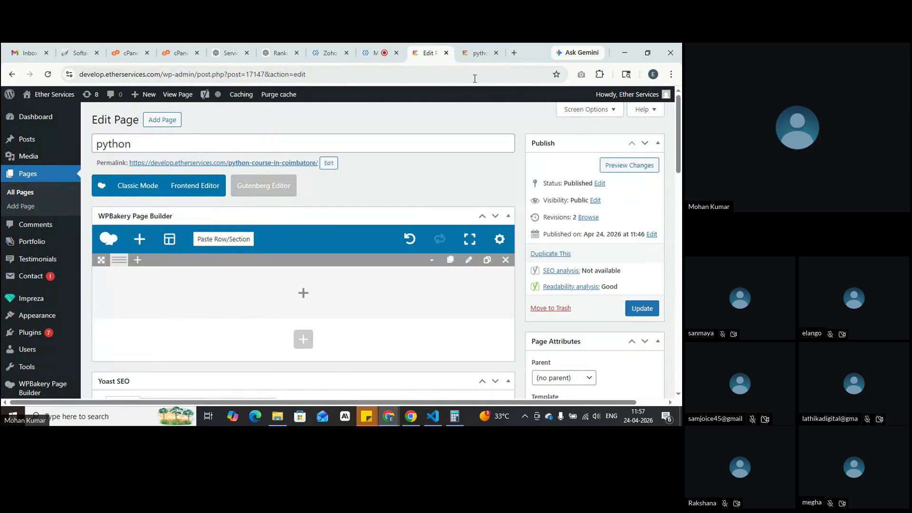
left_click(479, 52)
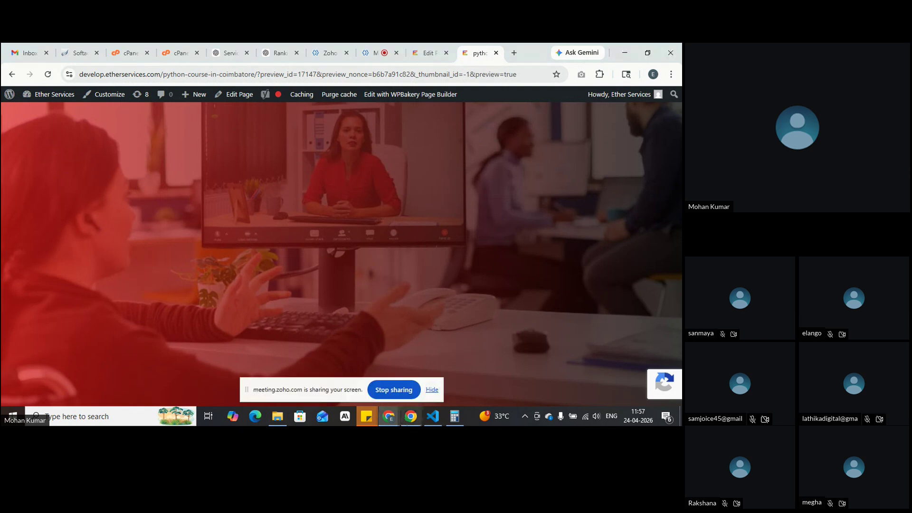
Step: Bring up the other window's Python Course page and view its source code
mouse_move(391, 420)
left_click(341, 361)
left_click(410, 417)
key("ctrl+u")
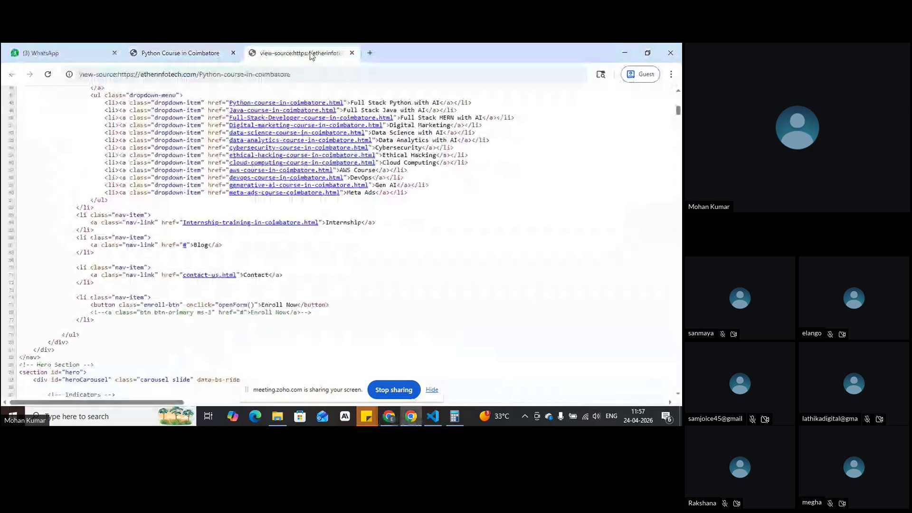
Step: Load appincoimbatore.com in a new tab and open the Full Stack Python with AI course page
key("ctrl+t")
type("app")
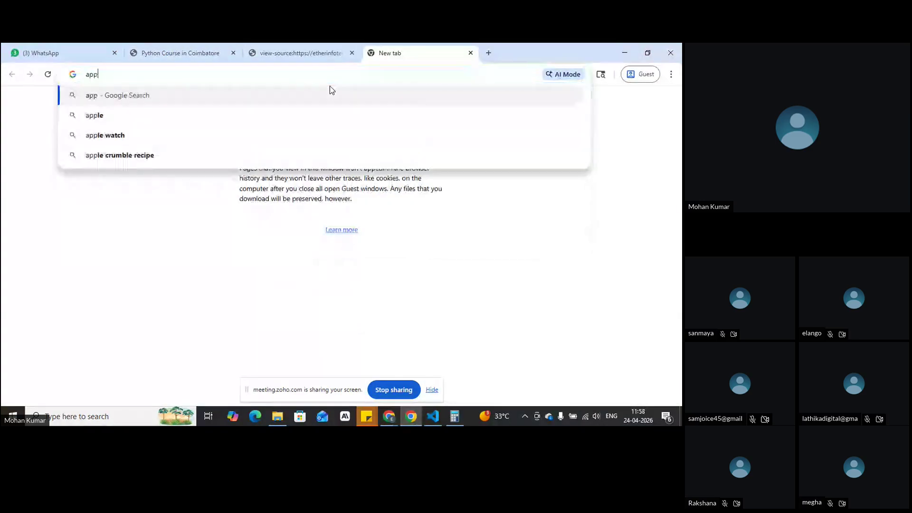
type("incoimbatore.com")
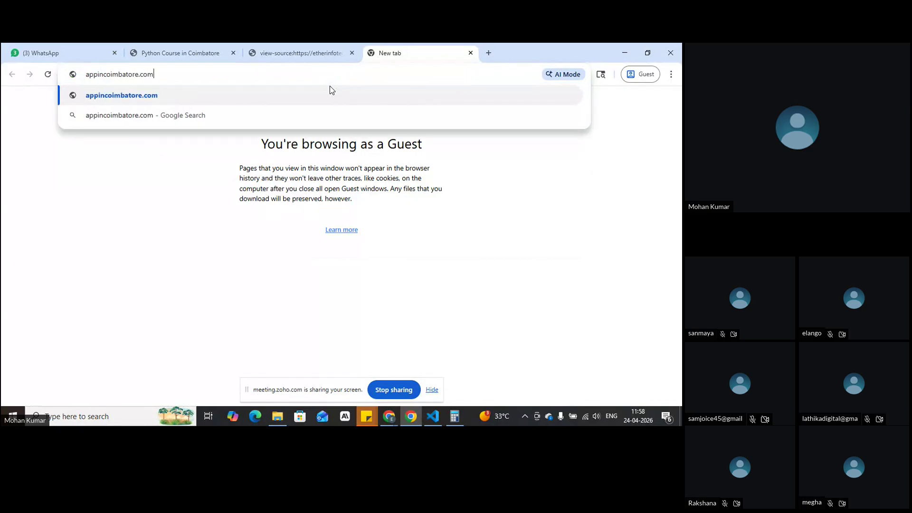
key("Return")
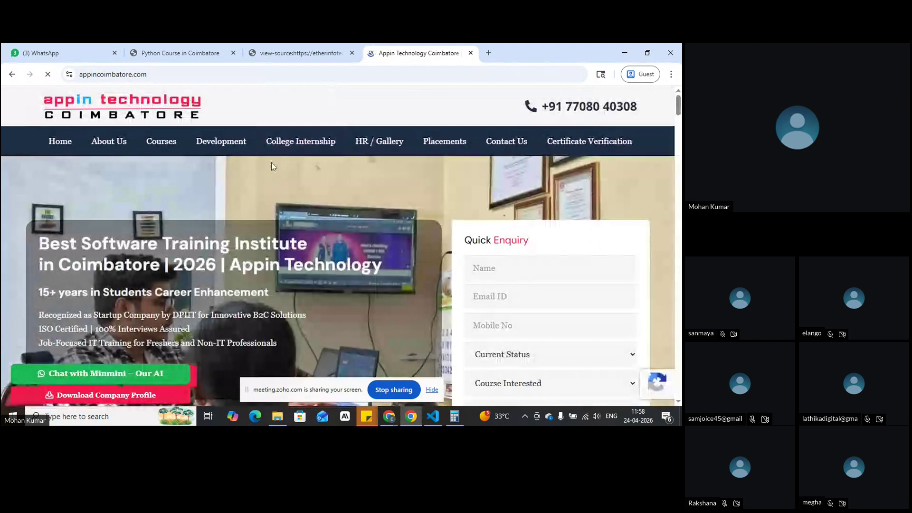
mouse_move(161, 142)
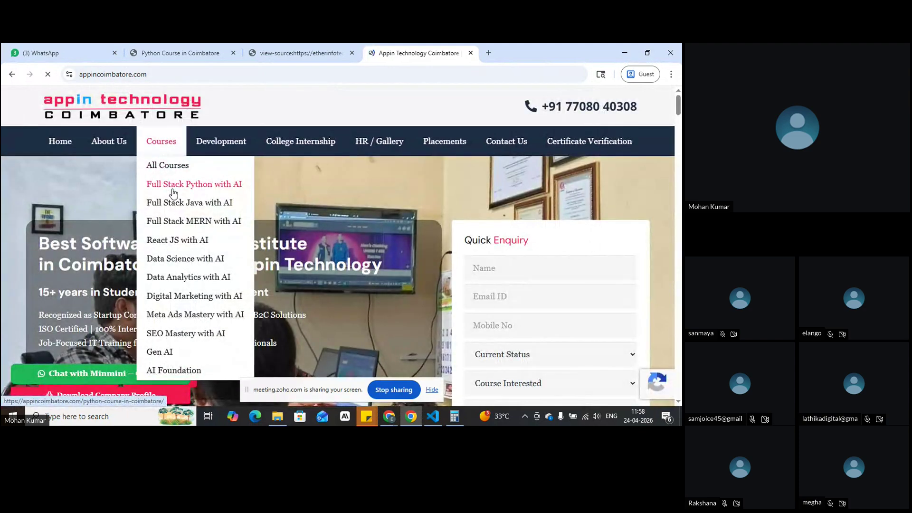
left_click(173, 193)
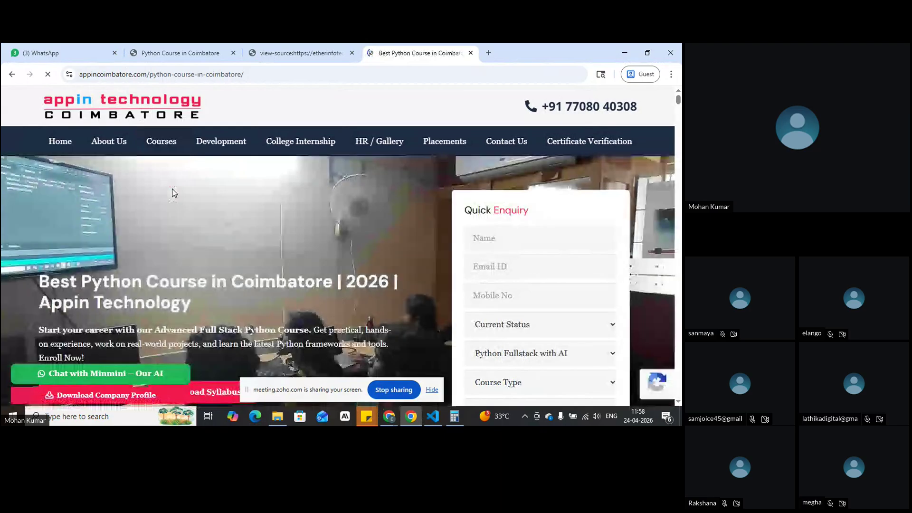
scroll(173, 192, "down", 1)
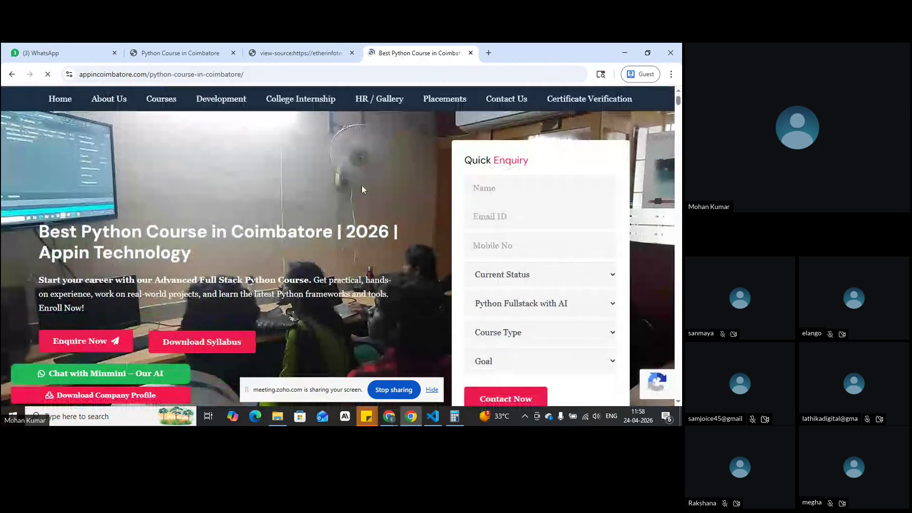
scroll(362, 189, "down", 1)
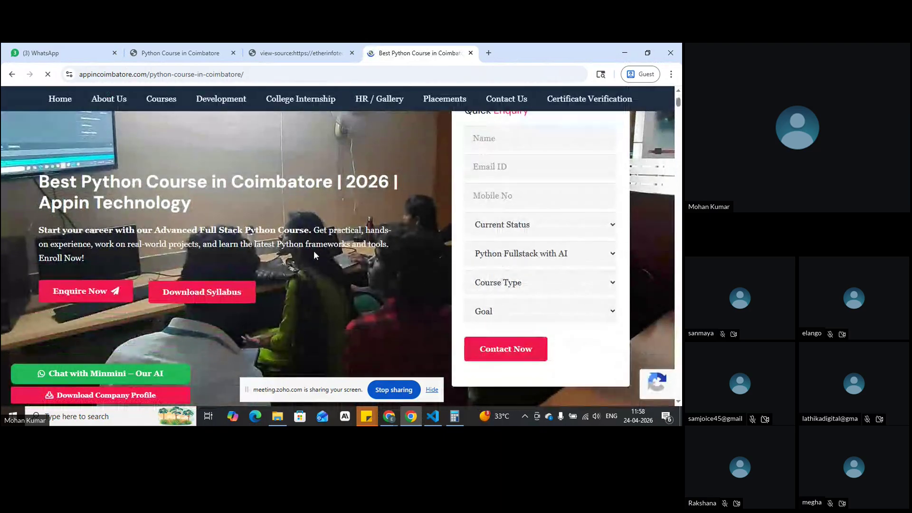
Step: Select the course page's hero heading text, then switch back to the python page preview window
left_click_drag(40, 180, 319, 264)
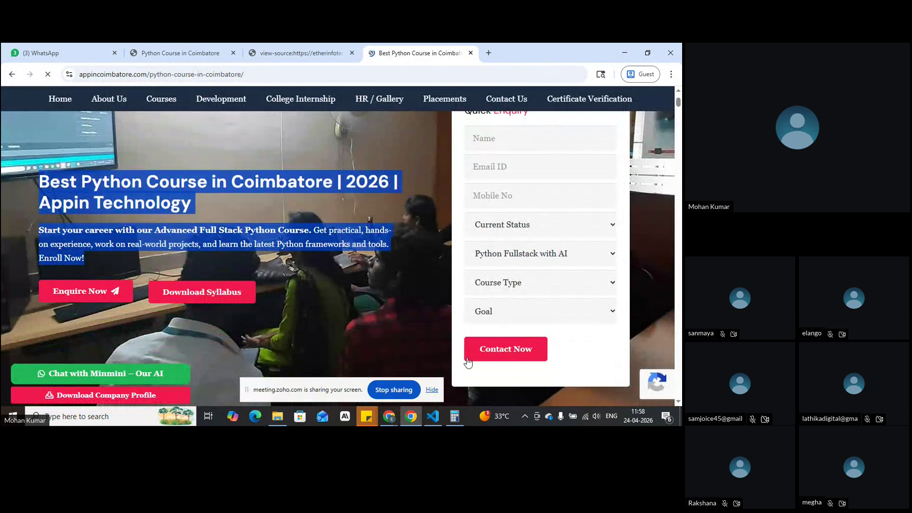
left_click(312, 218)
scroll(320, 262, "up", 2)
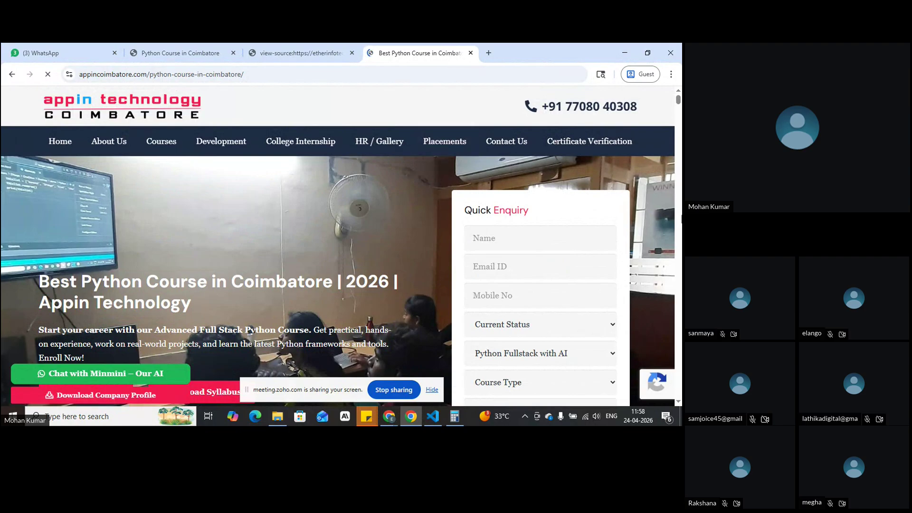
scroll(286, 238, "down", 1)
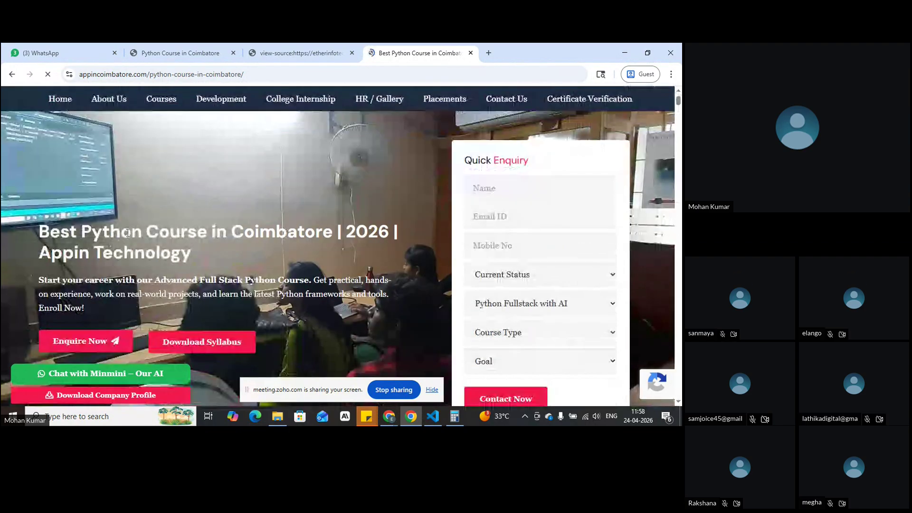
scroll(252, 264, "up", 1)
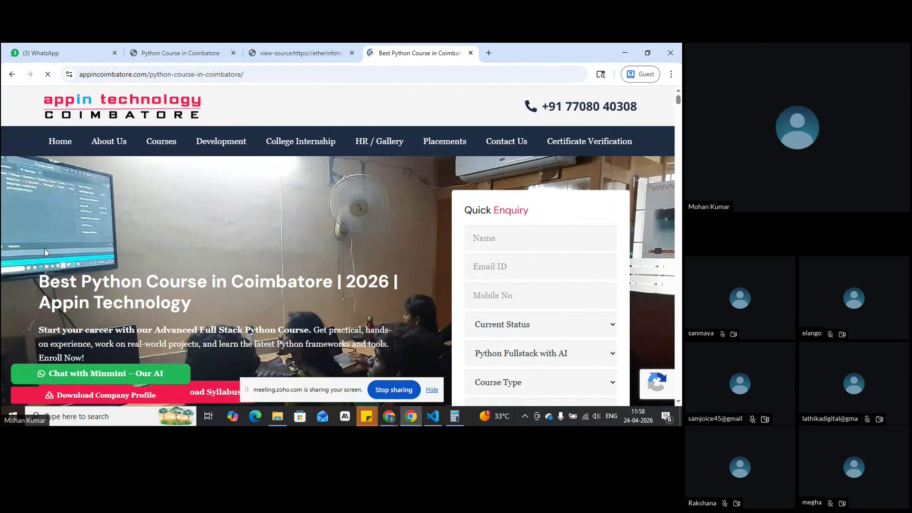
scroll(181, 279, "down", 1)
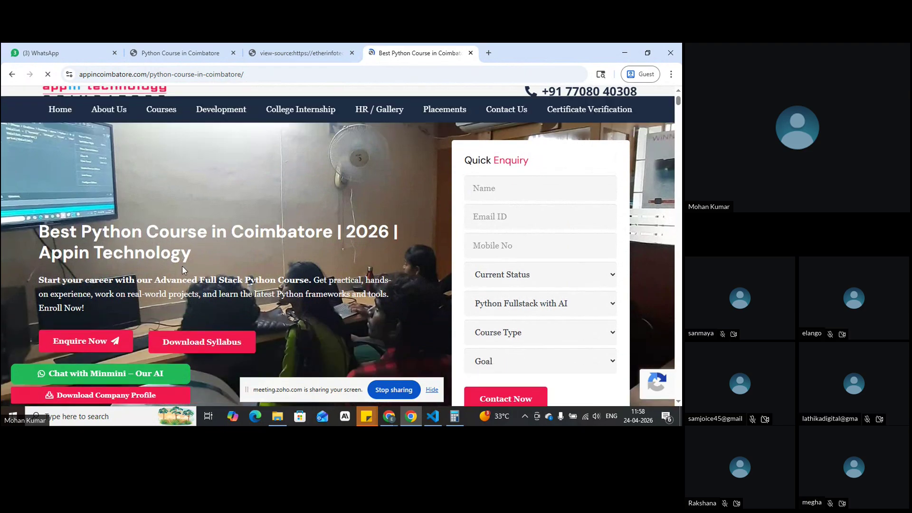
left_click_drag(182, 266, 33, 235)
key("ctrl+c")
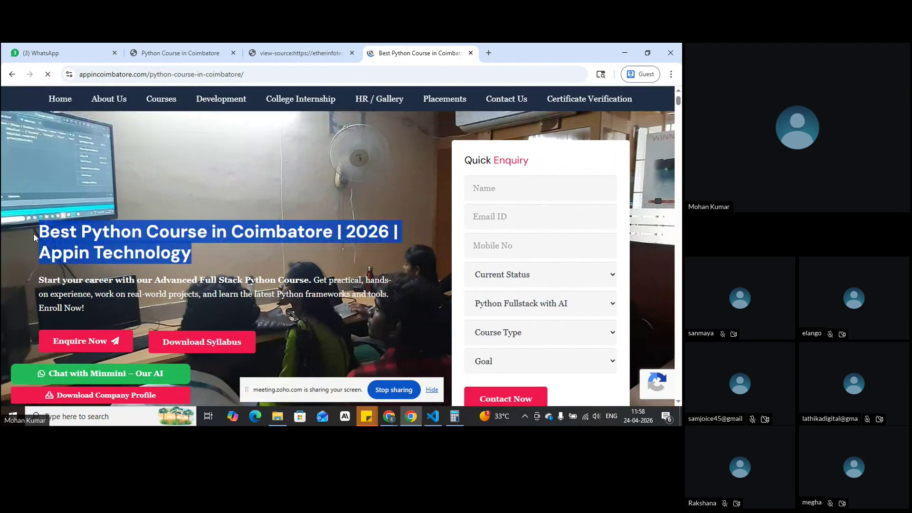
key("alt+Tab")
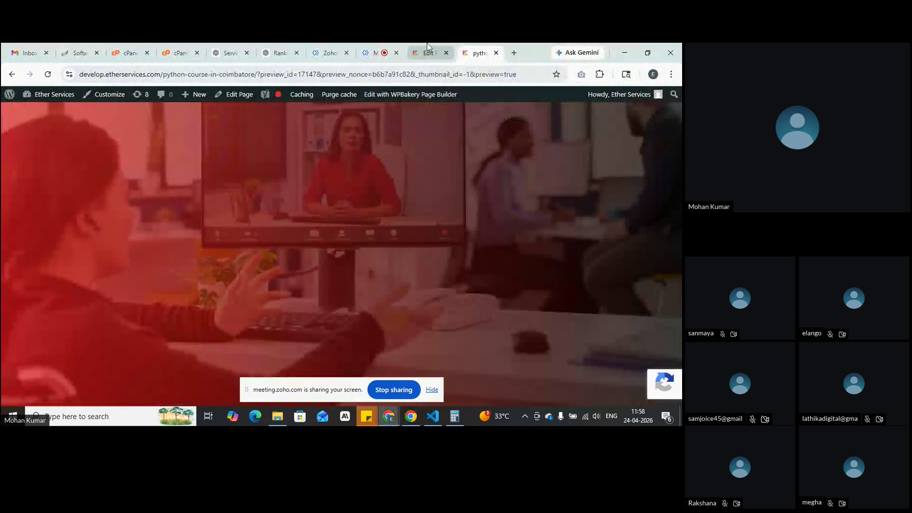
Step: In the python page editor, try the two-, three- and four-column row layouts, then pick 2/3 + 1/3
left_click(427, 47)
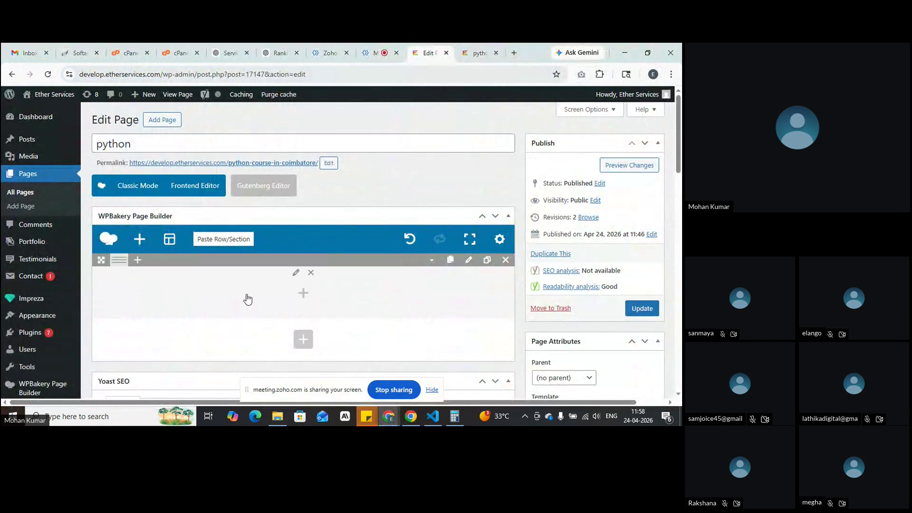
mouse_move(117, 262)
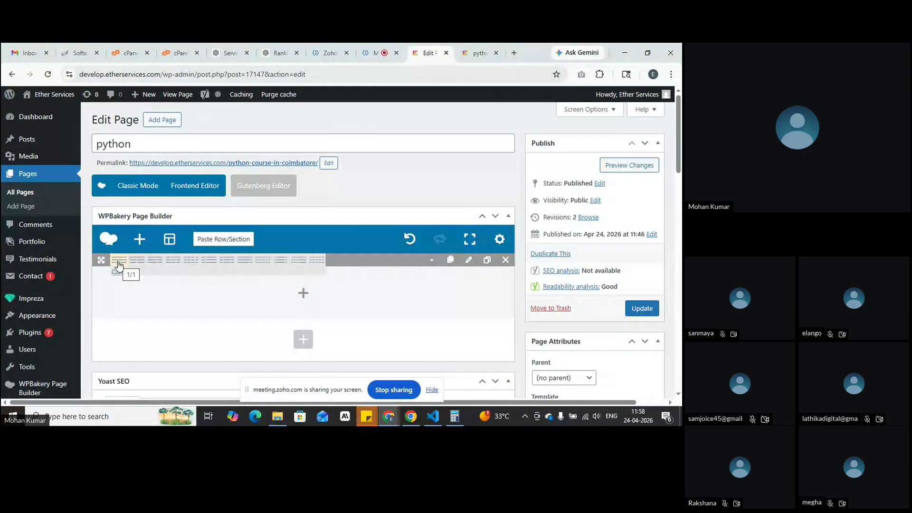
left_click(154, 260)
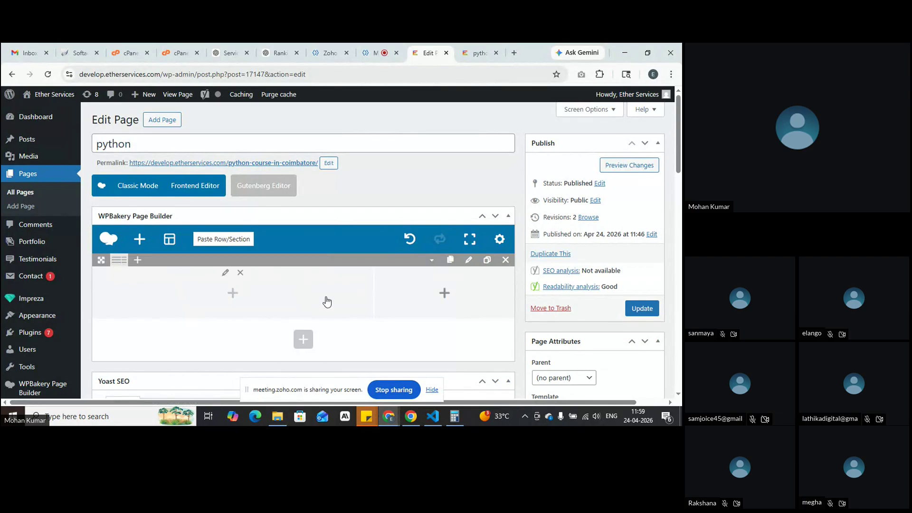
mouse_move(120, 261)
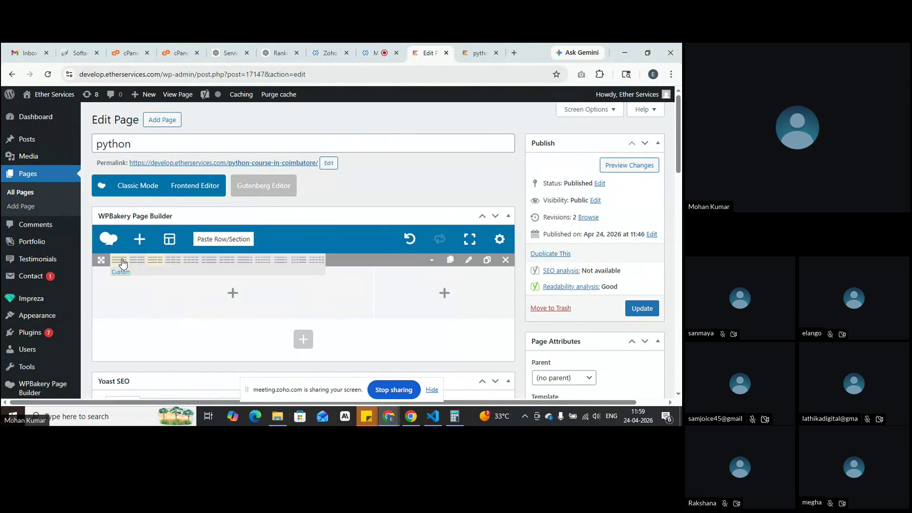
left_click(175, 265)
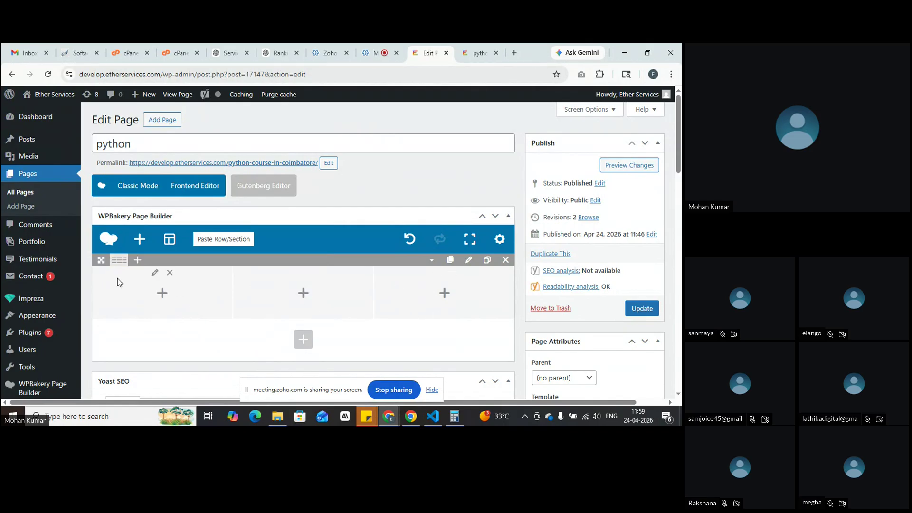
mouse_move(120, 260)
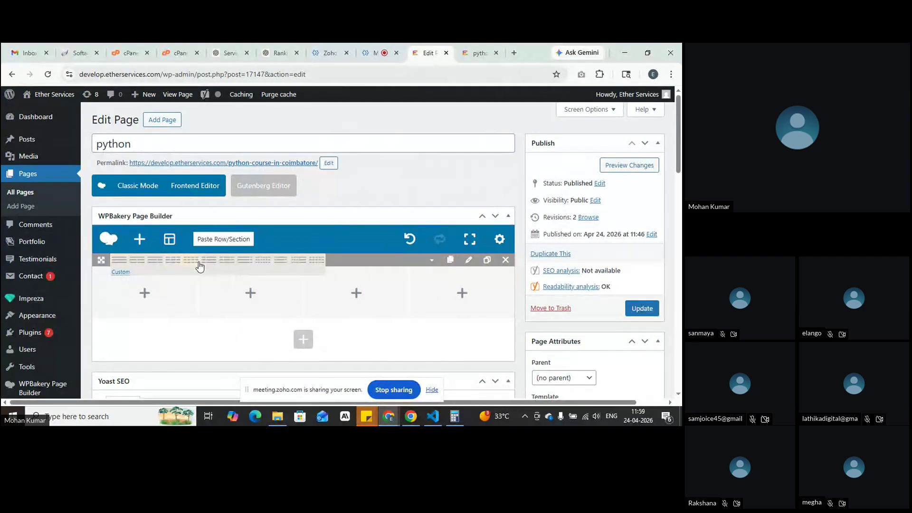
left_click(195, 261)
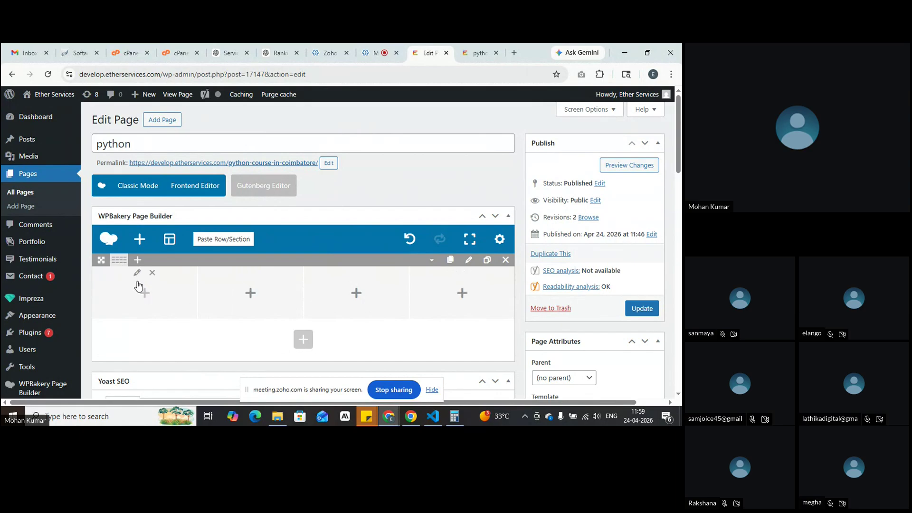
mouse_move(119, 268)
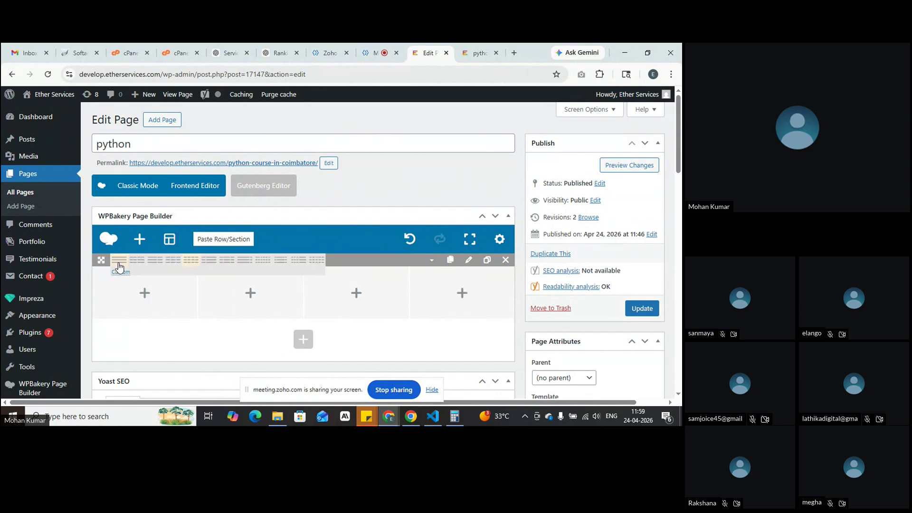
left_click(155, 261)
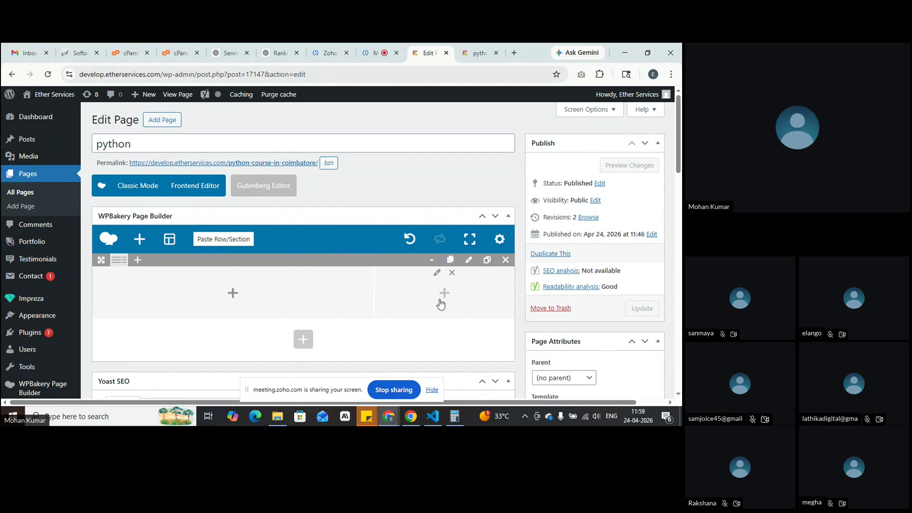
Step: Add a Text Block to the first column and paste the course heading over its placeholder text
left_click(232, 300)
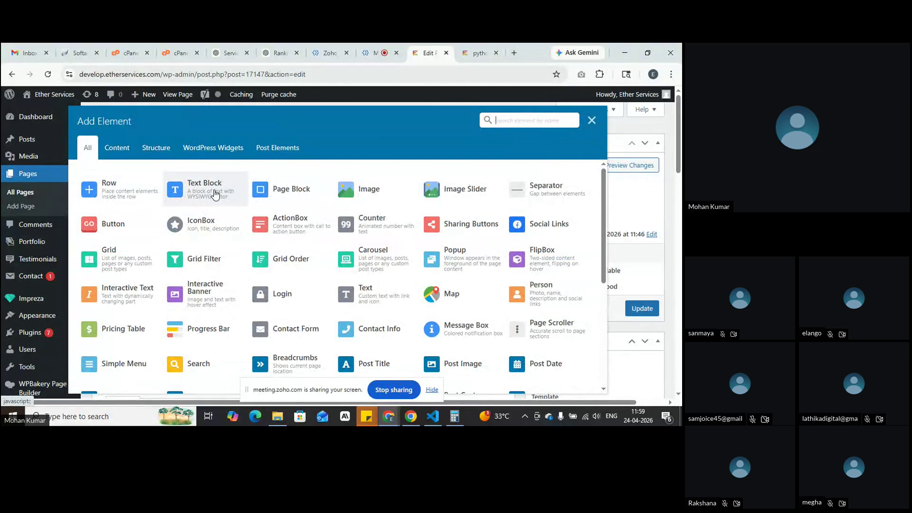
left_click(214, 194)
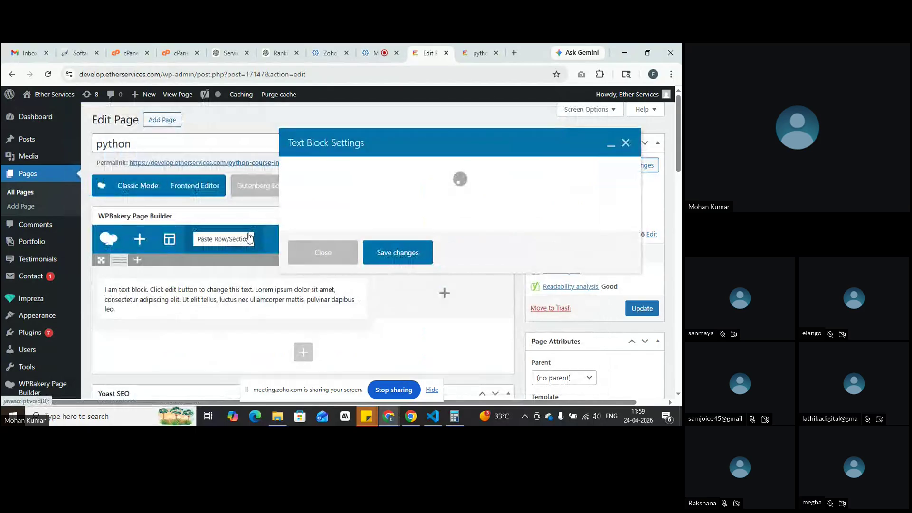
left_click(333, 288)
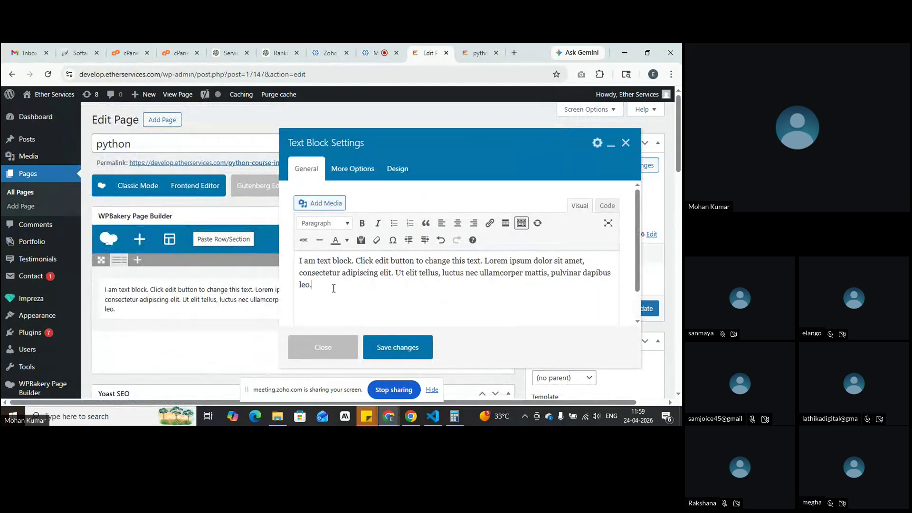
key("ctrl+a")
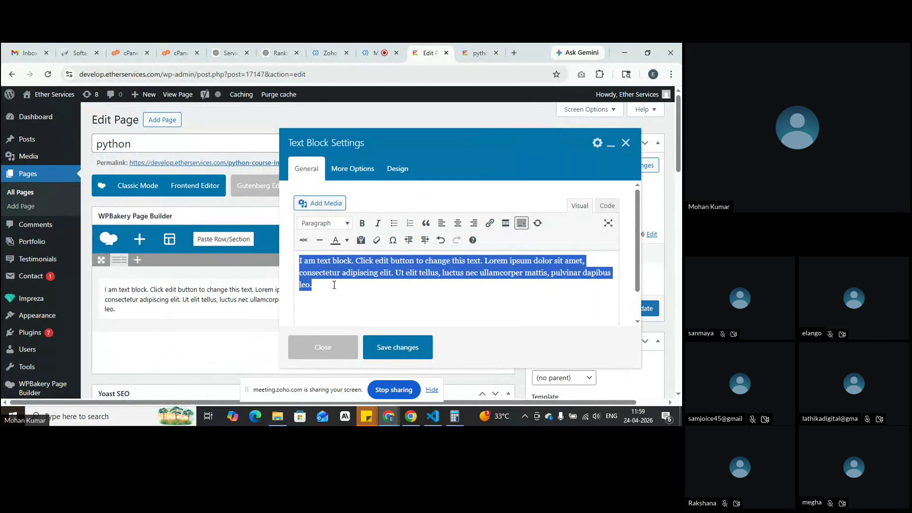
key("ctrl+v")
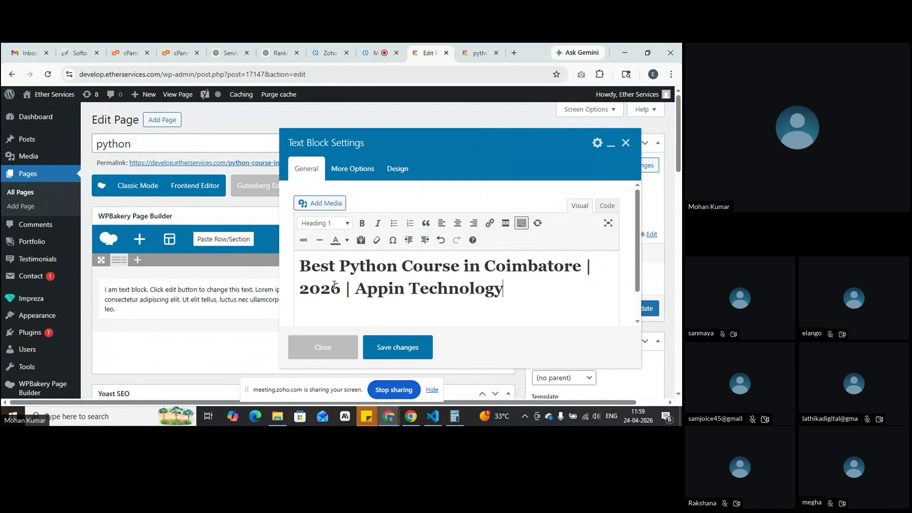
Step: Replace the markup in the Code tab with the plain line 'Best Python Course in Coimbatore | 2026 | Appin Technology', then select it
left_click(606, 205)
key("ctrl+a")
type("Best Python Course in Coimbatore | 2026 | Appin Technology")
left_click(579, 206)
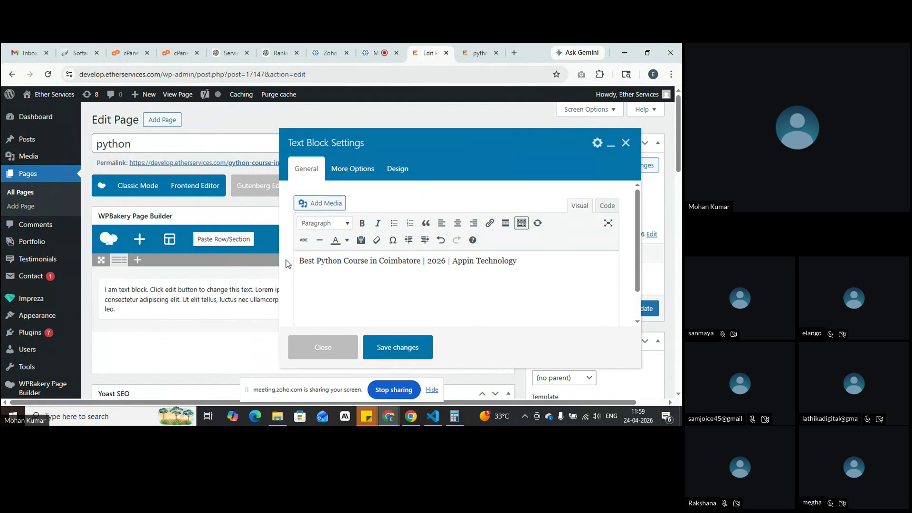
left_click_drag(528, 266, 329, 230)
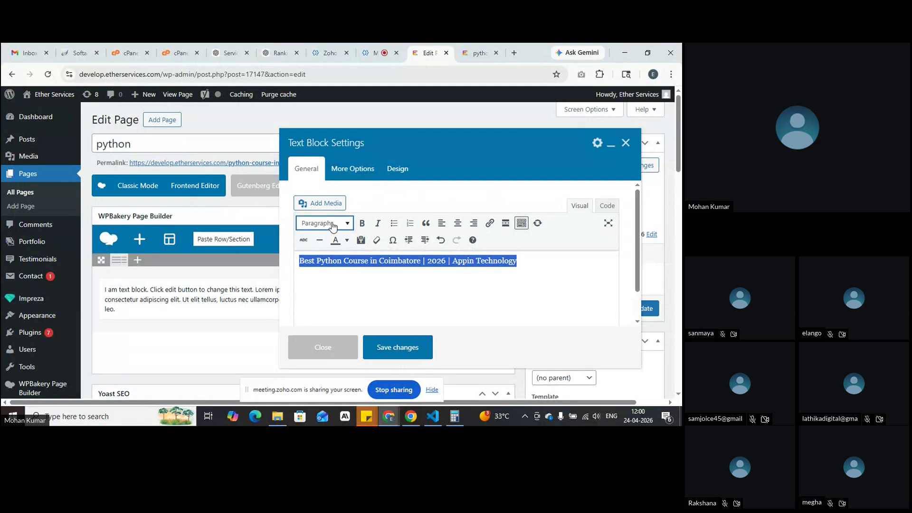
left_click(333, 225)
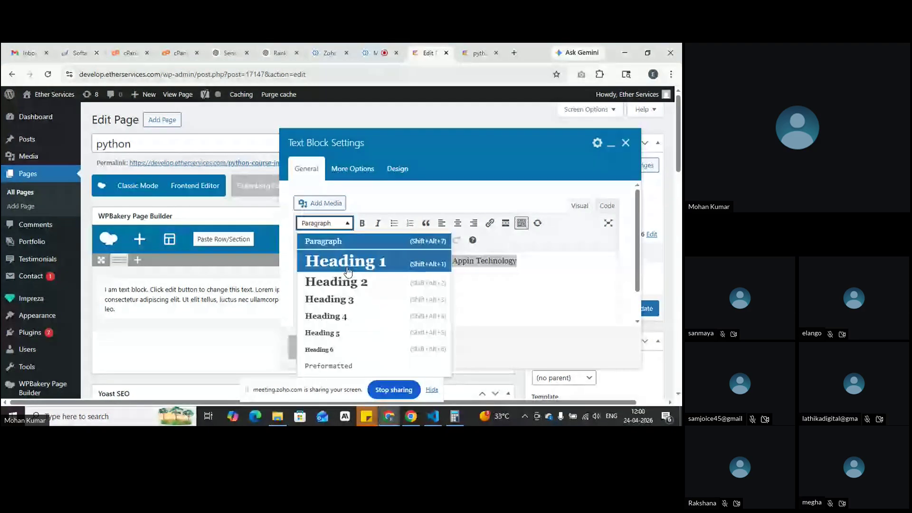
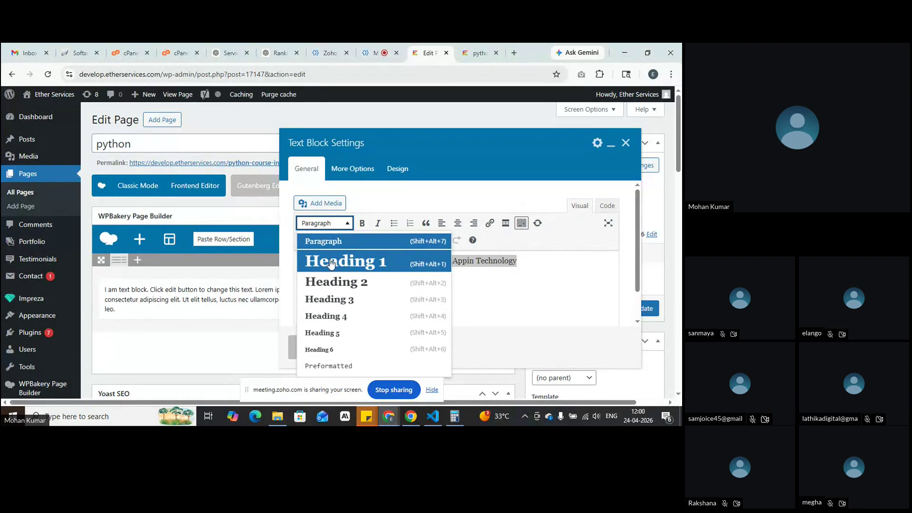
Step: Format 'Best Python Course in Coimbatore | 2026 | Appin Technology' as Heading 1, save the block, and preview
left_click(331, 262)
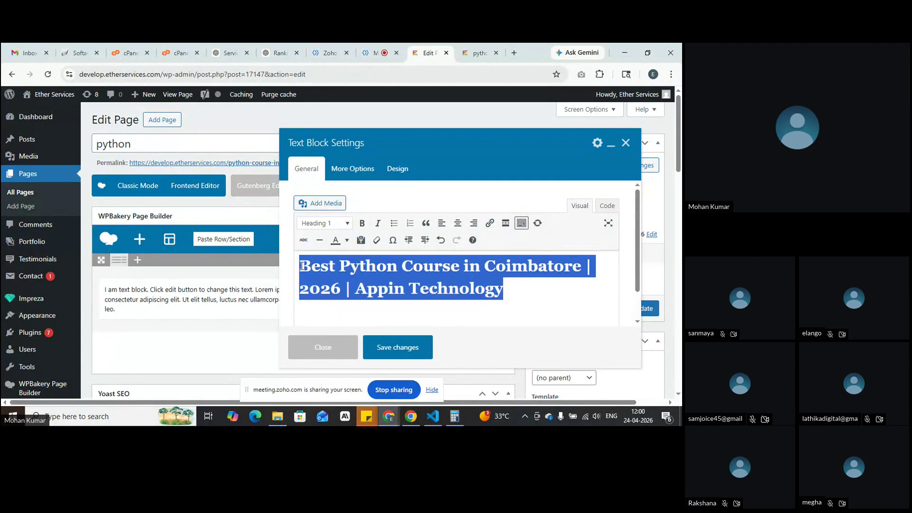
left_click(393, 289)
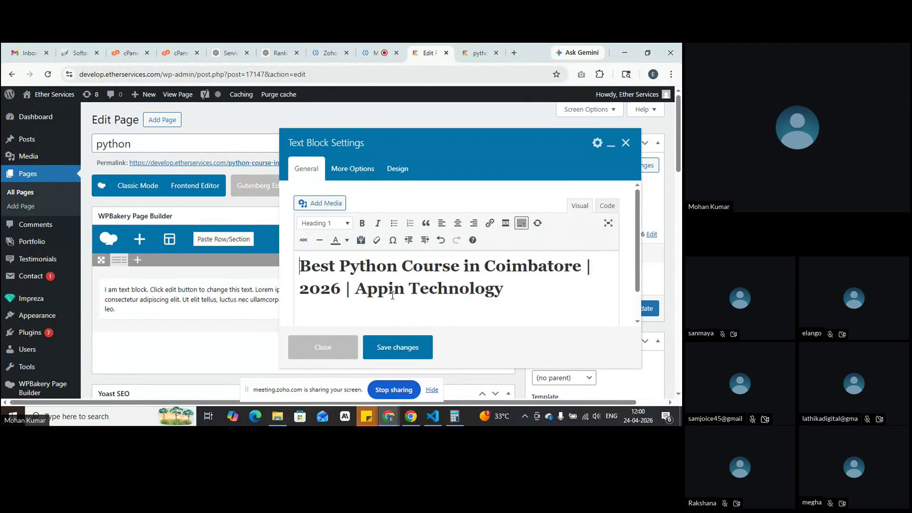
left_click(390, 346)
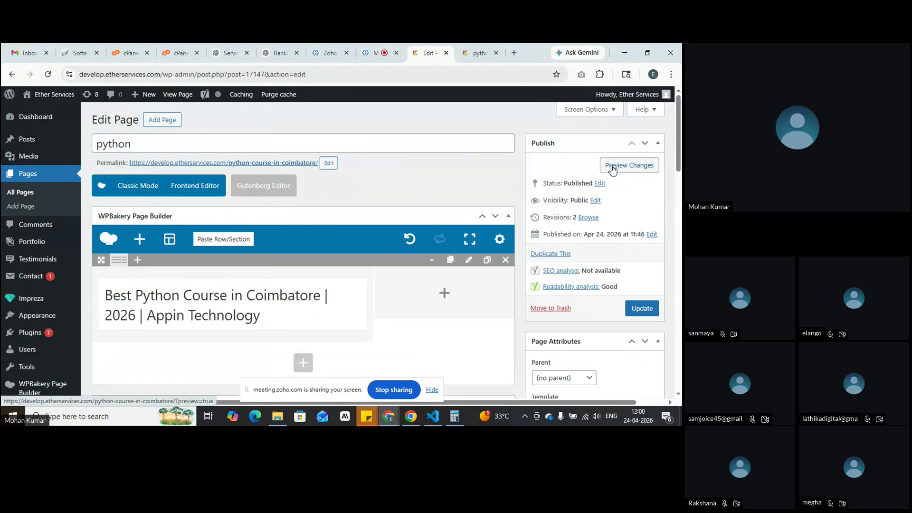
left_click(613, 166)
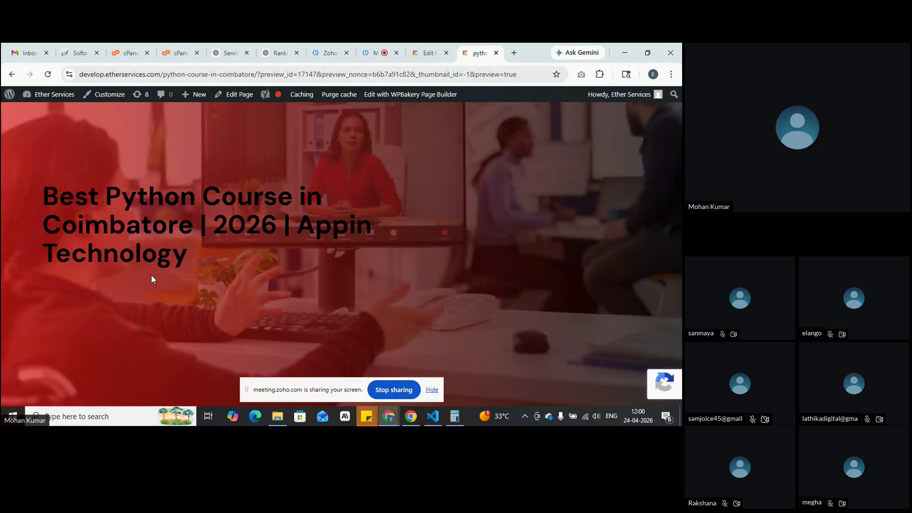
Step: Inspect the dark course title over the red hero overlay in the preview, then return to the editor
left_click_drag(193, 264, 39, 198)
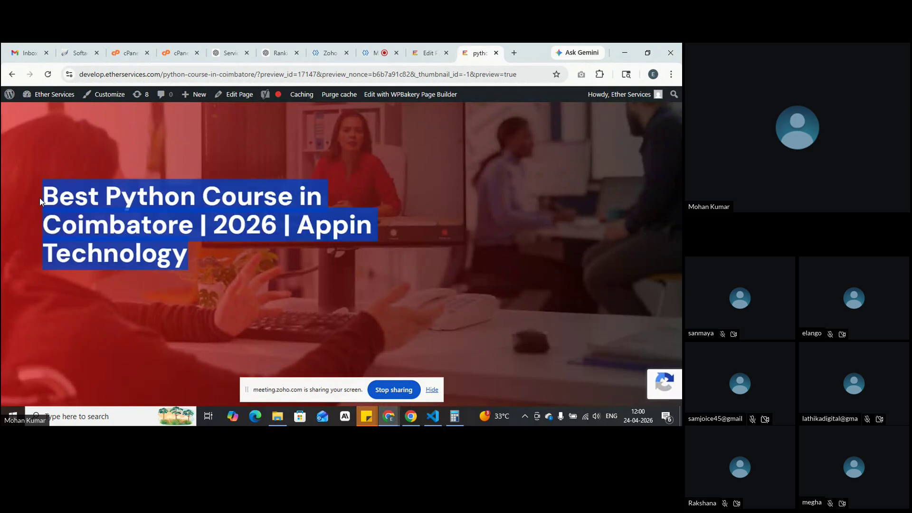
left_click(232, 289)
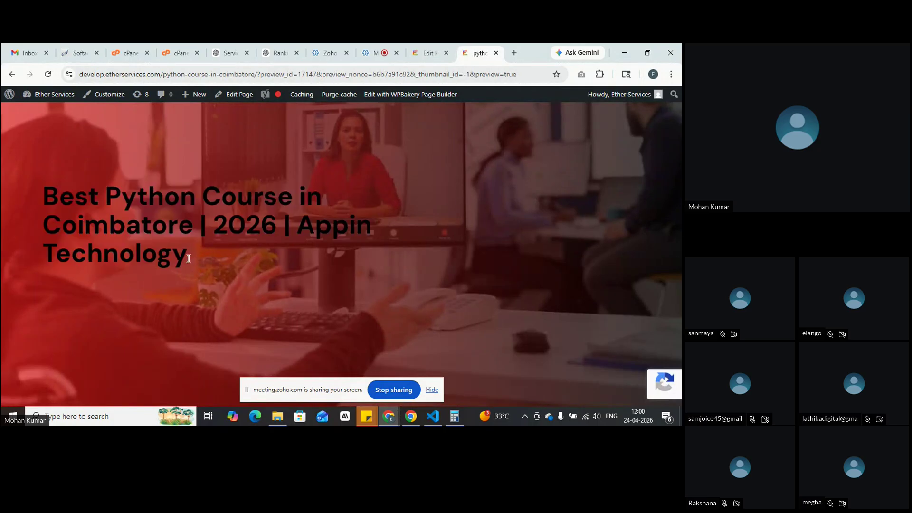
left_click_drag(41, 192, 176, 257)
left_click(274, 281)
left_click_drag(44, 191, 176, 256)
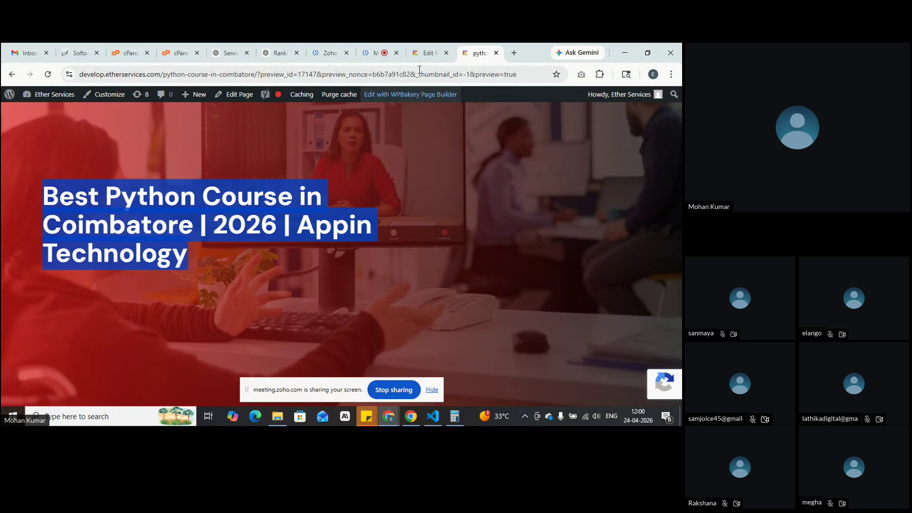
left_click(429, 53)
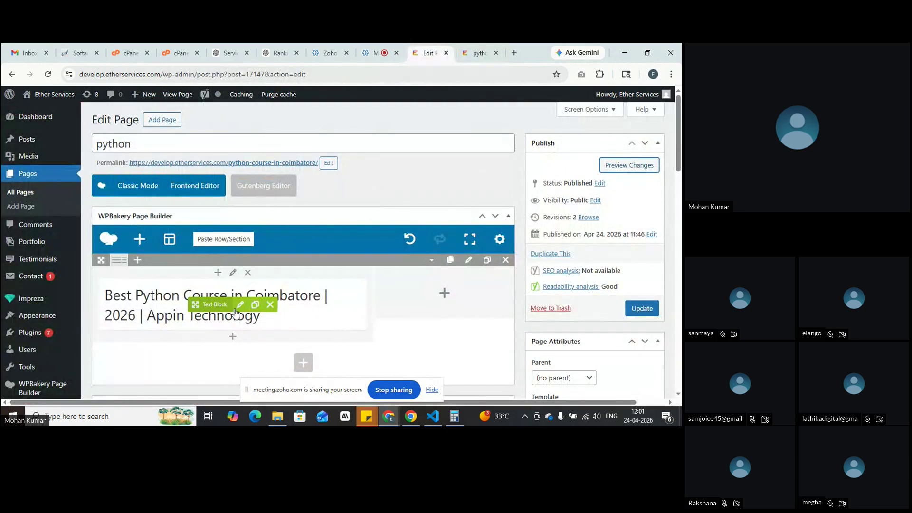
Step: Colour the whole course title light grey #f5f5f5, save the text block, and preview it
left_click(240, 304)
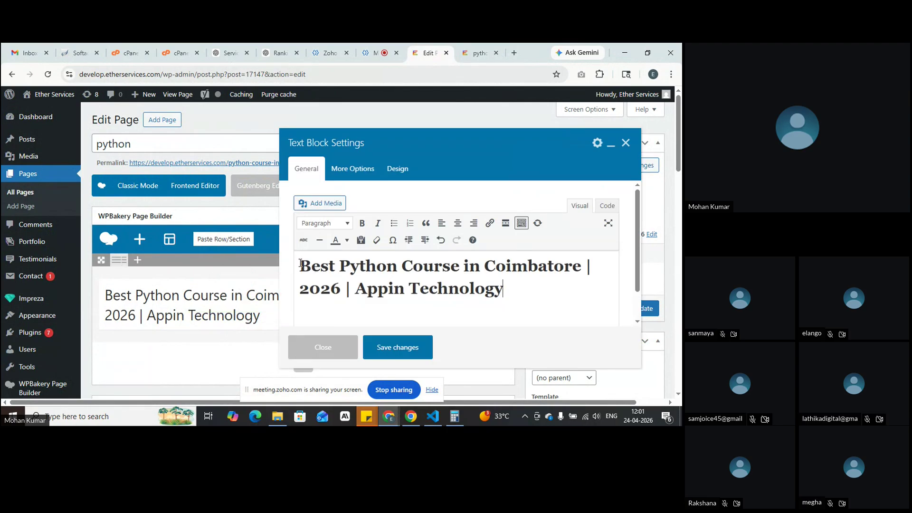
left_click(300, 263)
left_click_drag(300, 263, 515, 304)
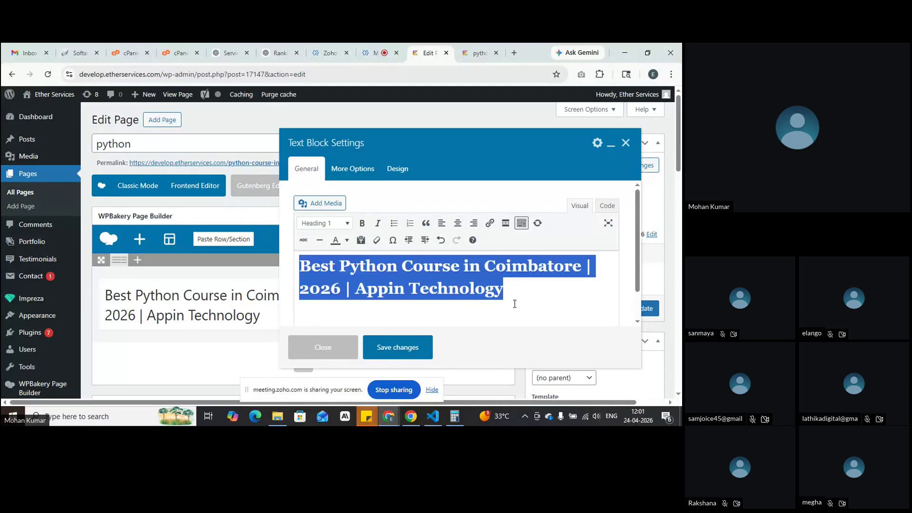
left_click(348, 241)
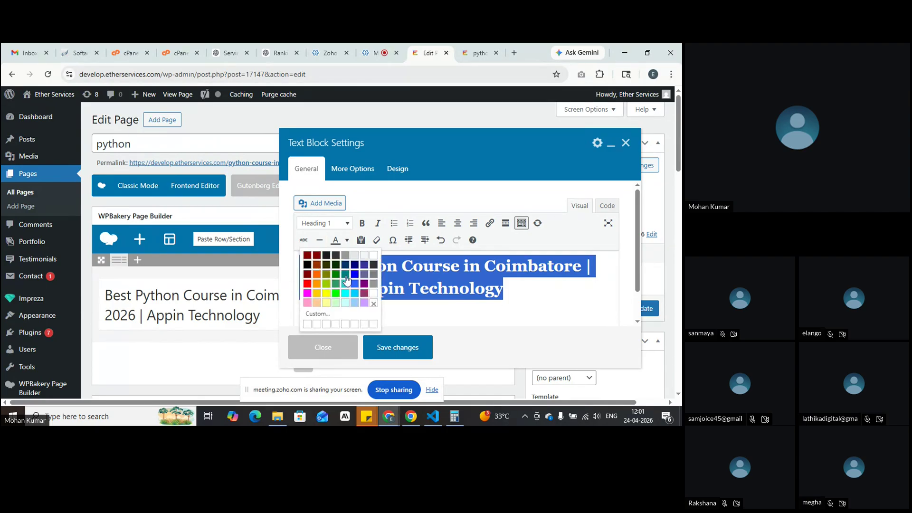
left_click(366, 260)
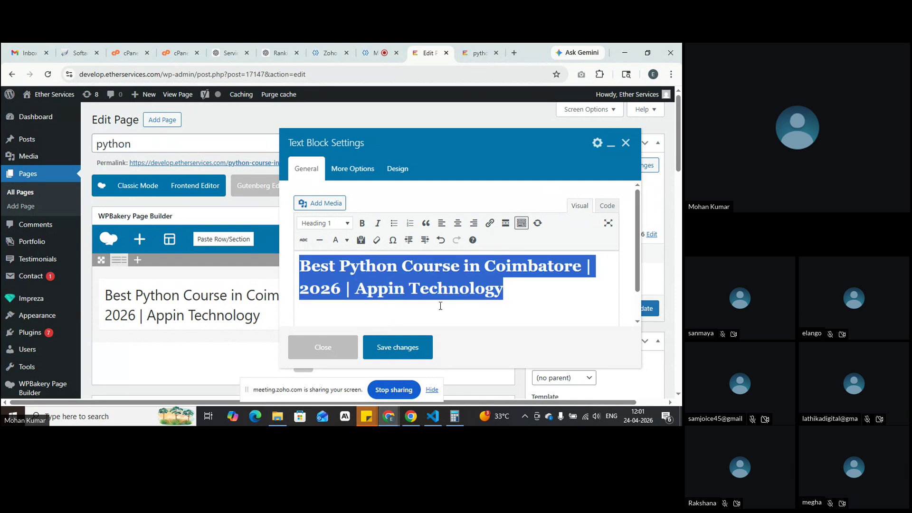
left_click(460, 314)
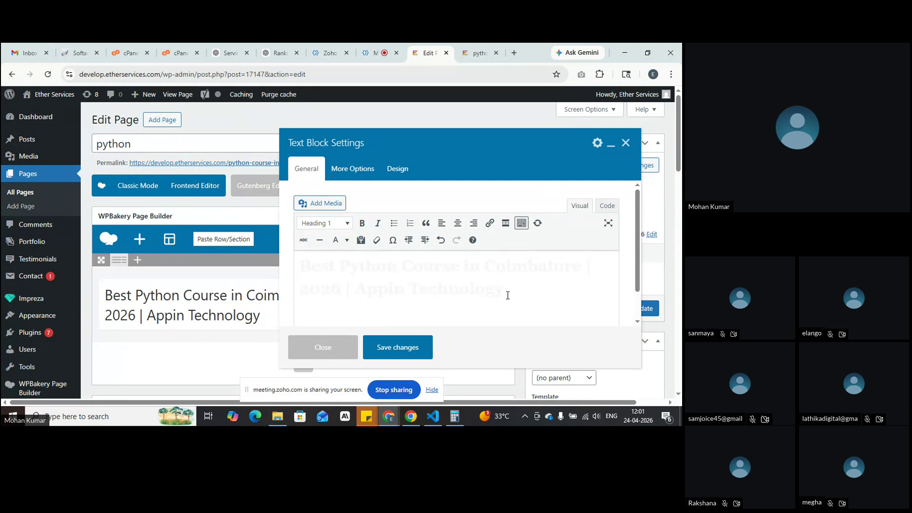
left_click(391, 351)
left_click(613, 165)
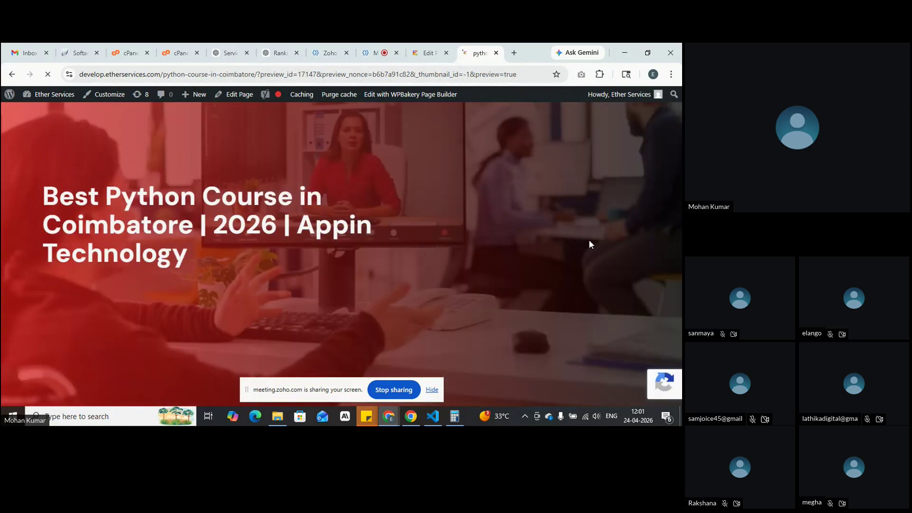
Step: Back in the editor, switch the course title to Heading 2, save the block, and preview again
left_click_drag(46, 195, 200, 270)
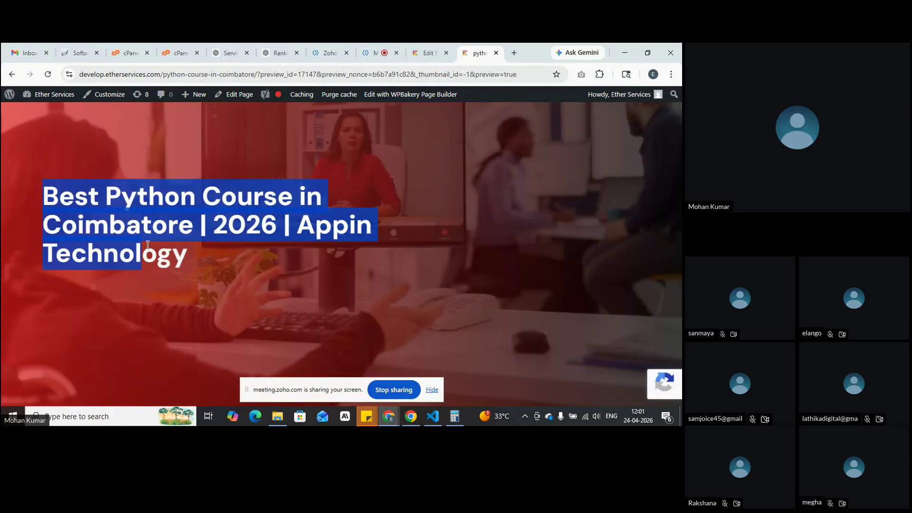
left_click(429, 44)
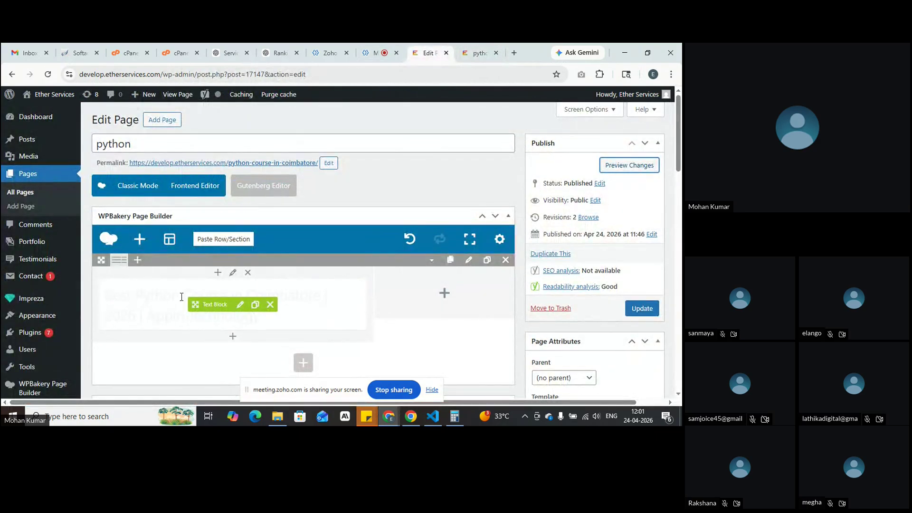
left_click(241, 305)
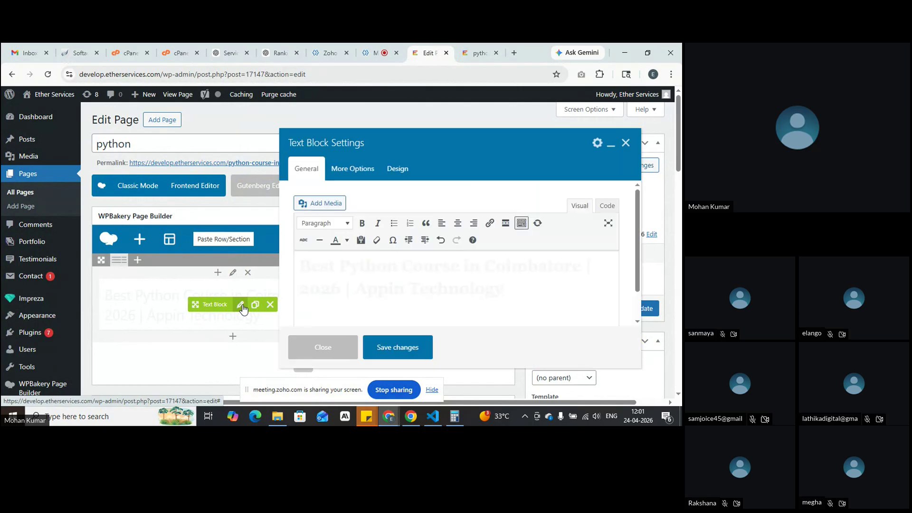
left_click_drag(504, 288, 261, 266)
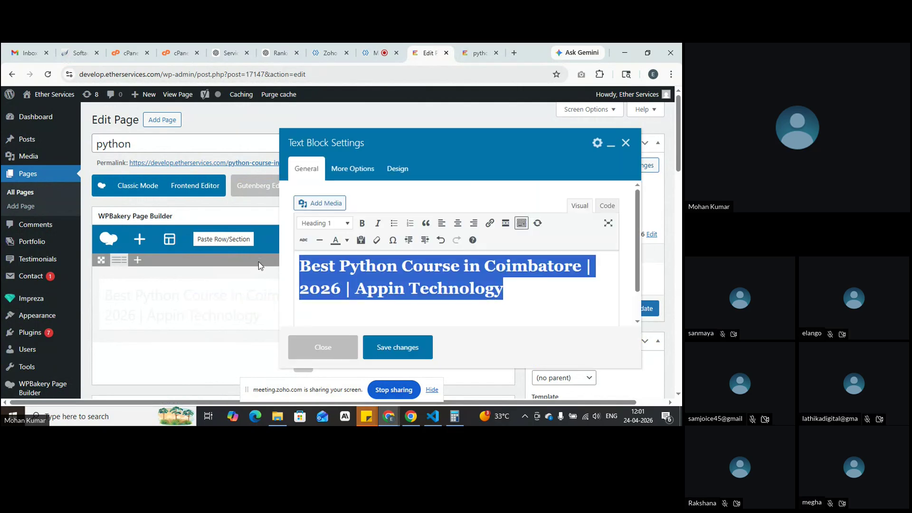
left_click(348, 224)
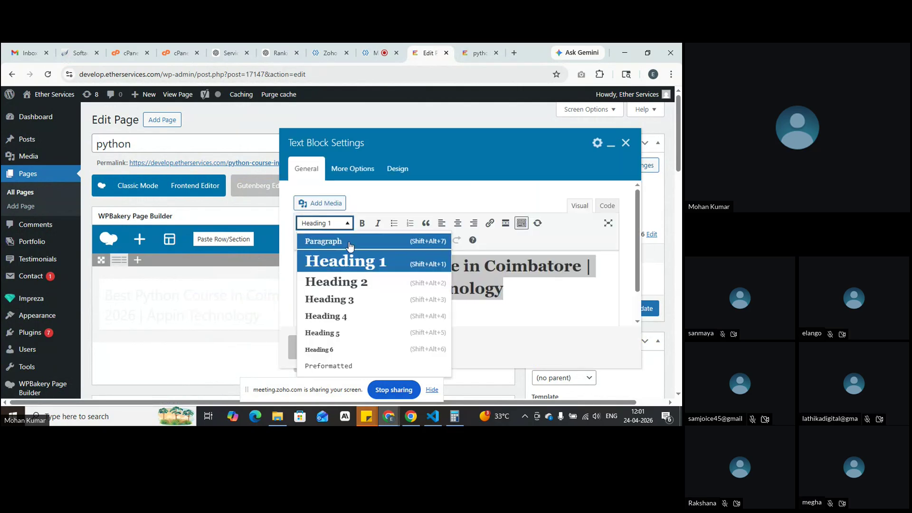
left_click(352, 288)
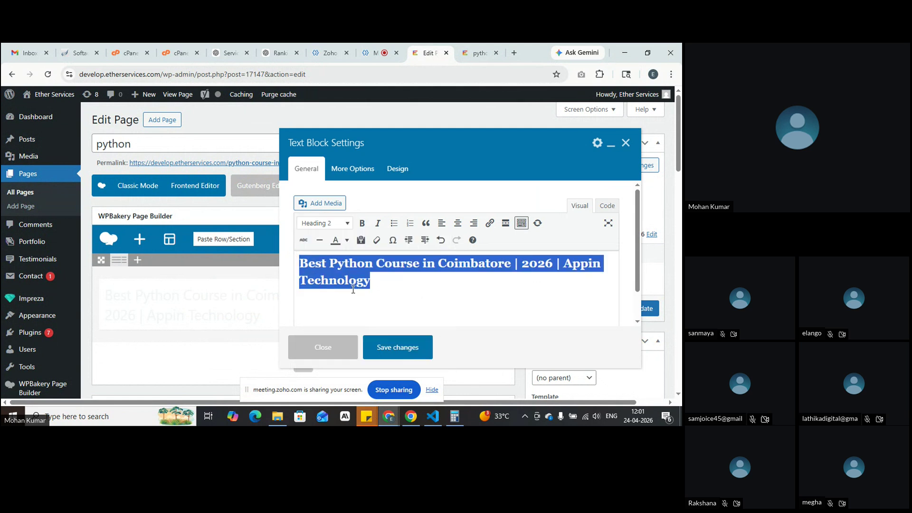
left_click(390, 343)
left_click(628, 166)
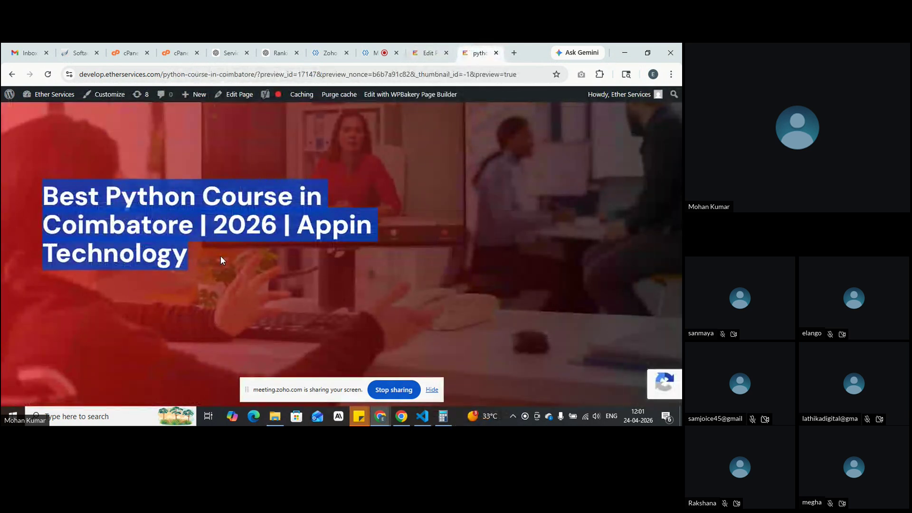
Step: Reopen the preview and check the Heading 2 title now wrapping onto two lines
left_click(426, 49)
left_click(621, 167)
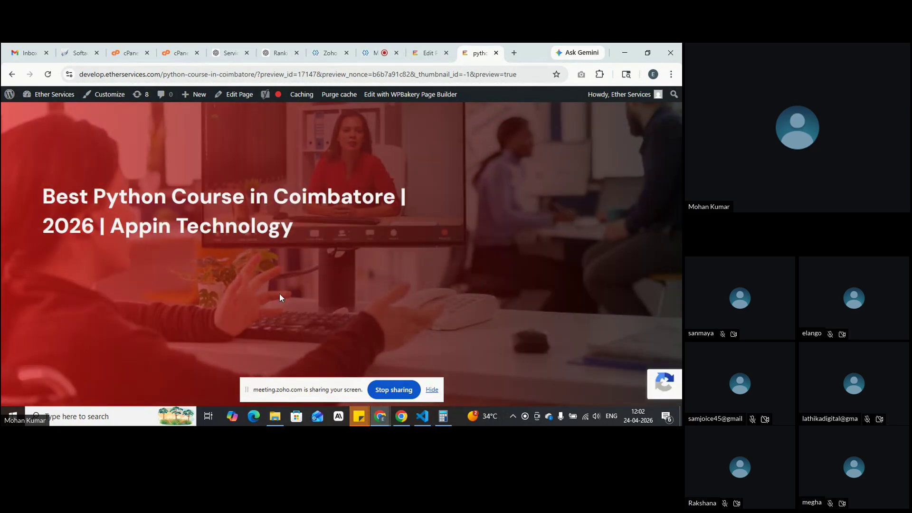
mouse_move(48, 186)
left_mouse_down()
mouse_move(138, 229)
mouse_move(294, 236)
mouse_move(77, 213)
mouse_move(45, 190)
left_mouse_up()
left_click(306, 229)
double_click(226, 234)
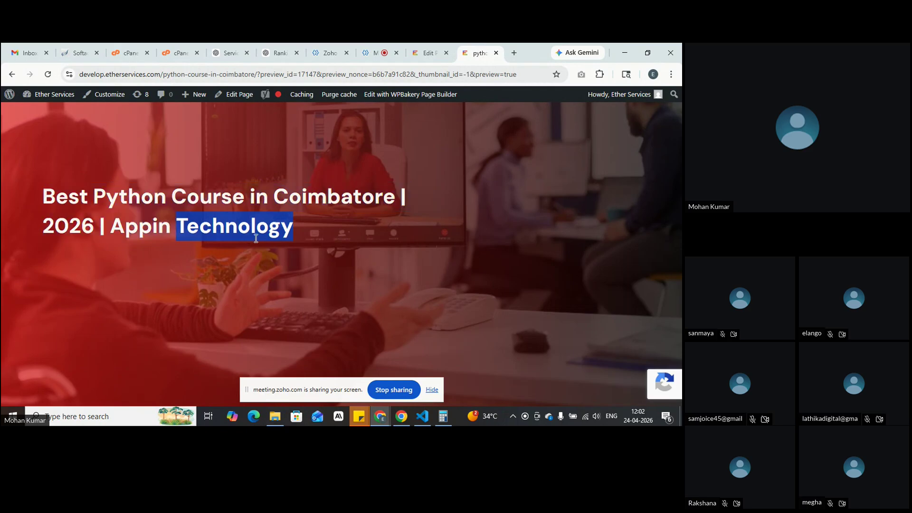
left_click_drag(44, 197, 327, 224)
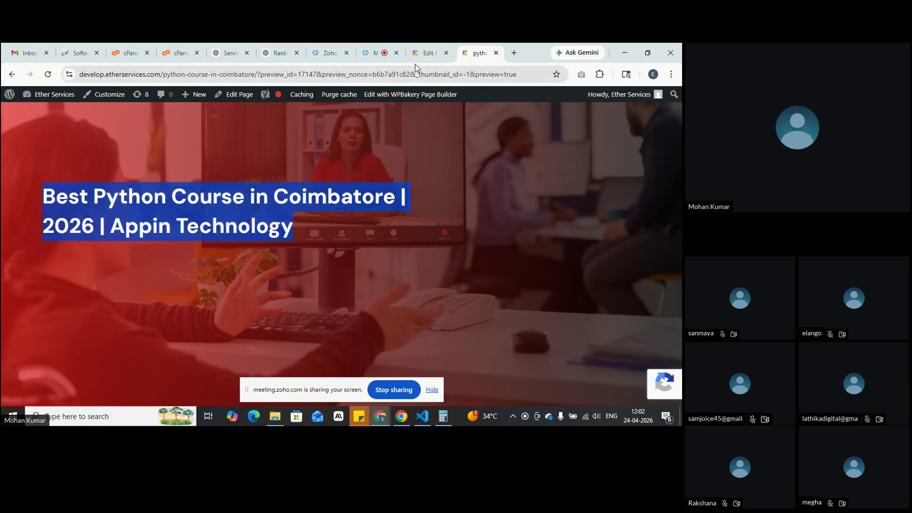
left_click(429, 53)
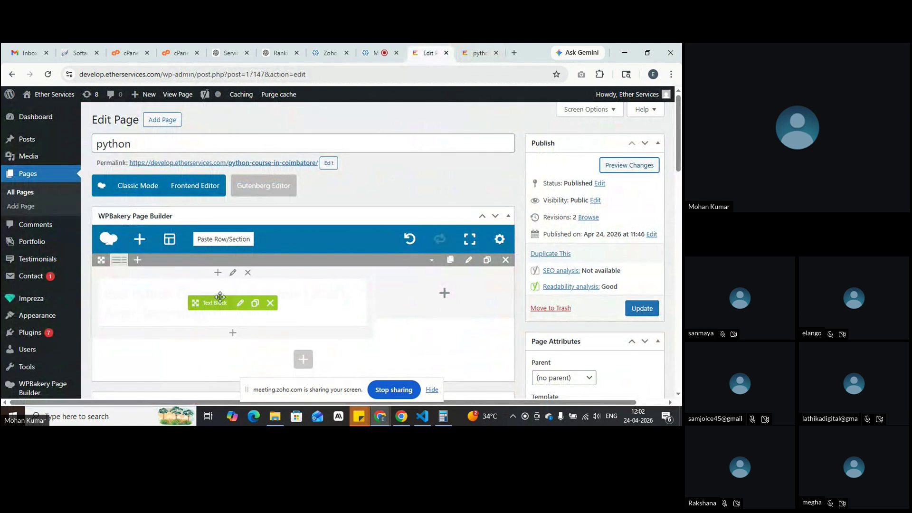
Step: Select the course title in the text block and apply a swatch from the text colour palette
left_click(241, 304)
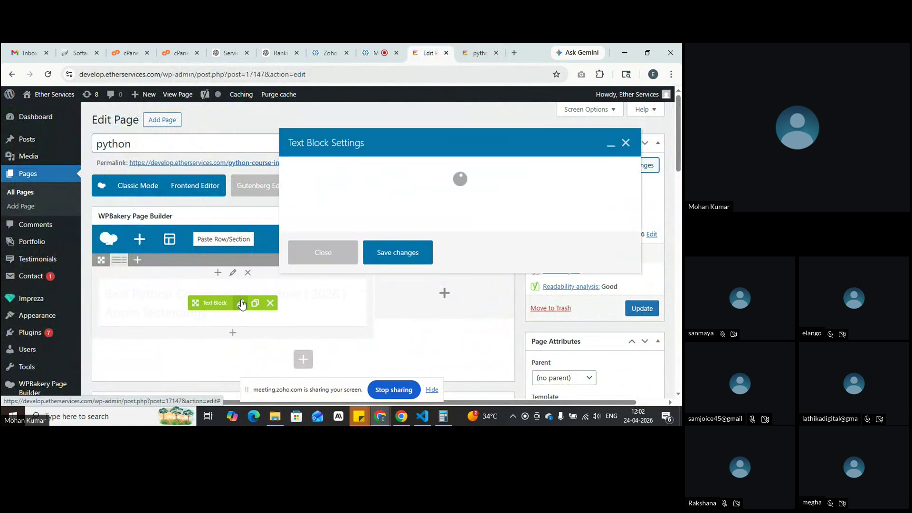
left_click_drag(397, 283, 290, 257)
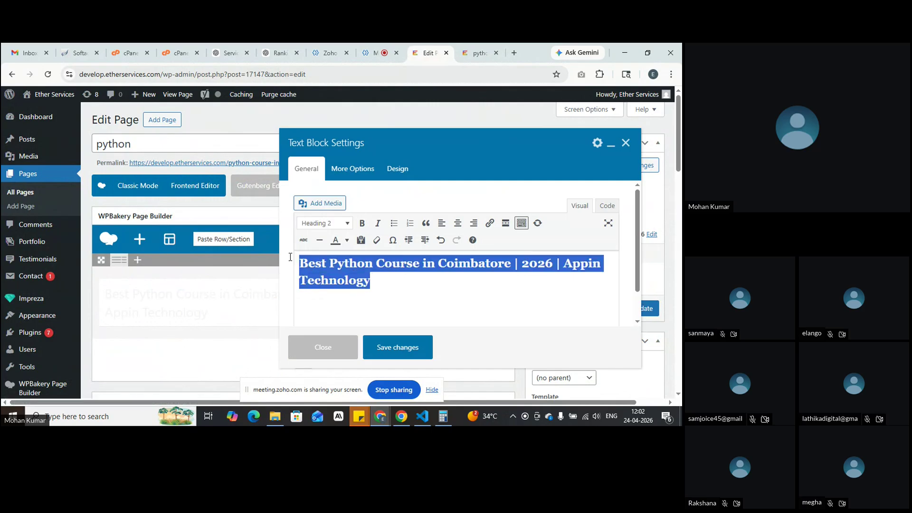
left_click(349, 240)
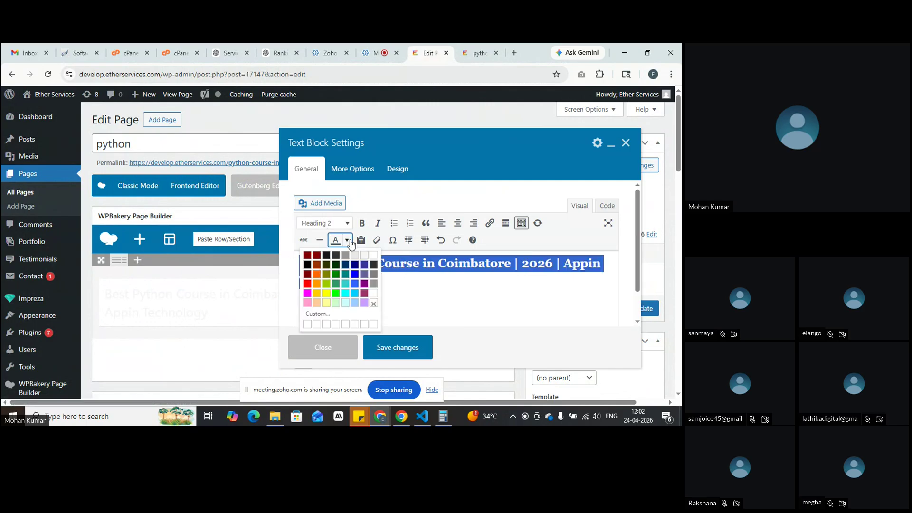
left_click(327, 256)
left_click(405, 298)
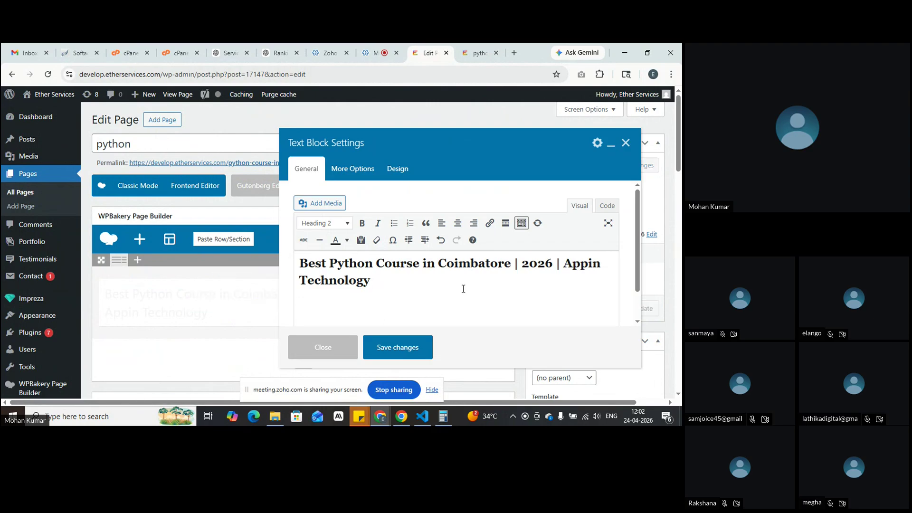
Step: Make the title a Heading 1 and bring up the block's Design settings
left_click_drag(376, 281, 287, 272)
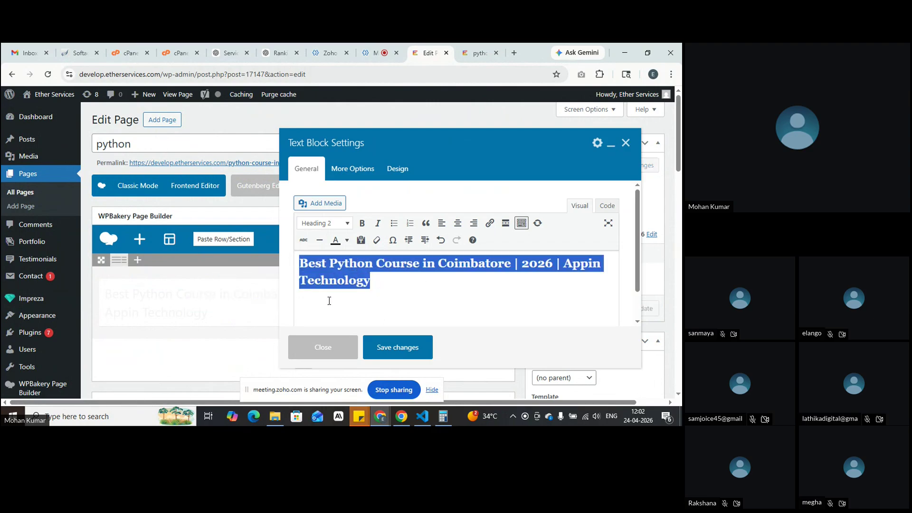
left_click(383, 290)
left_click_drag(383, 288, 291, 263)
left_click(406, 297)
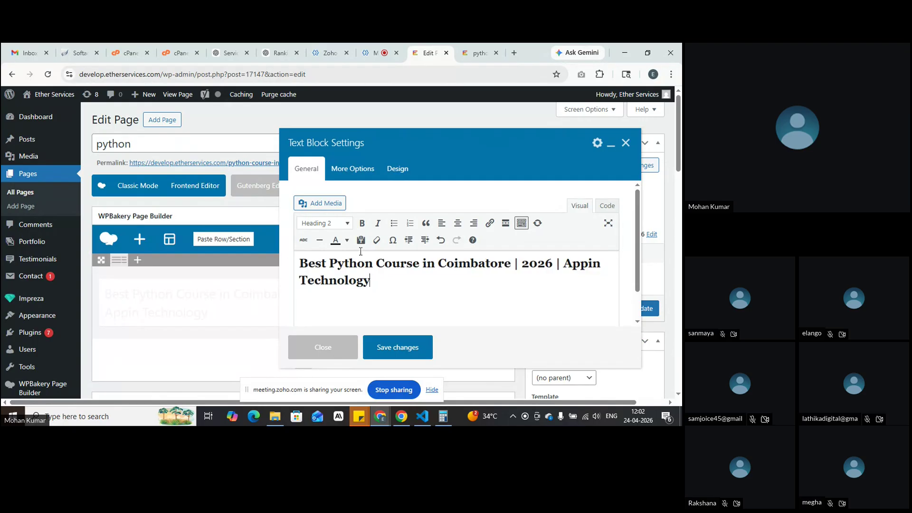
left_click(332, 224)
left_click(338, 271)
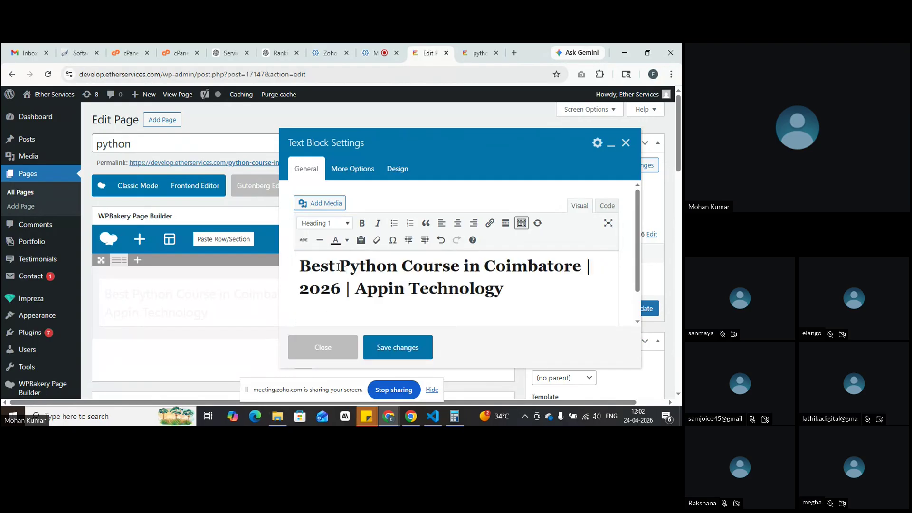
left_click(395, 175)
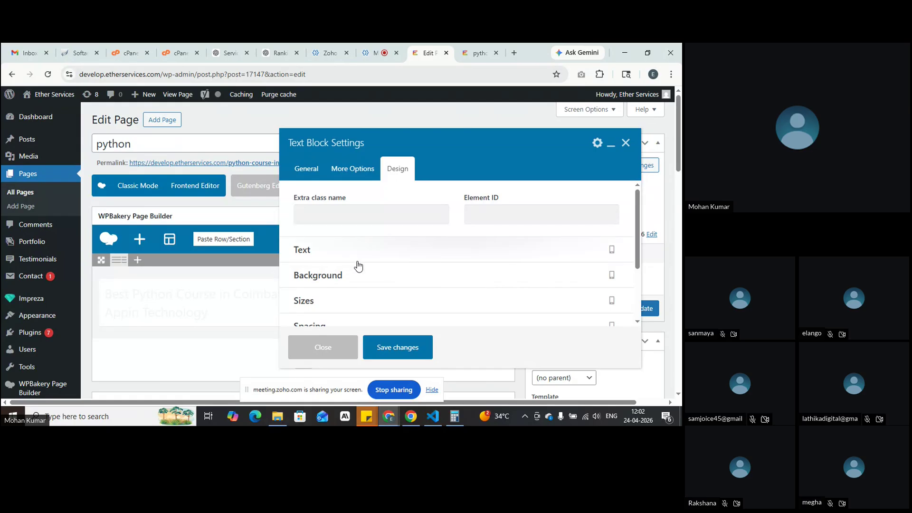
Step: Set the text colour to white #ffffff in Design > Text
scroll(356, 260, "down", 2)
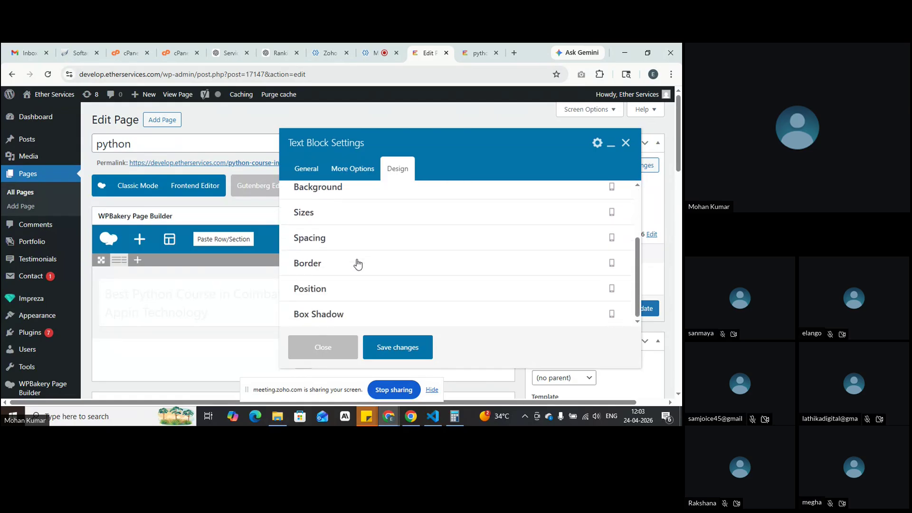
scroll(384, 312, "up", 2)
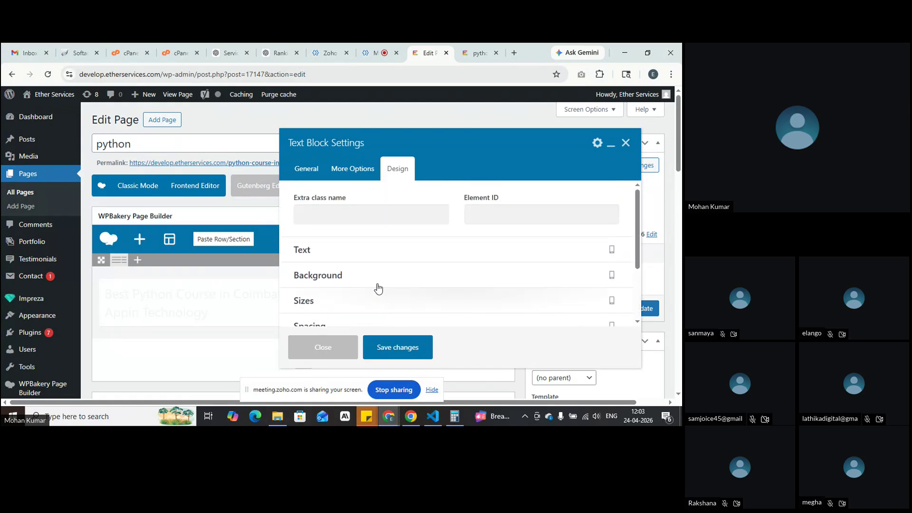
left_click(366, 250)
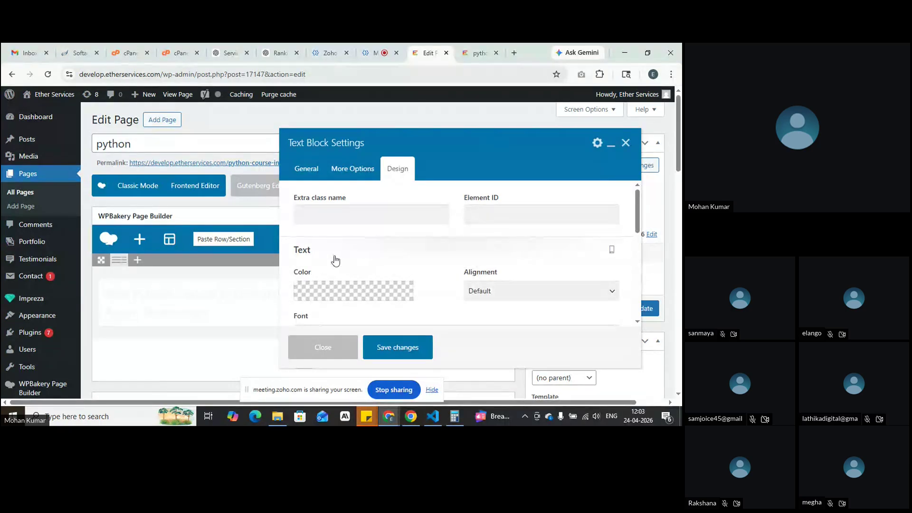
left_click(339, 289)
left_click_drag(362, 221, 367, 209)
left_click(401, 186)
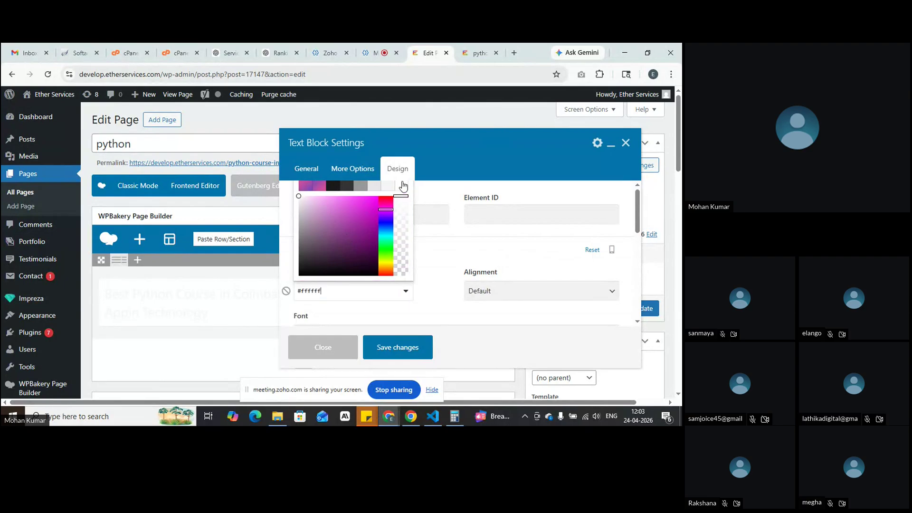
left_click(433, 260)
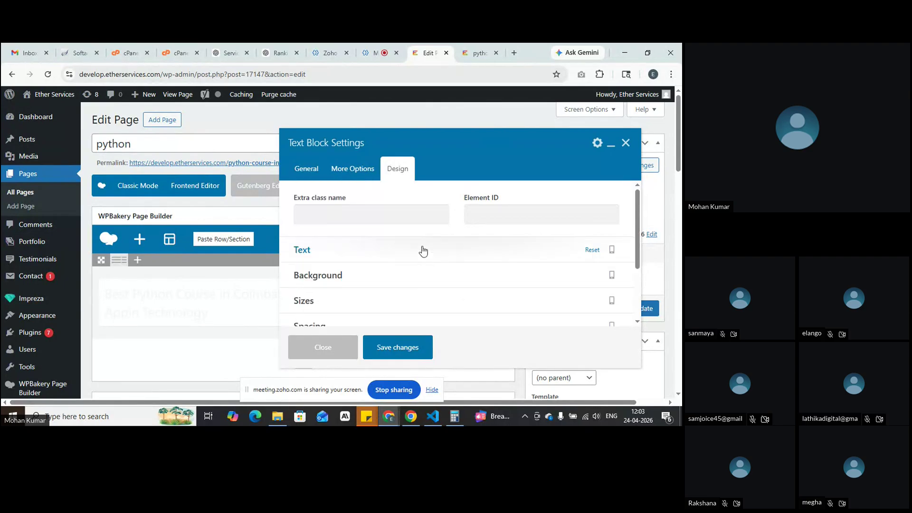
Step: Check the text alignment choices, leaving alignment at Default
left_click(421, 250)
left_click(514, 292)
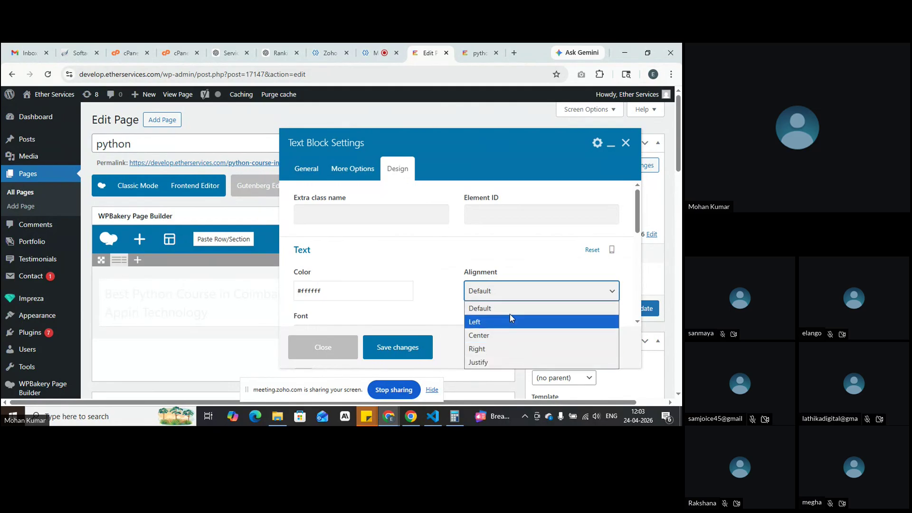
left_click(331, 256)
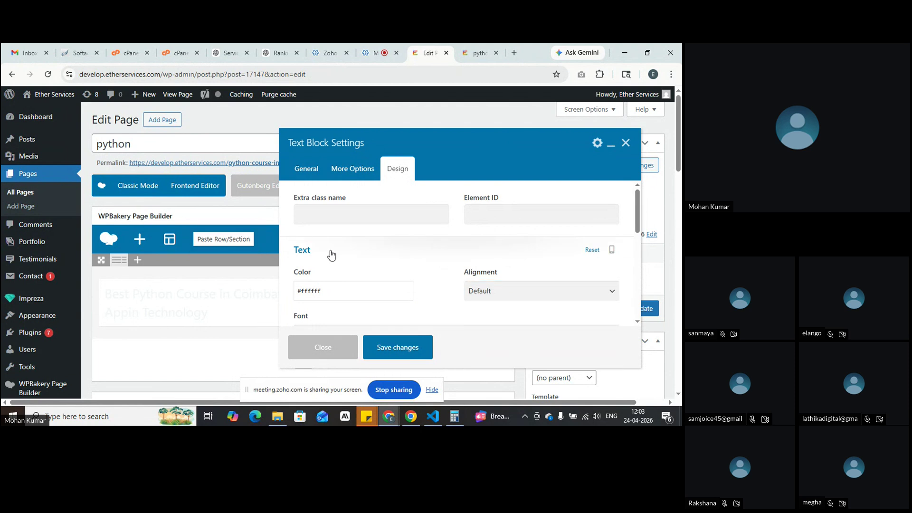
left_click(401, 258)
left_click(537, 296)
left_click(537, 297)
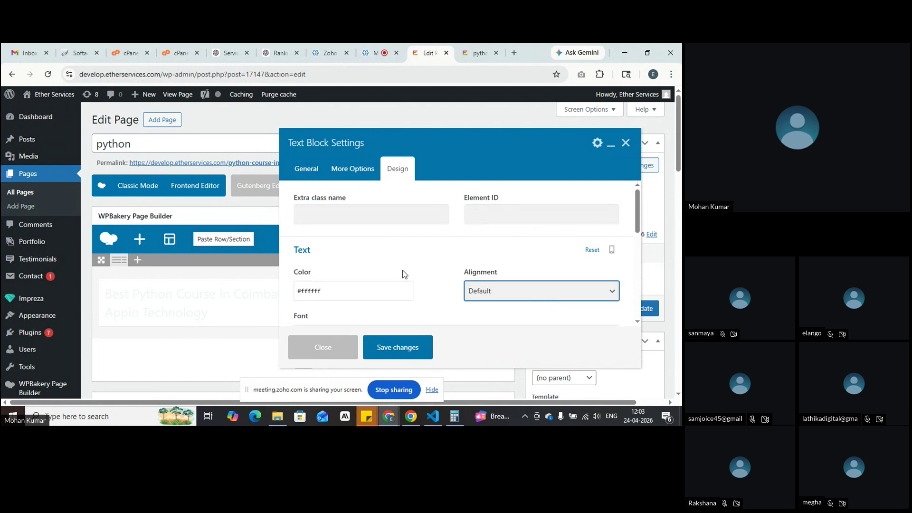
Step: Choose the 'Palatino Linotype, Book Antiqua, Palatino, serif' font
scroll(411, 275, "down", 1)
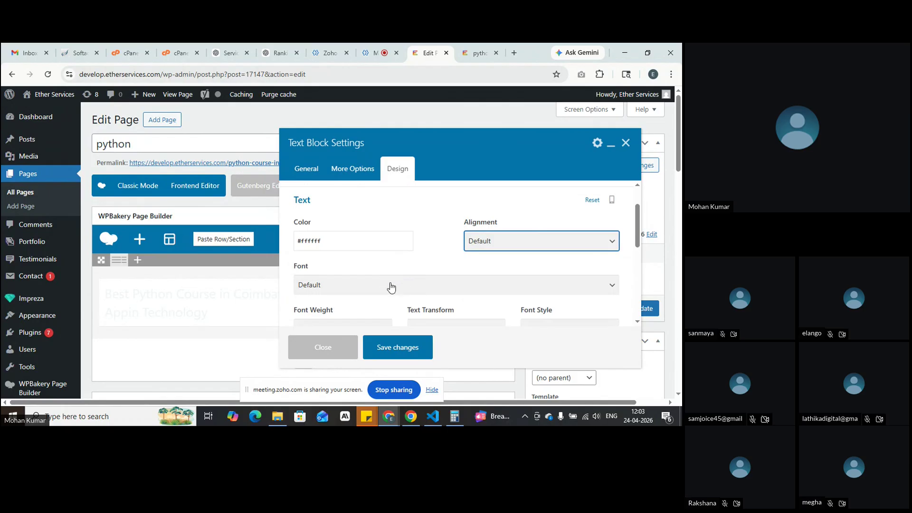
left_click(388, 285)
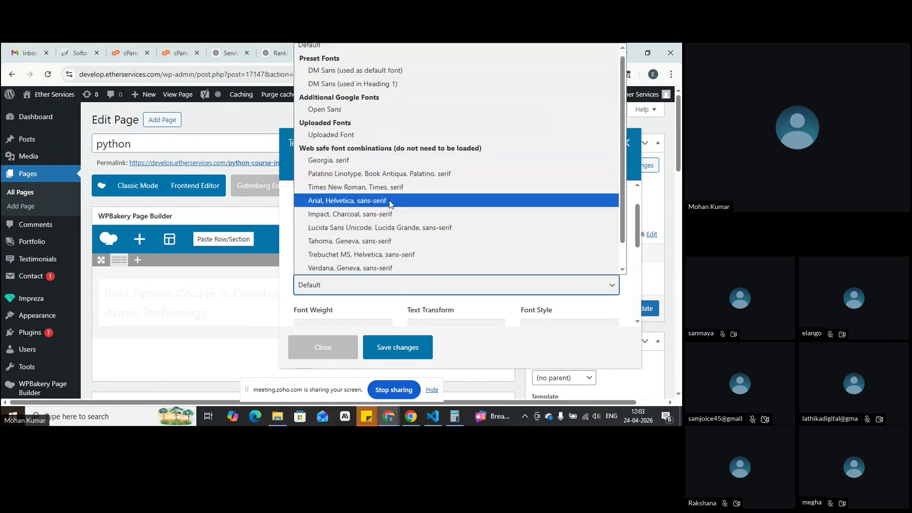
scroll(389, 201, "down", 1)
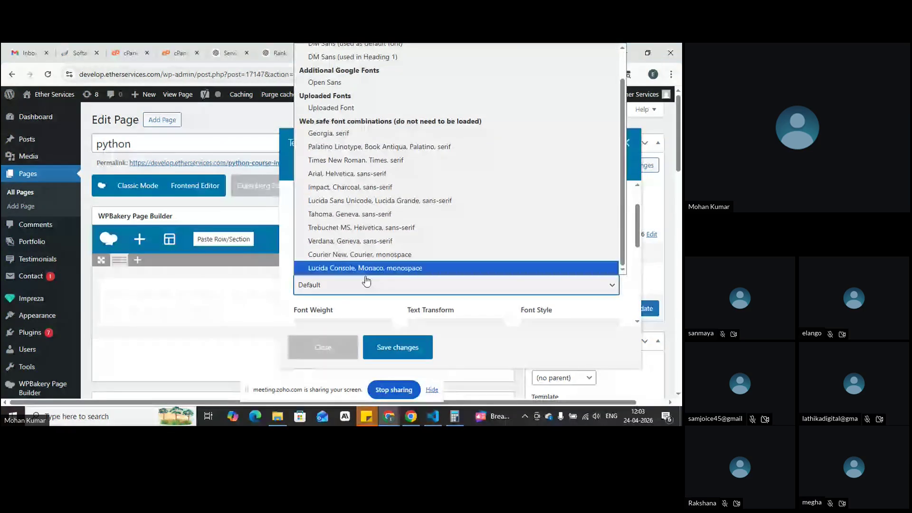
left_click(365, 148)
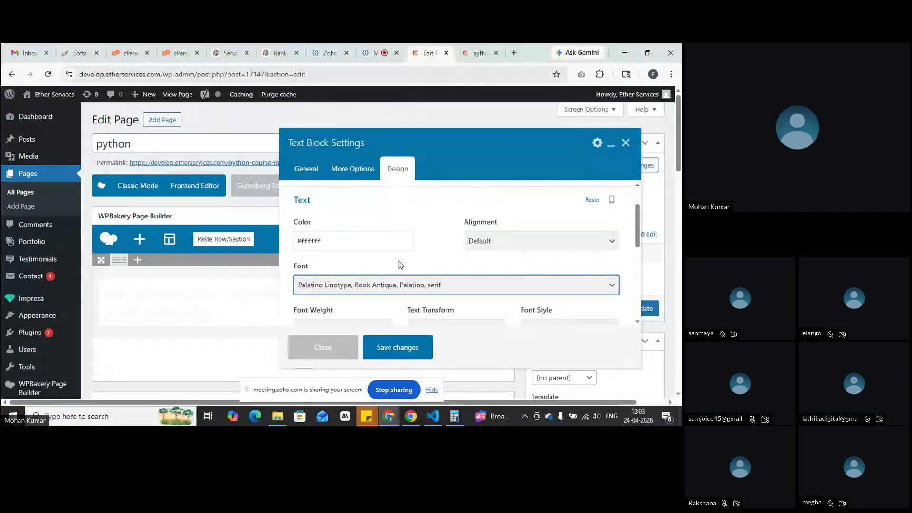
scroll(398, 265, "up", 1)
scroll(398, 264, "down", 3)
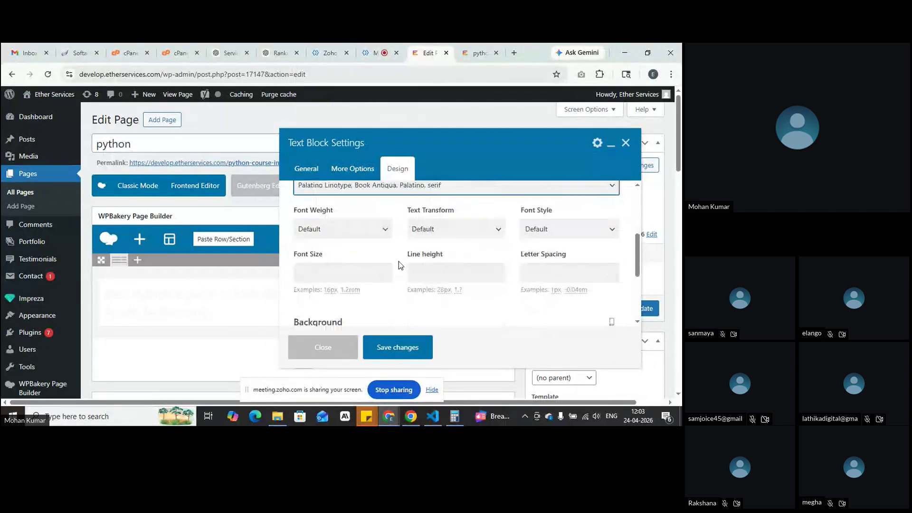
Step: Review font weight, style, size, line height and letter spacing, keeping them all at Default
left_click(312, 232)
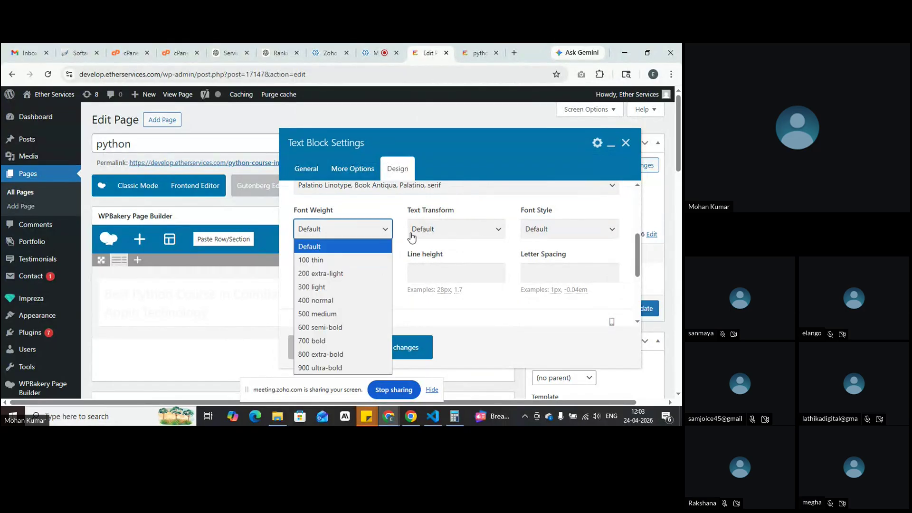
left_click(400, 249)
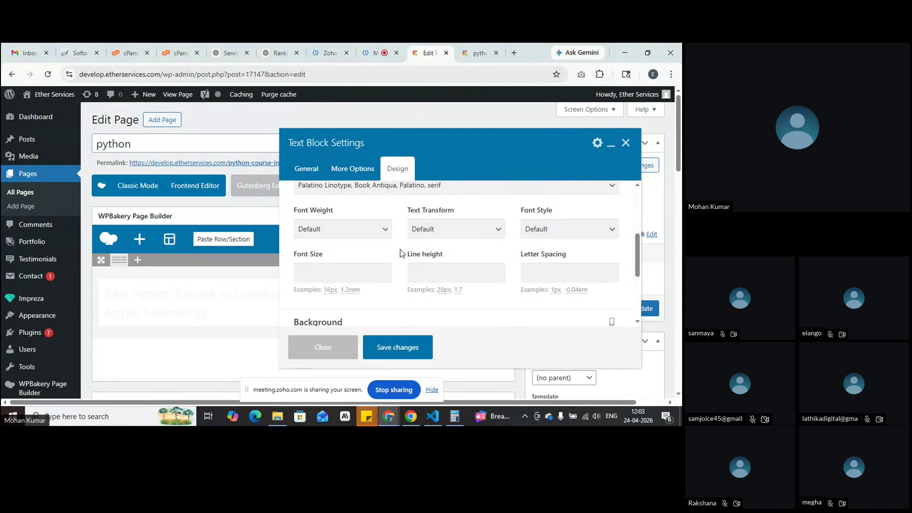
left_click(581, 238)
left_click(582, 242)
left_click(363, 269)
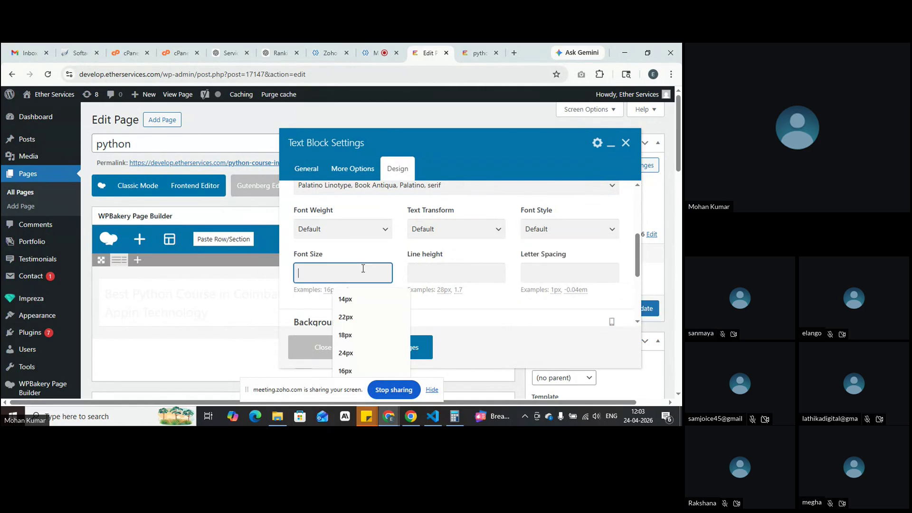
left_click(450, 278)
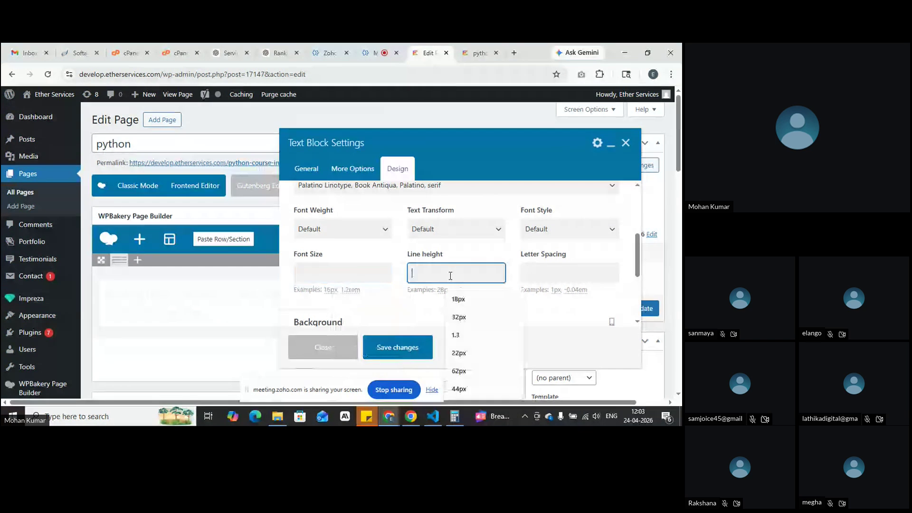
left_click(539, 277)
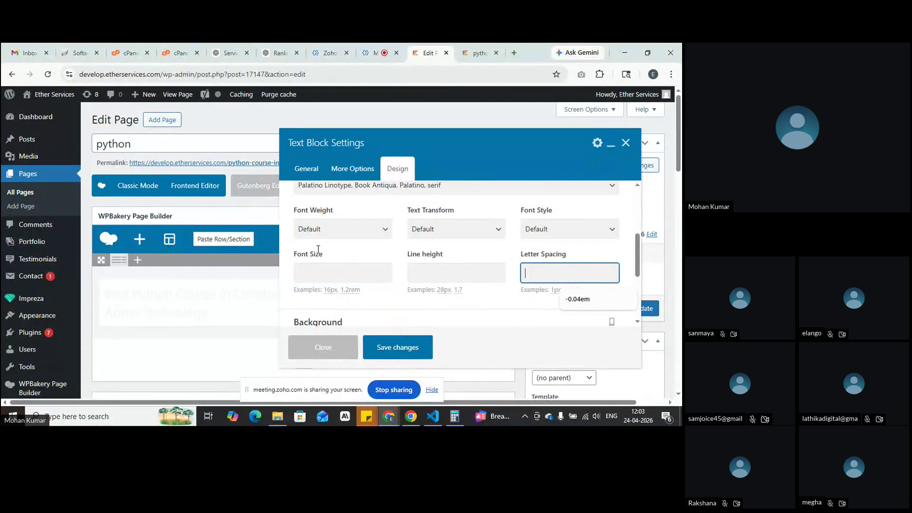
scroll(298, 269, "up", 1)
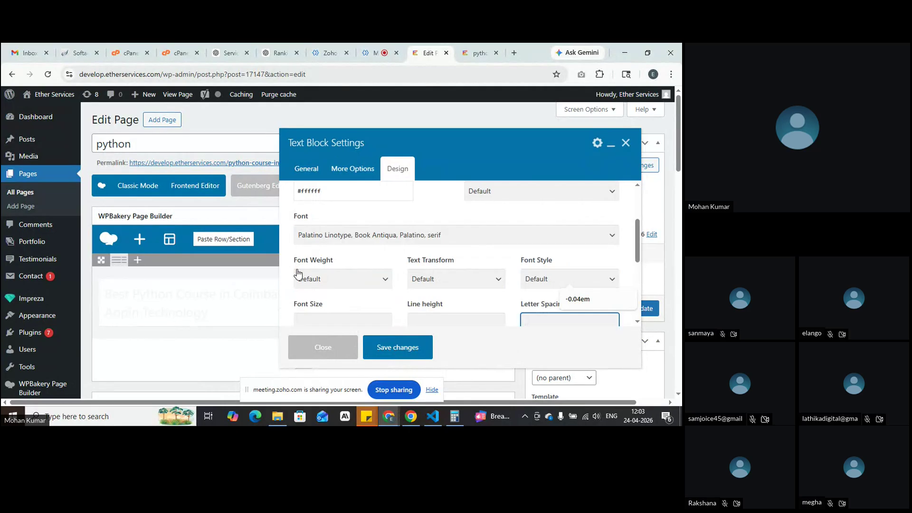
scroll(298, 275, "up", 2)
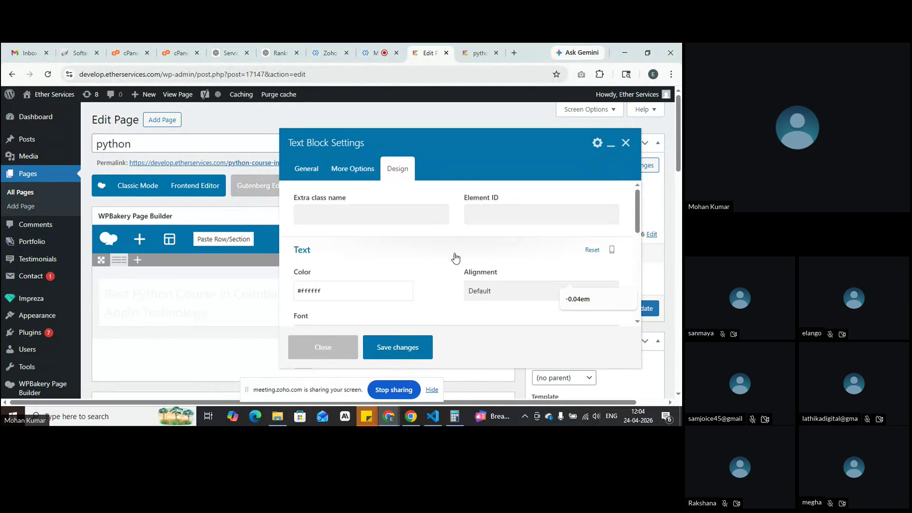
Step: Clear and reapply white as the block's Design text colour
left_click(592, 249)
left_click(329, 288)
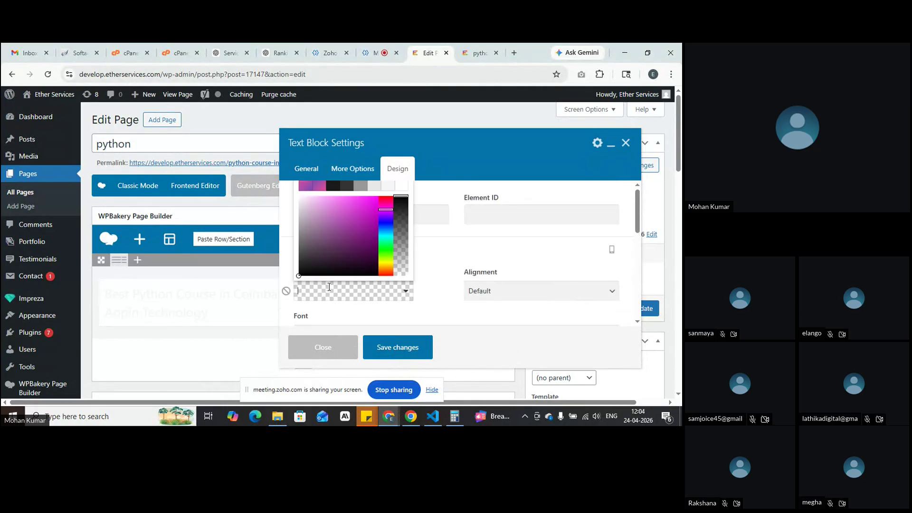
left_click(401, 188)
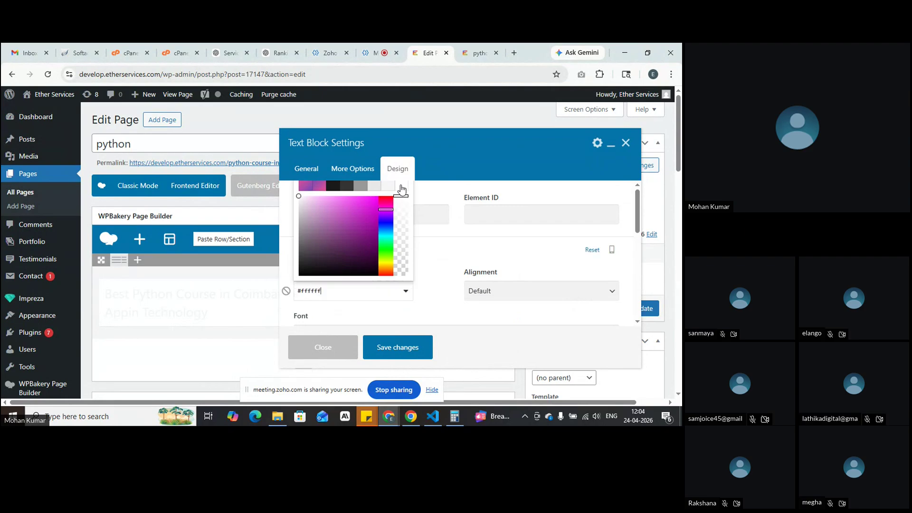
left_click(445, 268)
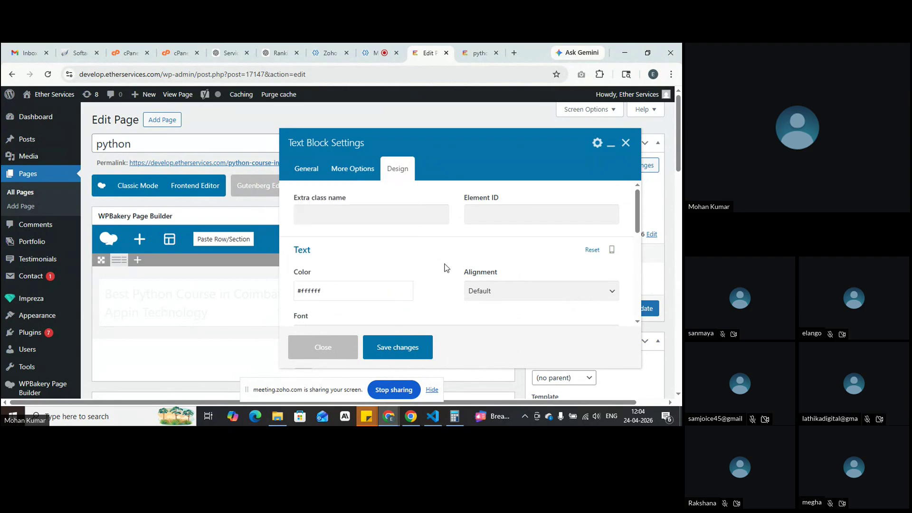
Step: Colour the selected heading text dark instead of white and save the text block
left_click(313, 174)
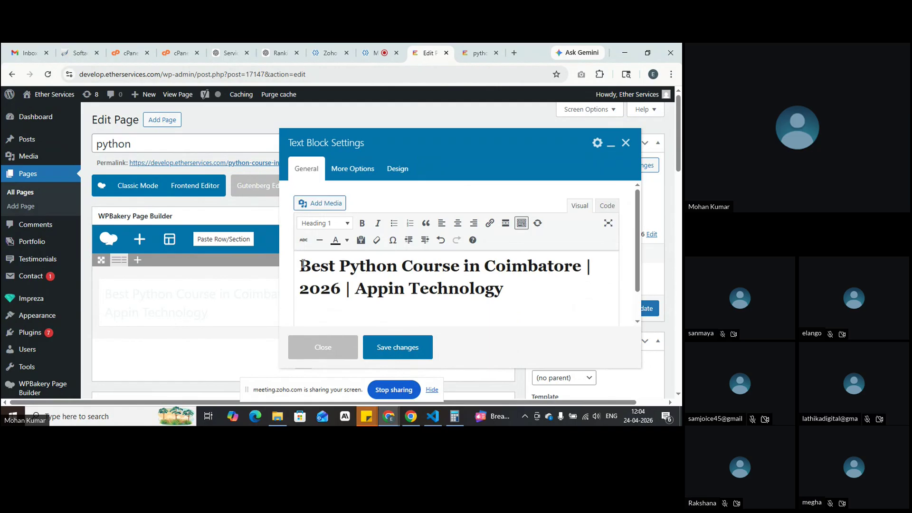
left_click_drag(302, 264, 507, 299)
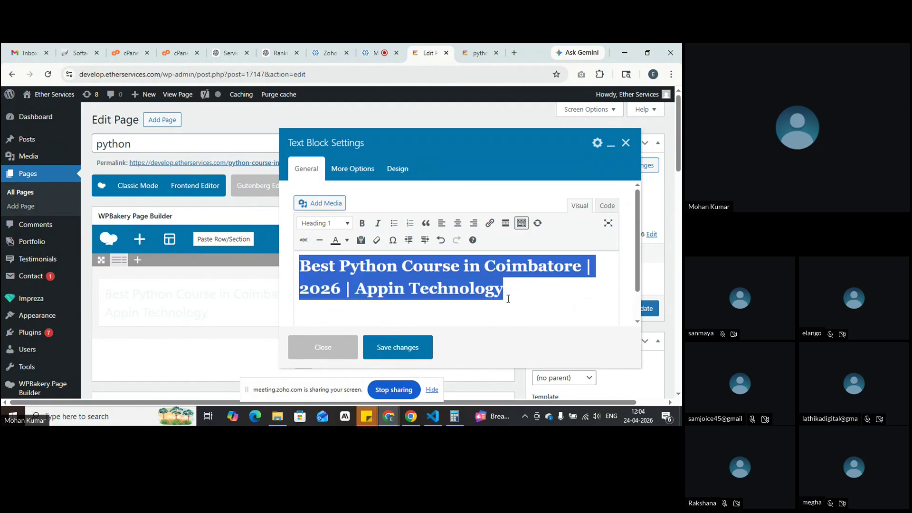
left_click(347, 240)
left_click(373, 257)
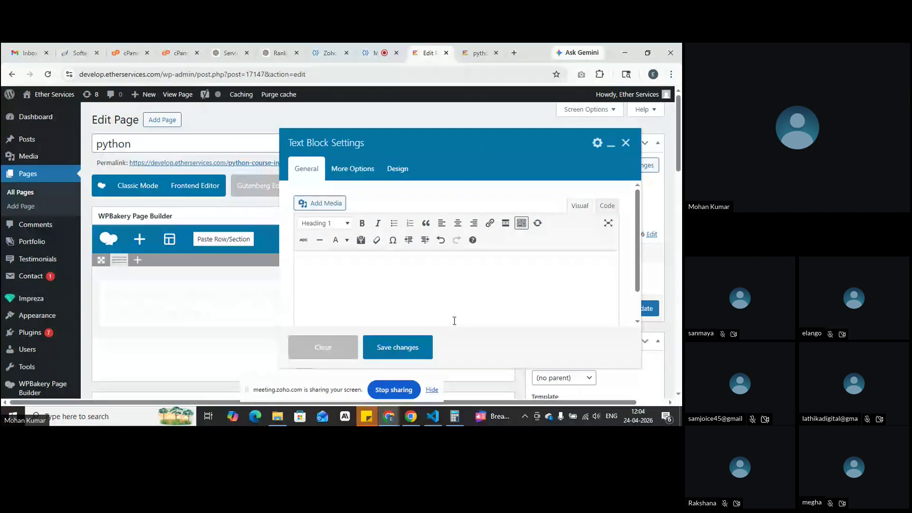
left_click_drag(583, 295, 299, 244)
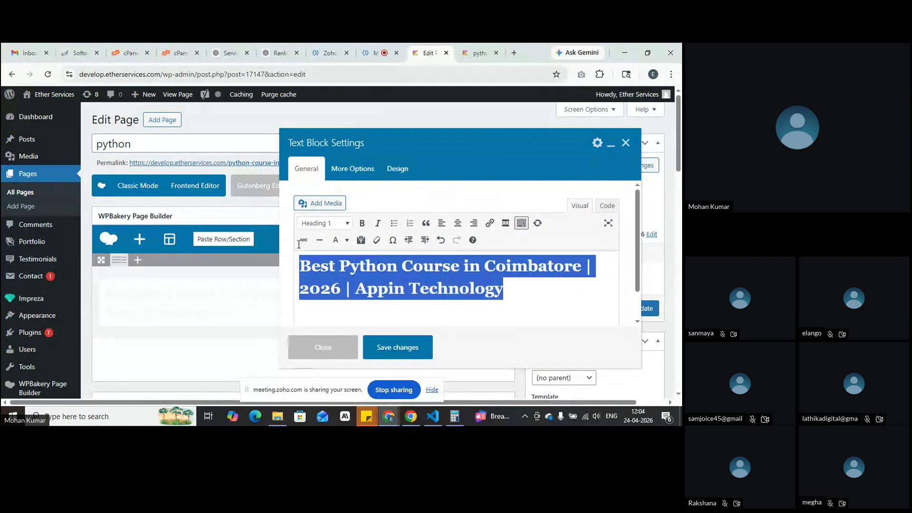
left_click(347, 240)
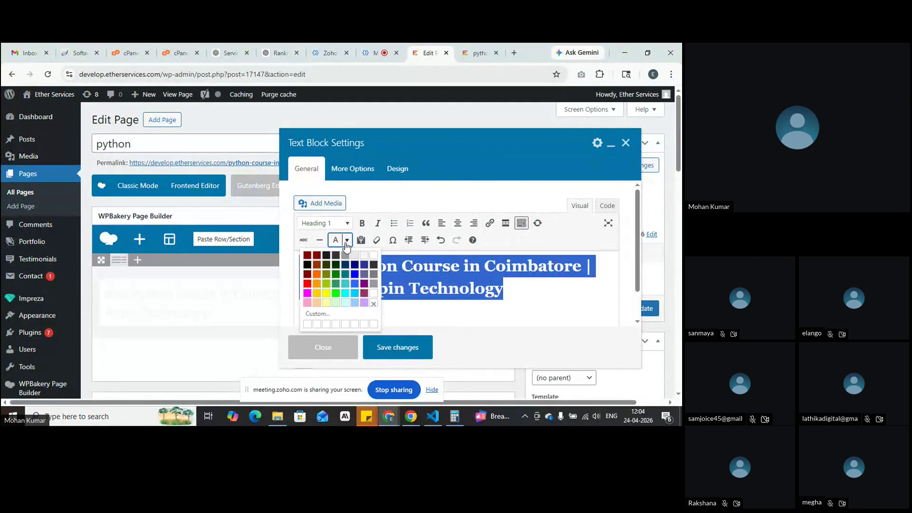
left_click(334, 258)
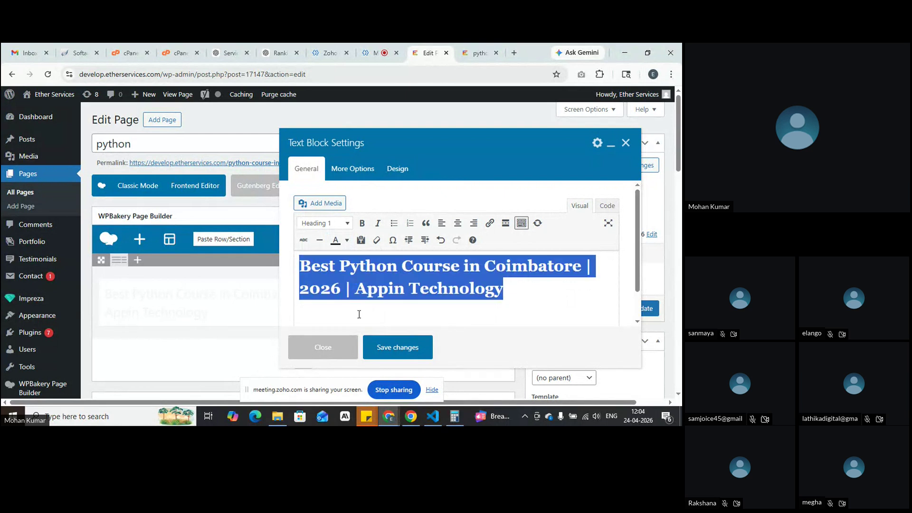
left_click(376, 342)
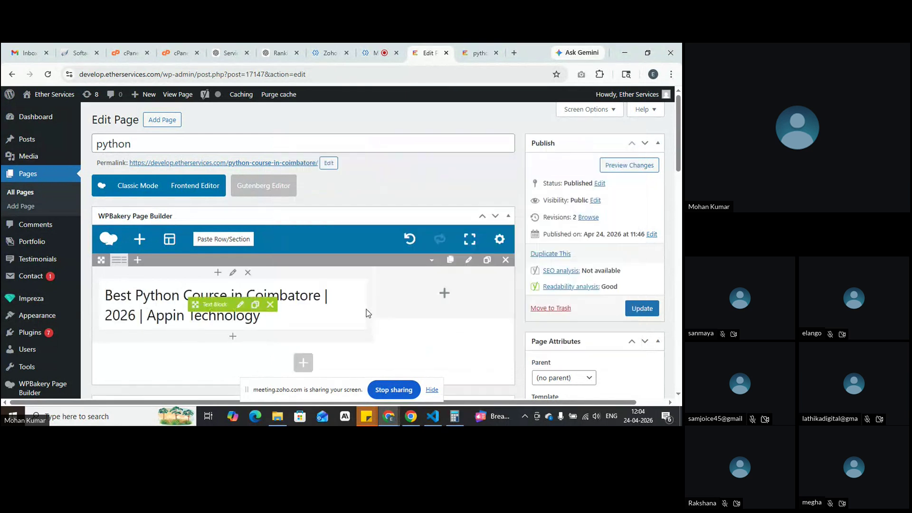
Step: Drop the duplicated heading block, confirm its Design text colour #ffffff, and save the settings
left_click(255, 304)
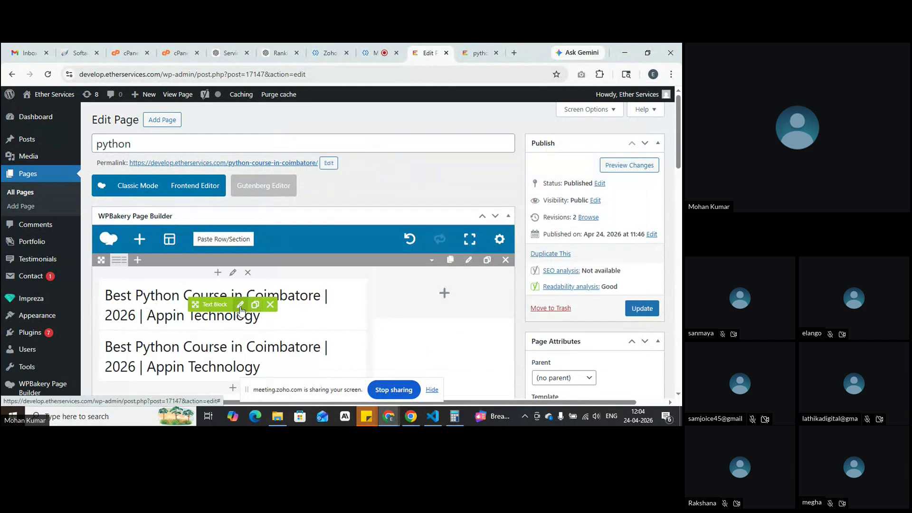
left_click(240, 305)
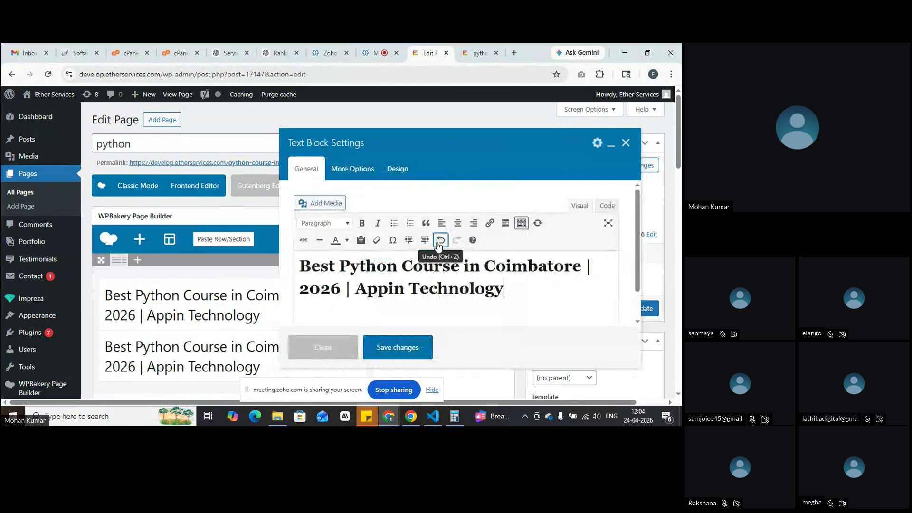
left_click(399, 169)
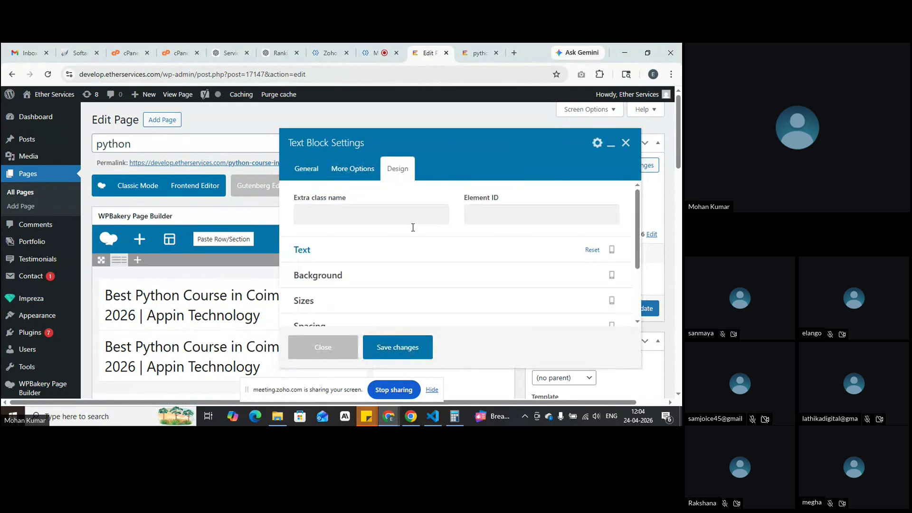
left_click(350, 256)
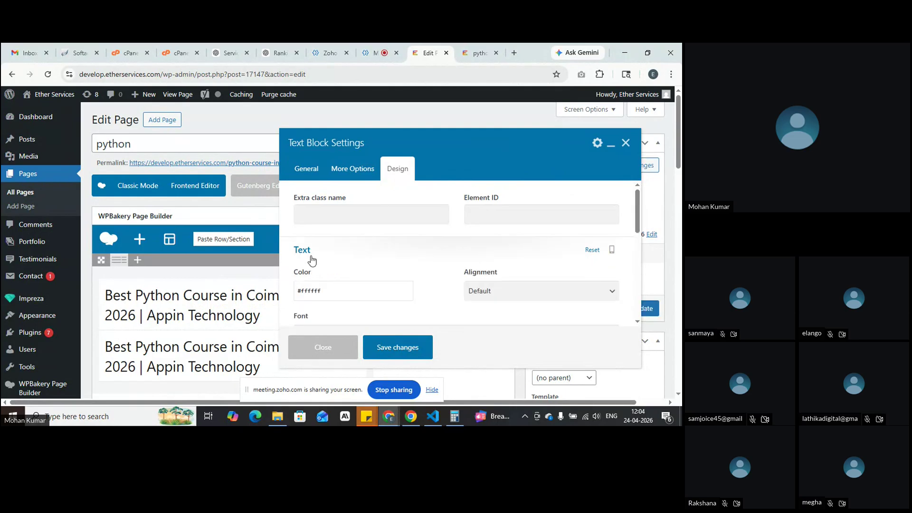
left_click_drag(296, 270, 319, 273)
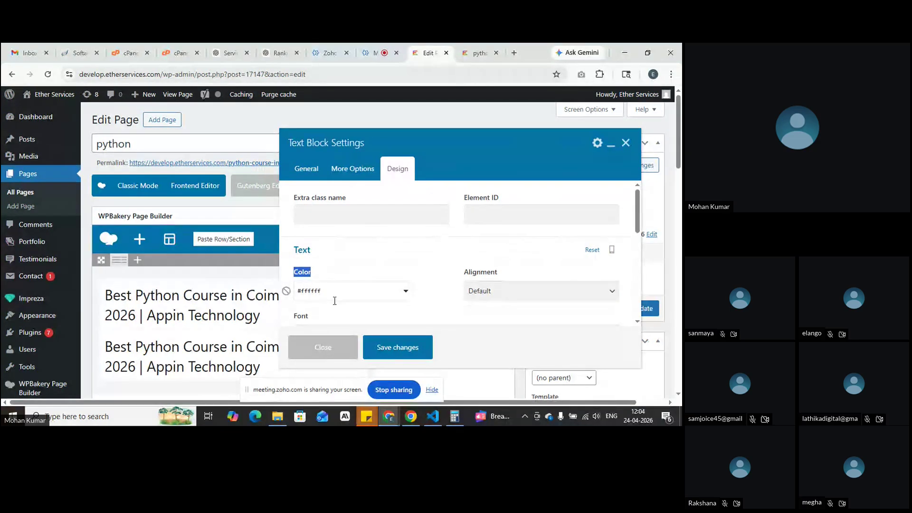
left_click(399, 351)
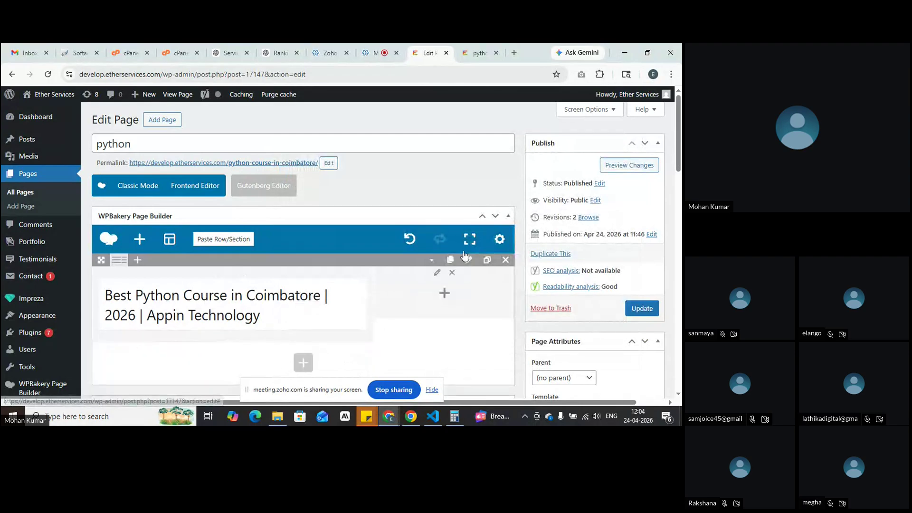
left_click(628, 166)
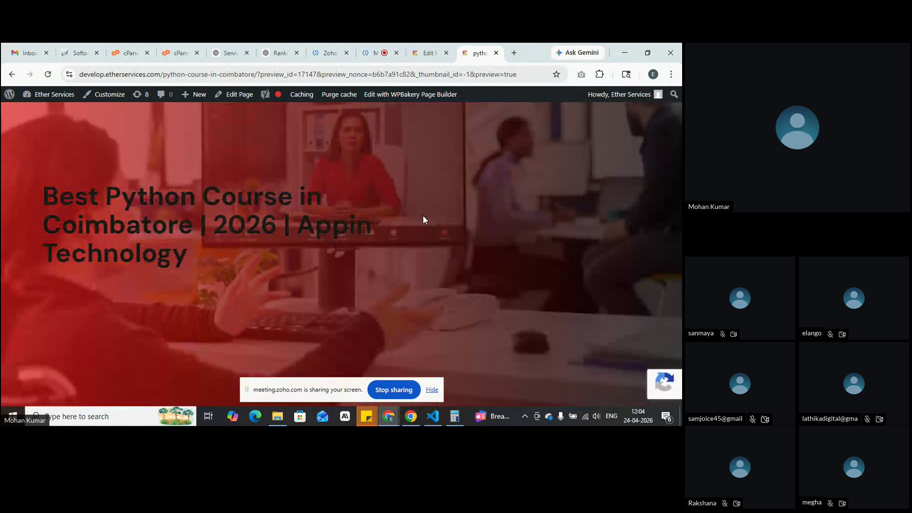
left_click_drag(28, 186, 2, 194)
left_click(263, 283)
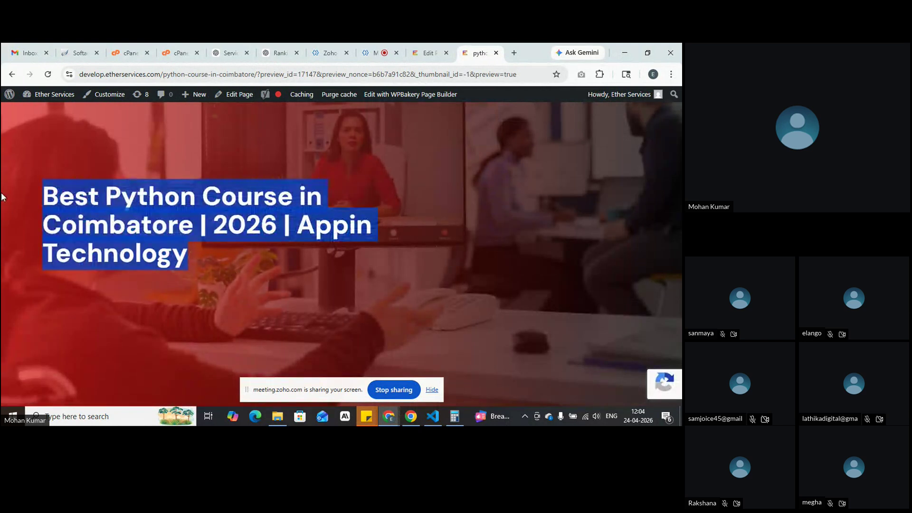
left_click(428, 53)
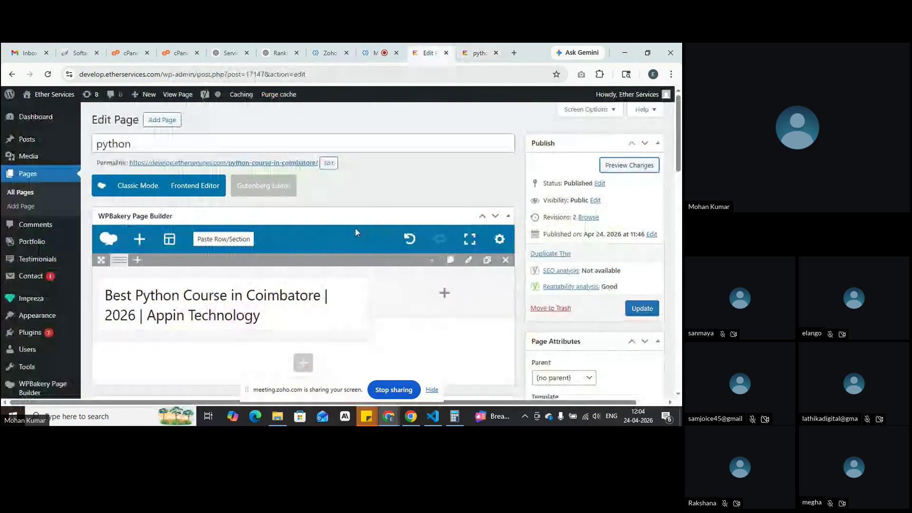
left_click(245, 293)
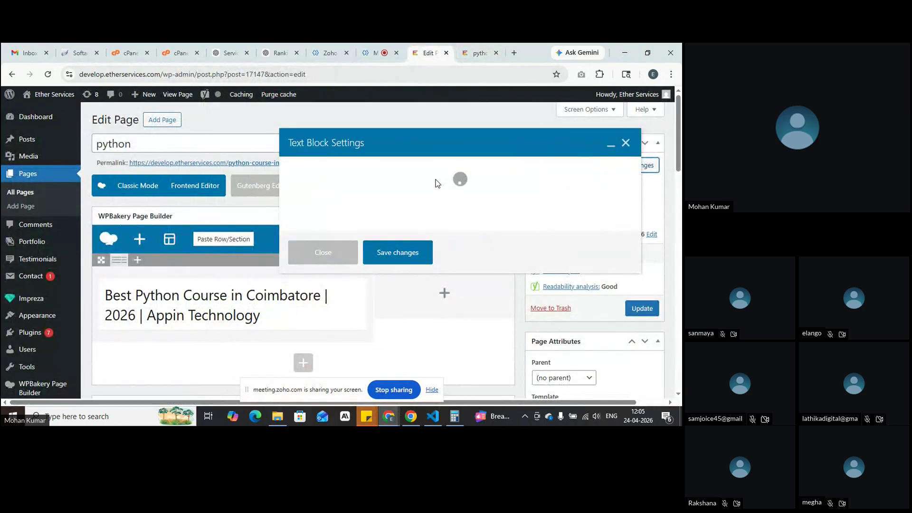
left_click(405, 169)
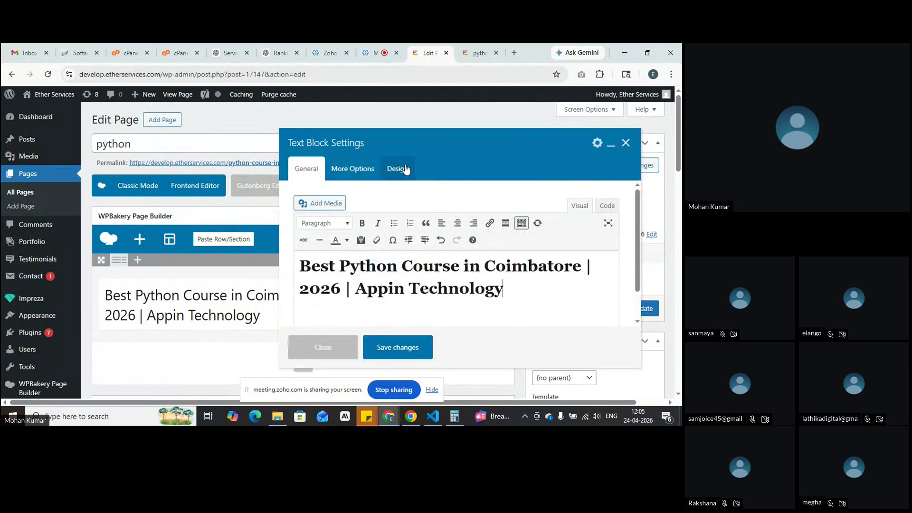
left_click(398, 248)
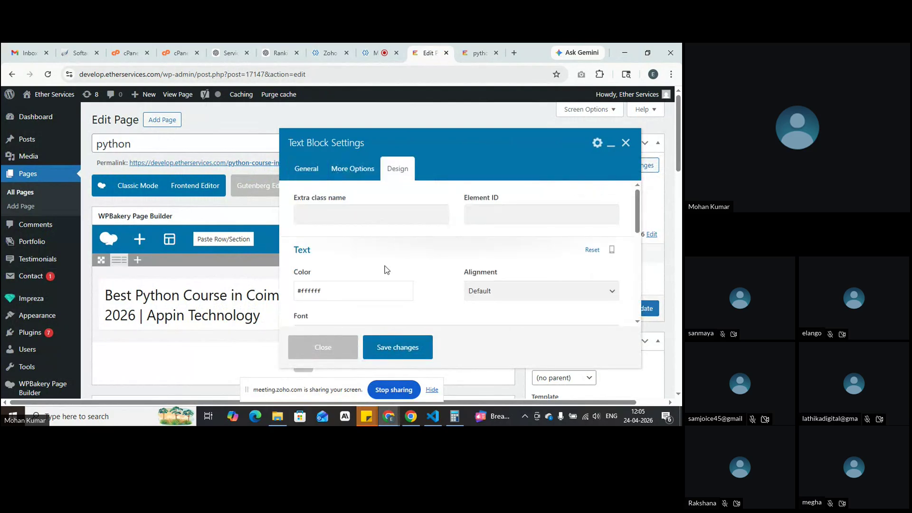
left_click(329, 291)
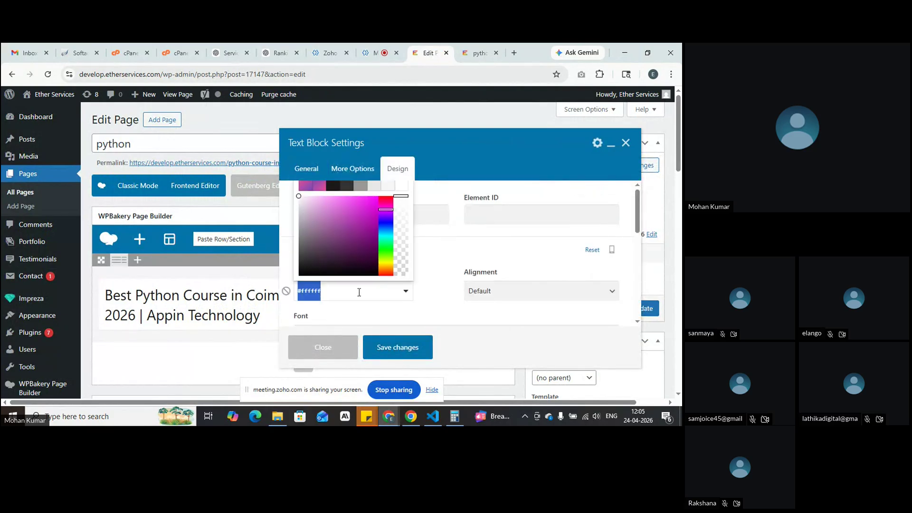
left_click(438, 294)
left_click(400, 349)
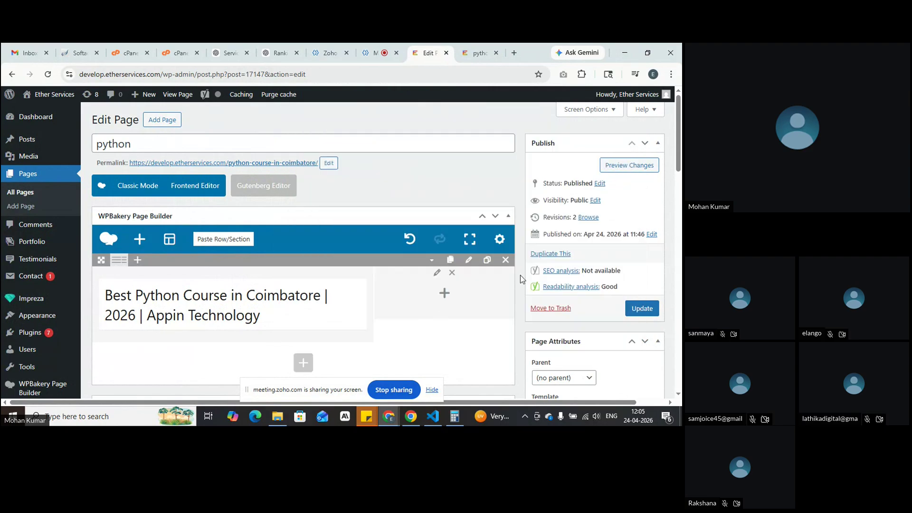
Step: Give the hero row white #ffffff text in its Design > Text settings and save
left_click(469, 261)
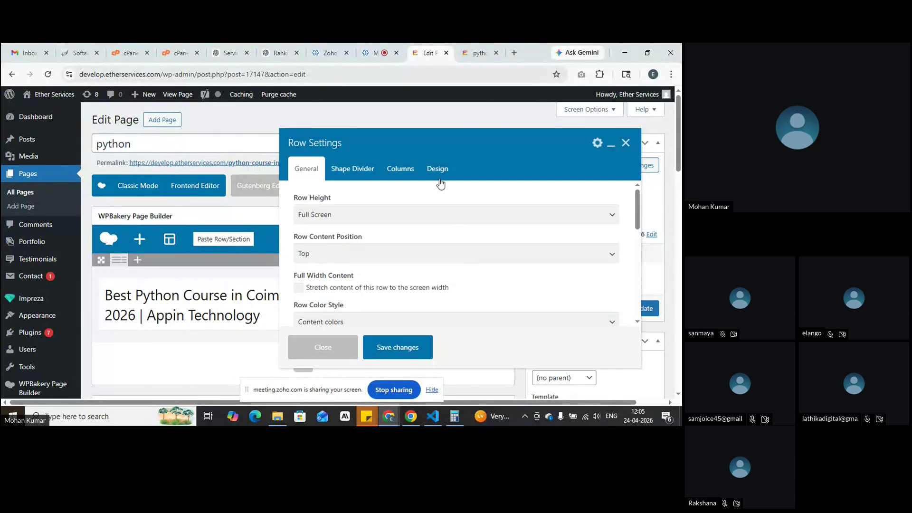
left_click(442, 174)
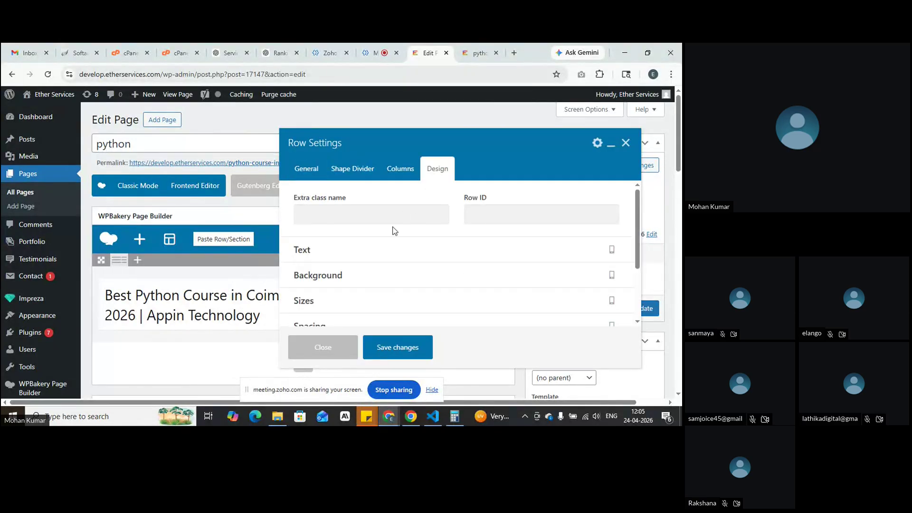
scroll(375, 258, "down", 1)
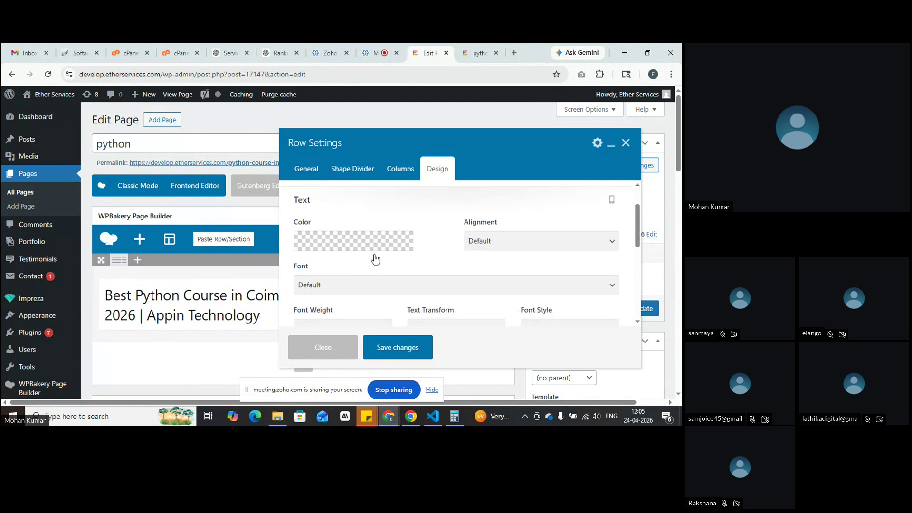
left_click(349, 241)
left_click(401, 265)
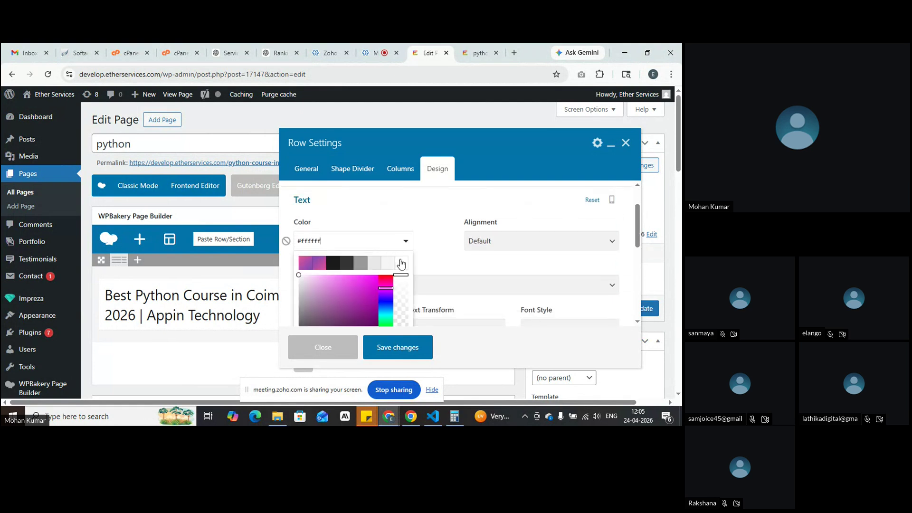
left_click(411, 347)
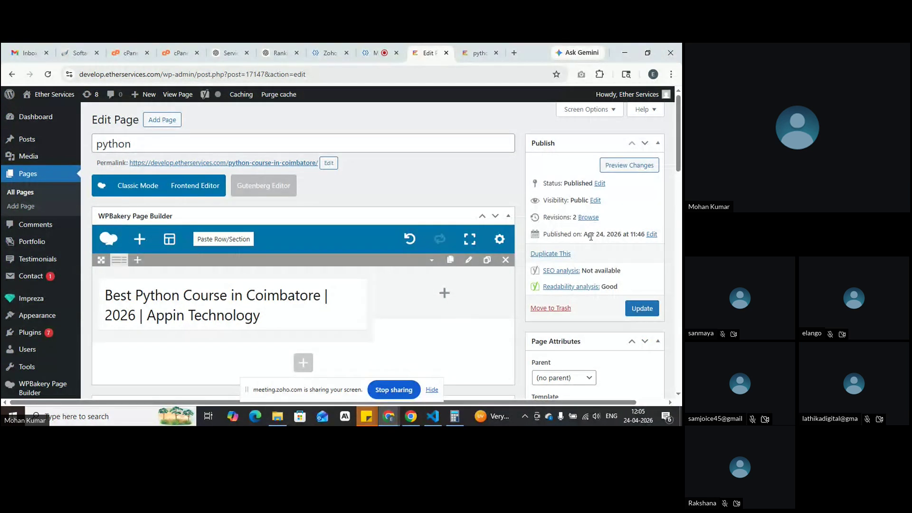
Step: Preview the hero again, then review the hero row's Design settings and save them
left_click(617, 167)
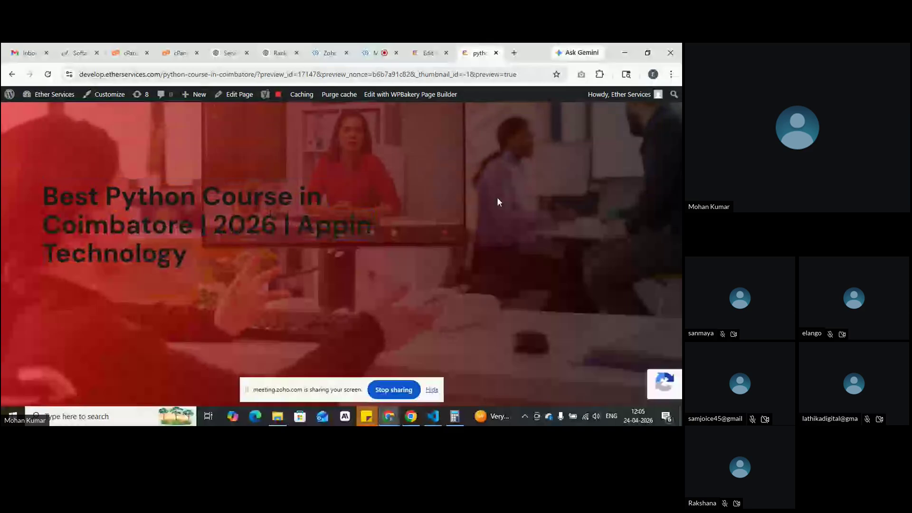
left_click(425, 48)
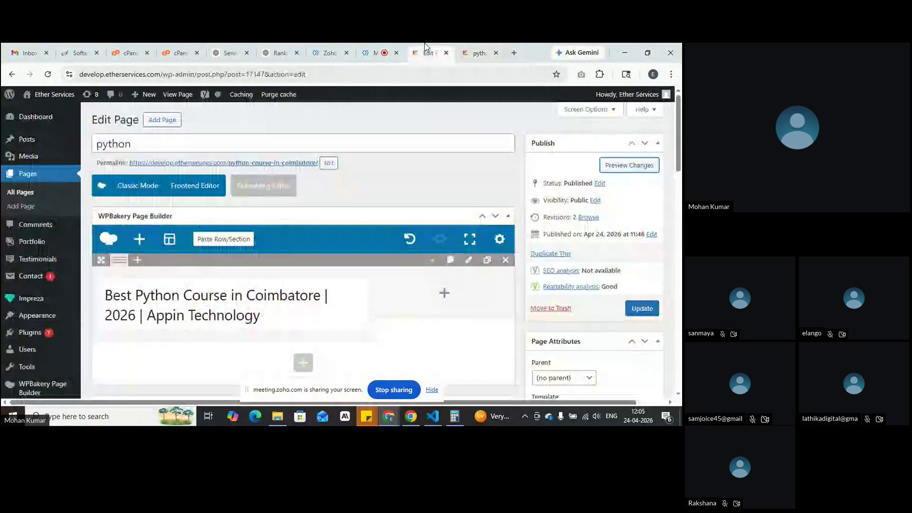
left_click(472, 263)
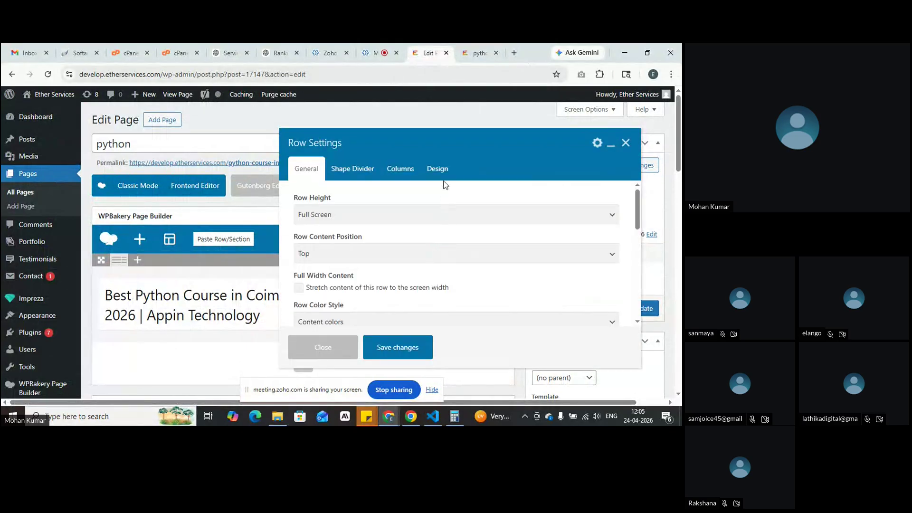
left_click(444, 174)
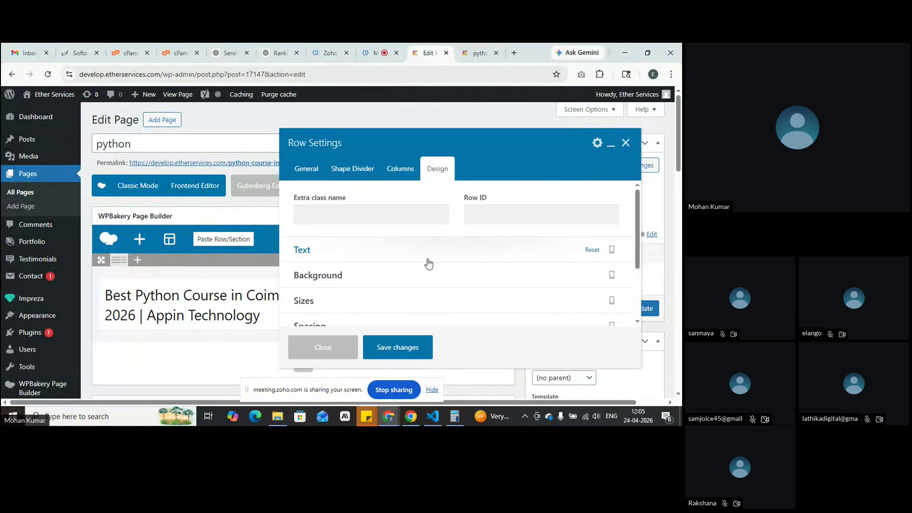
left_click(416, 340)
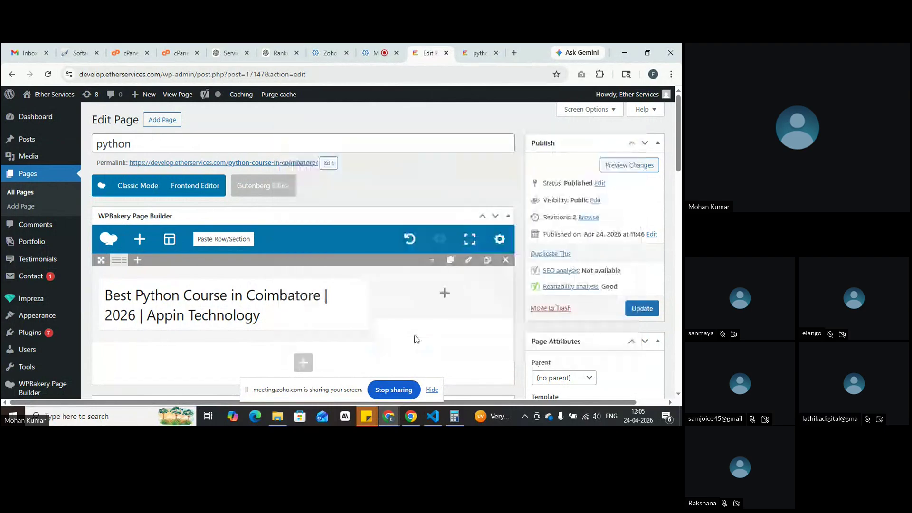
Step: Review the heading text block's Design styling, save it, and reopen the hero row settings
left_click(240, 305)
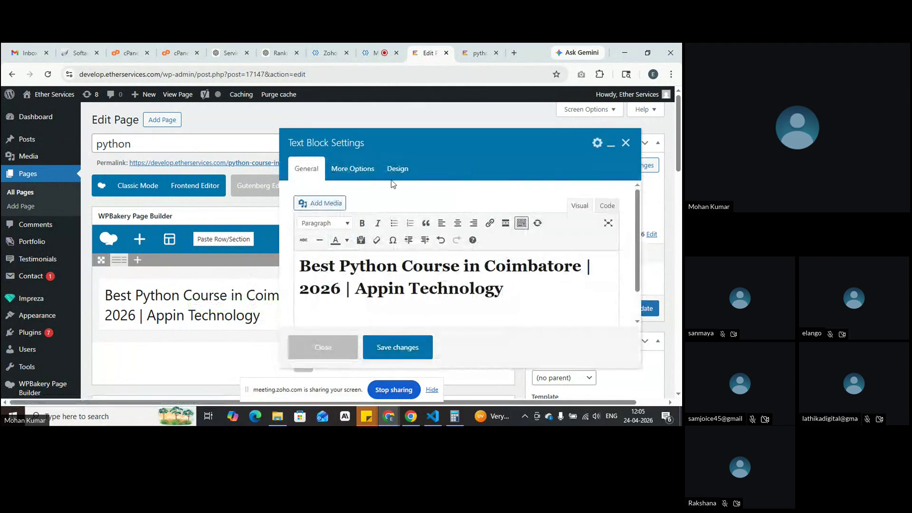
left_click(394, 175)
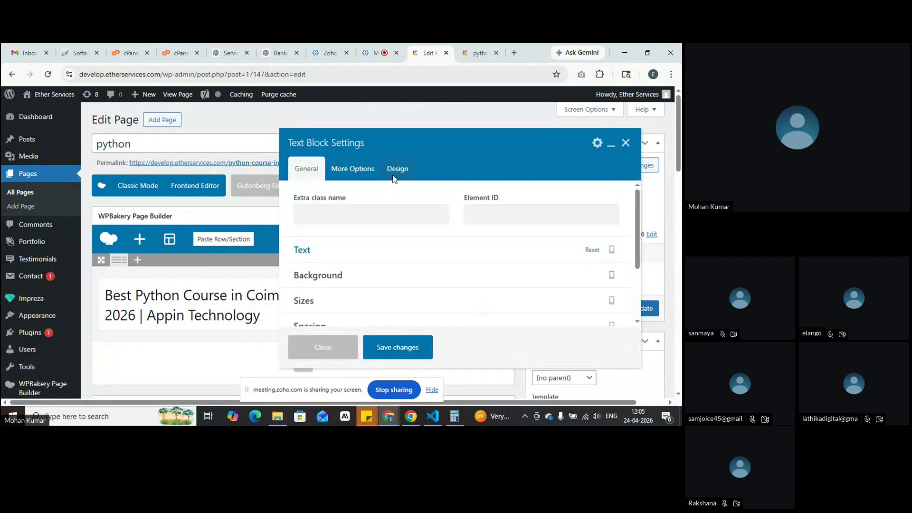
left_click(432, 251)
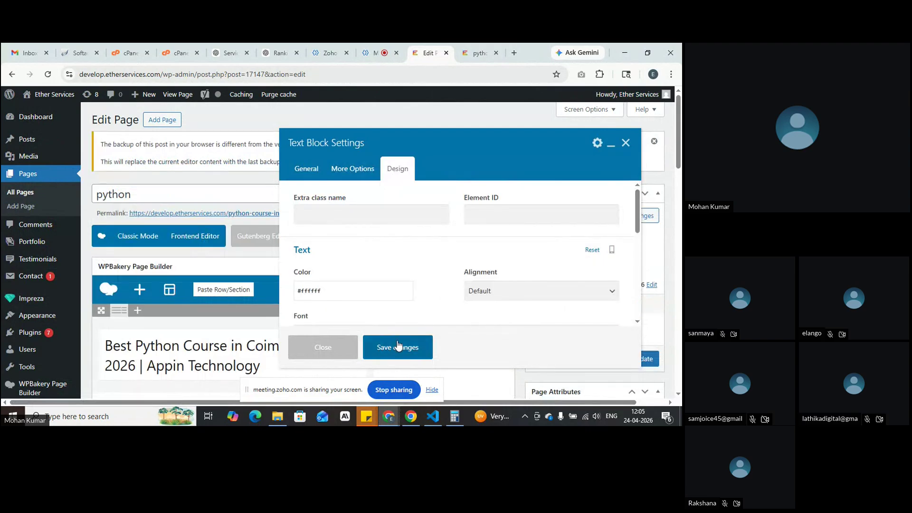
left_click(398, 346)
left_click(470, 311)
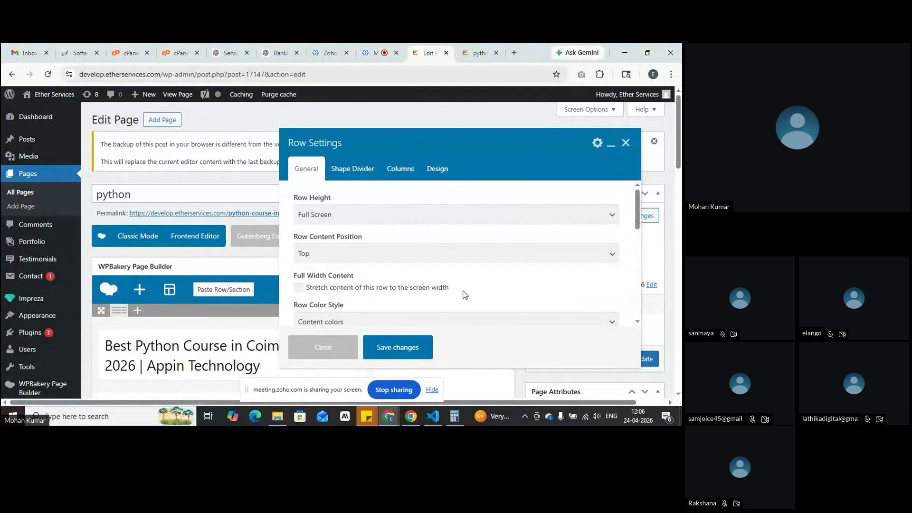
Step: Set the hero row's Color Style to Alternate Content colors and preview the result
scroll(465, 295, "down", 1)
left_click(467, 279)
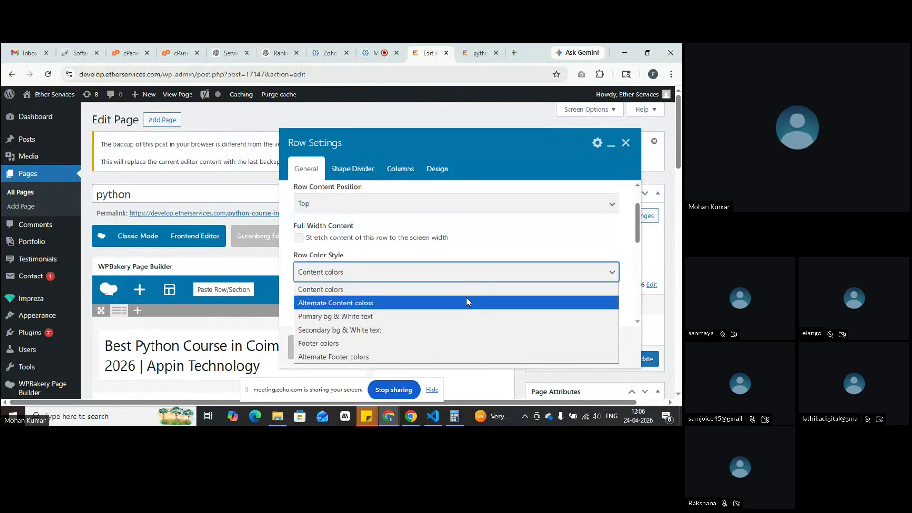
left_click(466, 303)
left_click(390, 351)
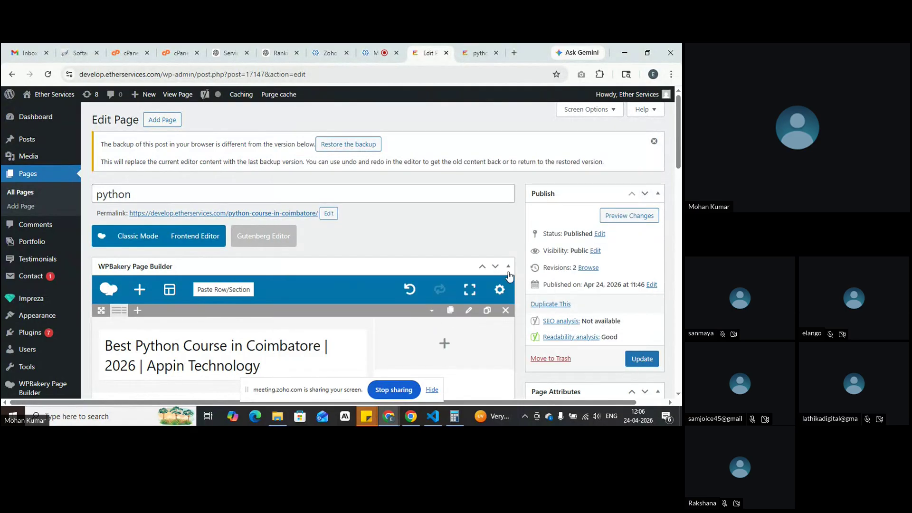
left_click(618, 219)
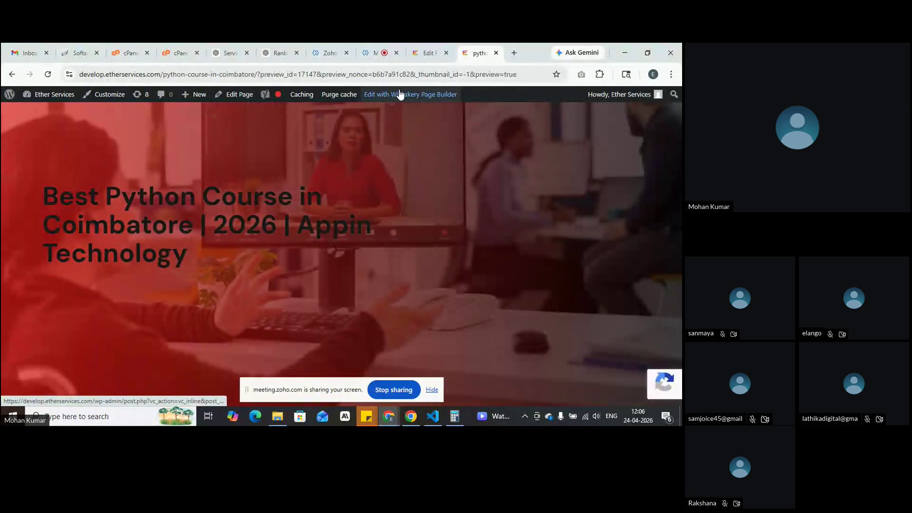
left_click(420, 54)
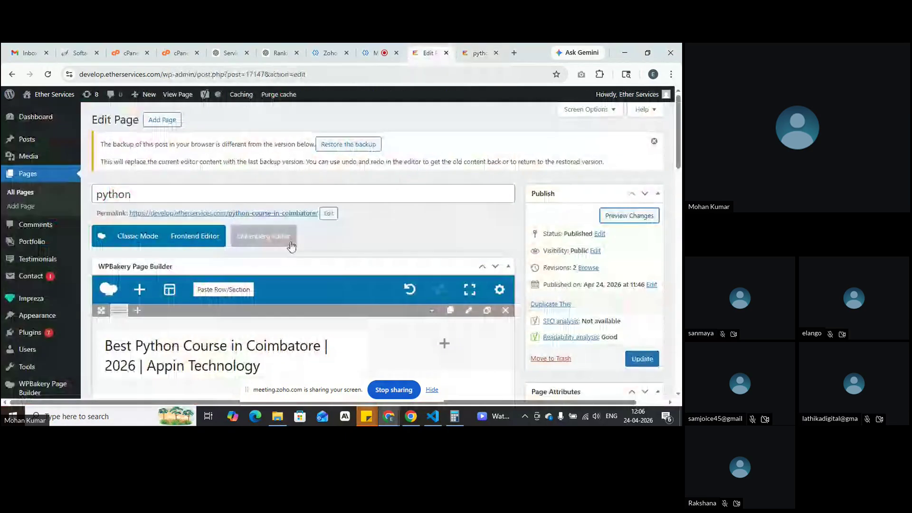
Step: Check the heading text block's format and Design options, then save it unchanged
scroll(284, 234, "down", 1)
scroll(283, 230, "down", 1)
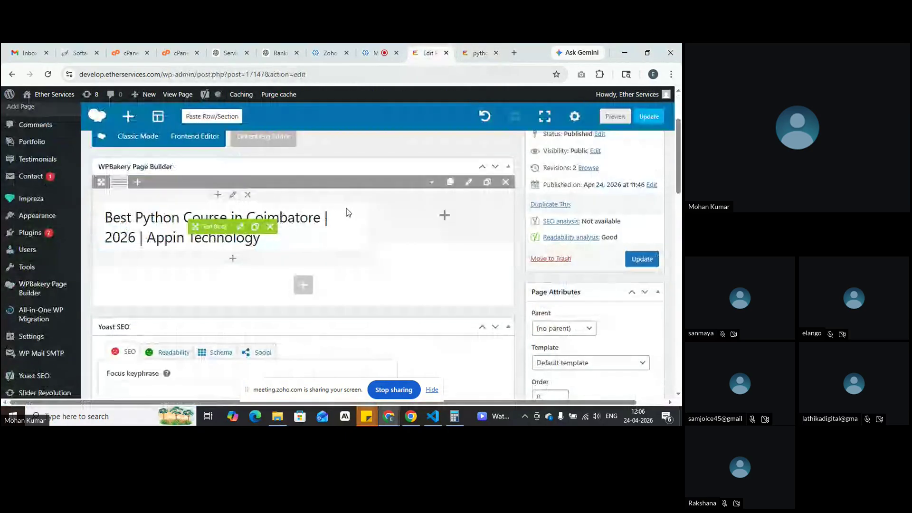
left_click(239, 228)
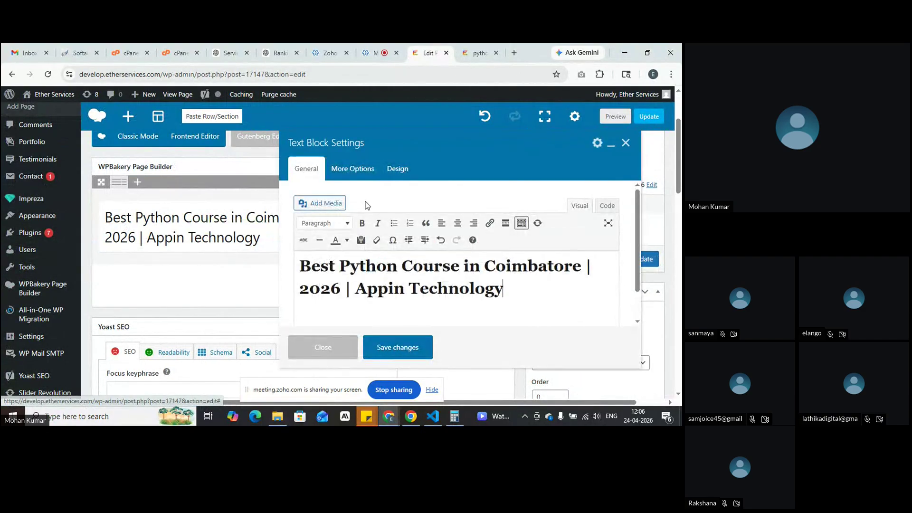
left_click(385, 269)
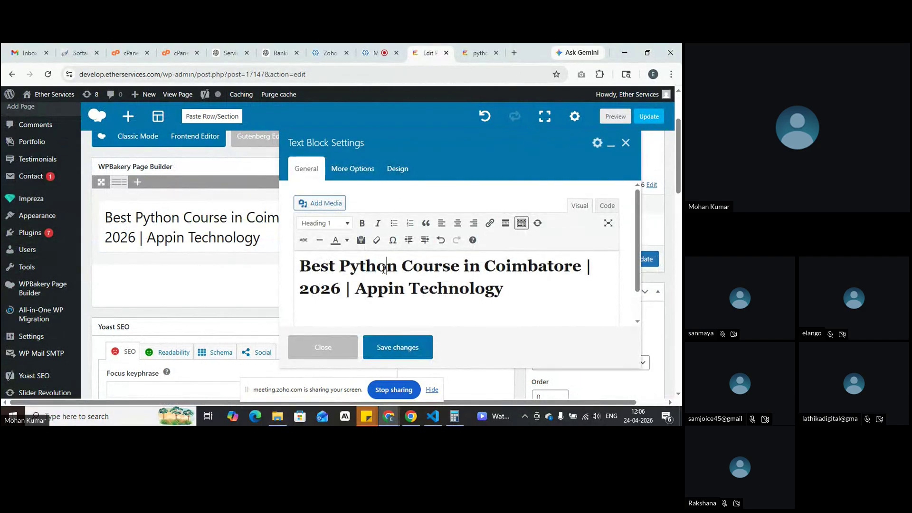
left_click(398, 175)
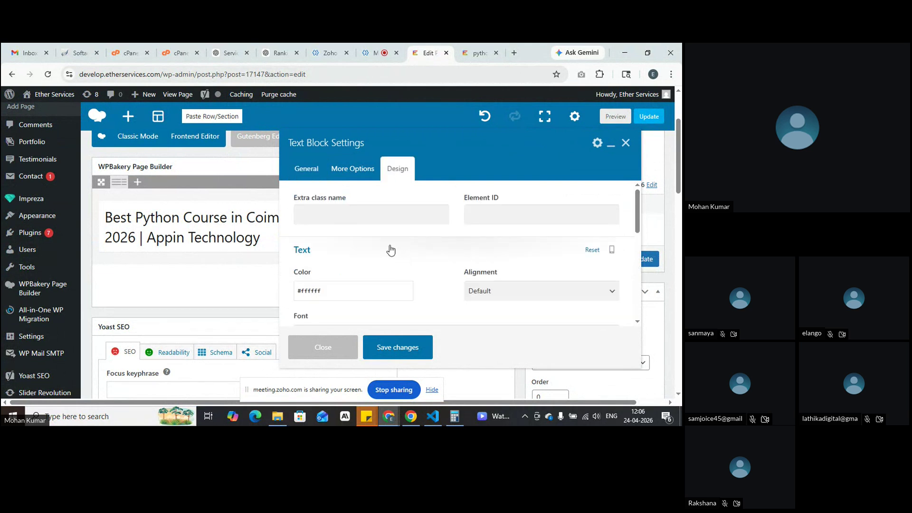
scroll(390, 251, "down", 3)
scroll(389, 245, "down", 3)
scroll(390, 245, "up", 3)
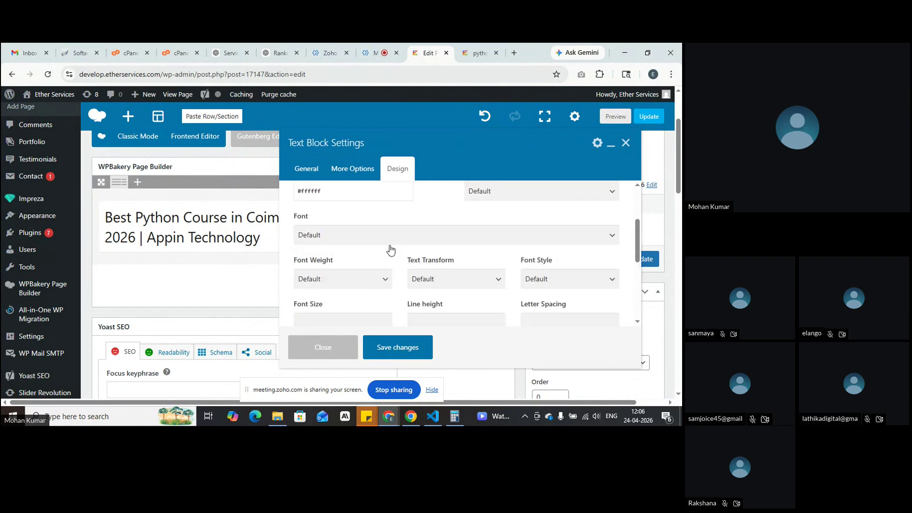
scroll(389, 247, "up", 3)
left_click(306, 169)
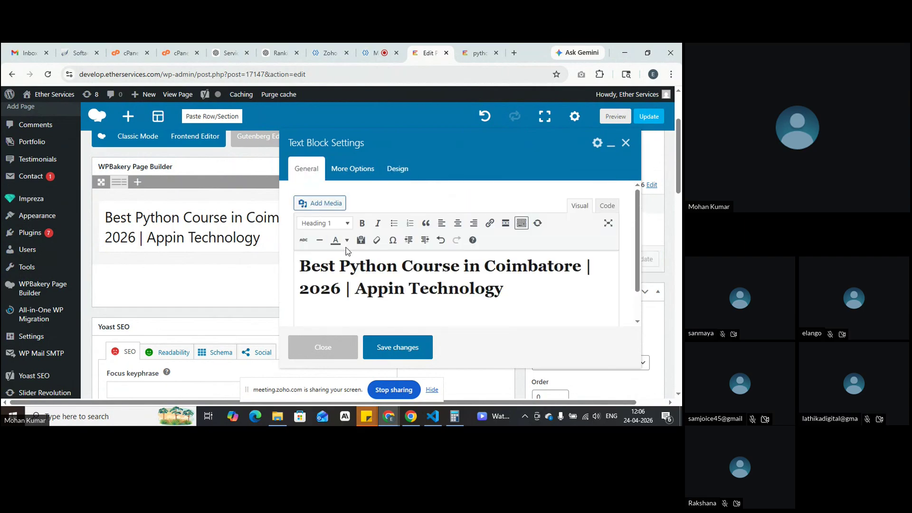
left_click(398, 350)
Step: Re-save the hero row, then give the heading column white (#ffffff) text colour
left_click(466, 185)
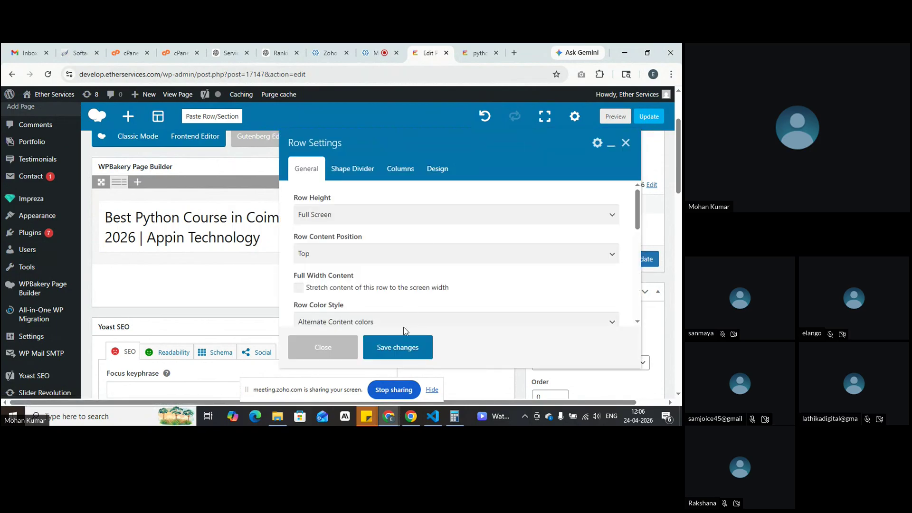
left_click(401, 347)
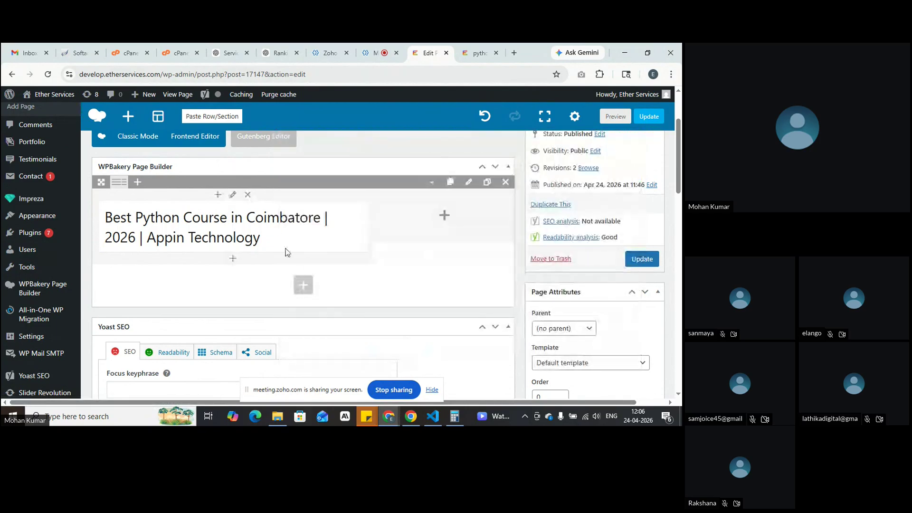
left_click(232, 196)
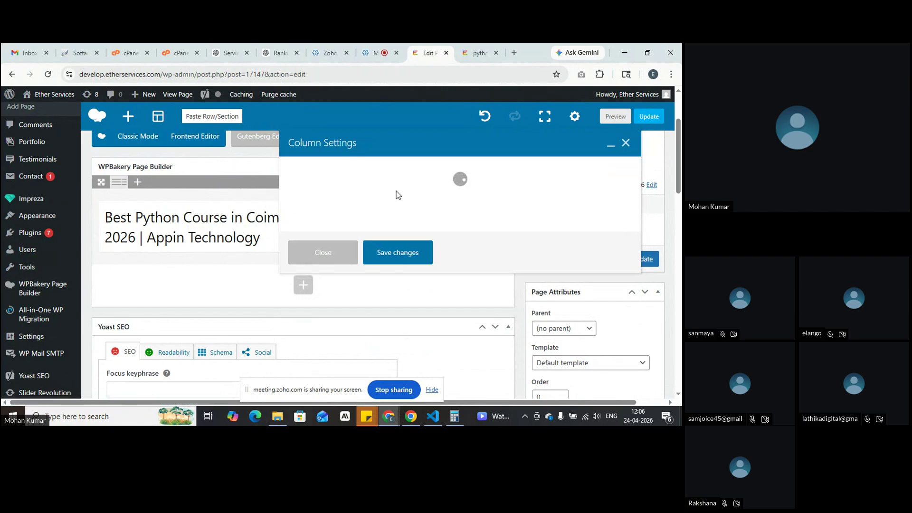
left_click(338, 170)
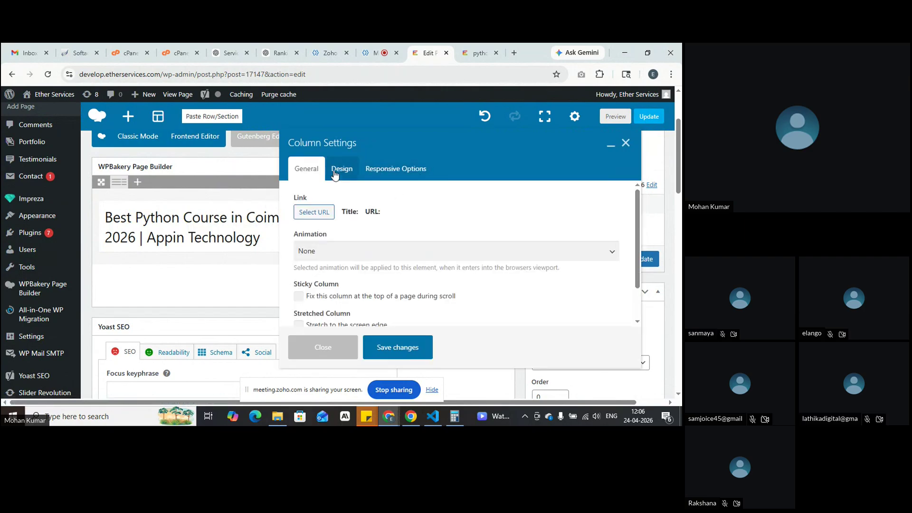
left_click(318, 250)
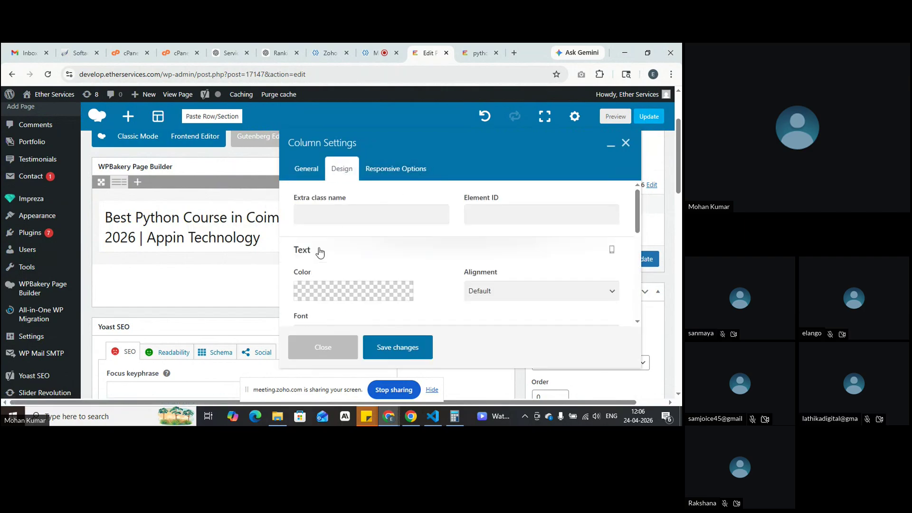
left_click(348, 292)
left_click(400, 192)
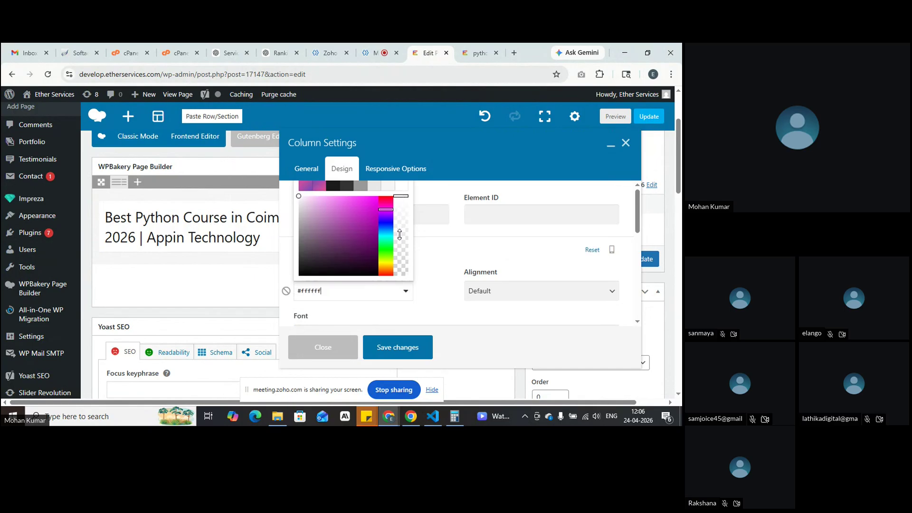
left_click(396, 342)
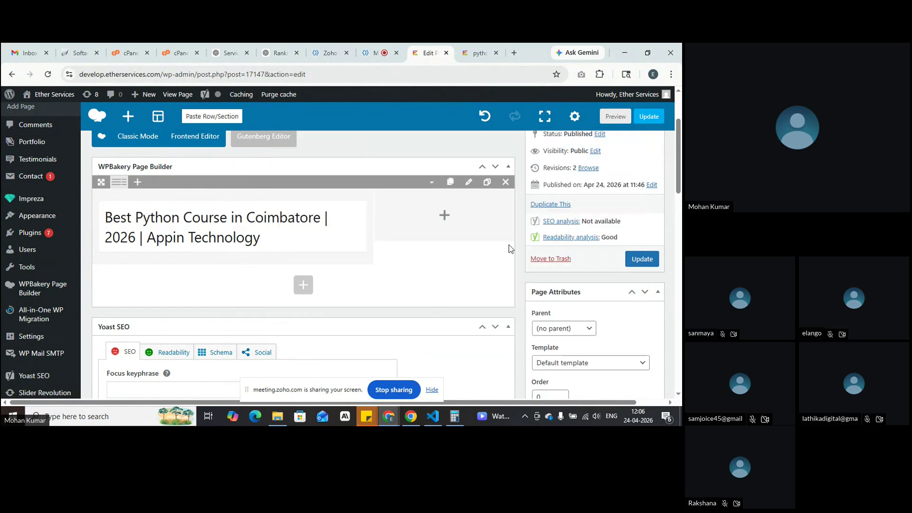
Step: Preview the page, then save the page changes from the editor
left_click(608, 120)
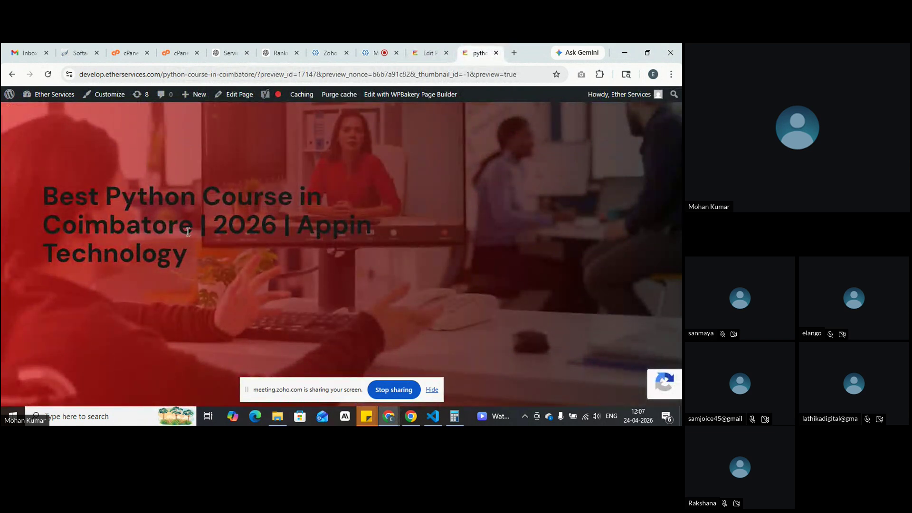
left_click(424, 52)
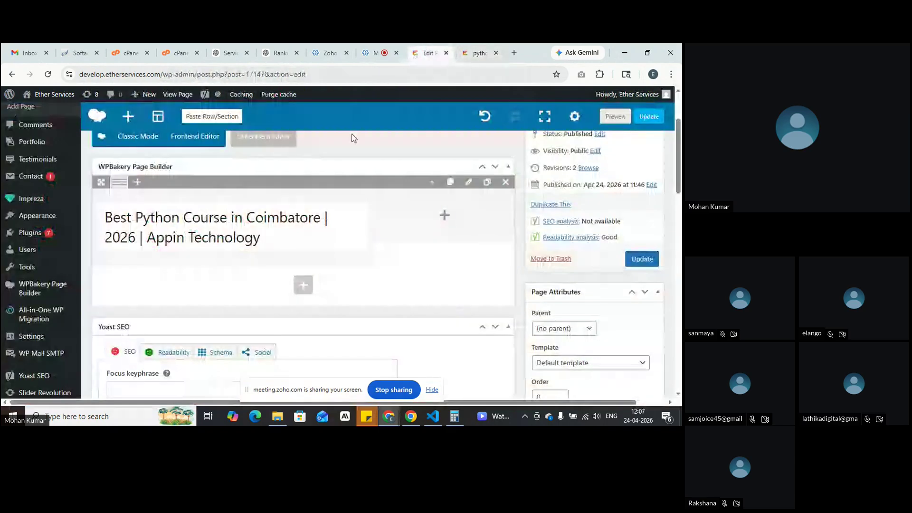
scroll(352, 214, "up", 2)
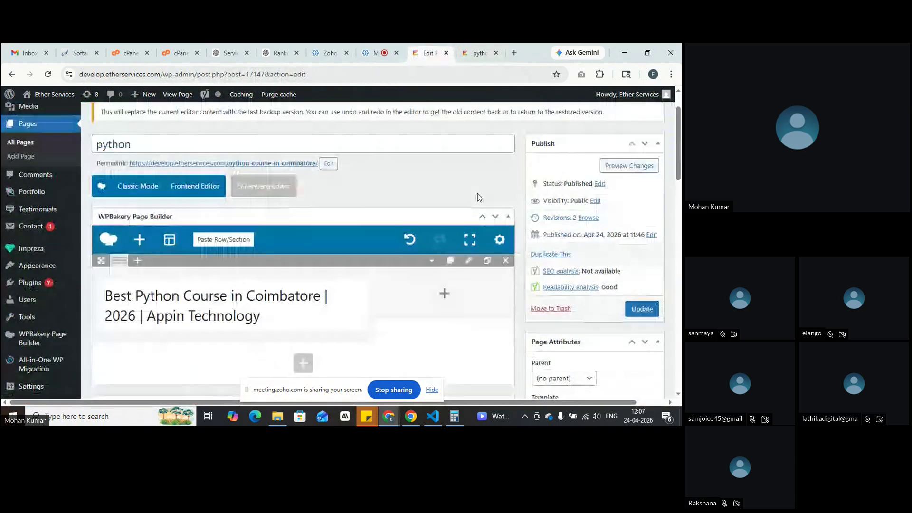
left_click(499, 239)
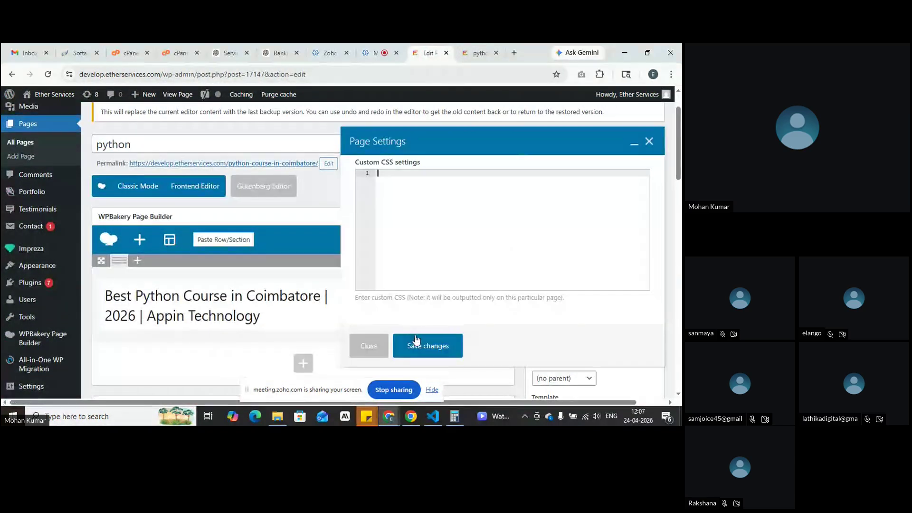
left_click(640, 309)
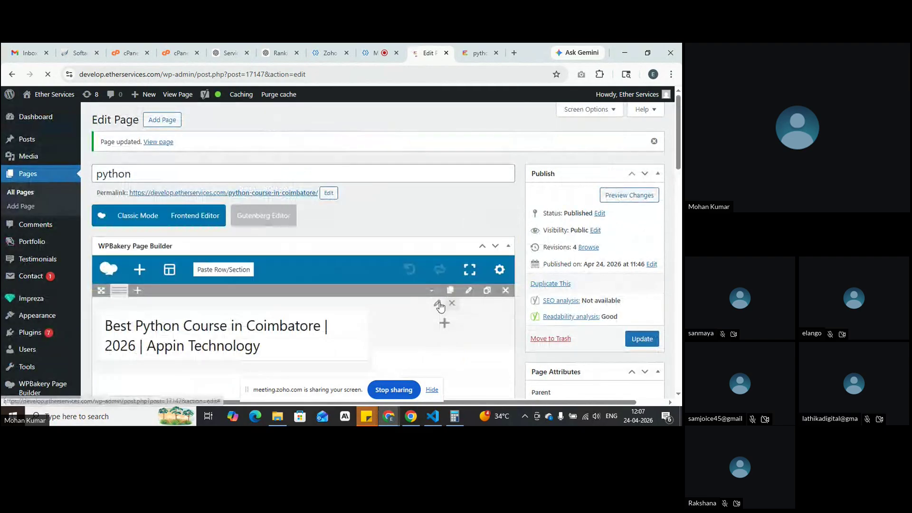
Step: Set the hero row to Primary bg & White text, update the page and preview it
left_click(470, 291)
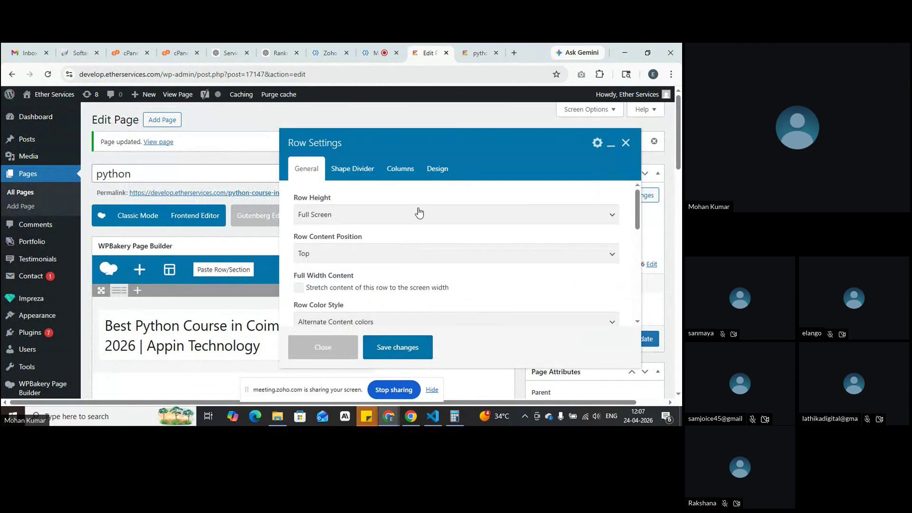
scroll(419, 213, "down", 3)
left_click(418, 224)
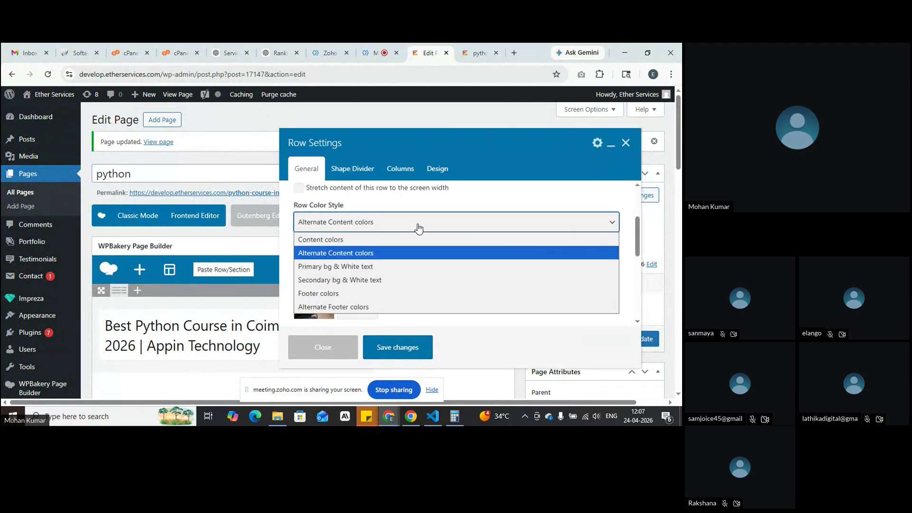
left_click(415, 266)
left_click(406, 349)
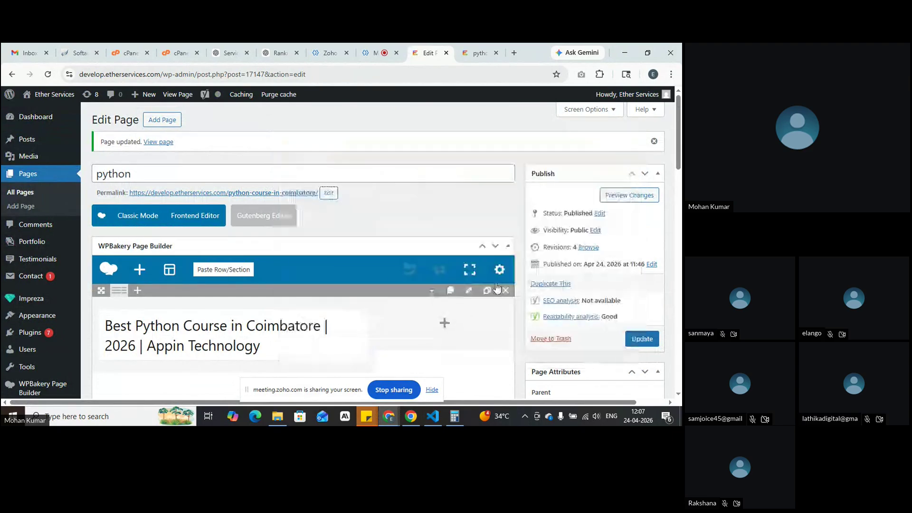
left_click(642, 338)
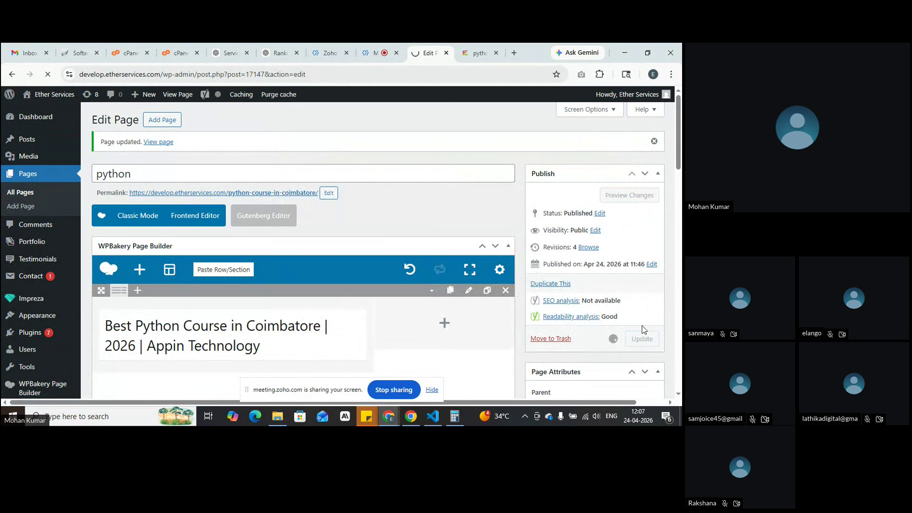
left_click(613, 195)
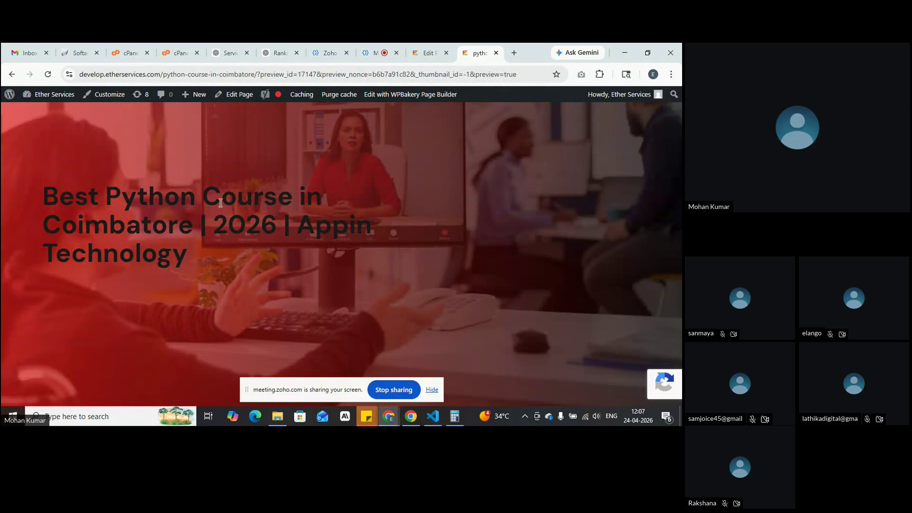
Step: Inspect the preview's hero heading and override its #1a1a1a colour with white #ffffff
right_click(213, 176)
left_click(286, 392)
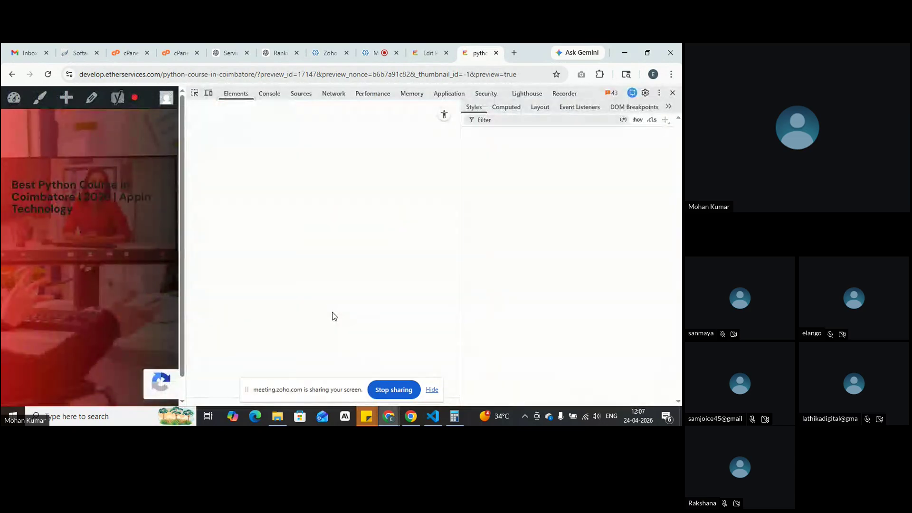
right_click(66, 202)
left_click(100, 394)
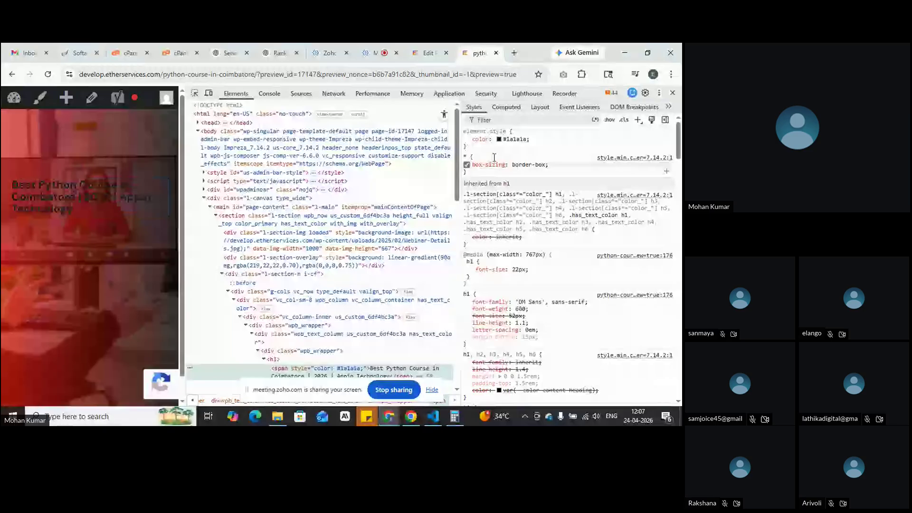
left_click(499, 139)
left_click_drag(513, 189, 489, 138)
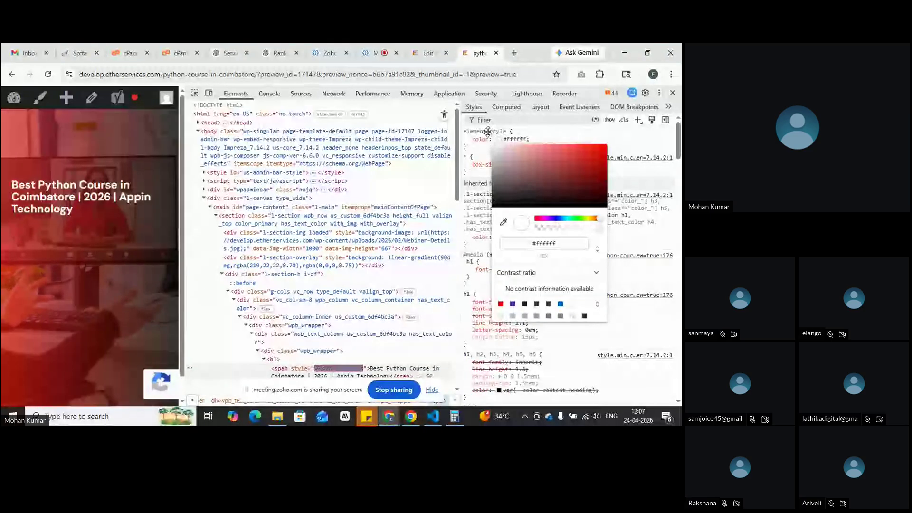
left_click(550, 134)
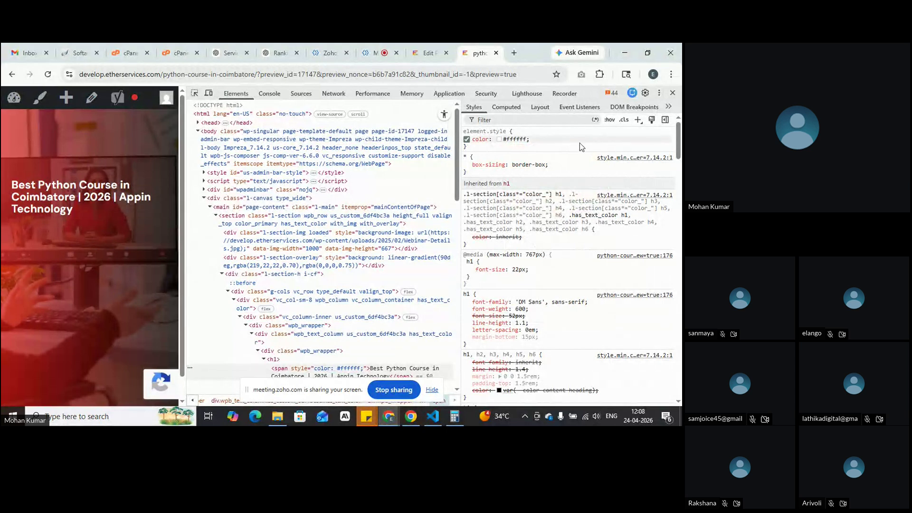
Step: Close DevTools, return to the editor, and open then cancel the heading text block settings
left_click(672, 93)
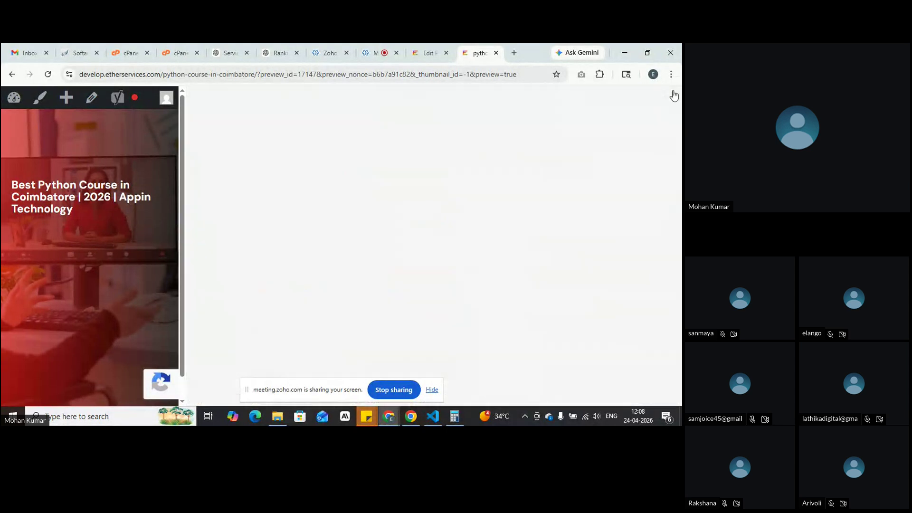
left_click(425, 50)
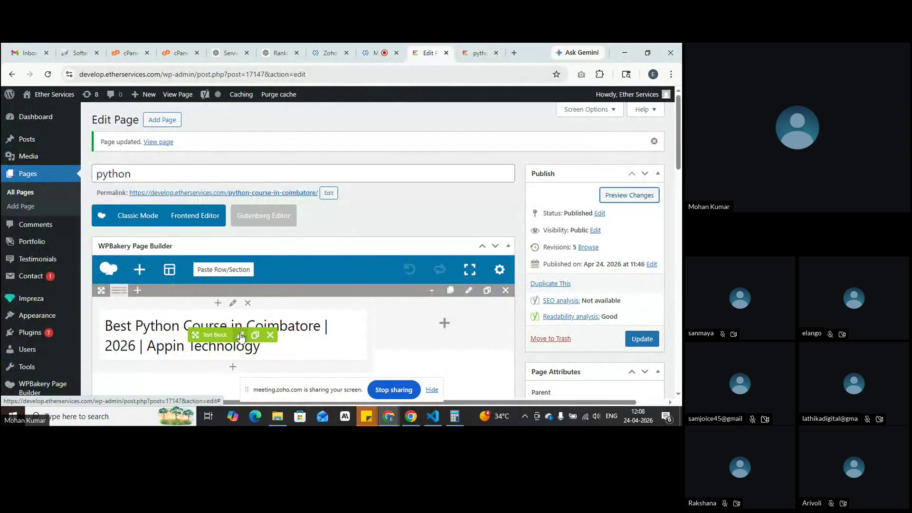
left_click(241, 336)
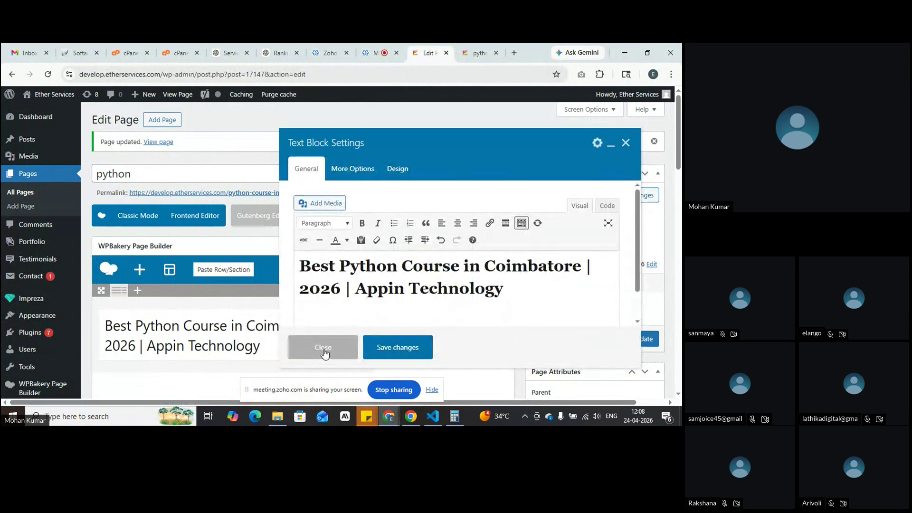
left_click(323, 347)
Step: Open Impreza Theme Options in a new browser tab and switch to it
mouse_move(37, 298)
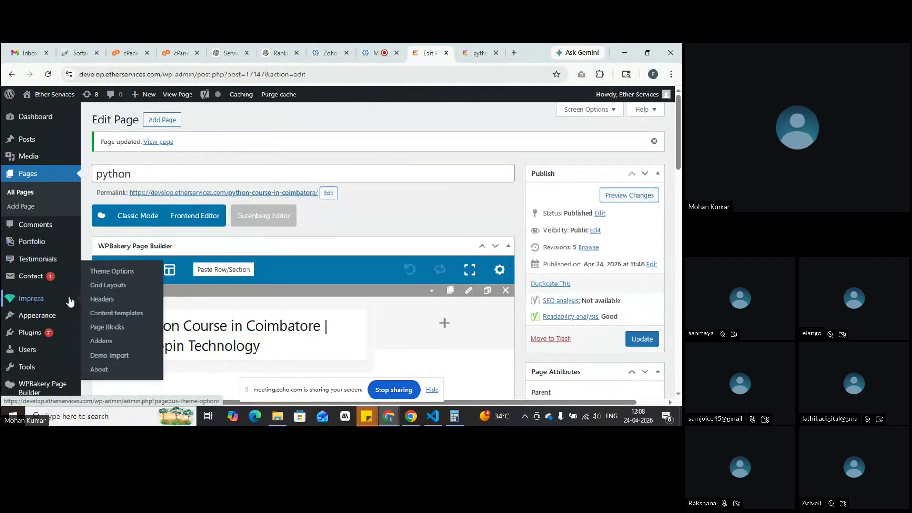
right_click(104, 272)
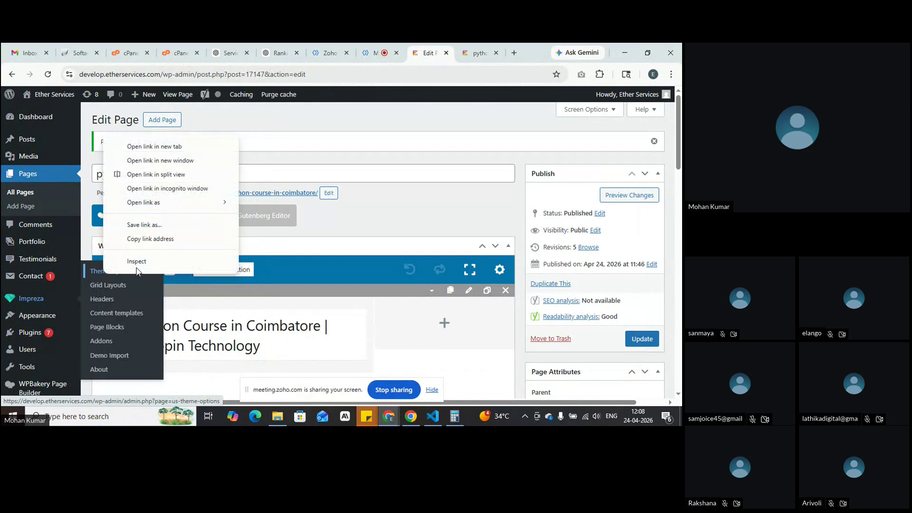
left_click(173, 146)
left_click(476, 46)
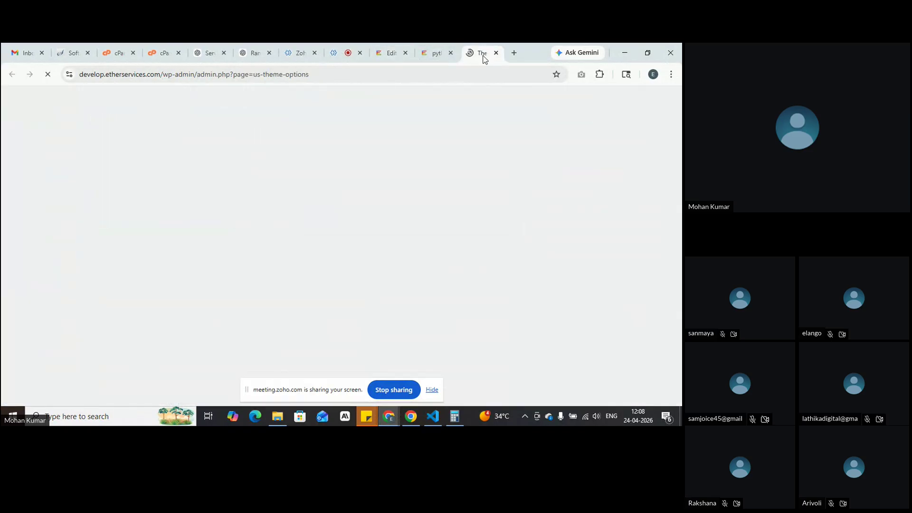
Step: Set the theme's Content Text colour to white (#ffffff) and save the theme options
left_click(110, 222)
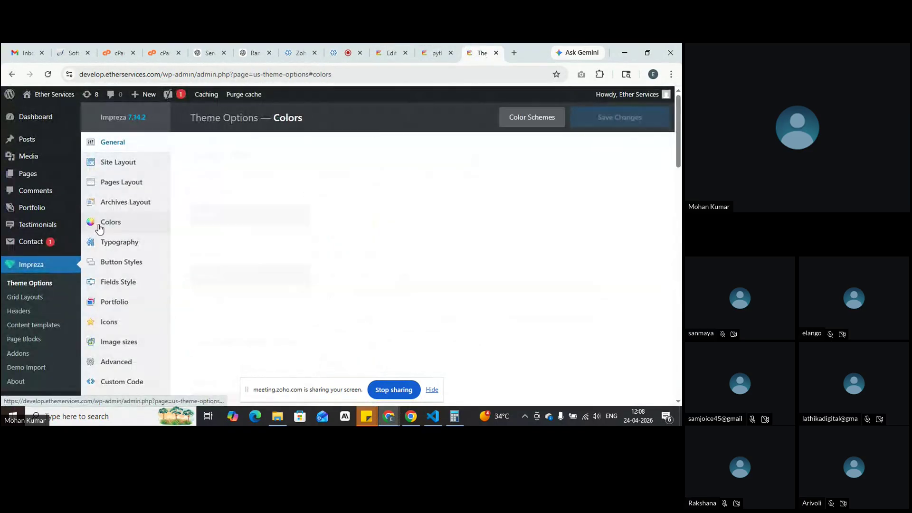
scroll(102, 228, "down", 4)
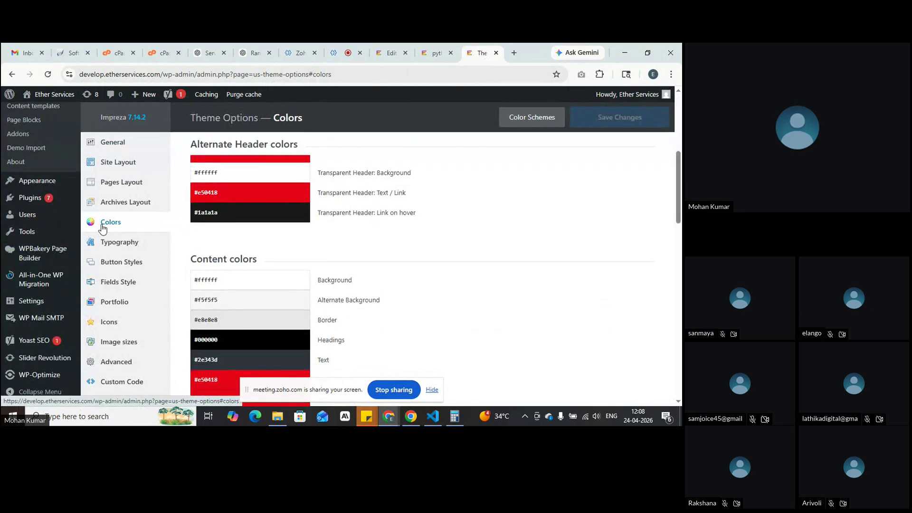
scroll(102, 227, "down", 1)
left_click(249, 310)
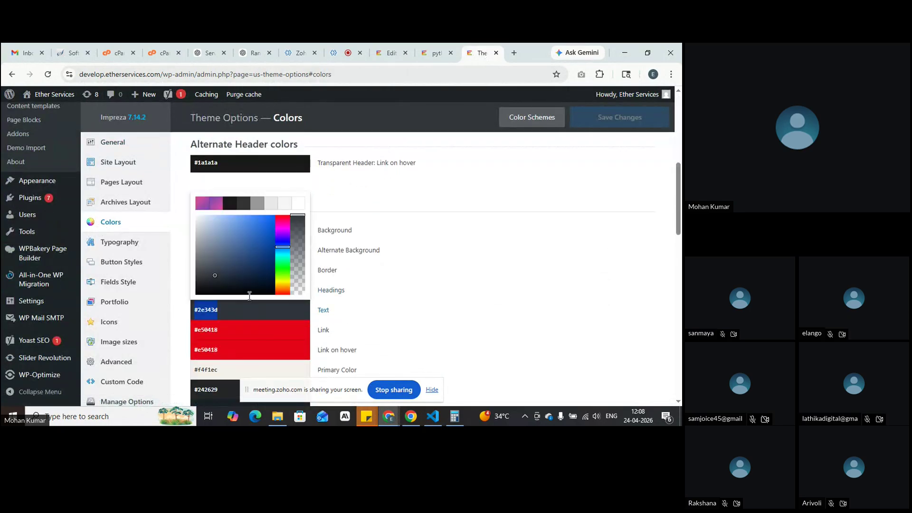
left_click(298, 204)
left_click(490, 289)
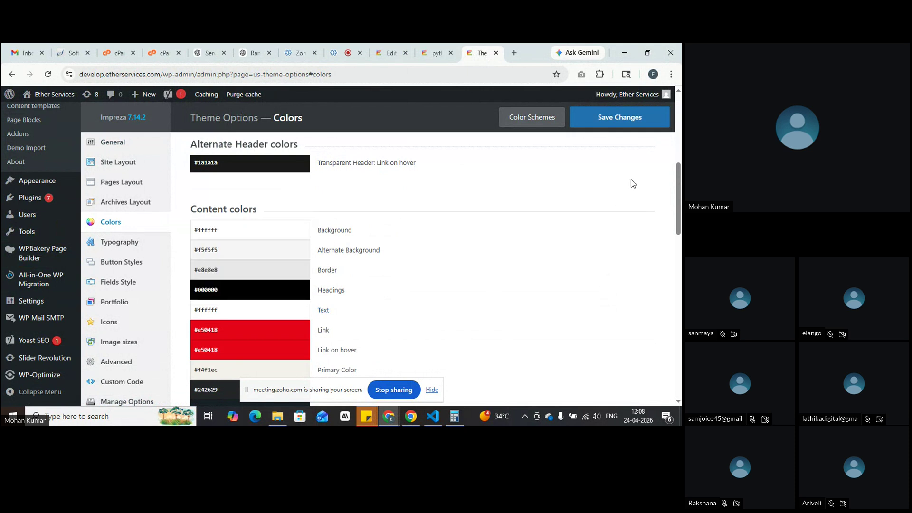
left_click(627, 114)
Step: Preview the page, then set Alternate Content Text colour to #ffffff and save
left_click(435, 52)
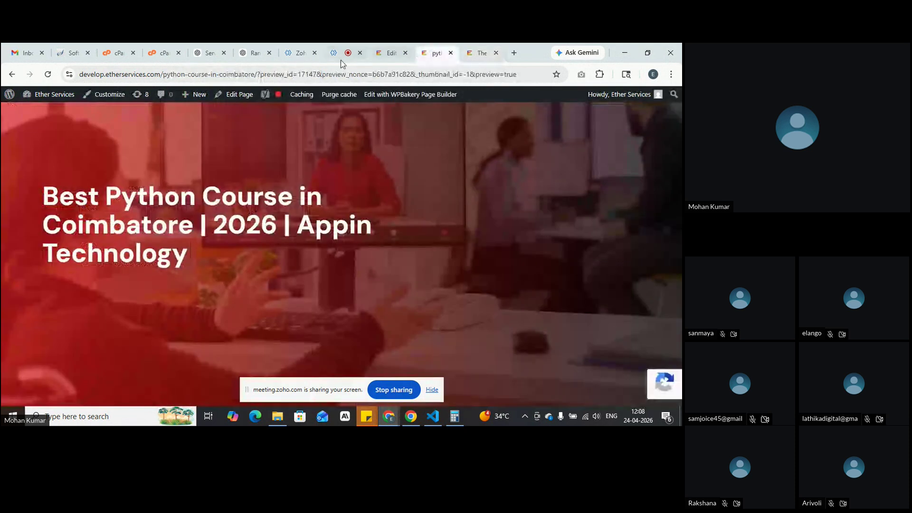
left_click(390, 53)
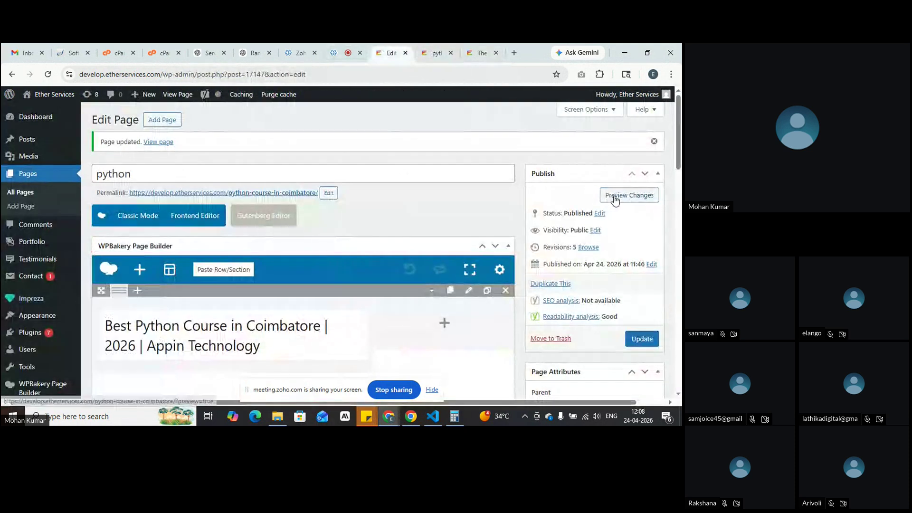
left_click(614, 200)
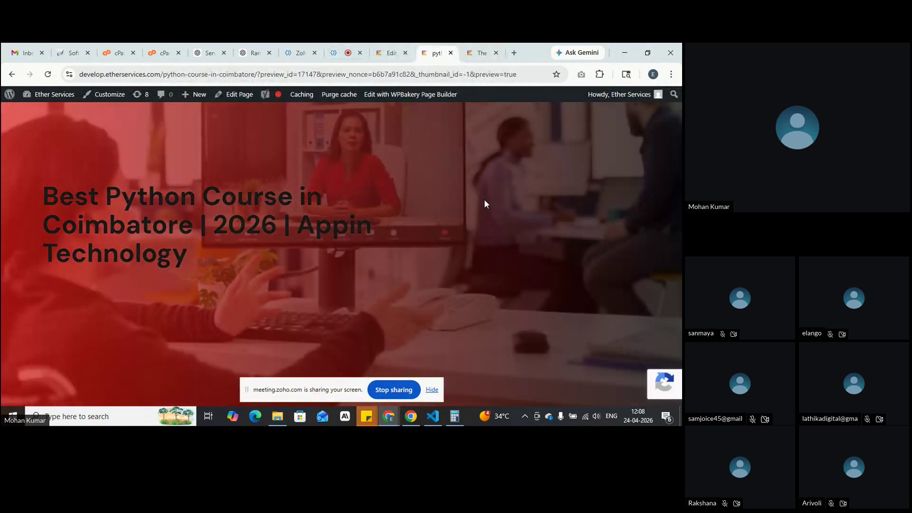
left_click(481, 54)
scroll(427, 243, "down", 2)
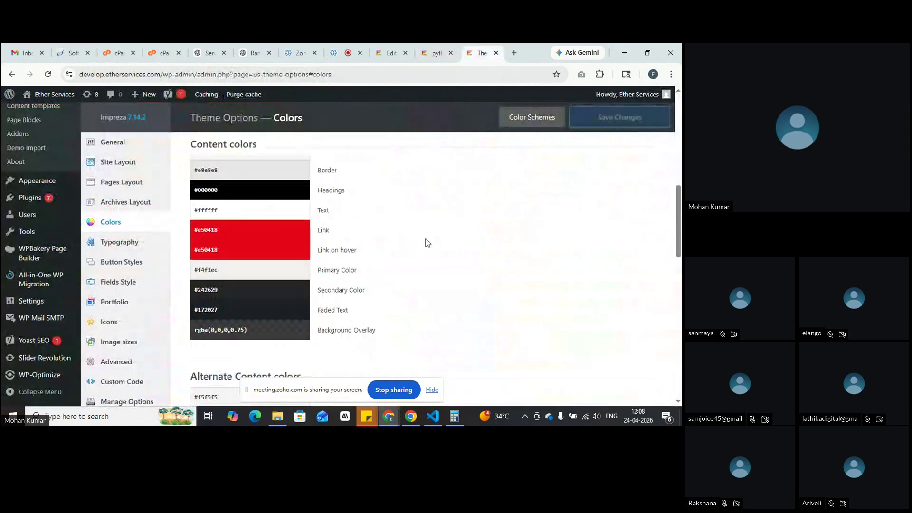
scroll(427, 243, "down", 1)
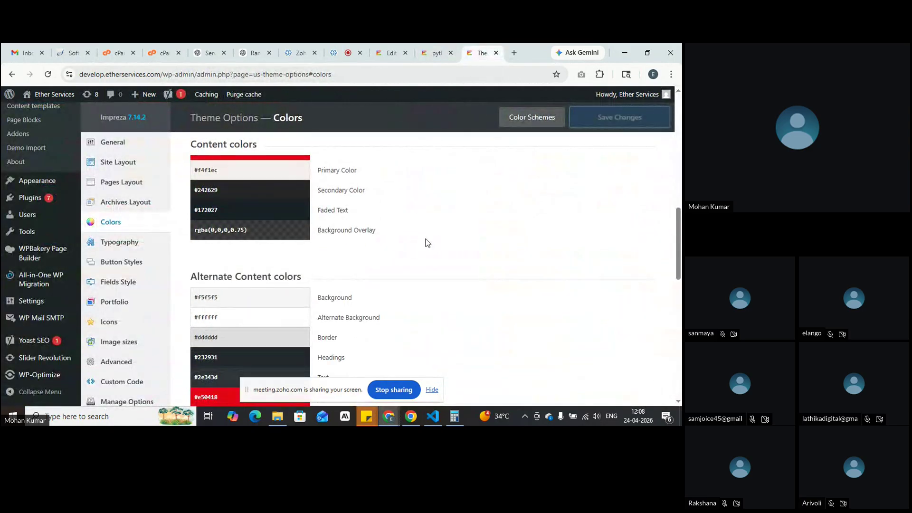
scroll(427, 243, "down", 1)
left_click(237, 327)
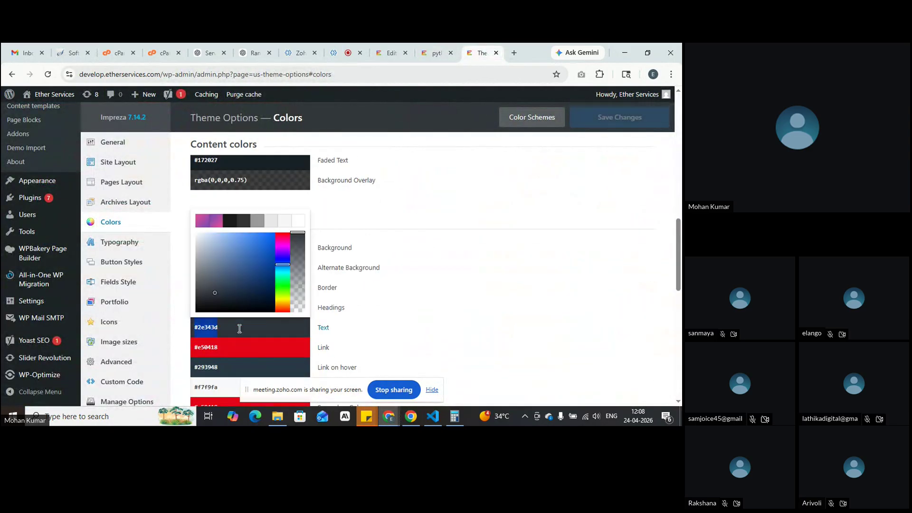
left_click(302, 222)
left_click(589, 117)
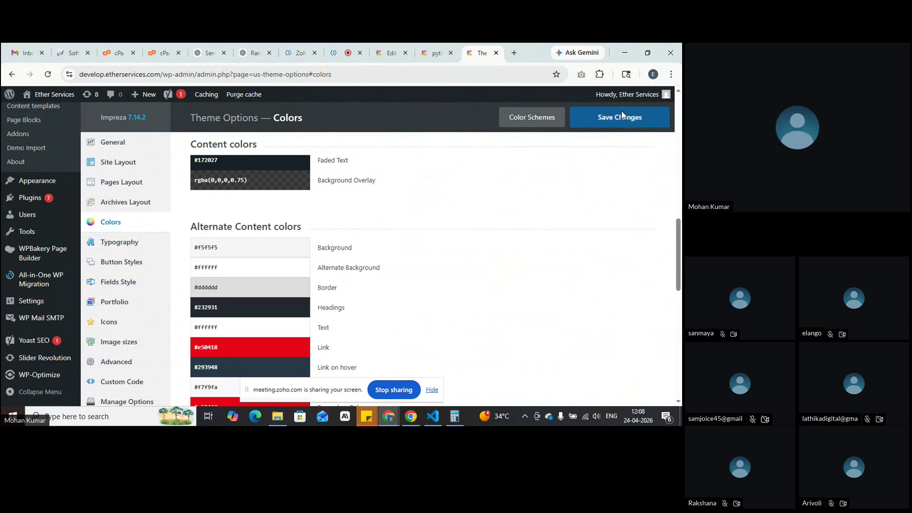
scroll(553, 233, "up", 1)
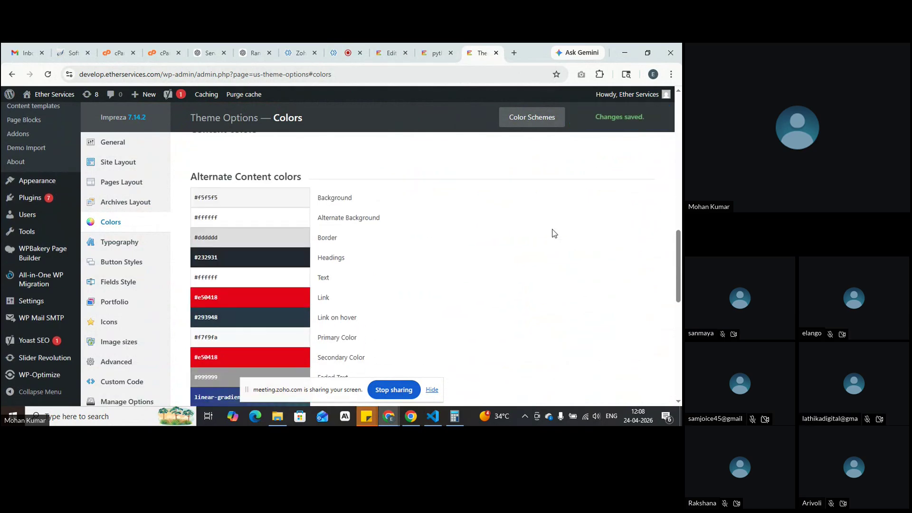
left_click(436, 53)
Step: Refresh the page preview, then open the heading text block's HTML code view
left_click(391, 53)
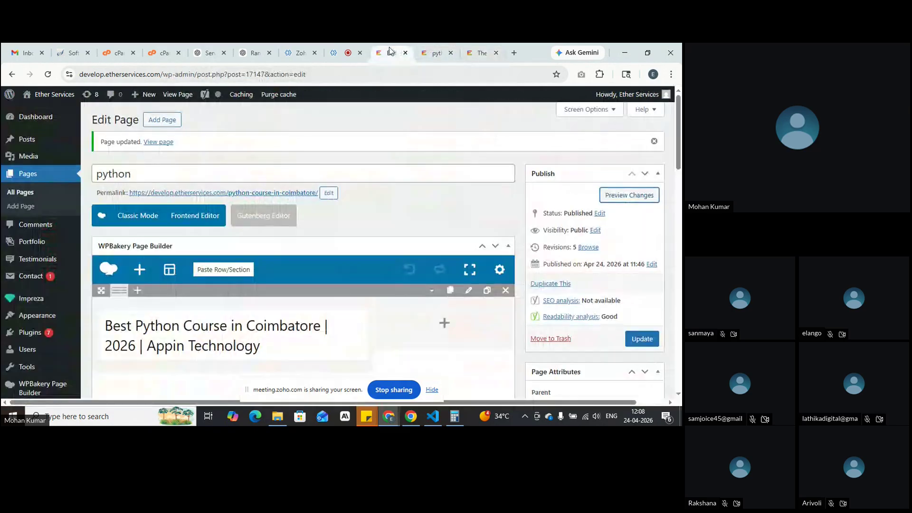
left_click(613, 195)
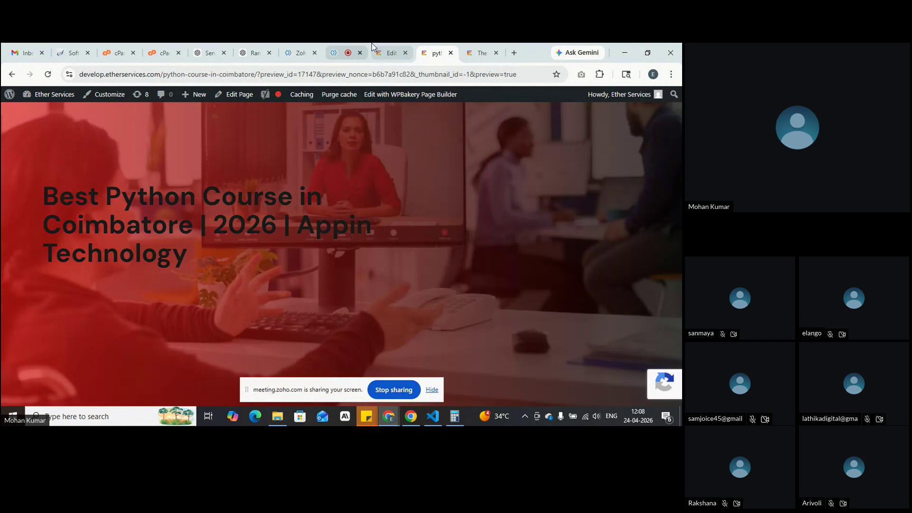
left_click(375, 51)
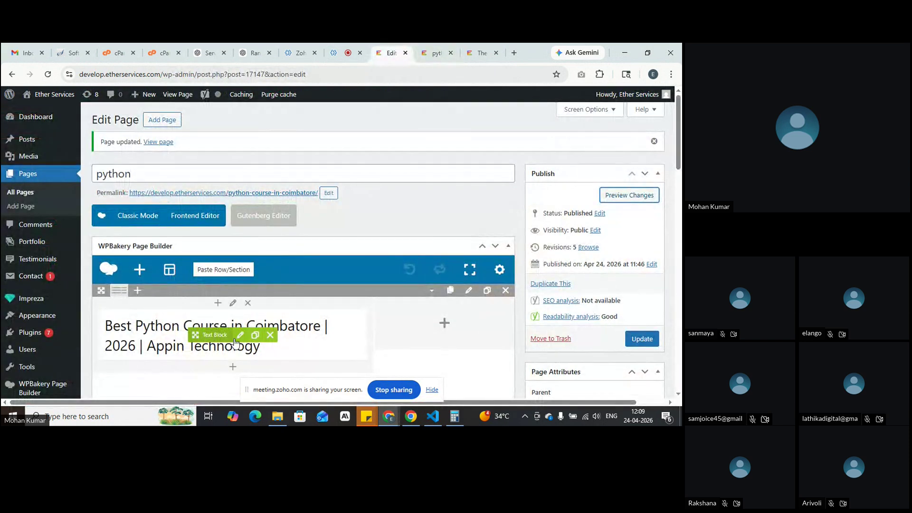
left_click(240, 335)
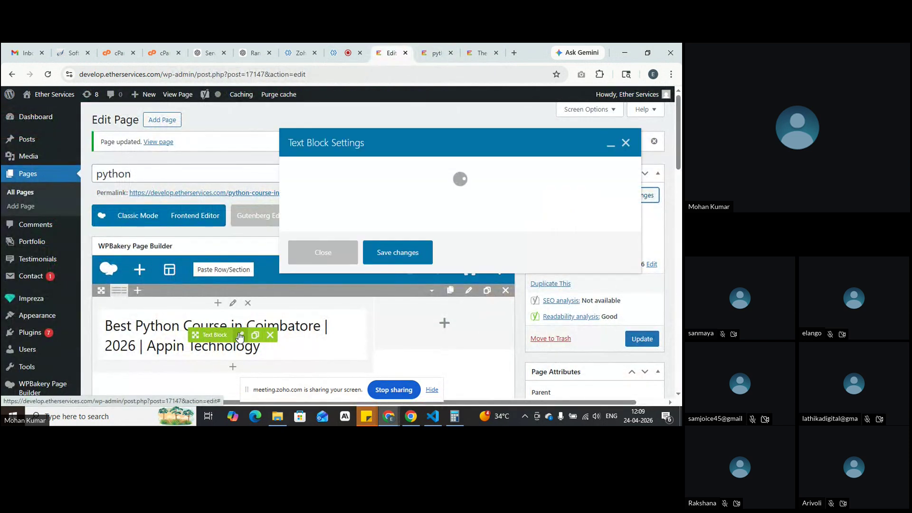
left_click(518, 288)
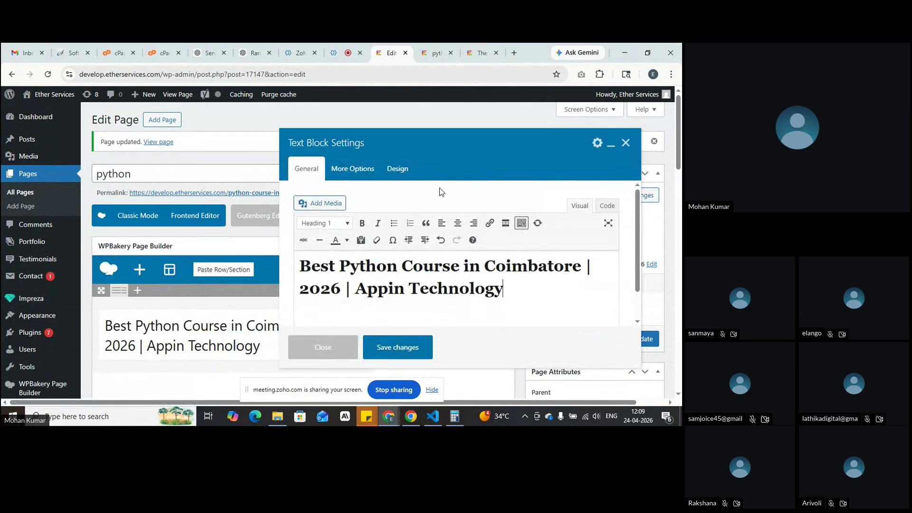
left_click(605, 206)
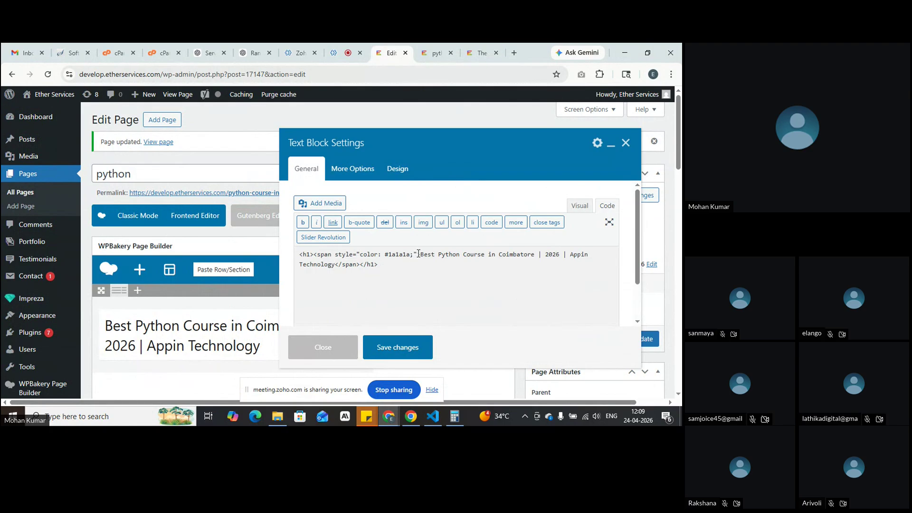
Step: Delete the heading's <span style="color: #1a1a1a;"> and </span> tags, save, and preview
left_click_drag(421, 256, 315, 254)
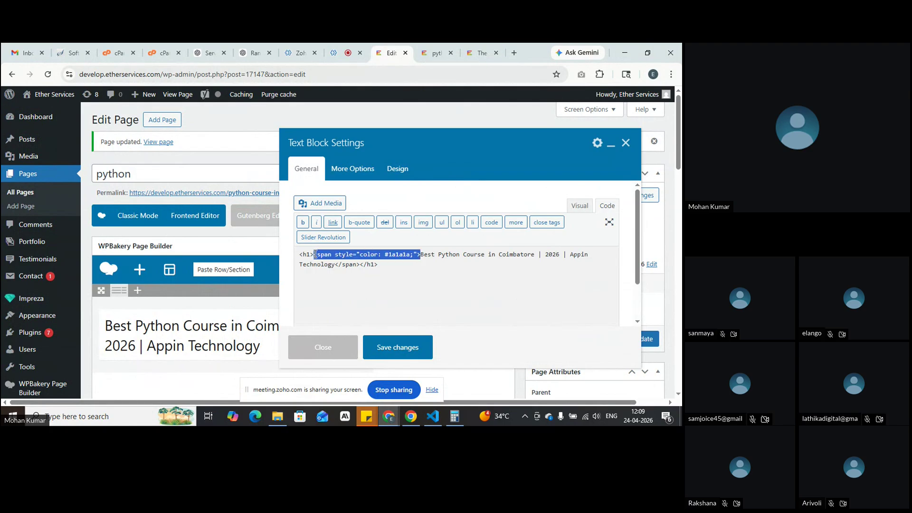
key("BackSpace")
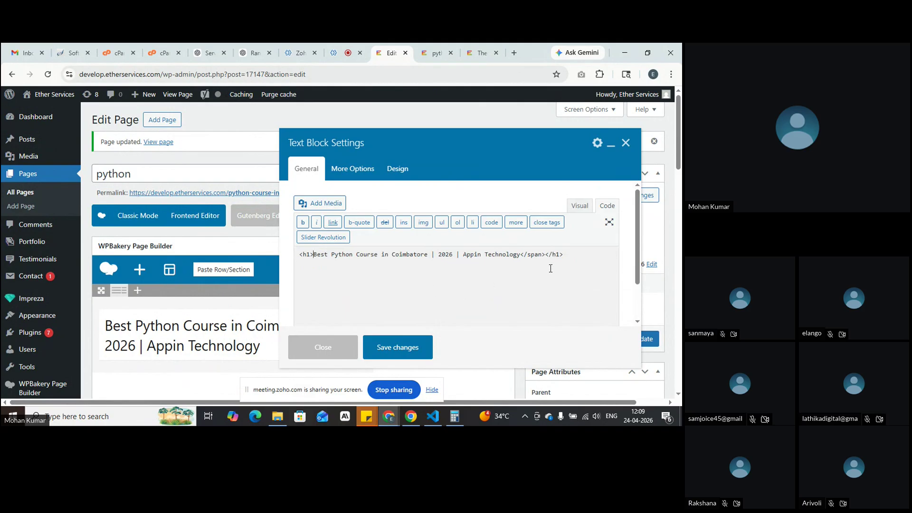
left_click_drag(543, 255, 523, 257)
key("BackSpace")
left_click(399, 348)
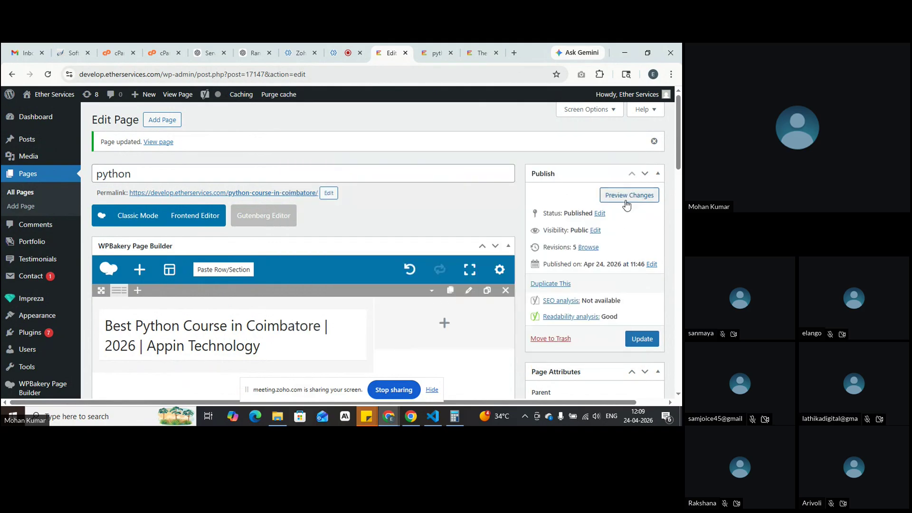
left_click(628, 196)
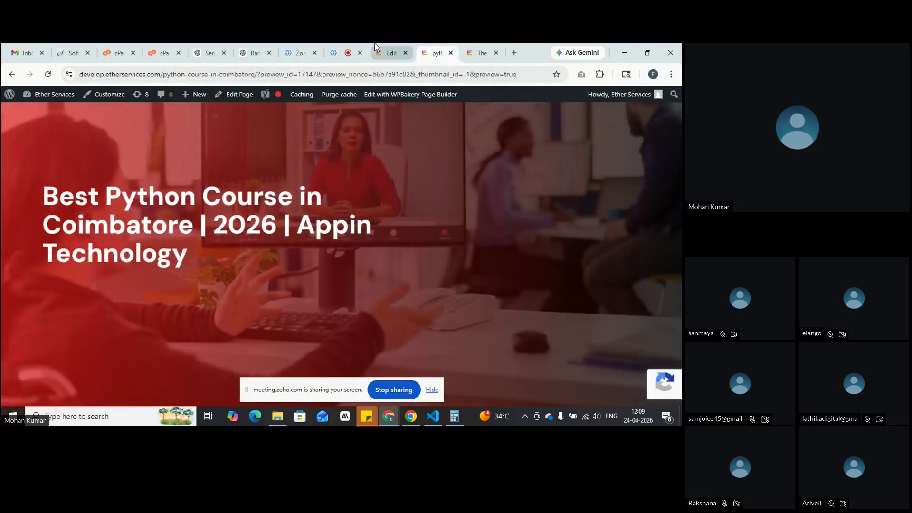
left_click(390, 53)
mouse_move(311, 325)
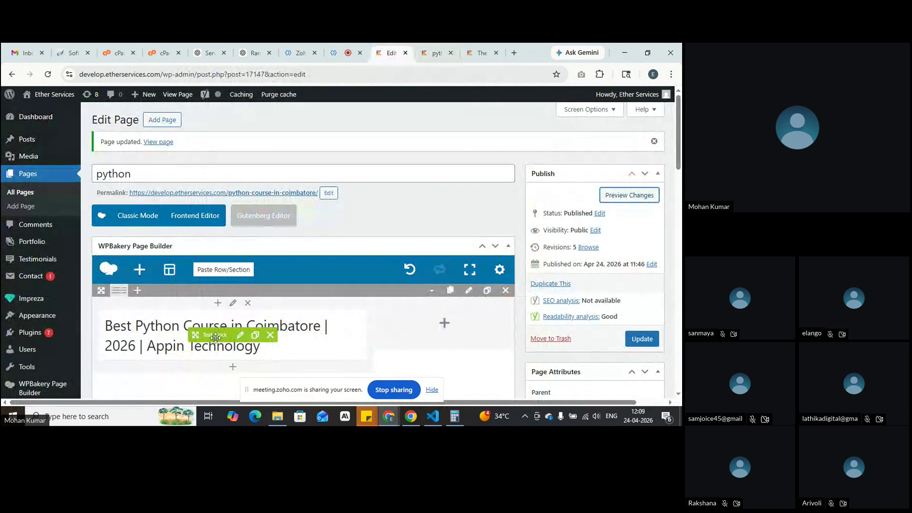
Step: Review the heading text block's Design text colour and save it unchanged
left_click(240, 336)
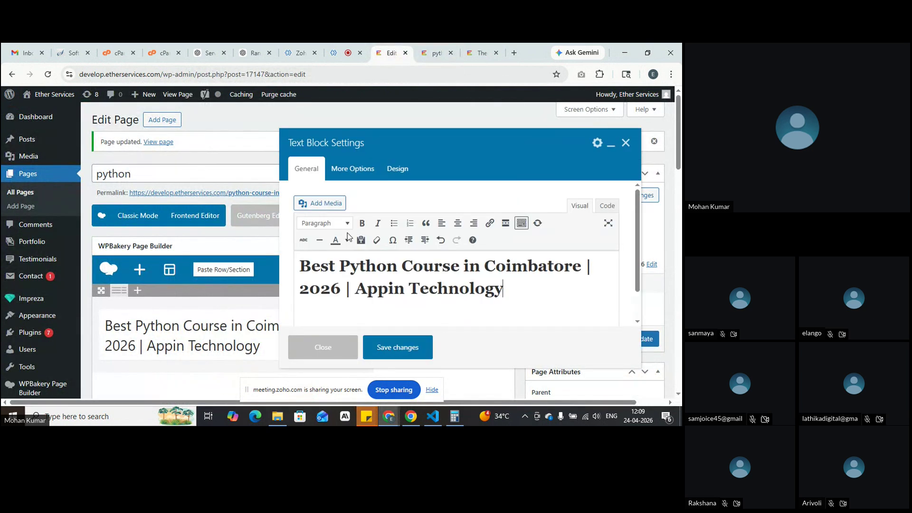
left_click(402, 174)
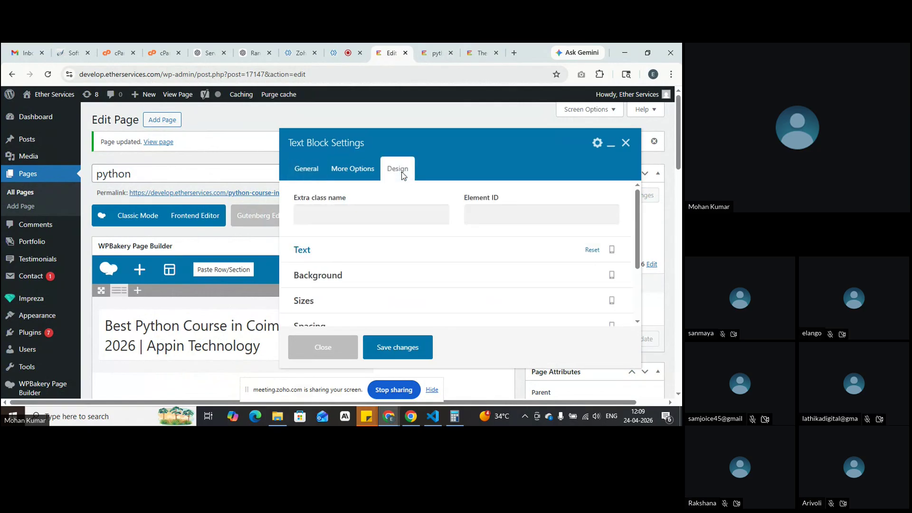
left_click(386, 250)
left_click(352, 289)
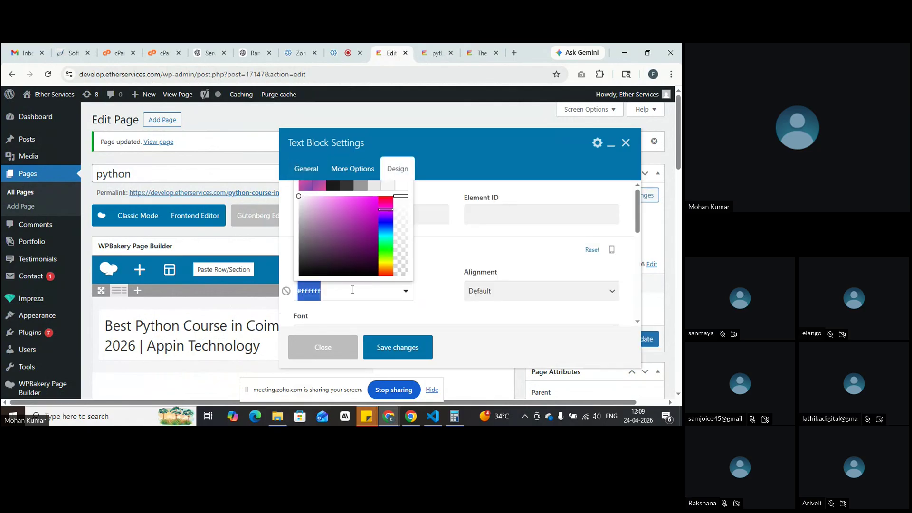
left_click(352, 290)
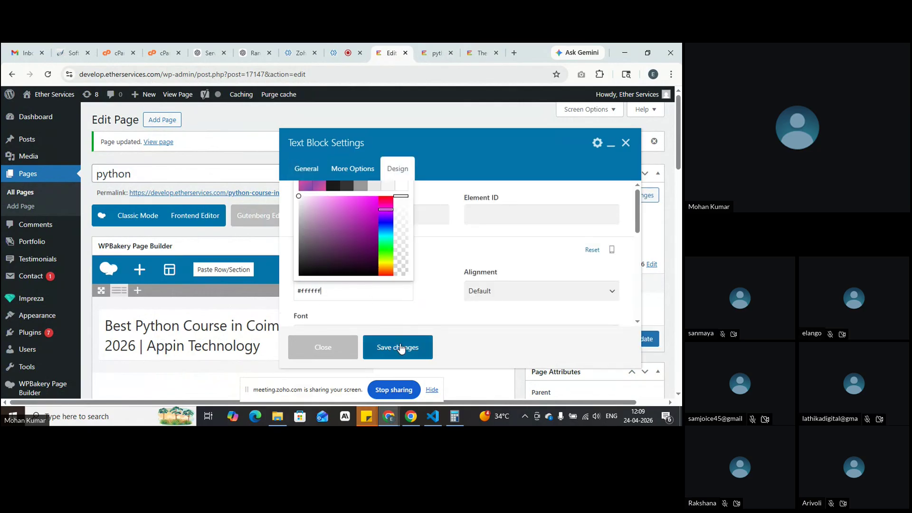
left_click(397, 339)
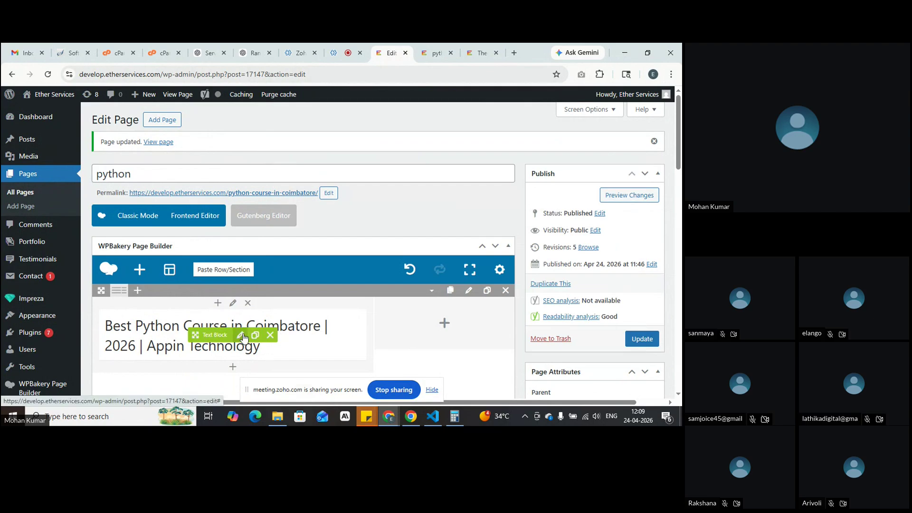
Step: Colour the heading text black (#000000), check its span in the code, save and preview
left_click(241, 335)
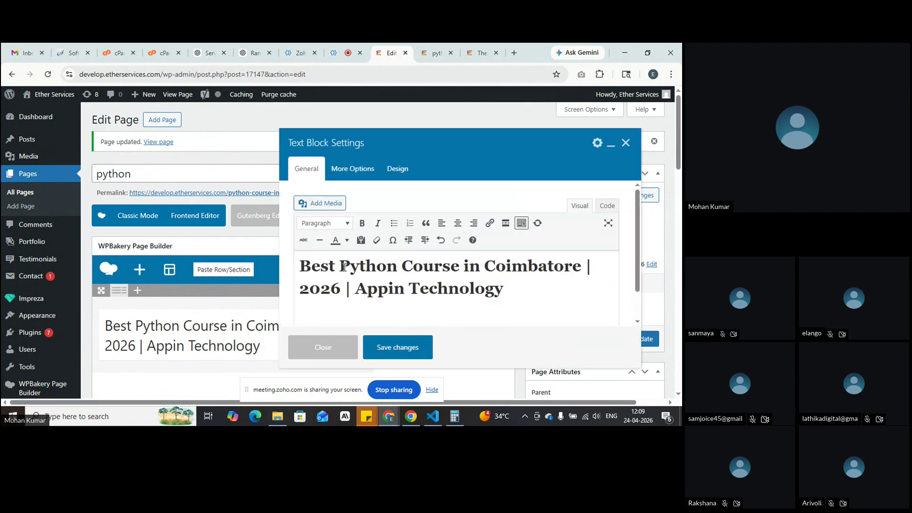
left_click_drag(500, 297, 282, 264)
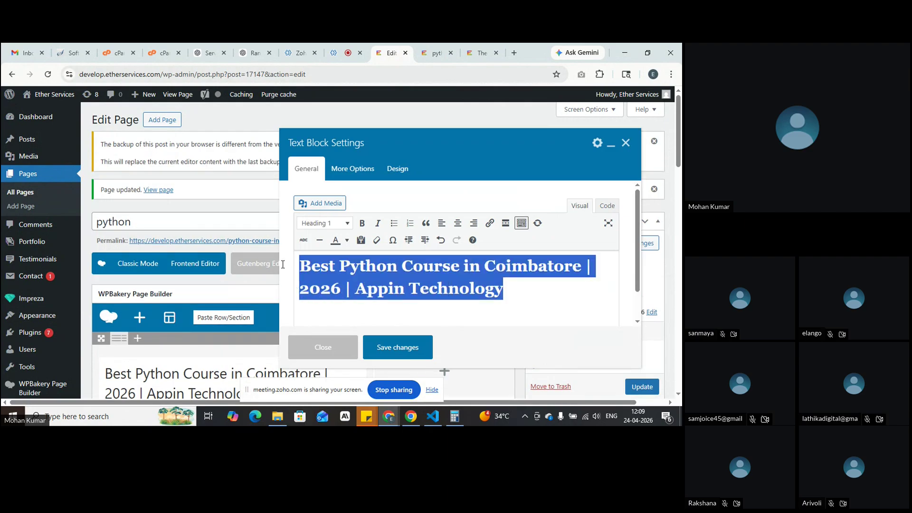
left_click(346, 240)
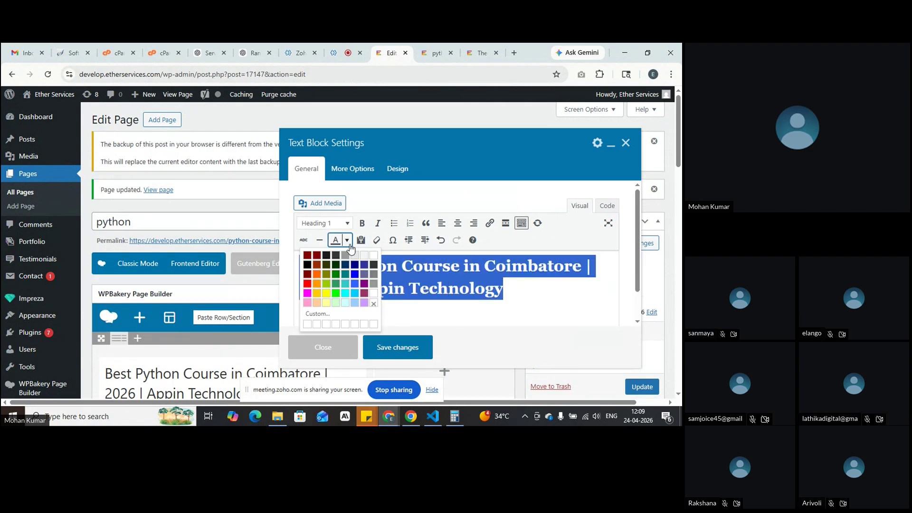
left_click(307, 265)
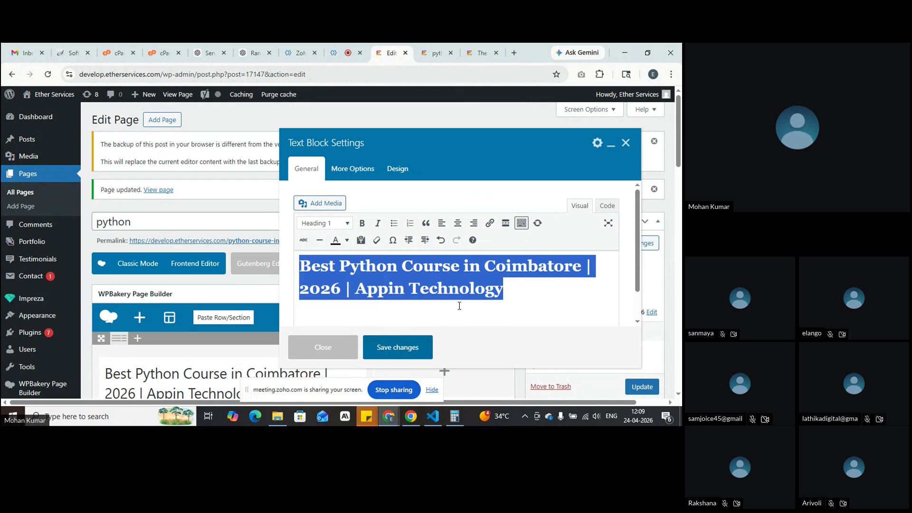
left_click(608, 207)
left_click(520, 267)
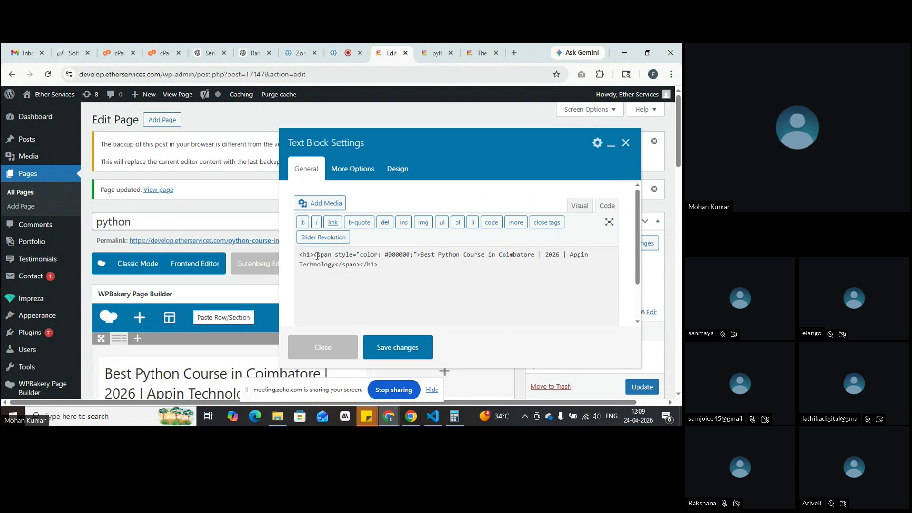
left_click_drag(315, 256, 419, 255)
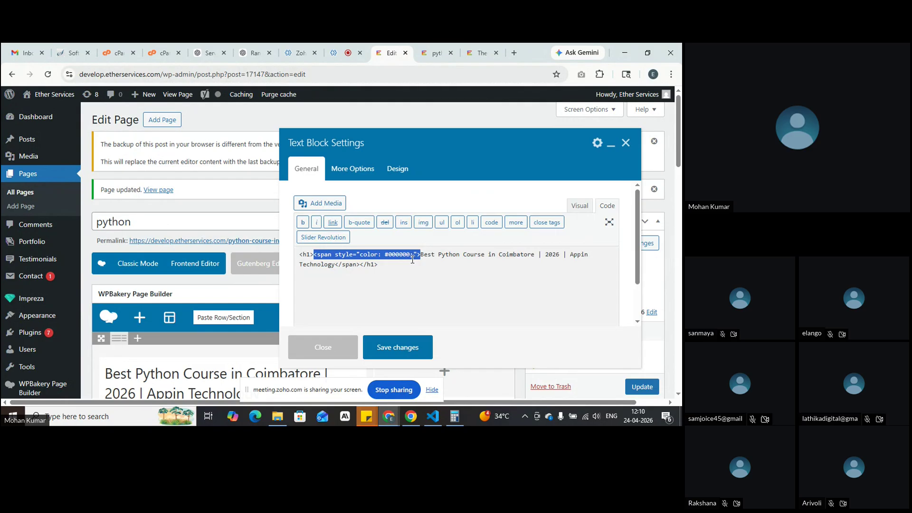
left_click(381, 255)
left_click_drag(390, 256, 413, 260)
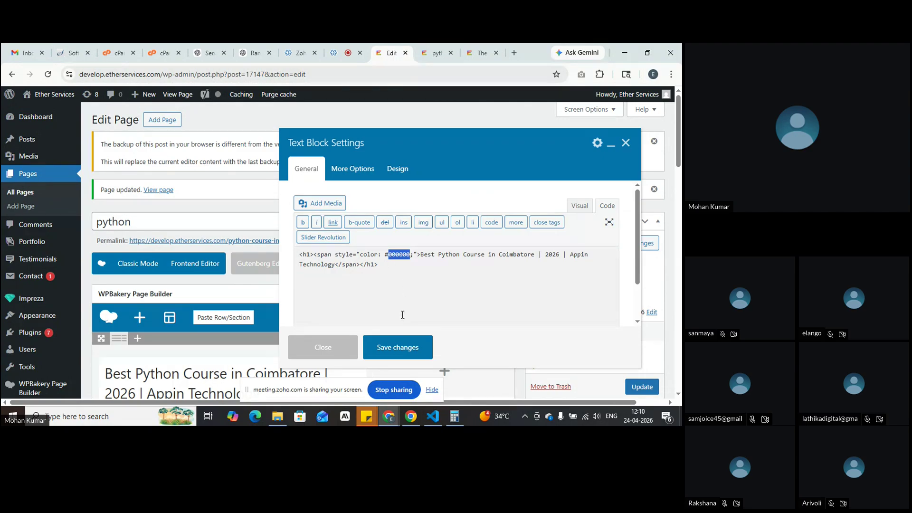
left_click(398, 349)
left_click(615, 245)
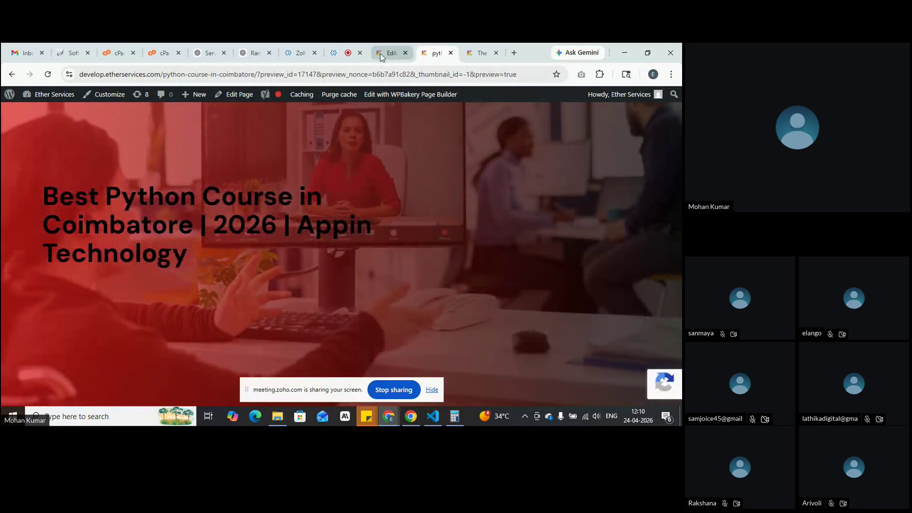
Step: Clear the whole heading's black text colour, confirm the code is a plain h1, and save
left_click(386, 53)
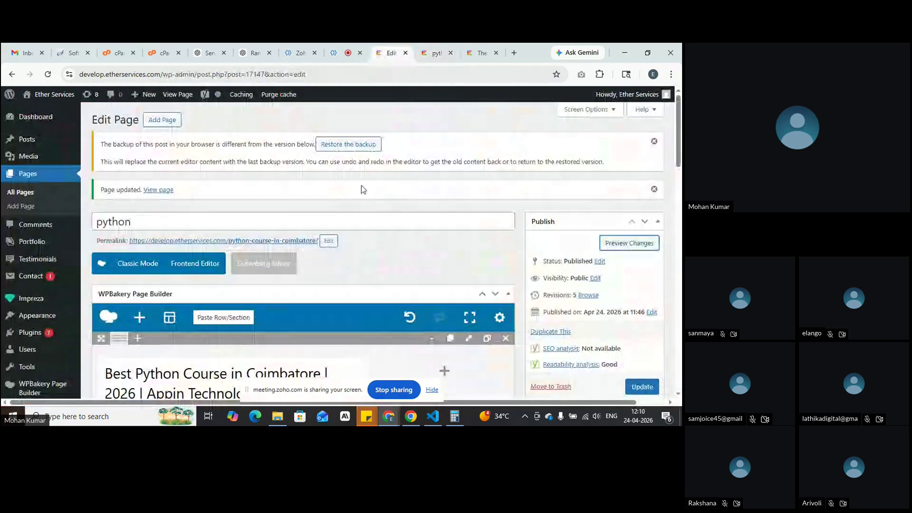
scroll(338, 244, "down", 1)
left_click(239, 334)
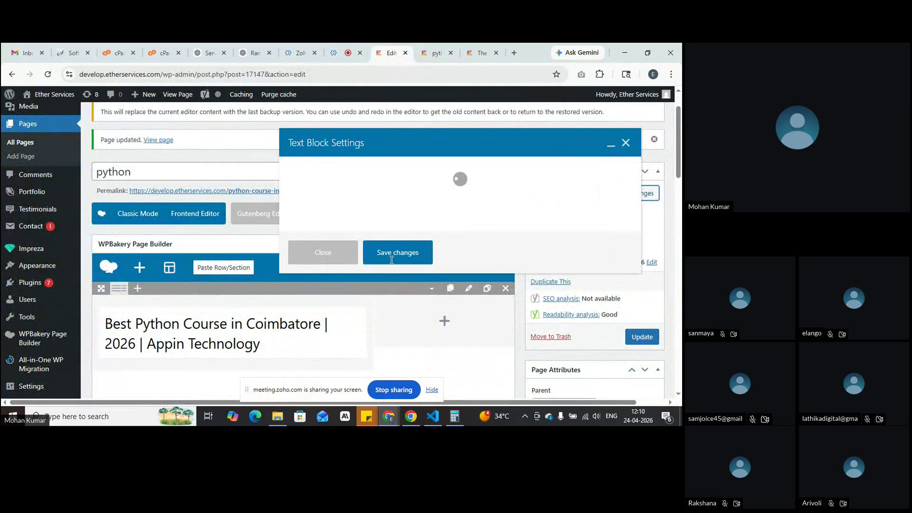
key("shift+Left")
key("shift+Left")
key("shift+Left")
key("shift+Left")
key("shift+Left")
key("shift+Left")
key("shift+Left")
key("shift+Left")
key("shift+Left")
key("shift+Left")
key("shift+Left")
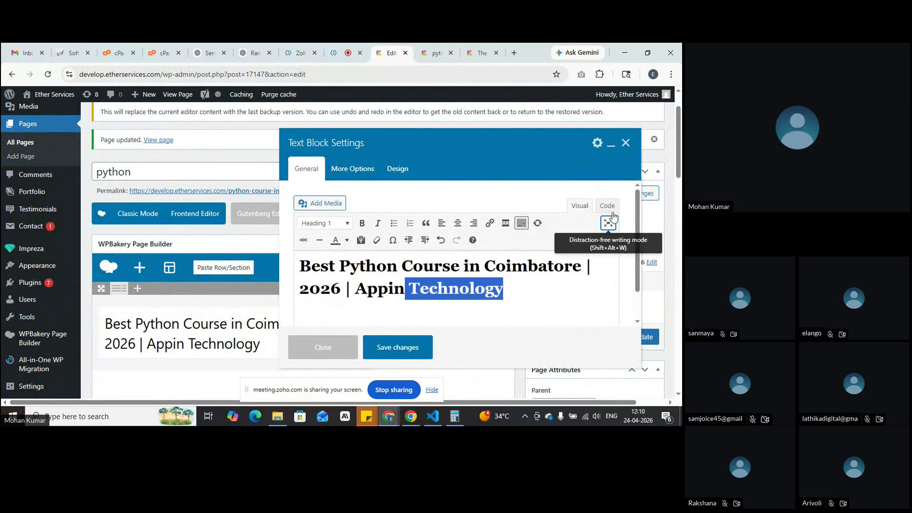
left_click(607, 205)
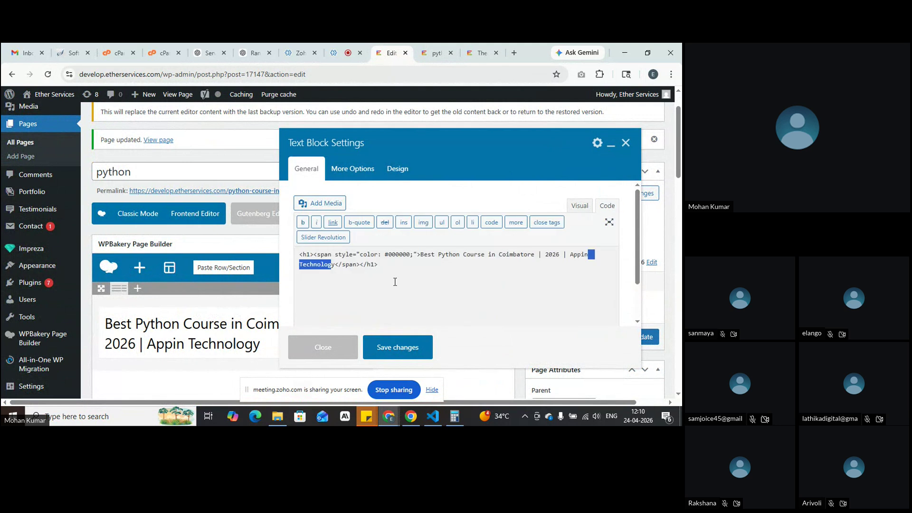
left_click_drag(527, 289, 294, 259)
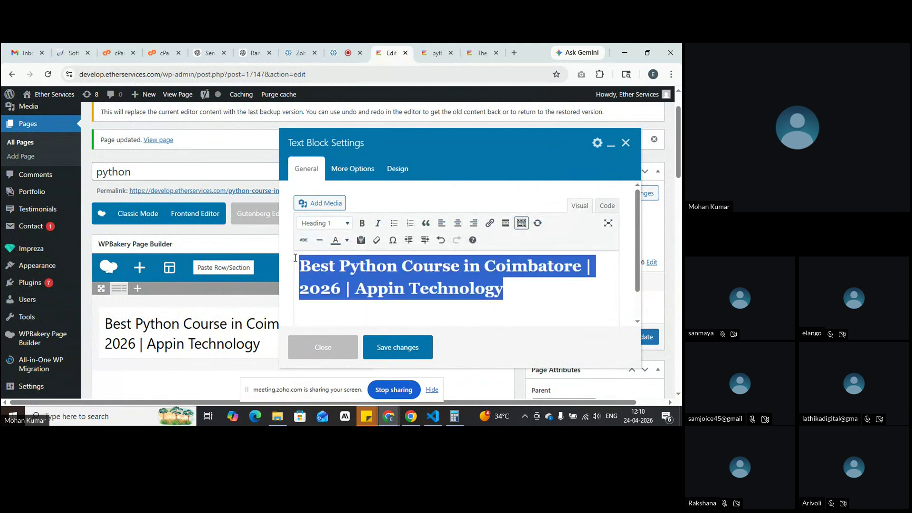
left_click(348, 242)
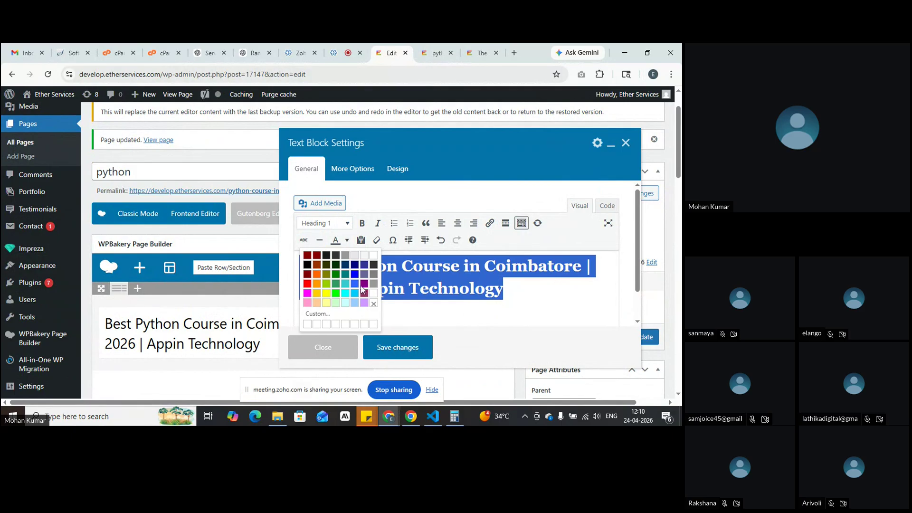
left_click(375, 305)
left_click(377, 305)
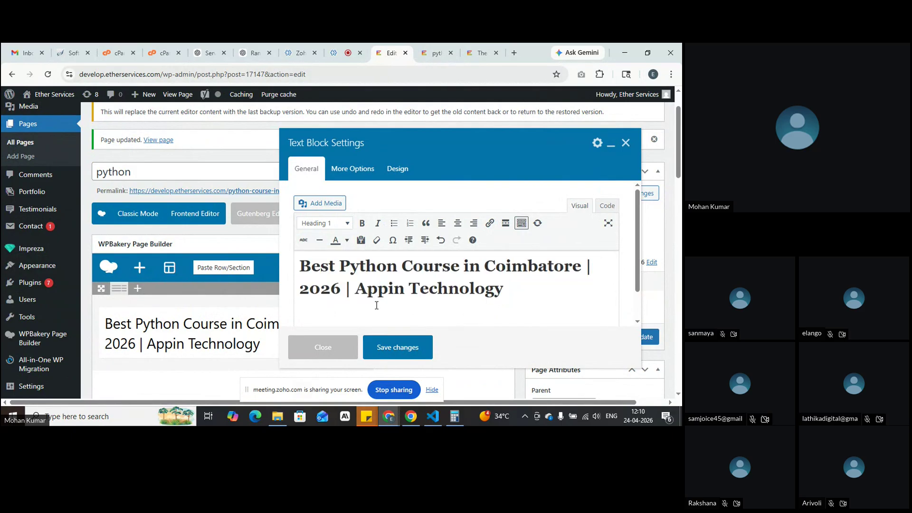
left_click(606, 206)
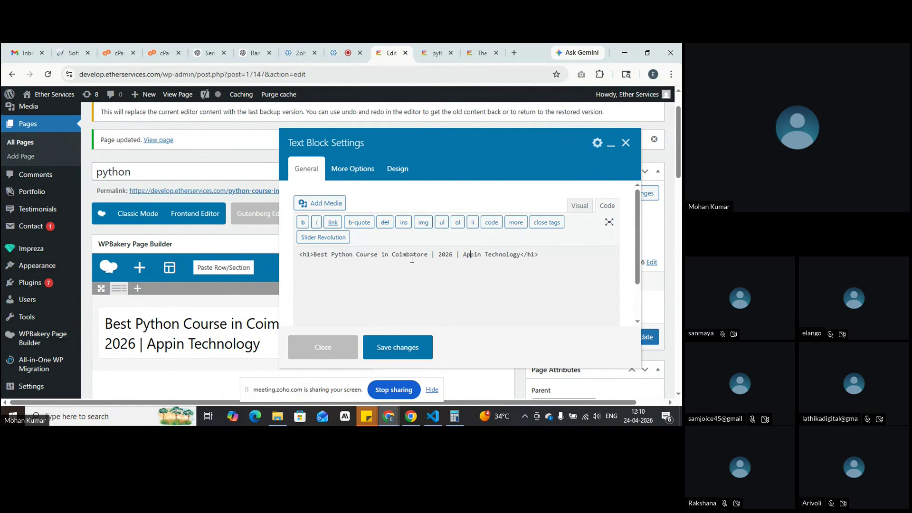
left_click(399, 349)
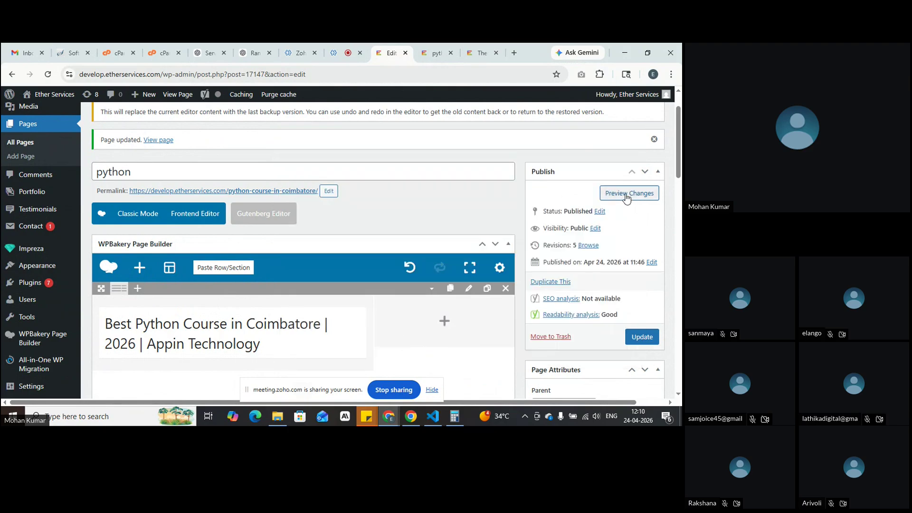
Step: Preview the page to check the white heading, then return to the editor
left_click(626, 197)
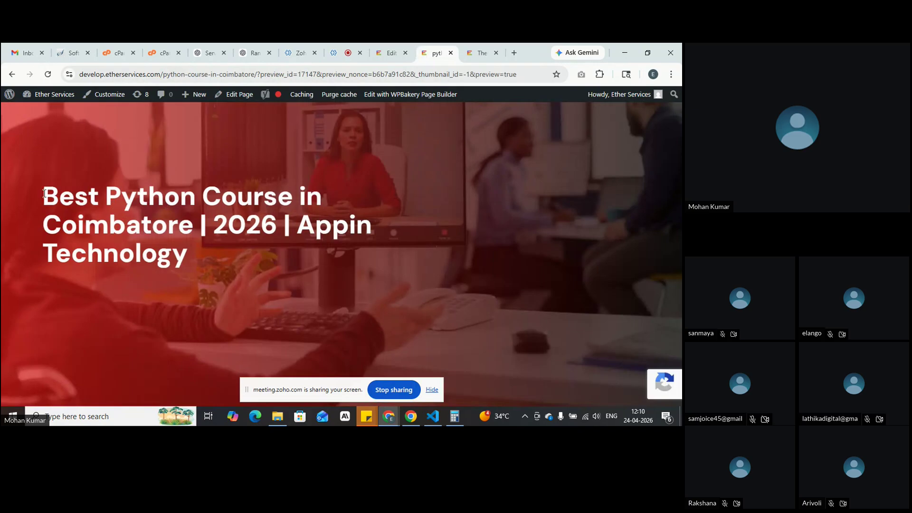
left_click_drag(44, 194, 207, 261)
left_click(207, 261)
left_click(388, 49)
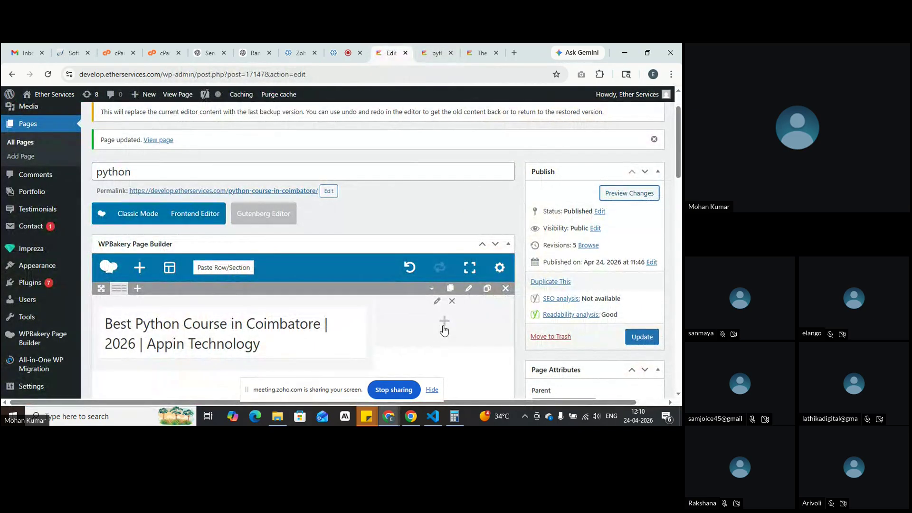
key("alt+Tab")
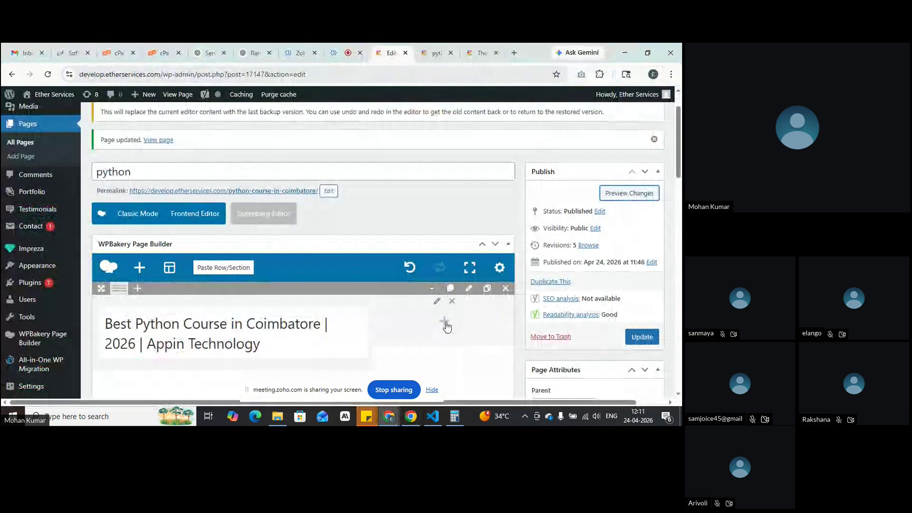
Step: Add a Contact Form 7 element to the empty right column, save it and preview
left_click(445, 323)
scroll(337, 291, "down", 1)
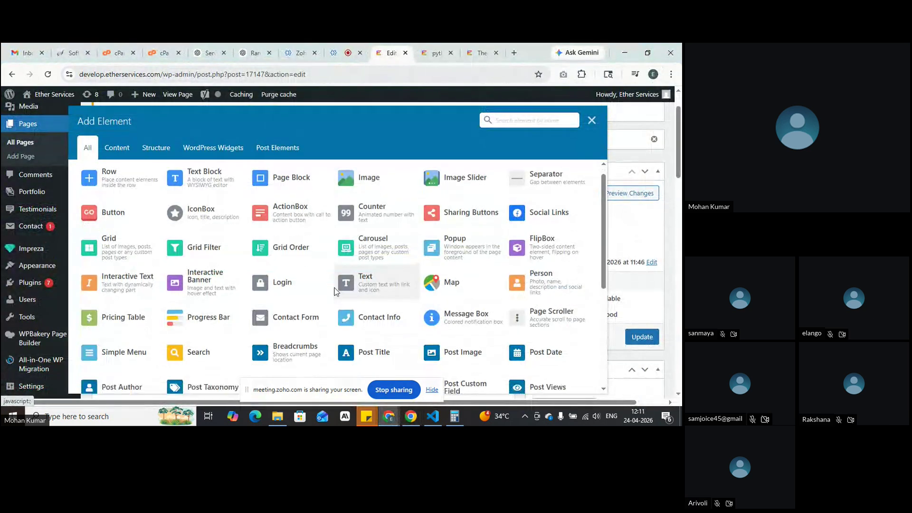
scroll(335, 291, "down", 1)
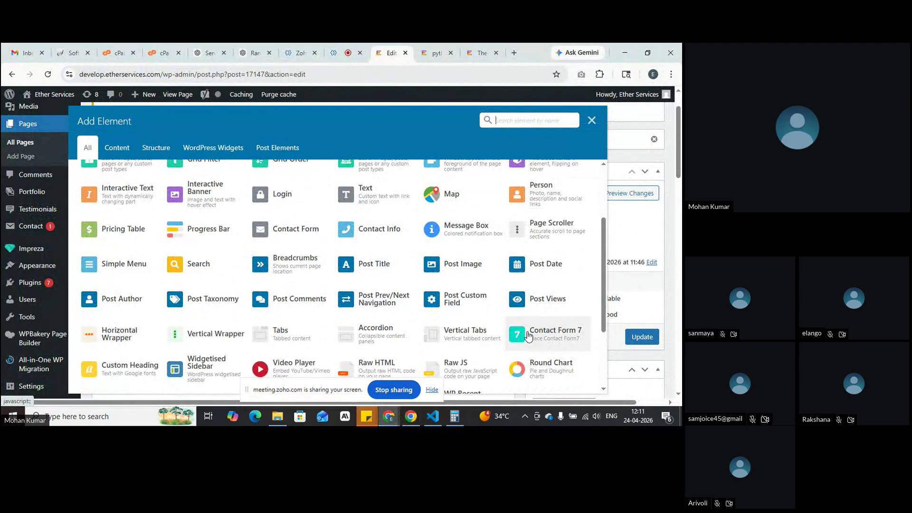
left_click(566, 340)
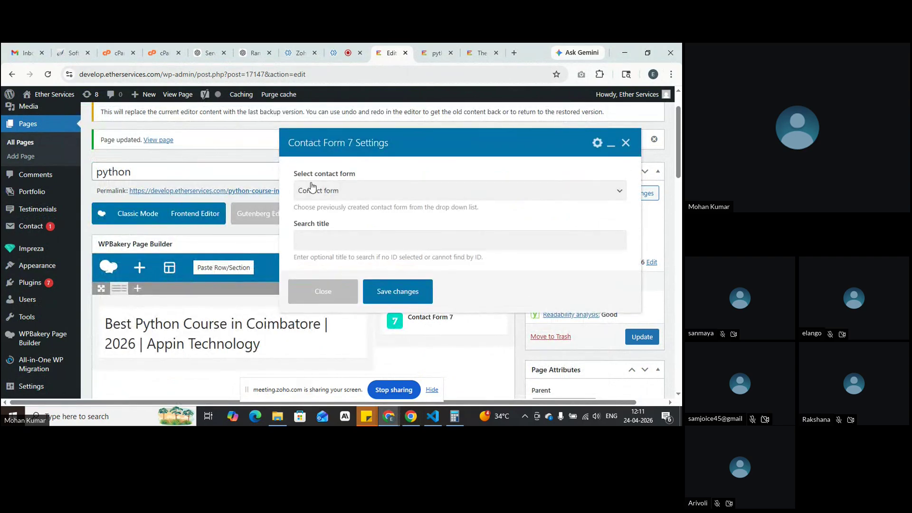
left_click(397, 294)
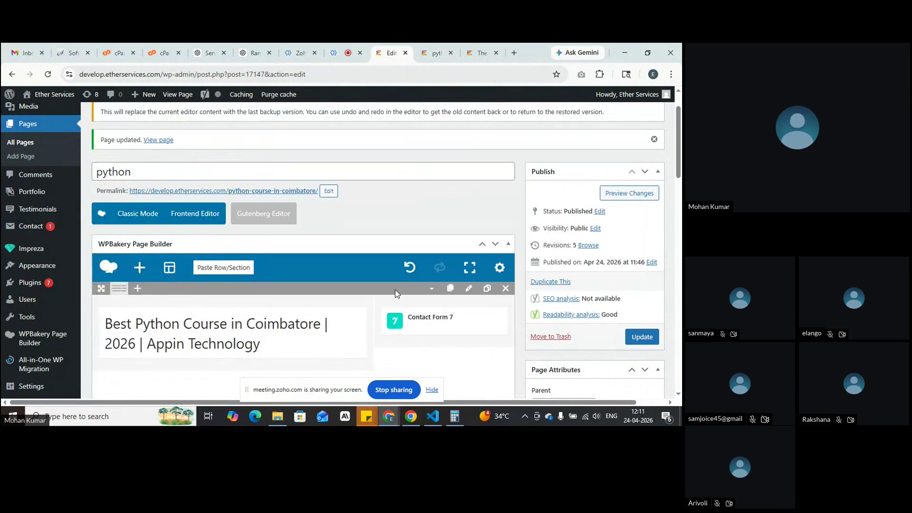
left_click(613, 195)
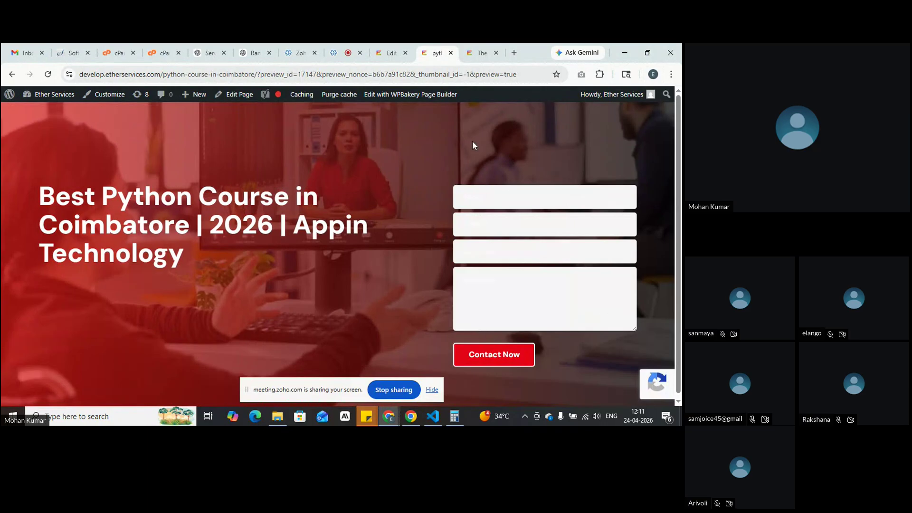
left_click(482, 53)
left_click(252, 278)
left_click(244, 302)
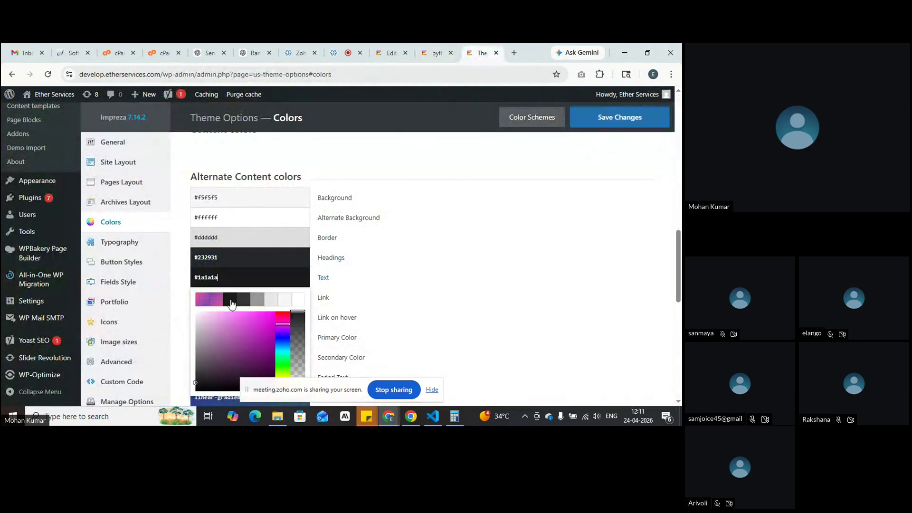
left_click(393, 285)
scroll(380, 283, "down", 4)
scroll(371, 282, "up", 5)
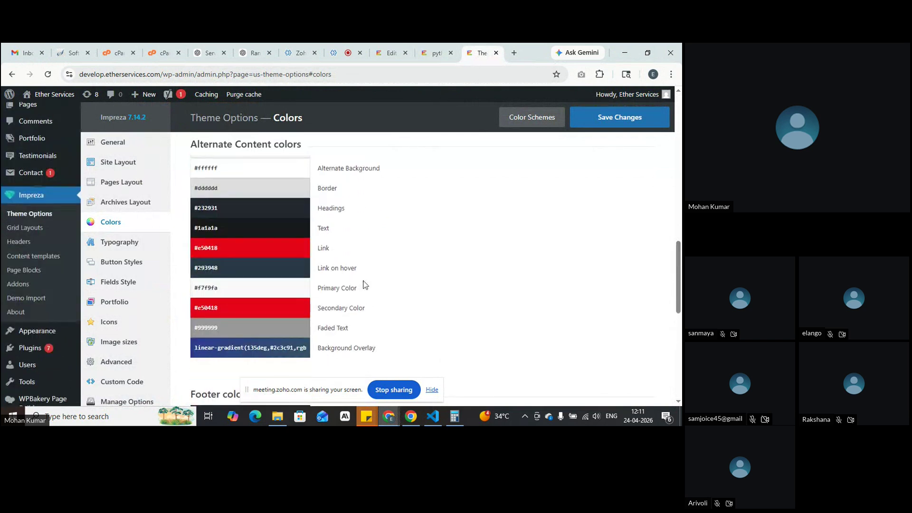
left_click(265, 212)
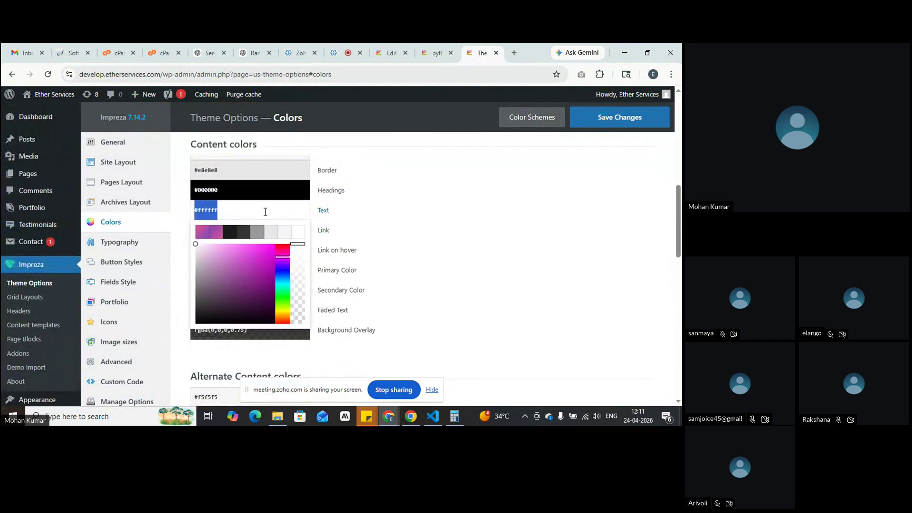
left_click(241, 237)
left_click(620, 117)
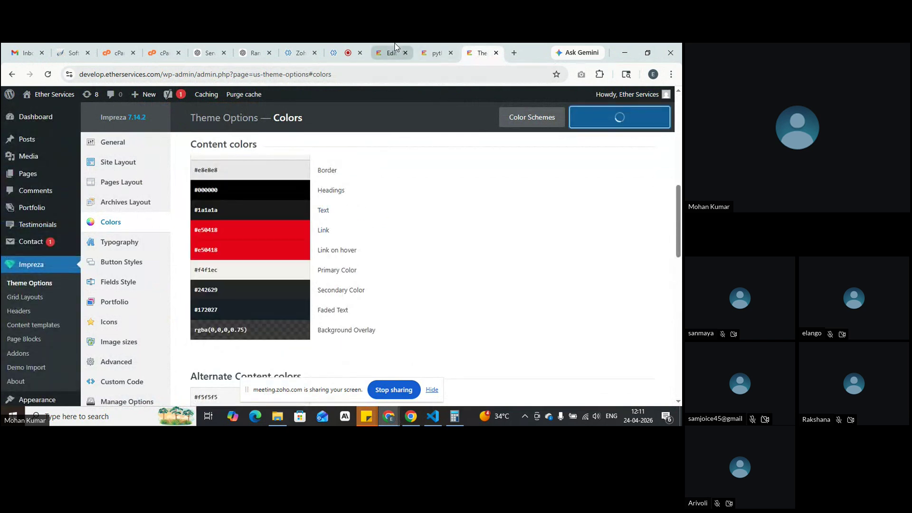
left_click(390, 53)
left_click(441, 44)
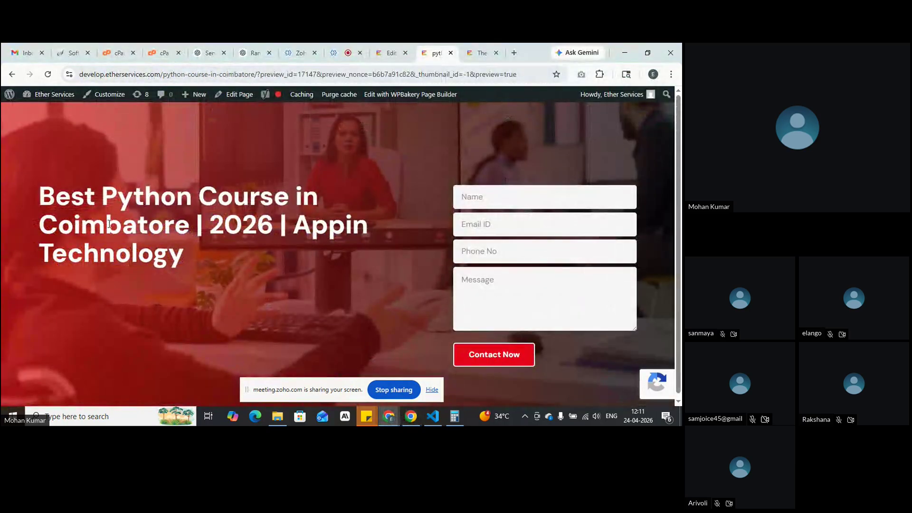
left_click_drag(41, 191, 187, 264)
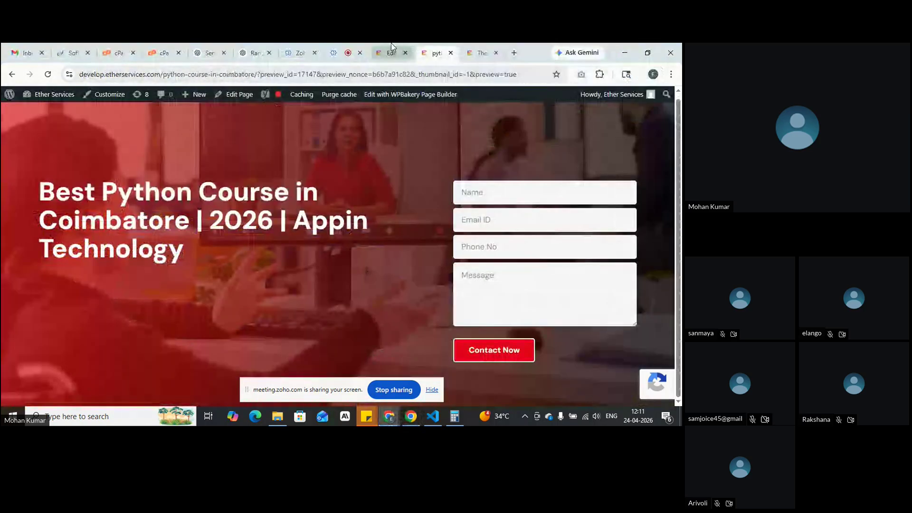
Step: Copy the 'Start your career with our Advanced Full Stack Python Course' paragraph from the live page
left_click(390, 52)
scroll(421, 369, "down", 3)
scroll(401, 292, "up", 2)
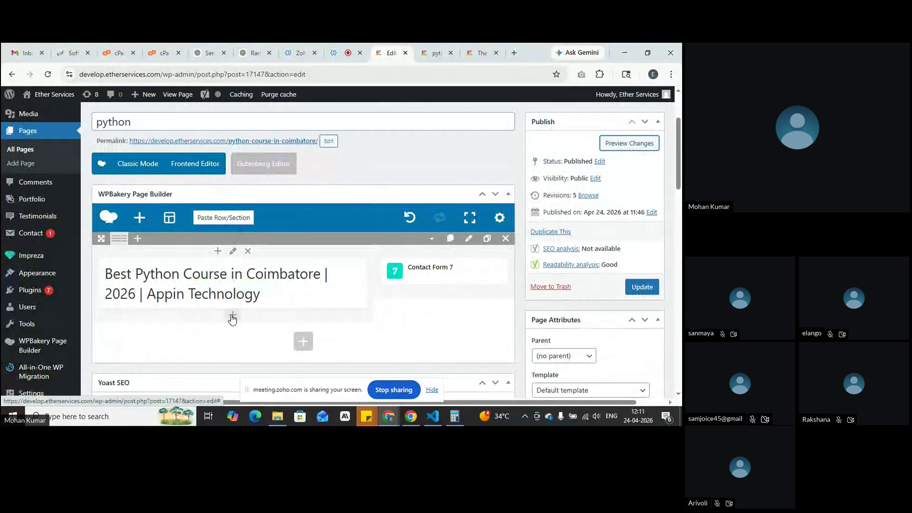
key("alt+Tab")
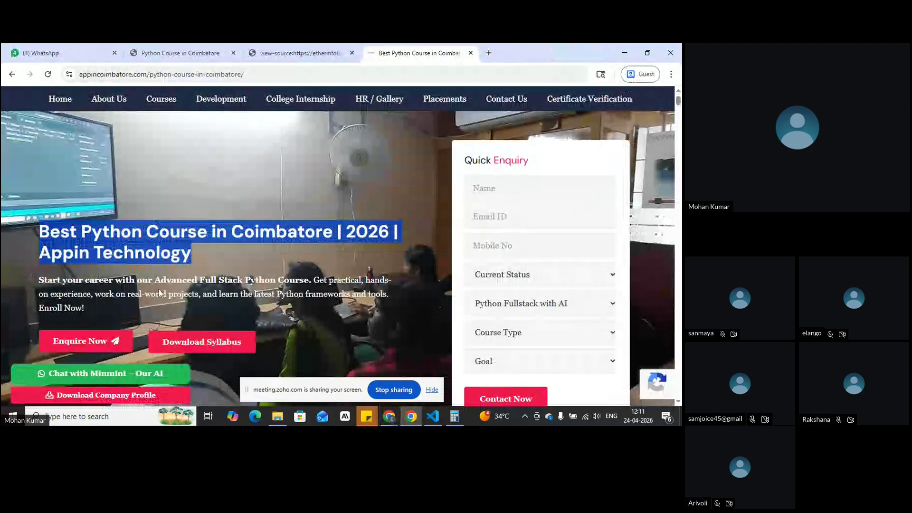
left_click_drag(89, 309, 33, 287)
key("ctrl+c")
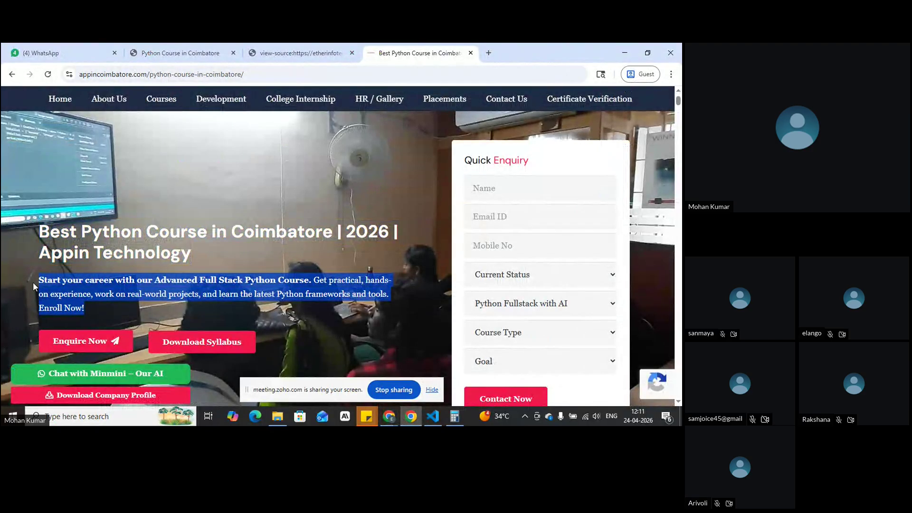
key("alt+Tab")
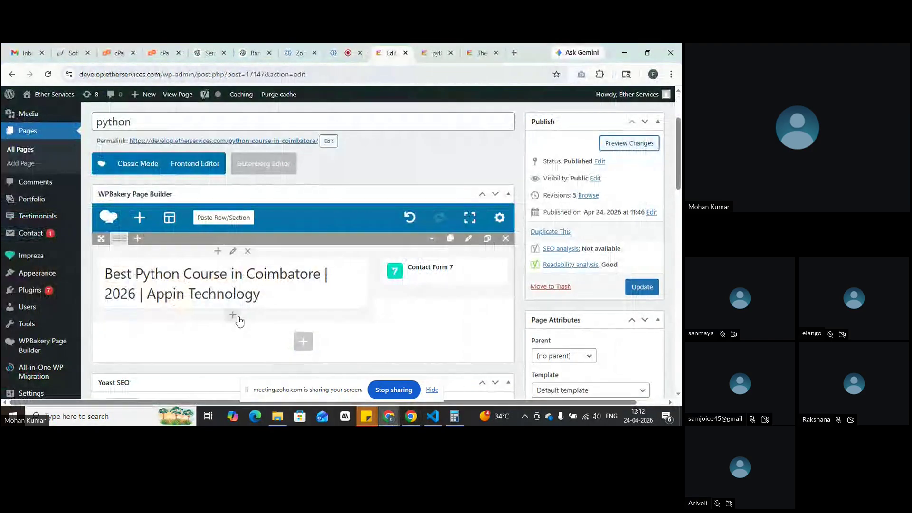
Step: Add a Text Block under the heading with the copied paragraph pasted in, save, and preview
left_click(237, 317)
scroll(223, 276, "up", 3)
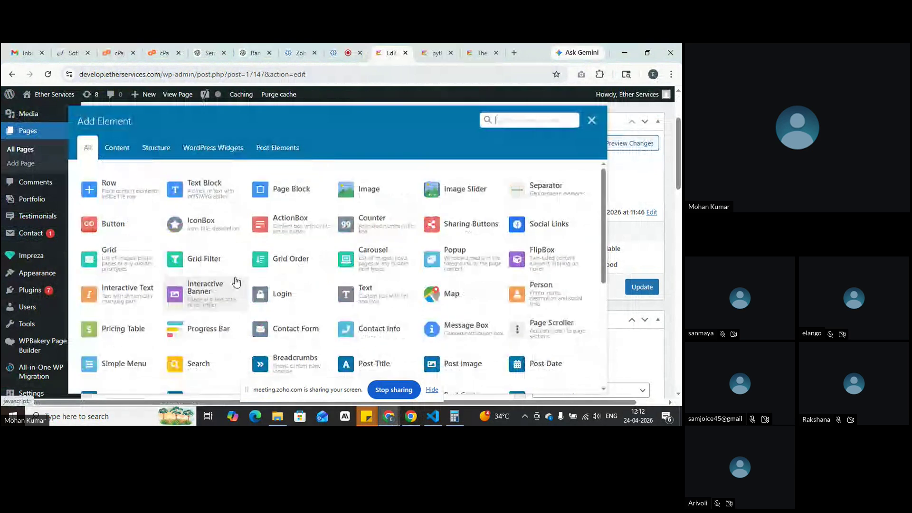
left_click(210, 191)
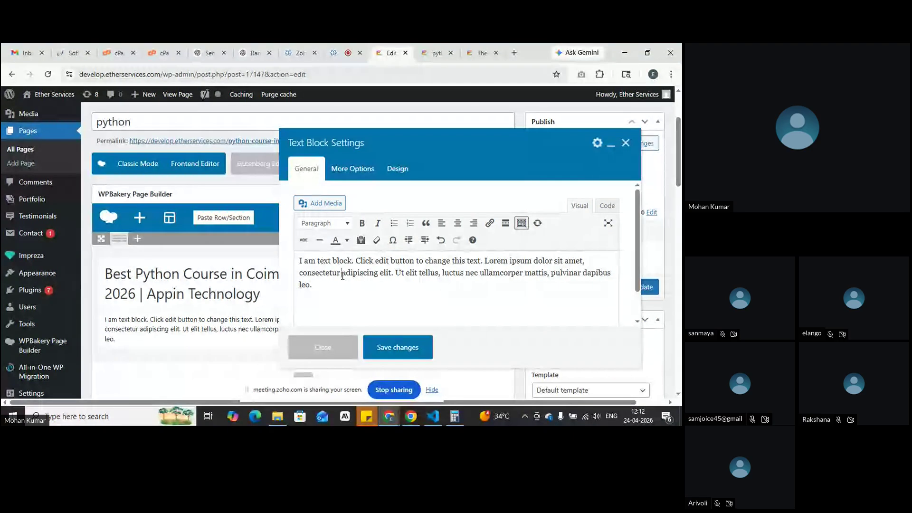
key("ctrl+a")
key("ctrl+v")
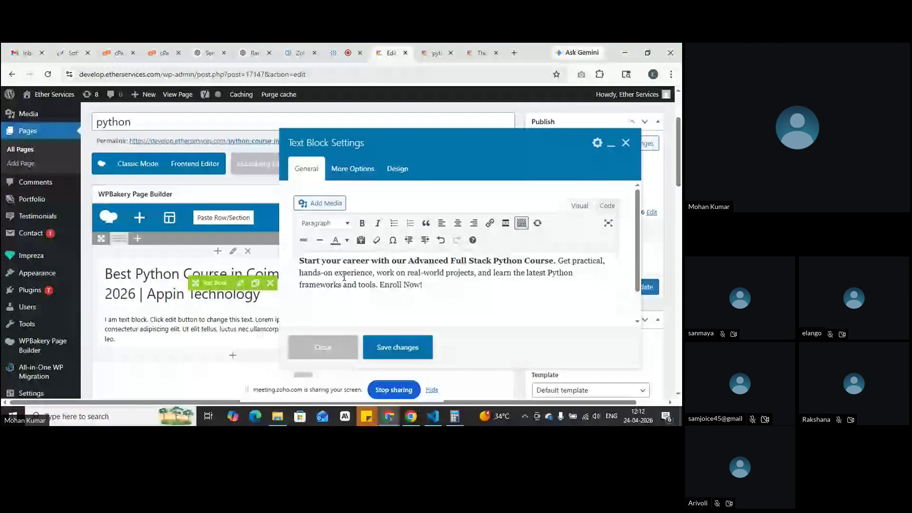
left_click(398, 347)
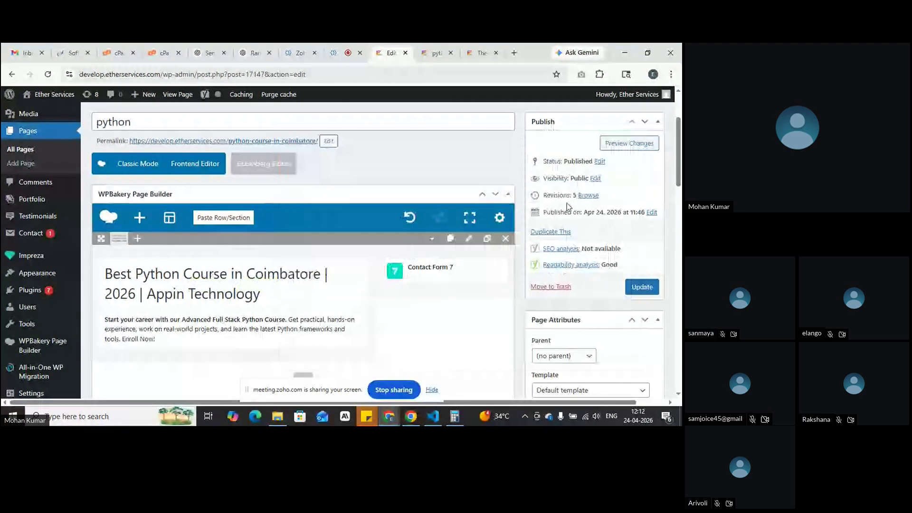
left_click(602, 147)
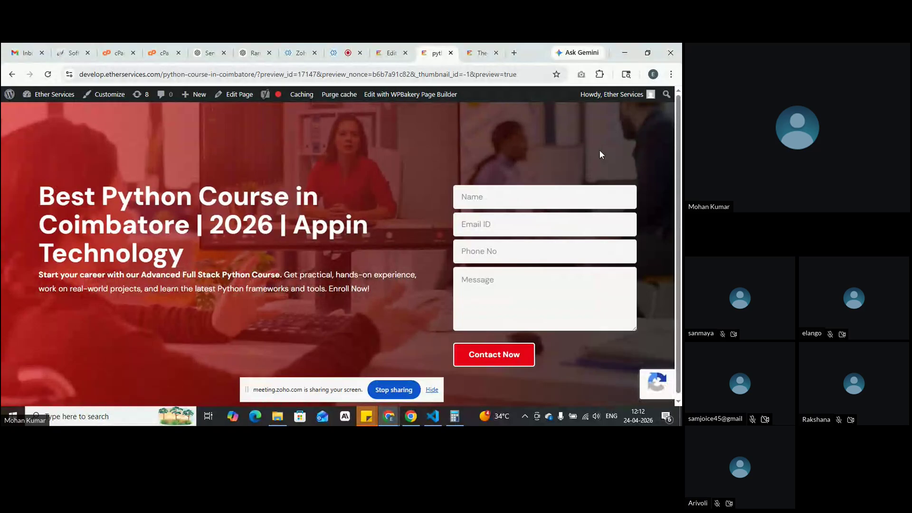
key("alt+Tab")
key("alt+Tab")
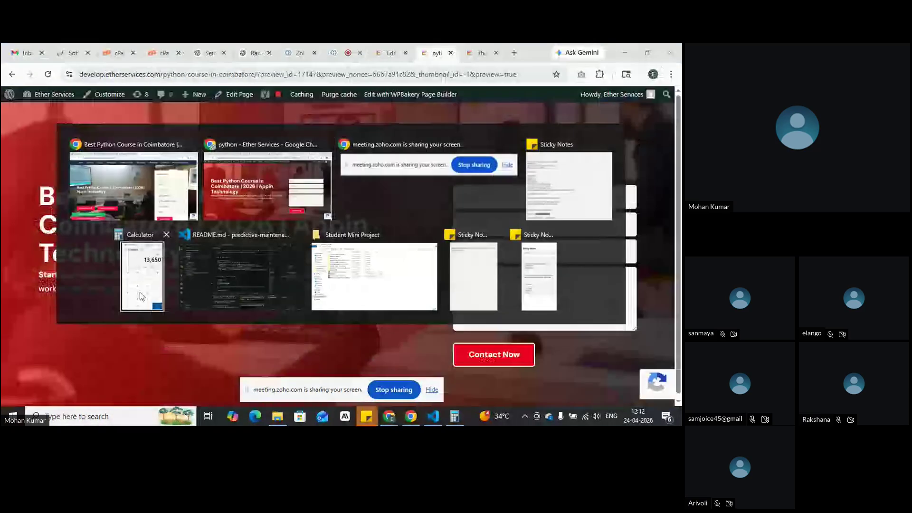
left_click_drag(39, 188, 200, 239)
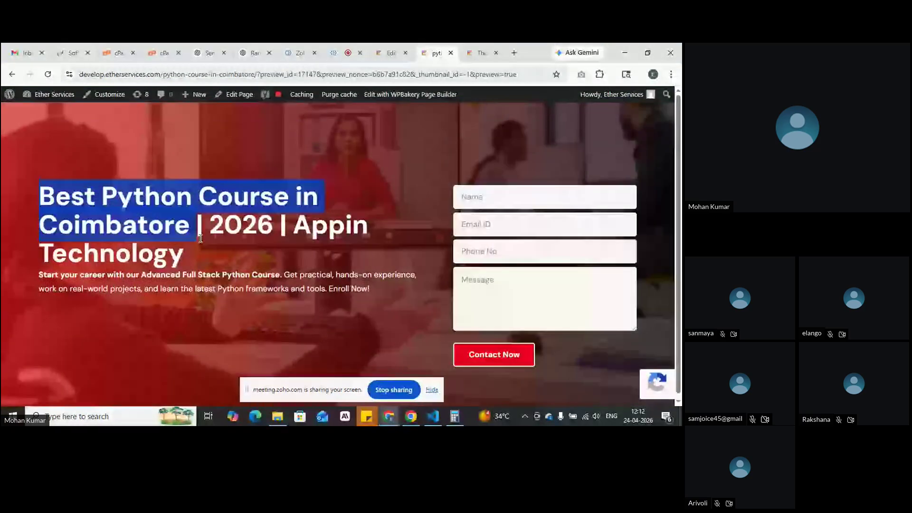
left_click_drag(38, 274, 425, 292)
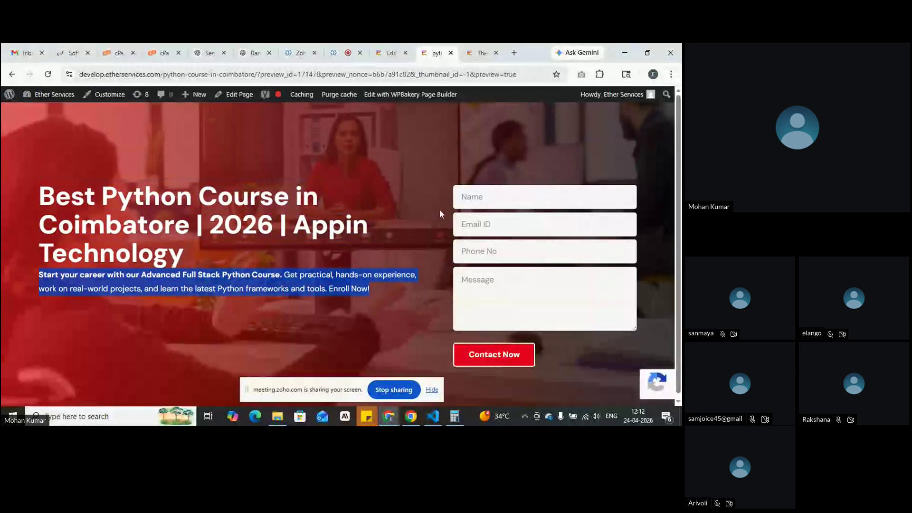
key("alt+Tab")
left_click(226, 288)
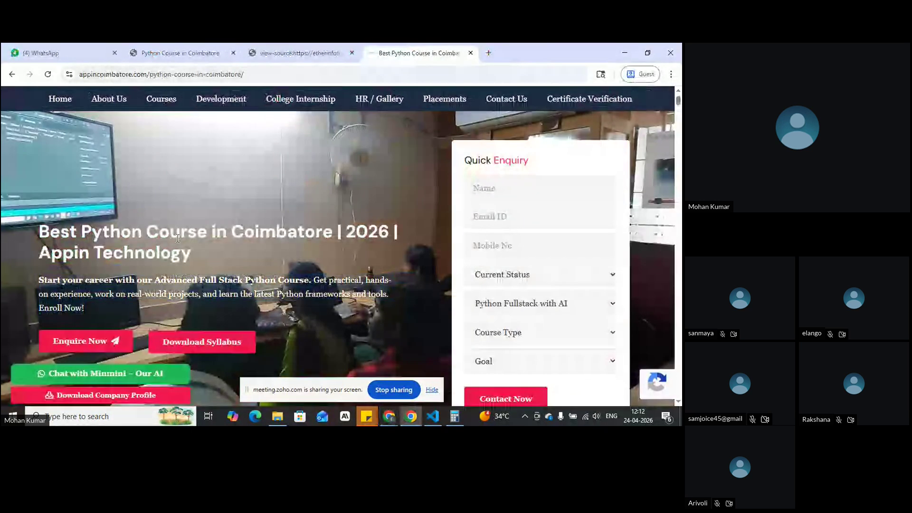
left_click_drag(222, 248, 19, 233)
left_click_drag(38, 277, 123, 309)
left_click(124, 311)
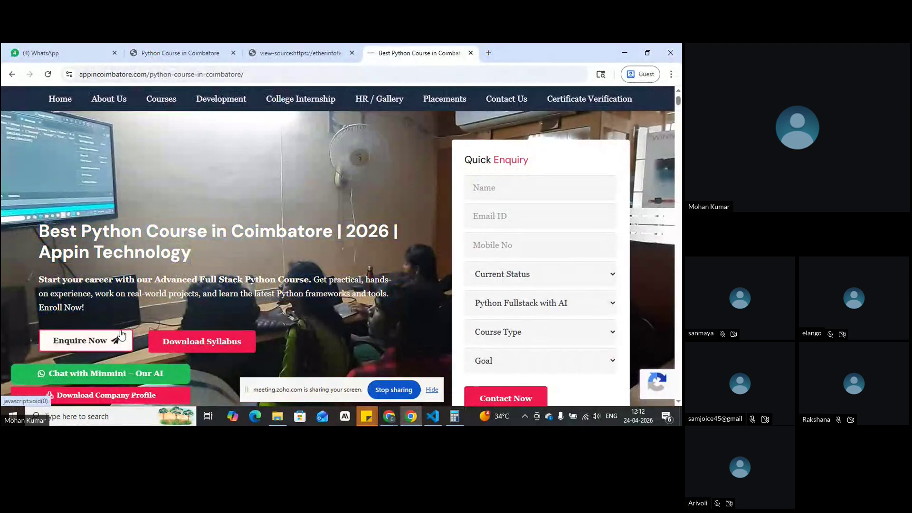
scroll(171, 309, "down", 2)
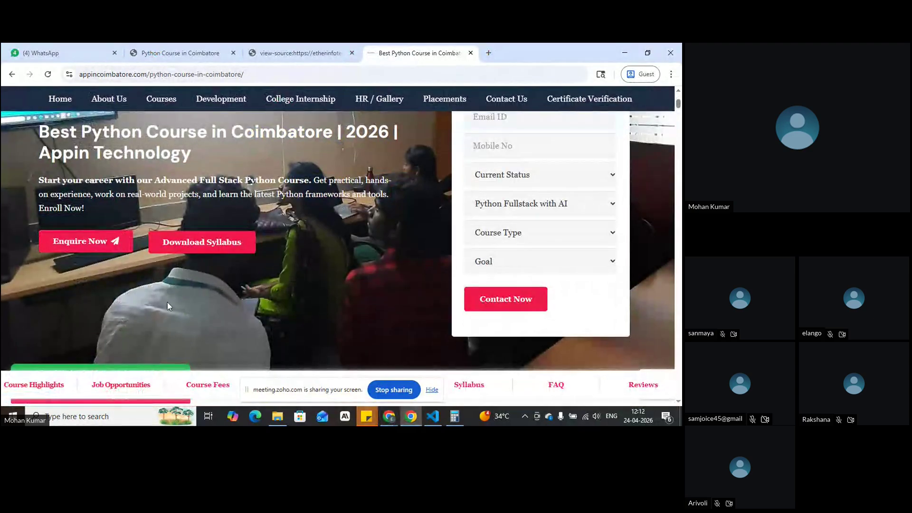
left_click(86, 250)
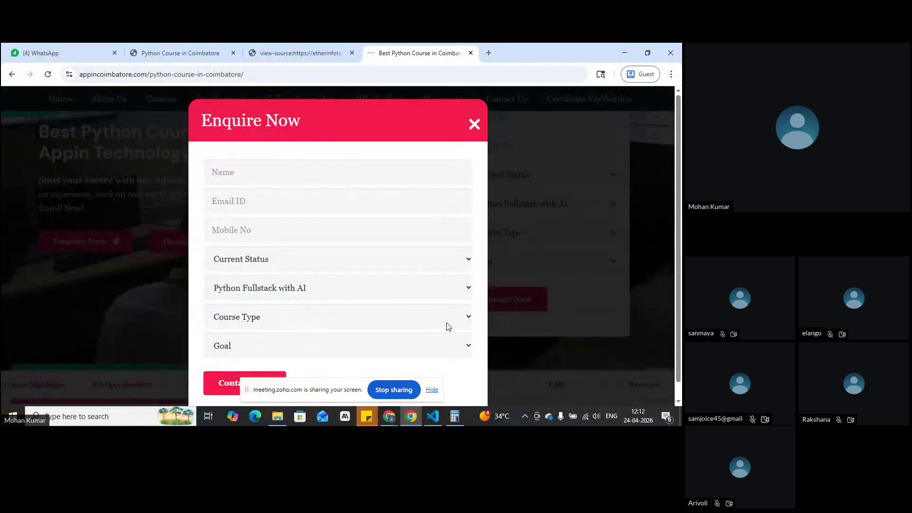
left_click(474, 125)
key("alt+Tab")
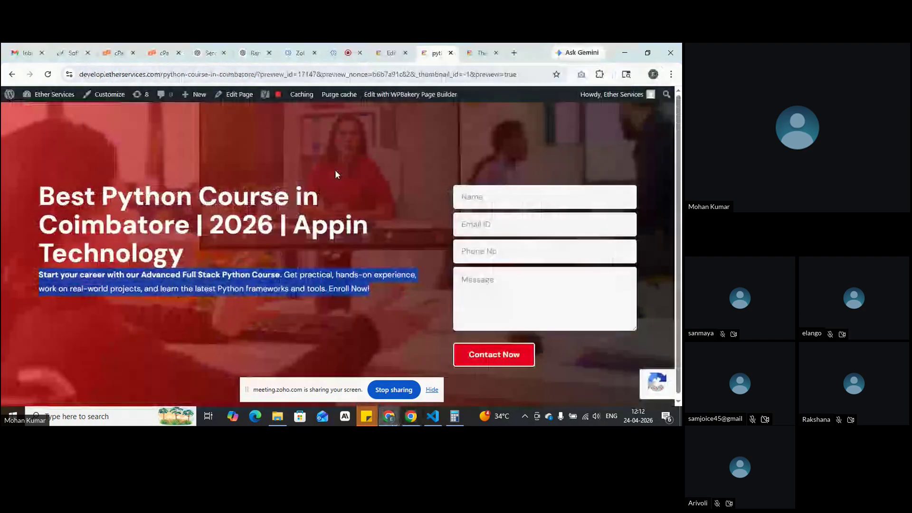
Step: Add a Click Me Popup element under the paragraph and delete its placeholder sentence
left_click(394, 49)
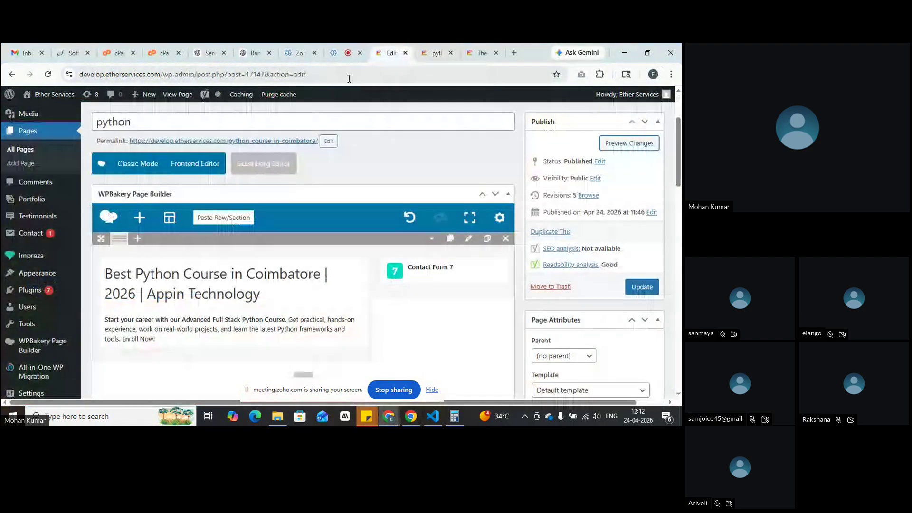
scroll(230, 285, "down", 2)
left_click(231, 287)
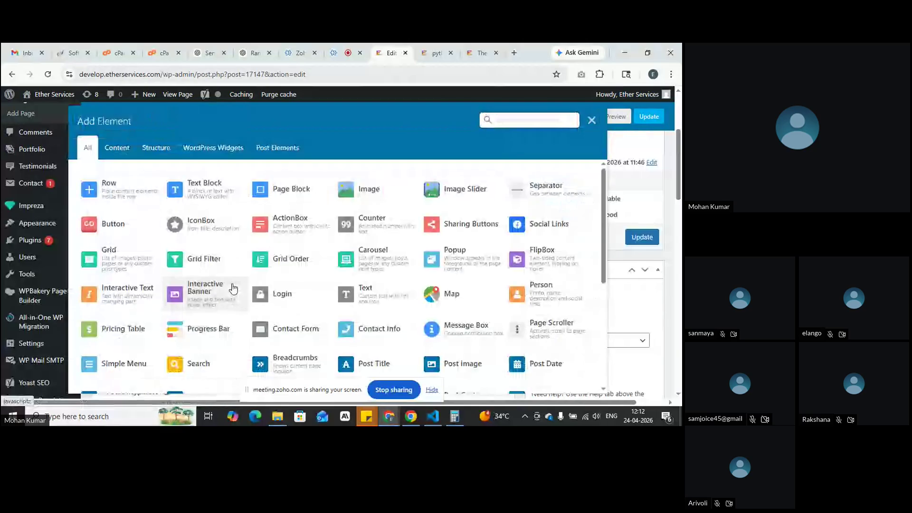
left_click(461, 259)
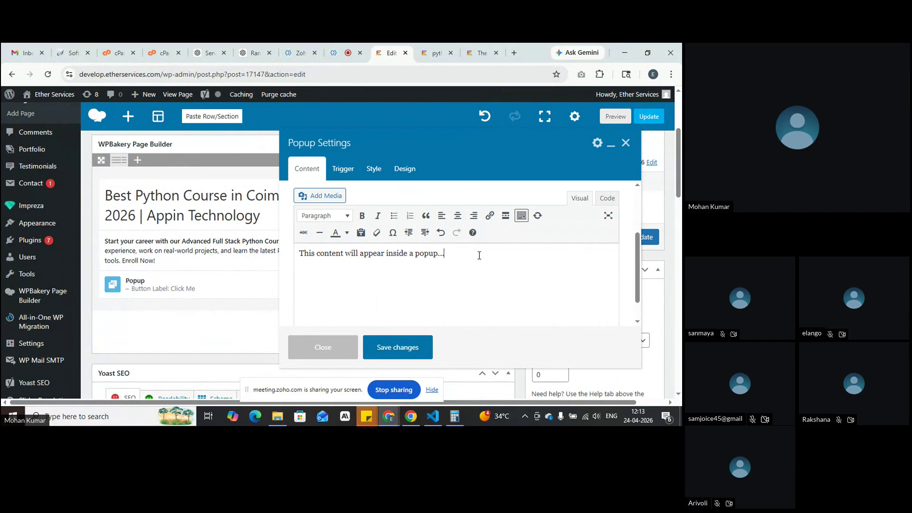
left_click_drag(479, 255, 293, 249)
key("BackSpace")
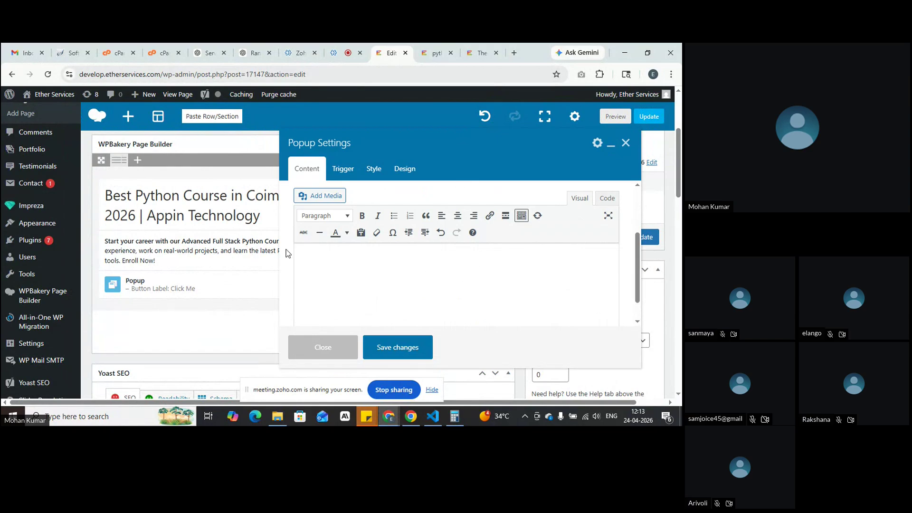
Step: Open Contact > Contact Forms in a new tab and switch to it
mouse_move(38, 186)
right_click(88, 188)
left_click(125, 196)
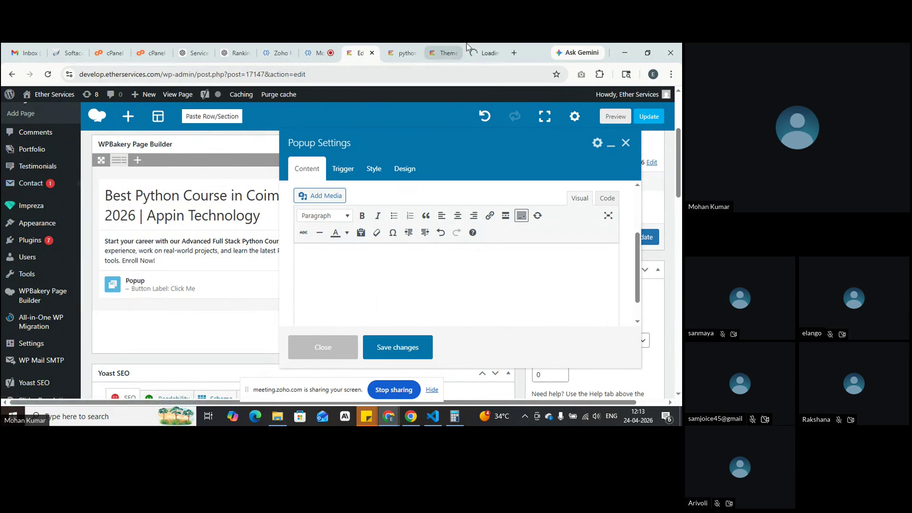
left_click(477, 47)
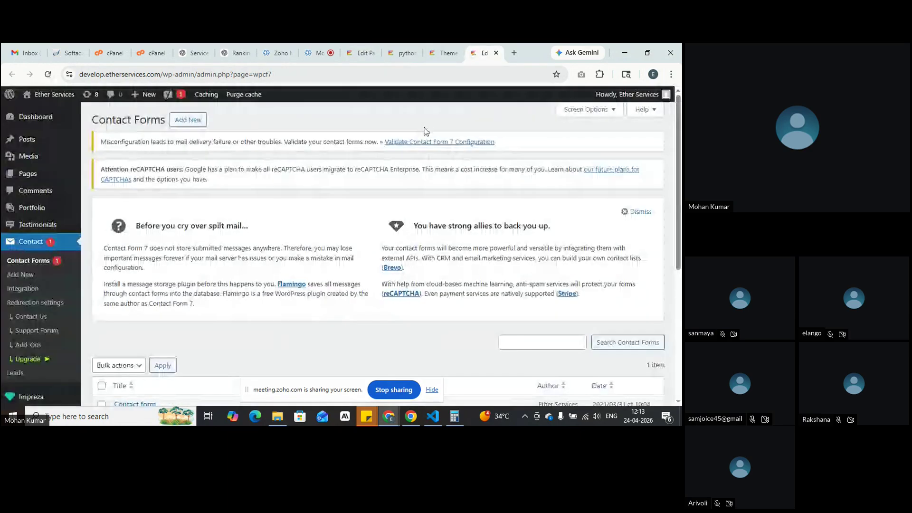
Step: Select the Contact form's Contact Form 7 shortcode, then return to the Popup Settings editor tab
scroll(404, 189, "down", 2)
scroll(404, 189, "down", 1)
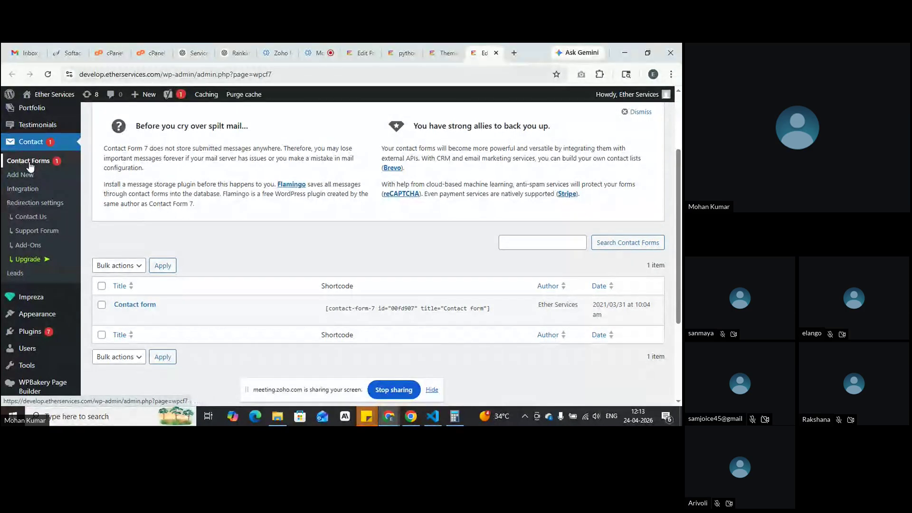
mouse_move(124, 309)
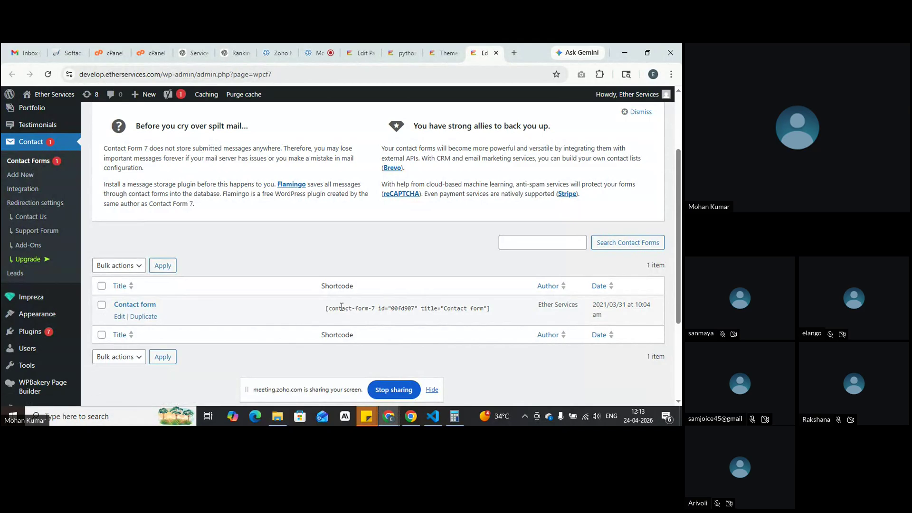
left_click(328, 312)
key("ctrl+c")
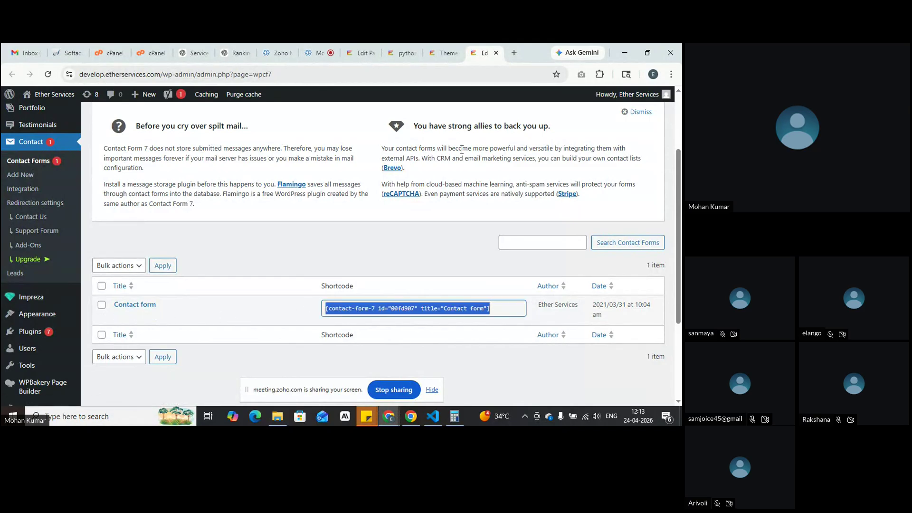
left_click(361, 53)
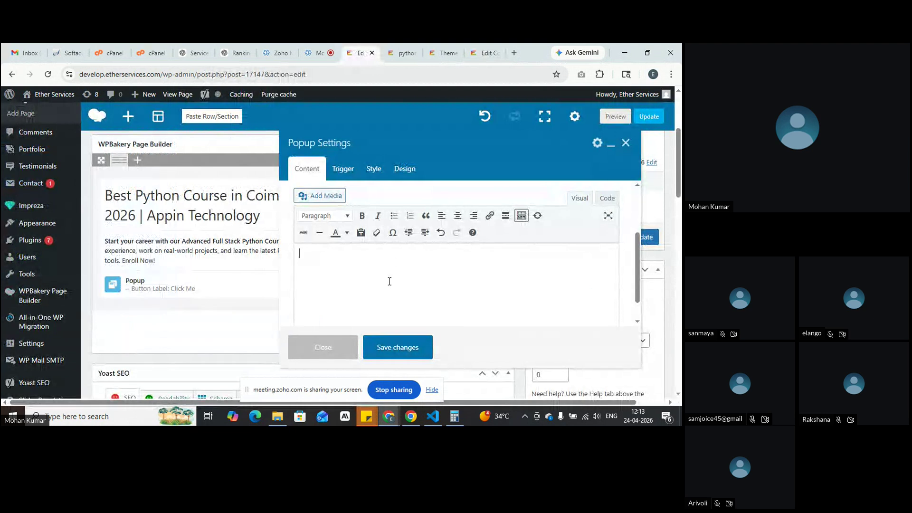
Step: Replace the old Popup with a fresh one whose content is the pasted contact-form-7 shortcode
left_click(325, 347)
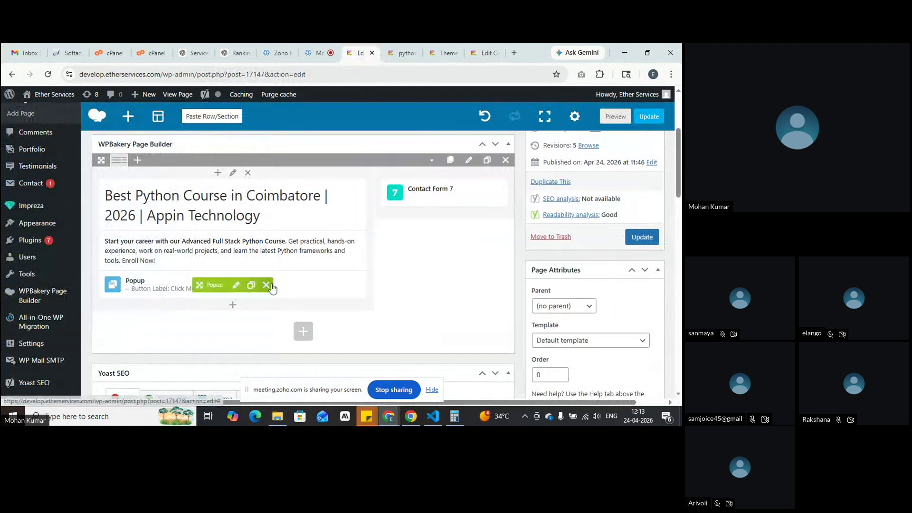
left_click(267, 286)
left_click(233, 286)
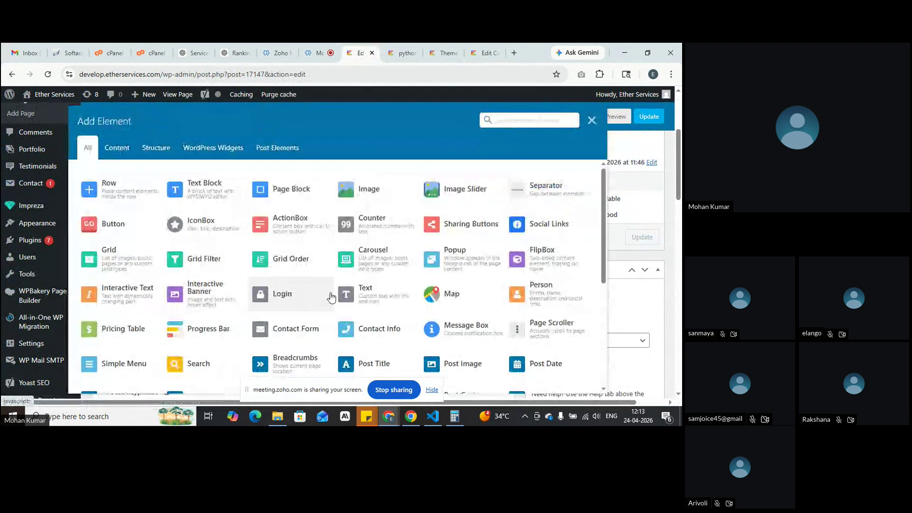
left_click(464, 263)
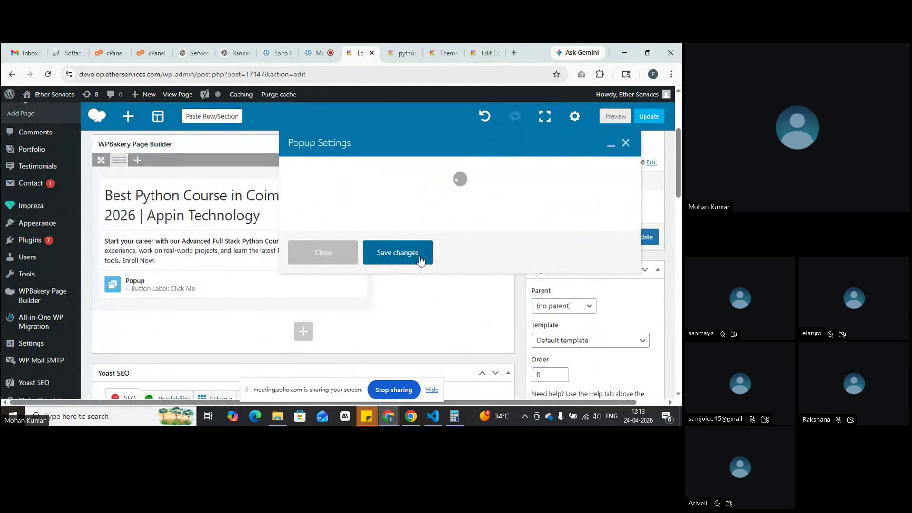
left_click_drag(484, 263, 257, 268)
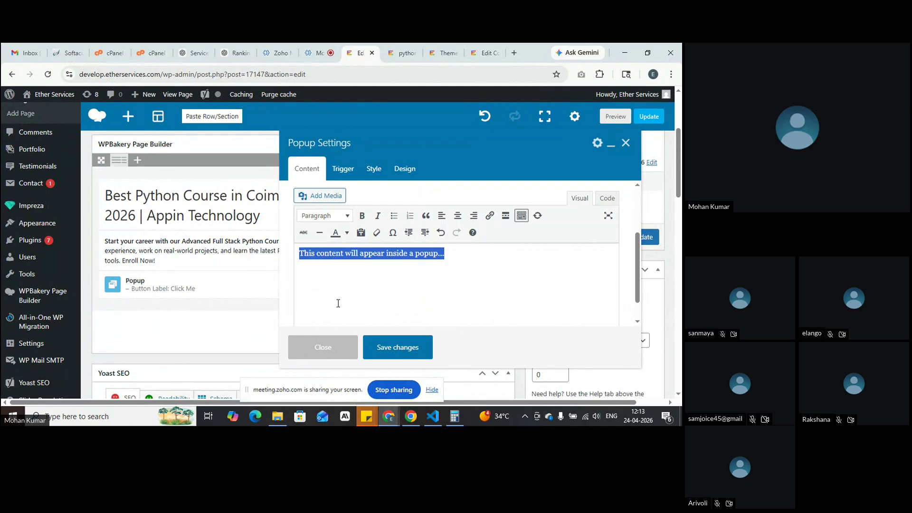
key("ctrl+v")
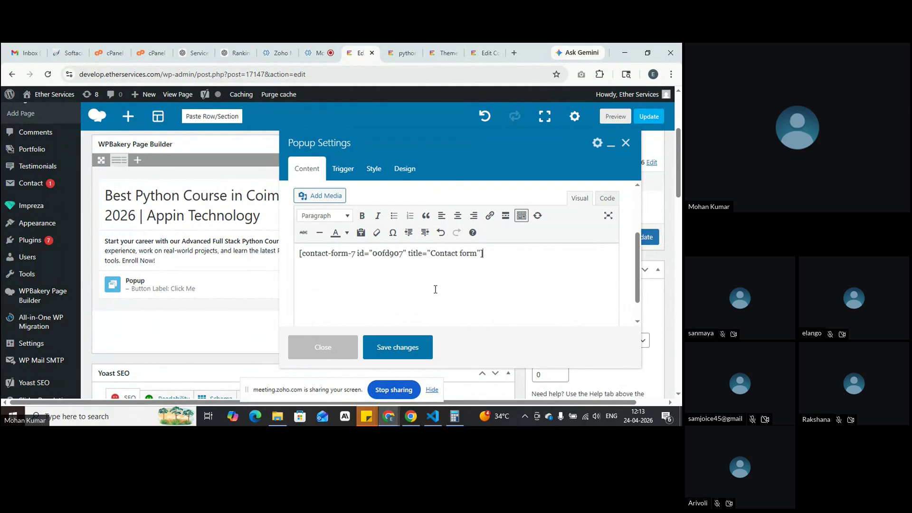
Step: Title the popup 'Contact', save it, and open a live preview of the page
scroll(494, 282, "up", 3)
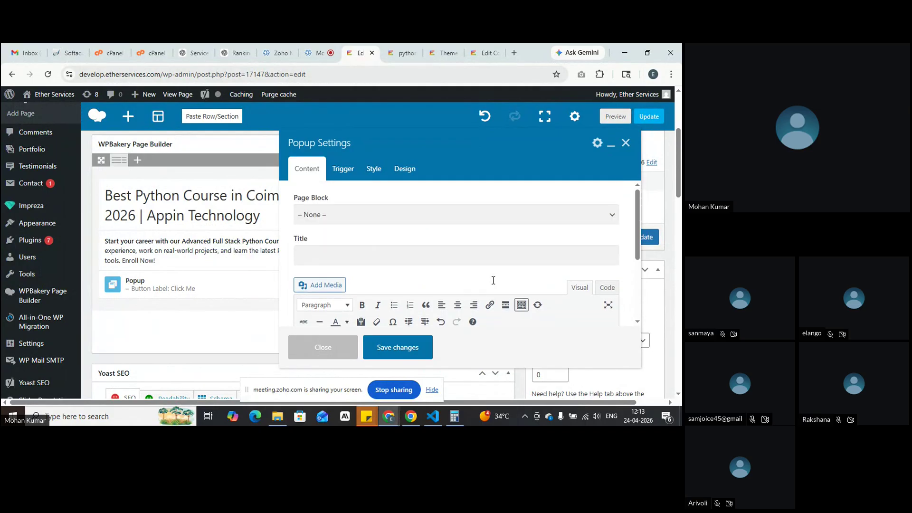
scroll(494, 284, "up", 2)
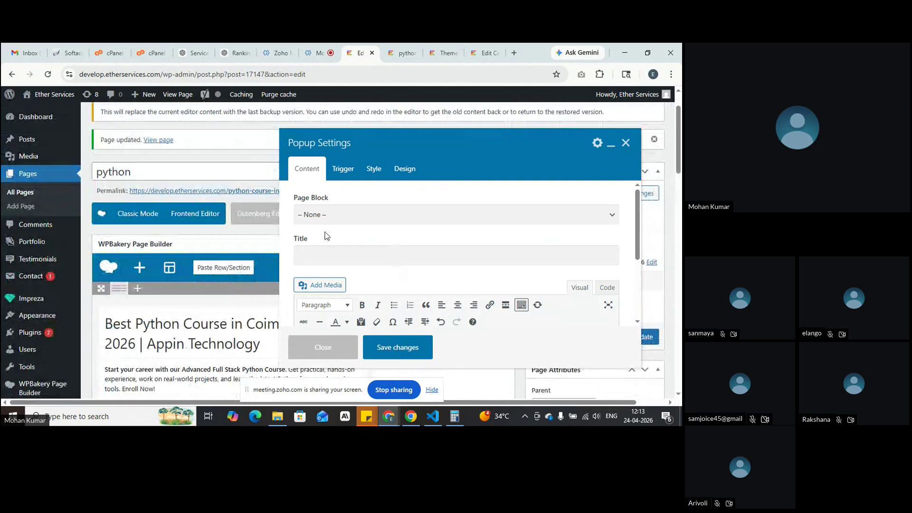
left_click(371, 255)
type("Contact")
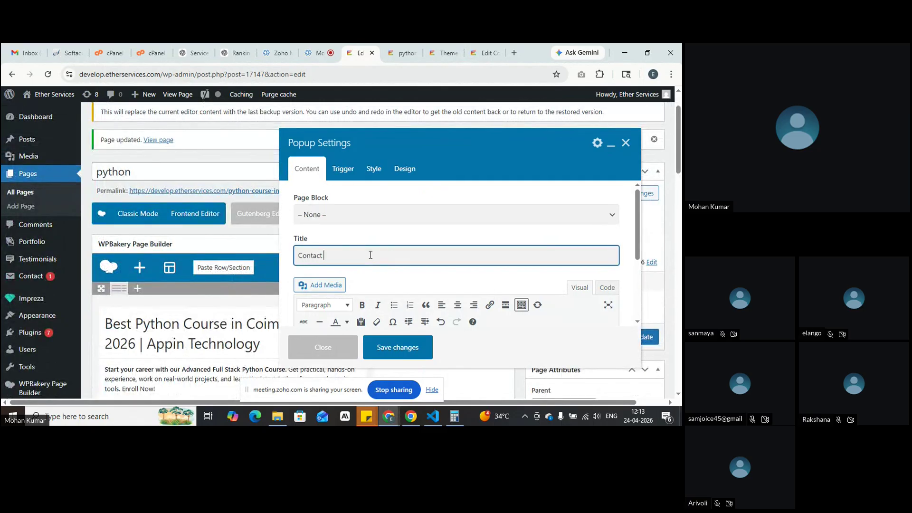
left_click(398, 348)
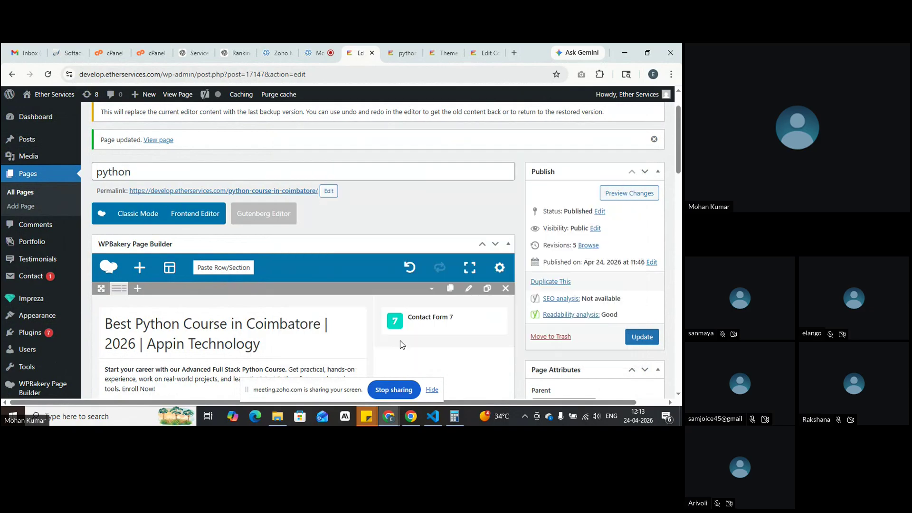
left_click(613, 195)
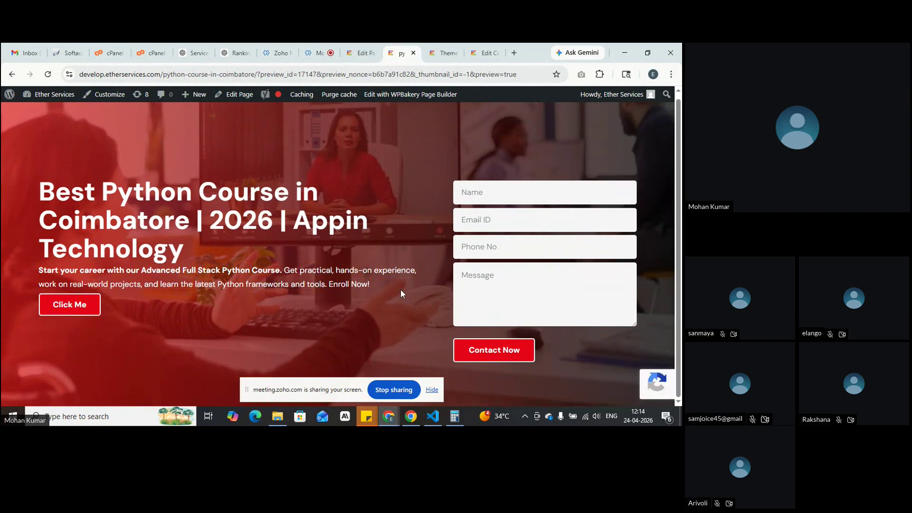
left_click(68, 310)
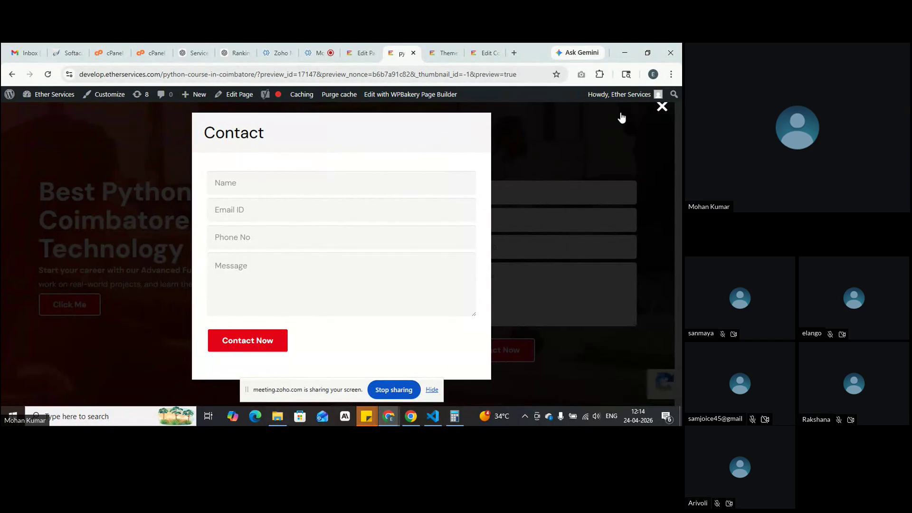
left_click(663, 107)
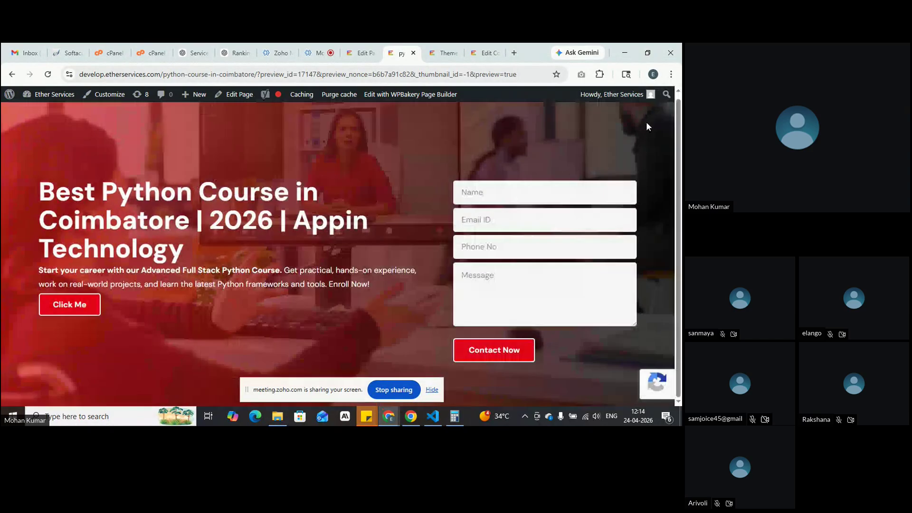
left_click(352, 46)
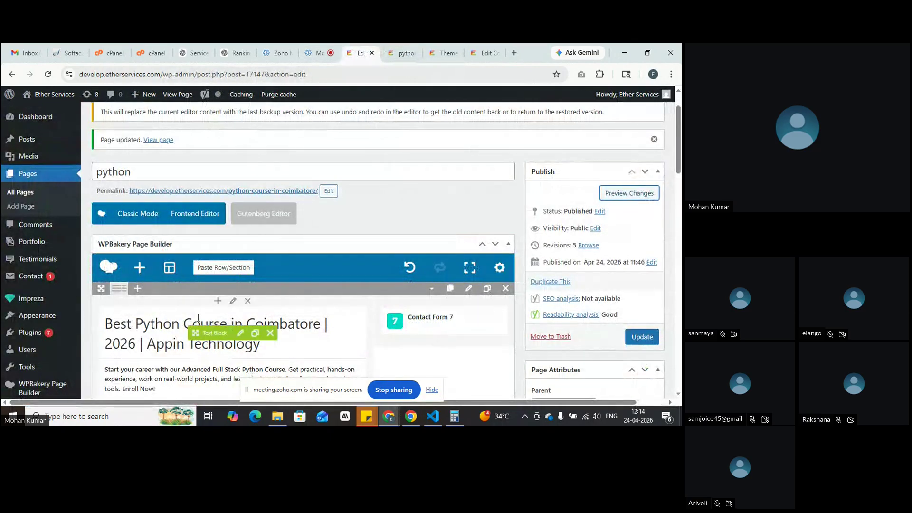
Step: Check the hero row's background overlay setting and save the Row Settings
left_click(469, 289)
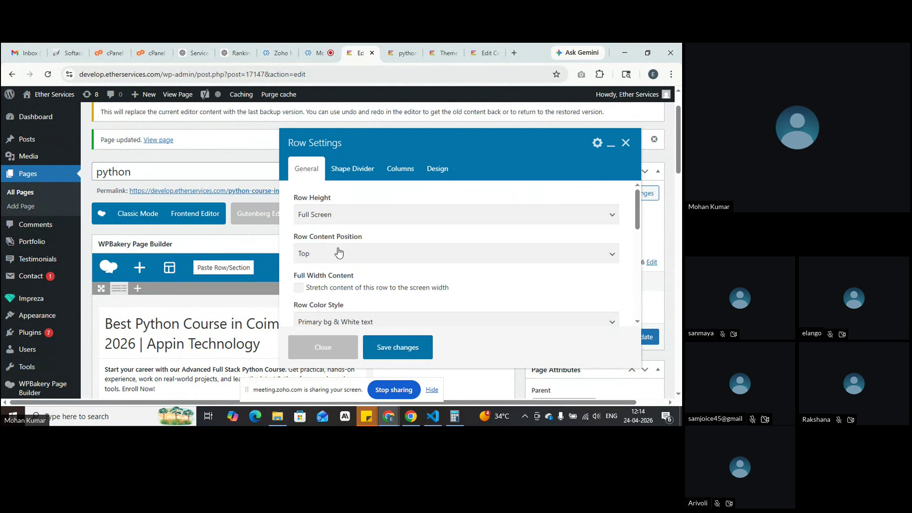
scroll(396, 285, "down", 1)
scroll(377, 233, "down", 6)
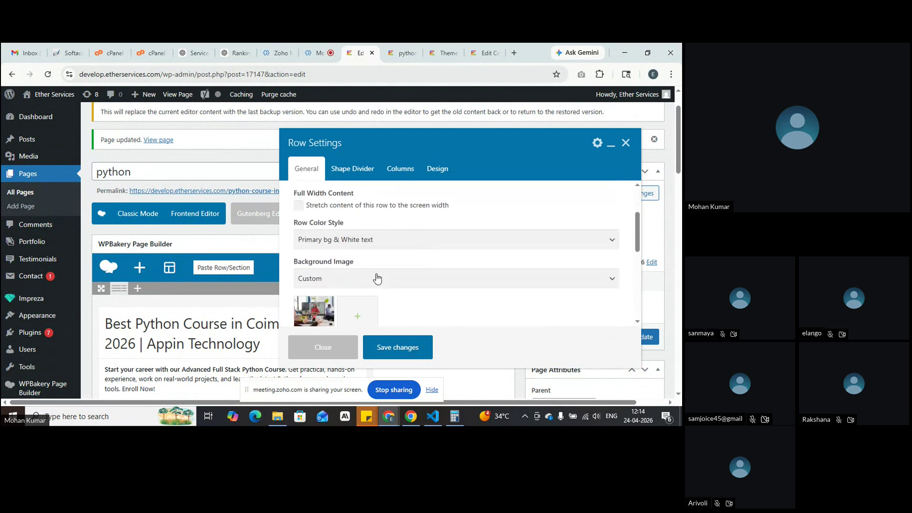
left_click_drag(292, 231, 377, 233)
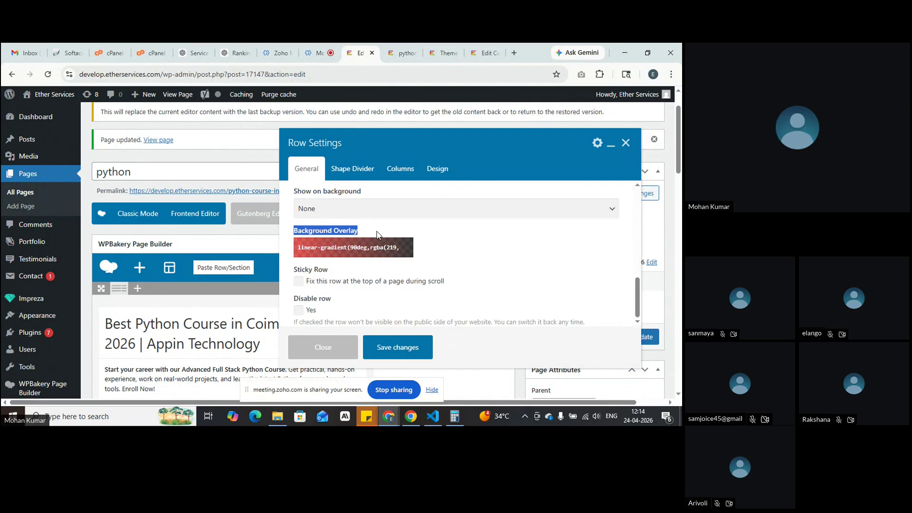
left_click(387, 347)
Step: Give the heading Text Block #ffffff text colour and Center alignment, and save
left_click(240, 334)
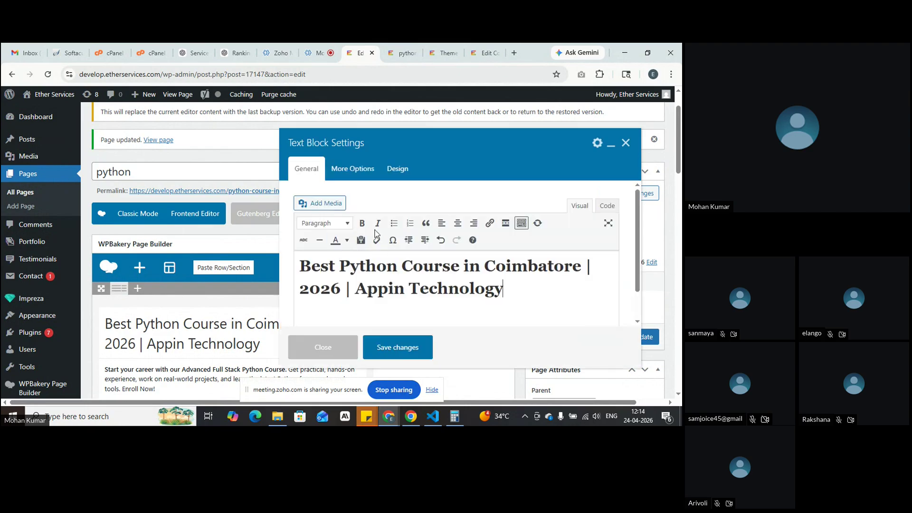
left_click(398, 170)
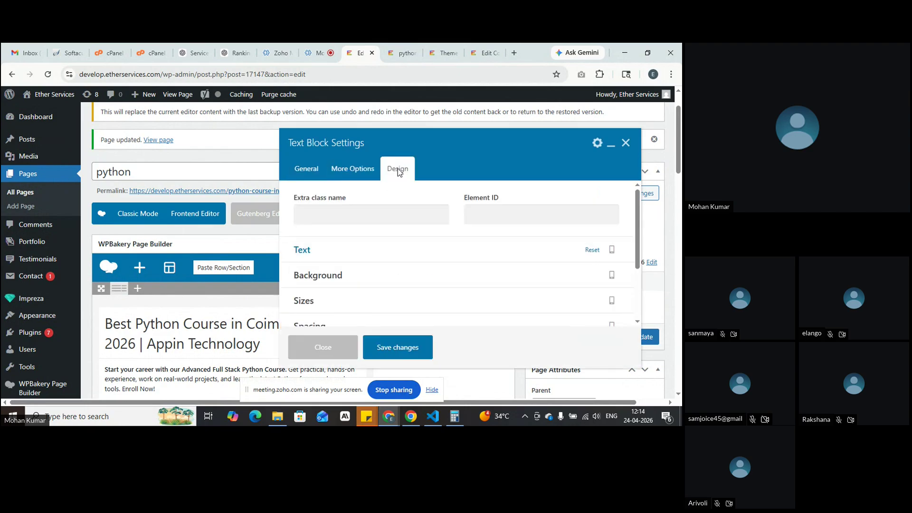
left_click(306, 251)
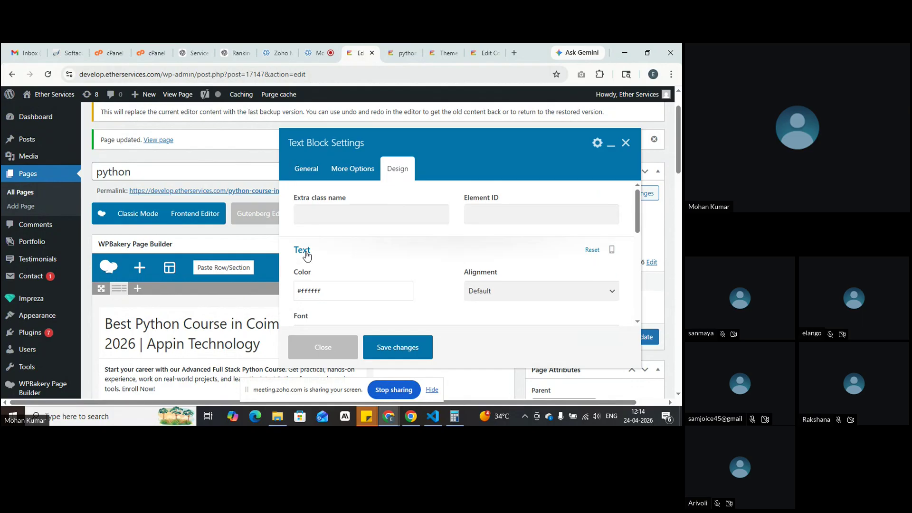
left_click(332, 291)
left_click(356, 292)
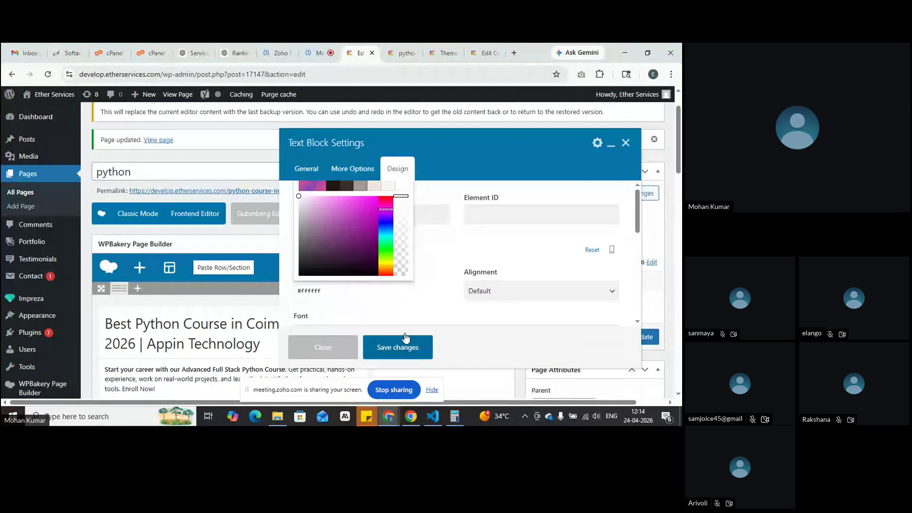
left_click(434, 280)
left_click(525, 297)
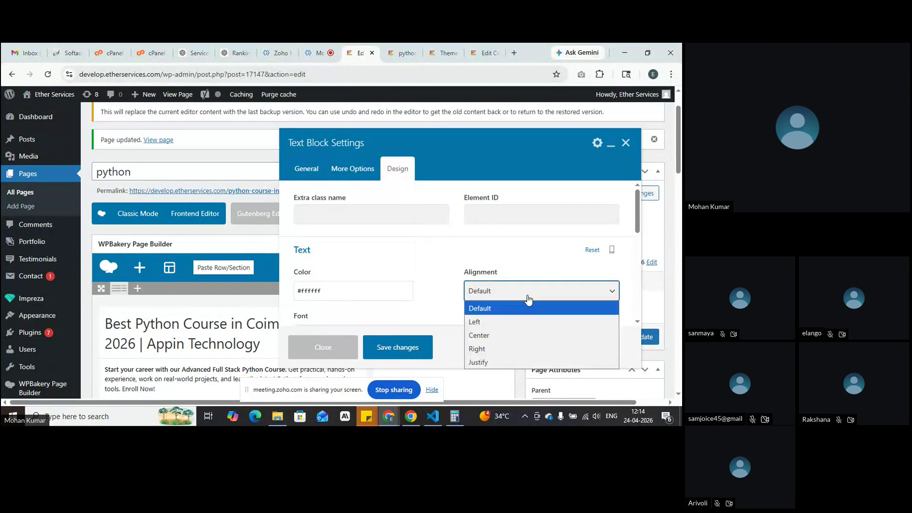
left_click(517, 337)
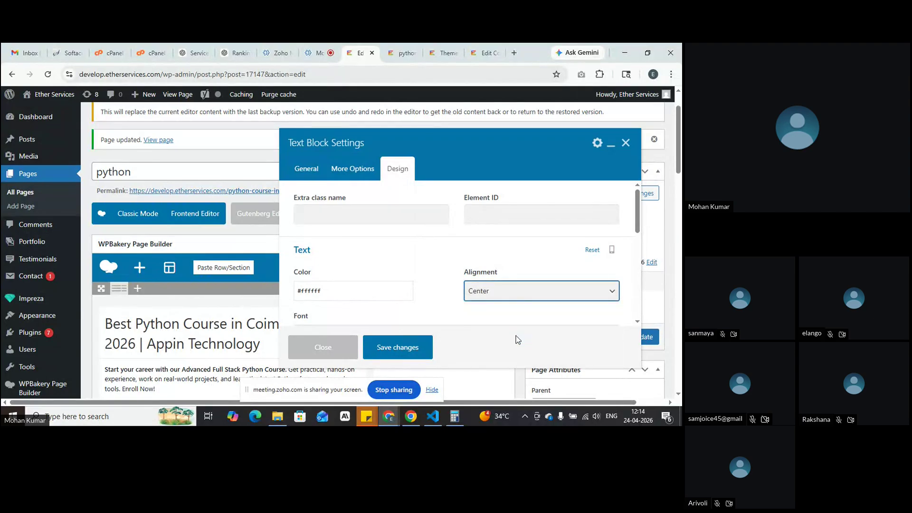
left_click(407, 348)
Step: Set the 'Start your career…' Text Block's text alignment to Center, save, and preview the page
scroll(216, 275, "down", 2)
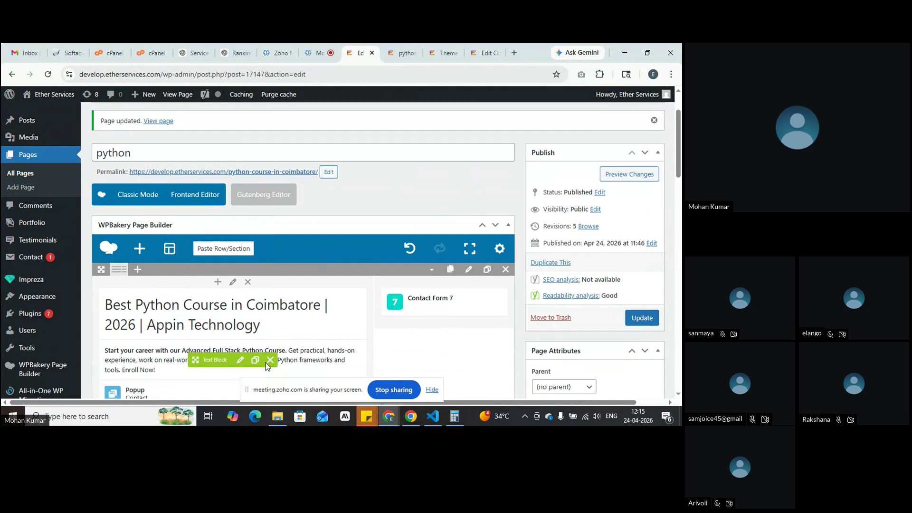
left_click(239, 250)
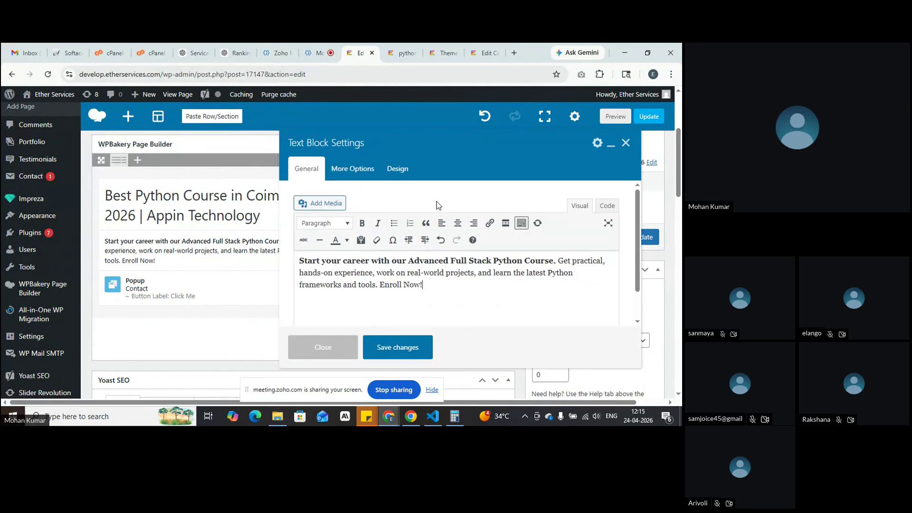
left_click(398, 169)
left_click(520, 250)
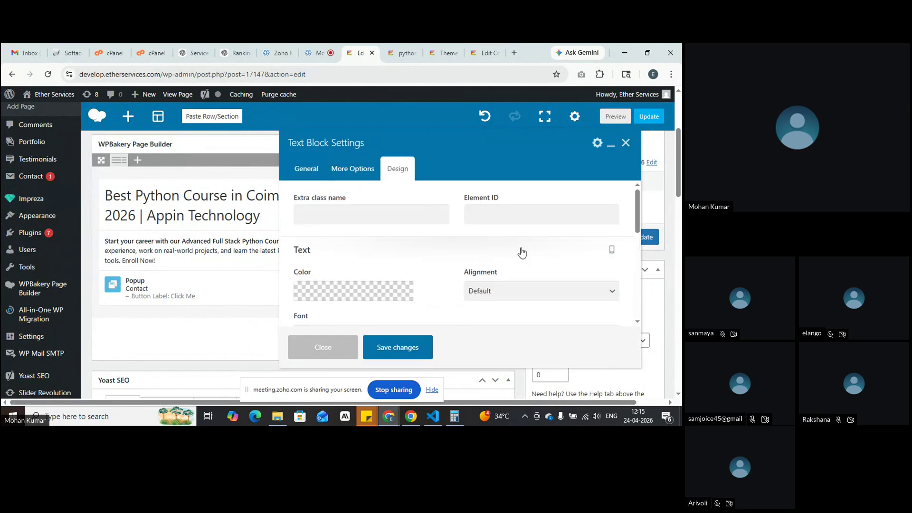
scroll(575, 272, "down", 2)
left_click(539, 200)
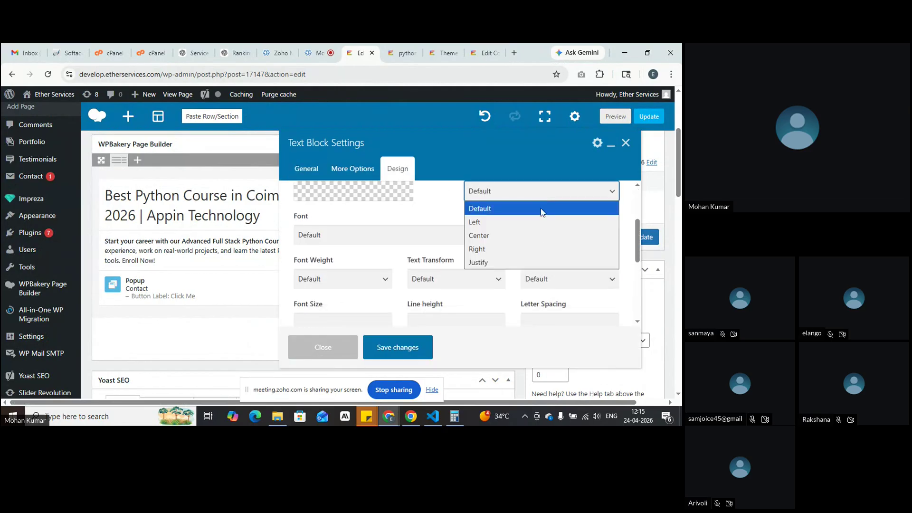
left_click(532, 238)
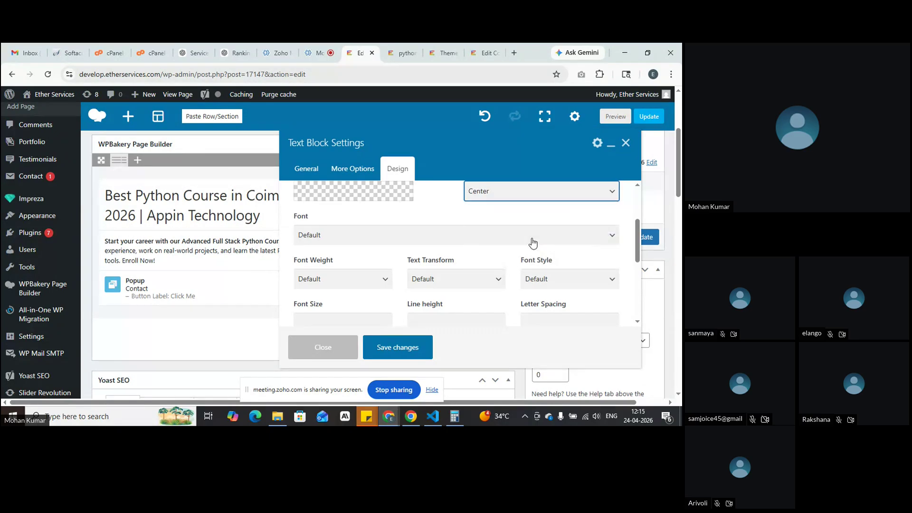
scroll(529, 240, "up", 2)
scroll(532, 276, "down", 1)
left_click(412, 345)
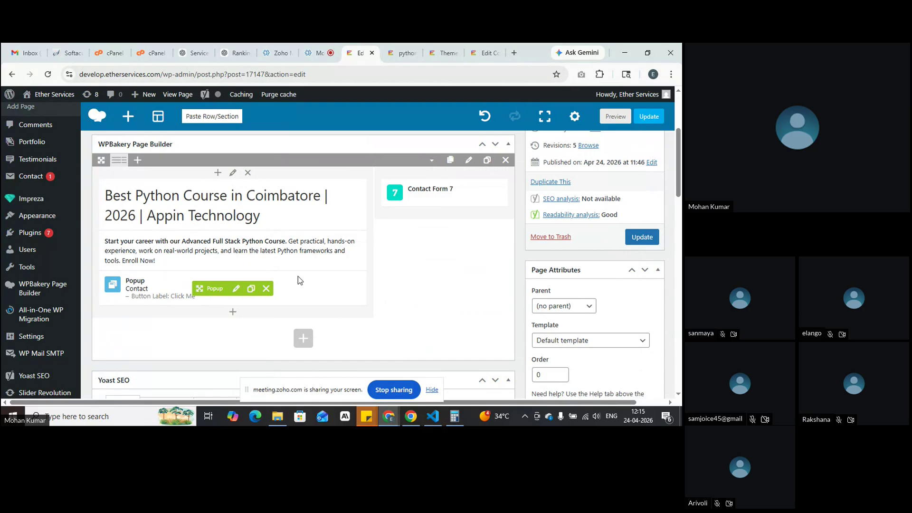
left_click(616, 117)
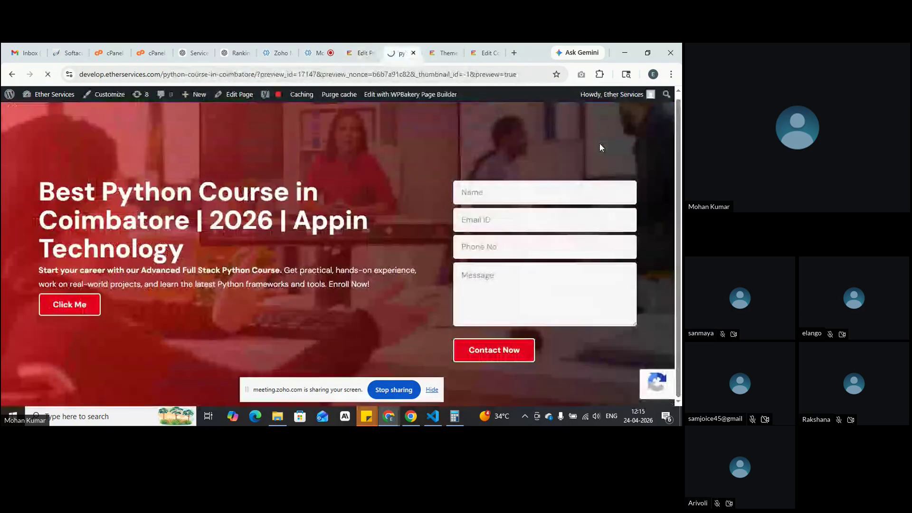
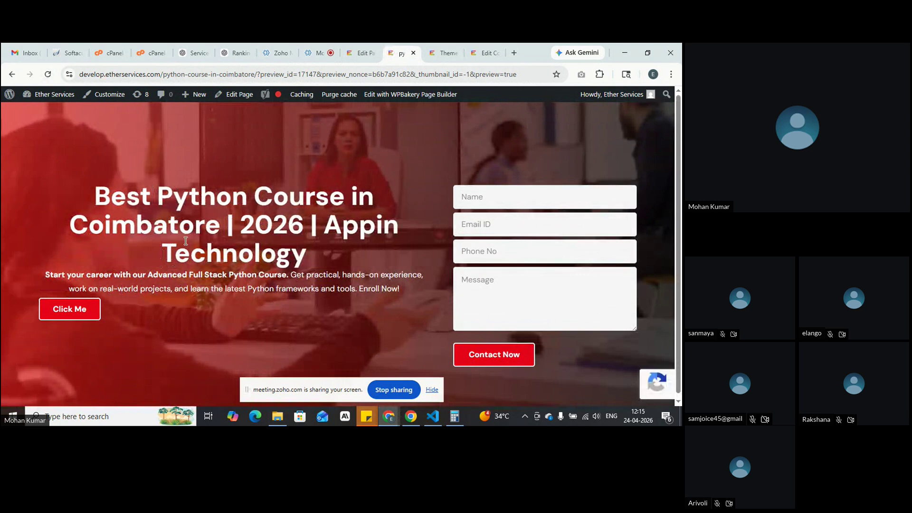
Step: Inspect the hero heading and subtitle in the preview, then go back to the editor
left_click_drag(95, 190, 313, 252)
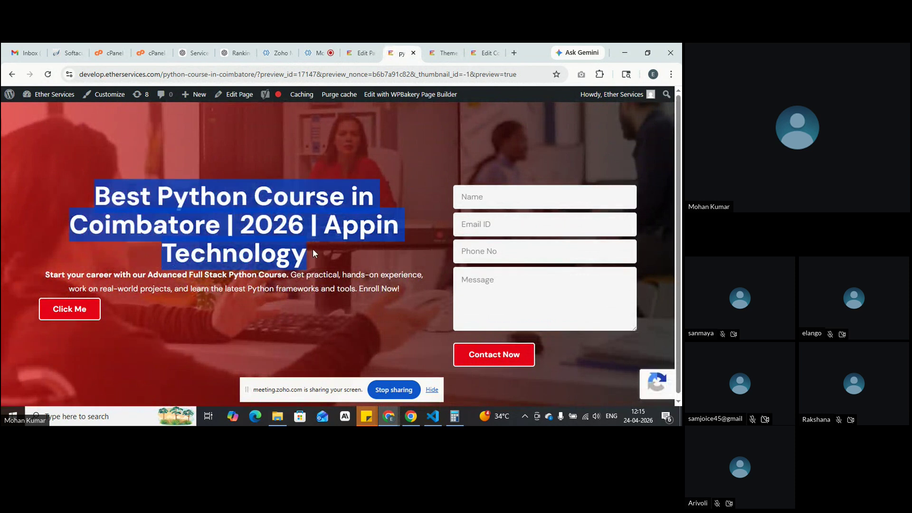
left_click_drag(34, 274, 397, 285)
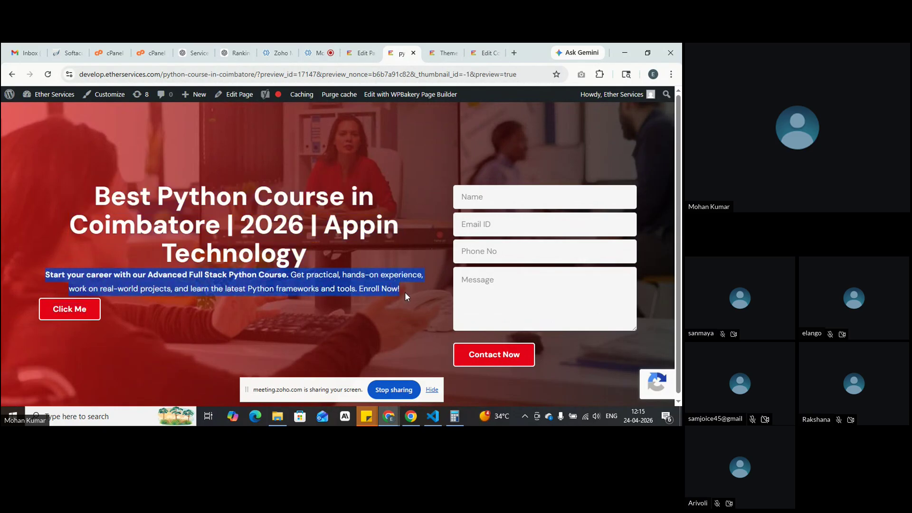
left_click(97, 192)
left_click_drag(84, 183, 431, 282)
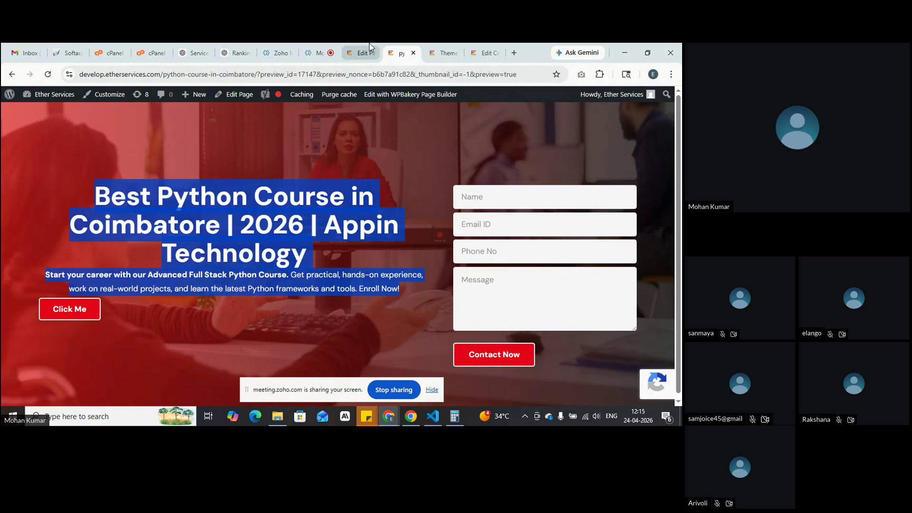
left_click(369, 44)
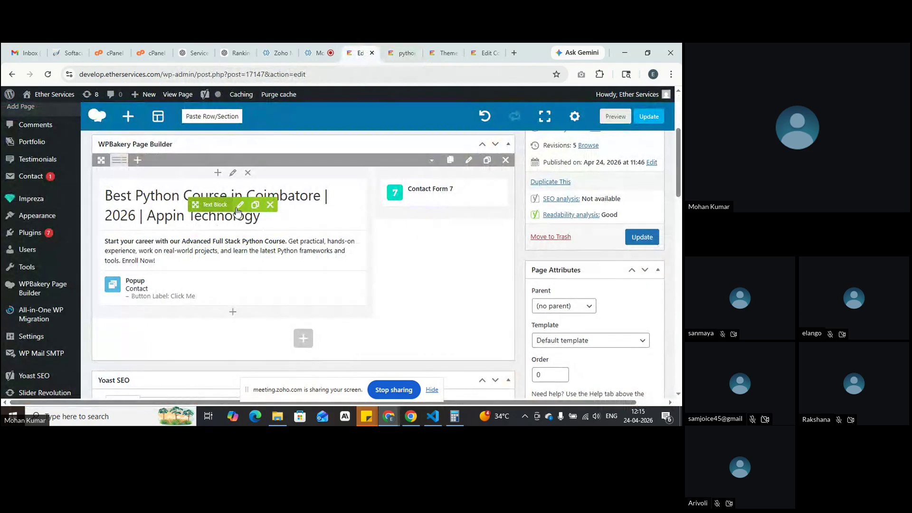
Step: Set the heading Text Block's text alignment to Right and save
left_click(239, 205)
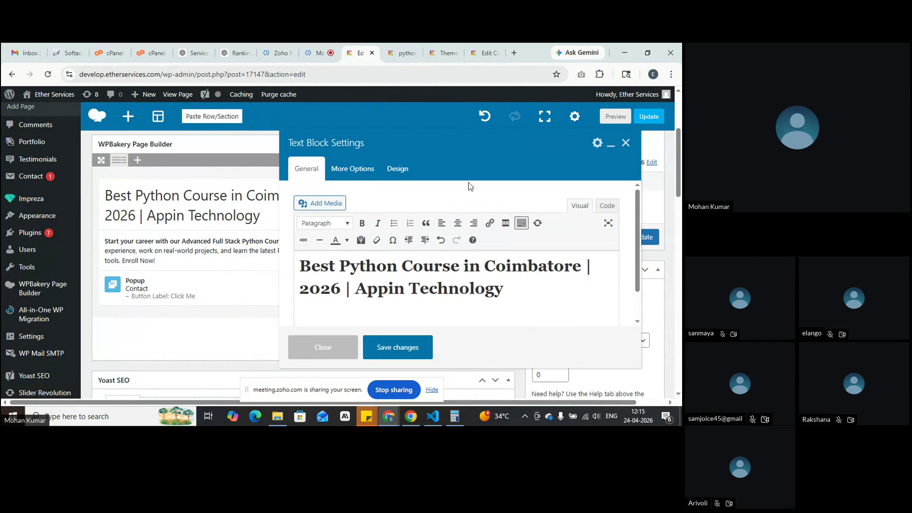
left_click(397, 169)
left_click(440, 251)
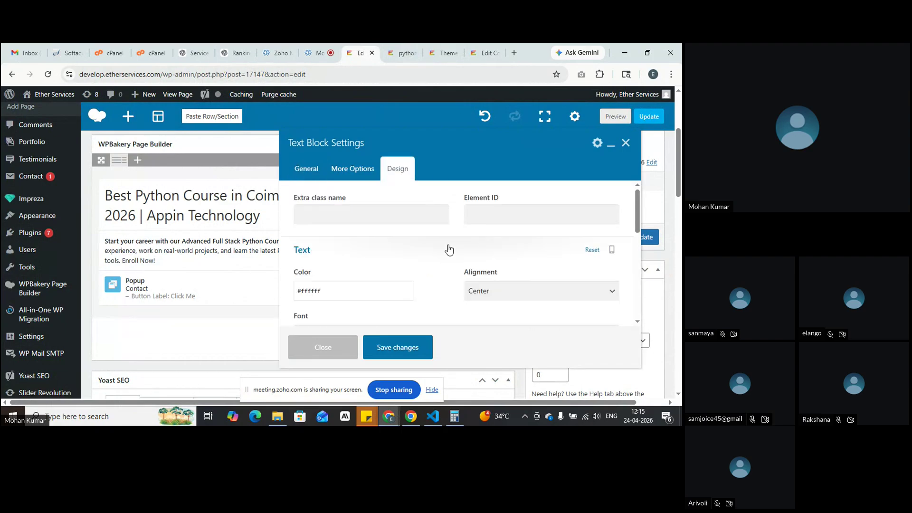
left_click(517, 292)
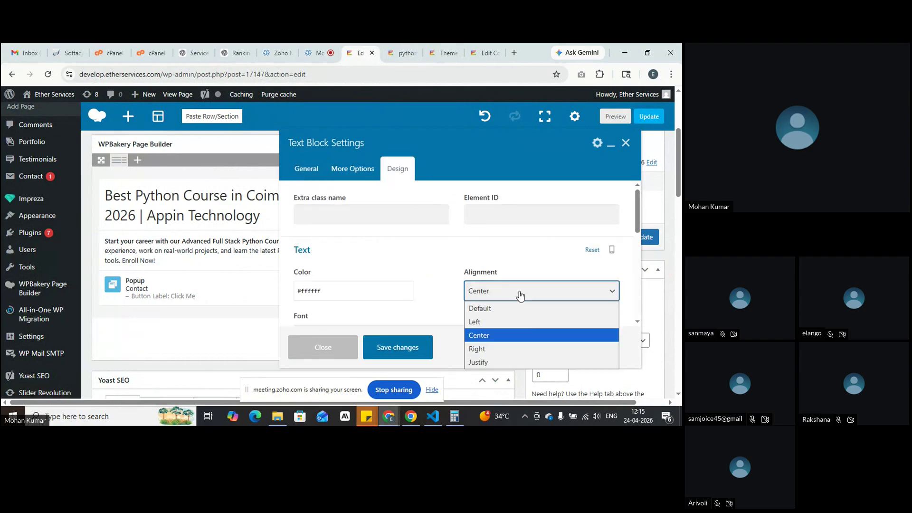
left_click(516, 349)
left_click(397, 347)
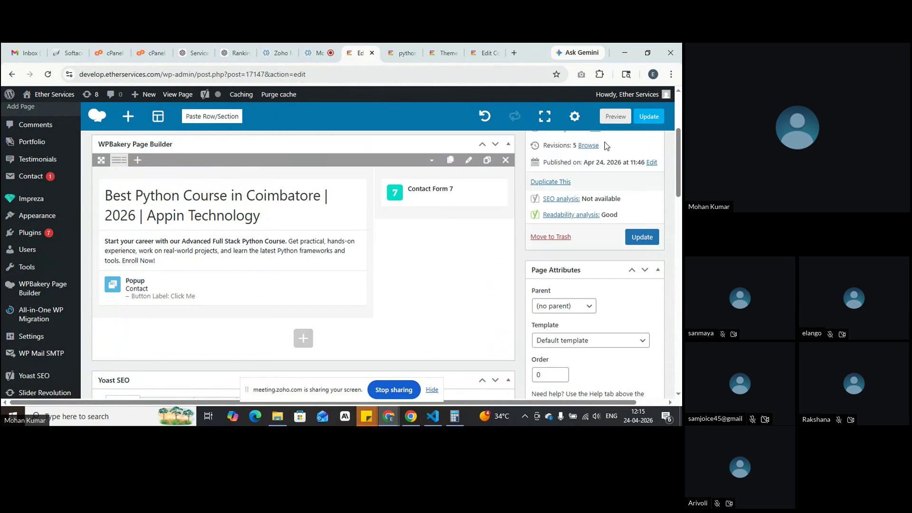
Step: Preview the page to check the right-aligned heading, then return to editing
left_click(616, 117)
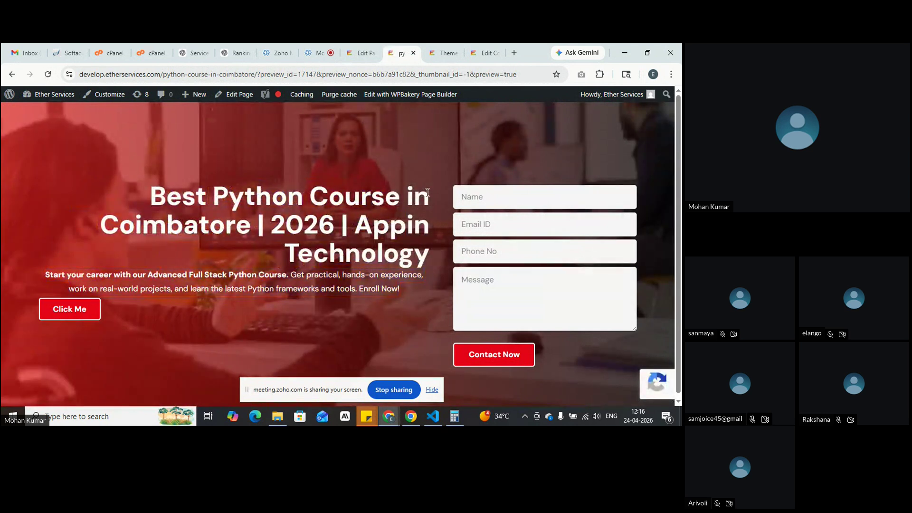
mouse_move(429, 196)
left_mouse_down()
mouse_move(431, 277)
mouse_move(429, 200)
left_mouse_up()
mouse_move(430, 212)
left_mouse_down()
mouse_move(420, 286)
mouse_move(413, 210)
left_mouse_up()
left_click(361, 53)
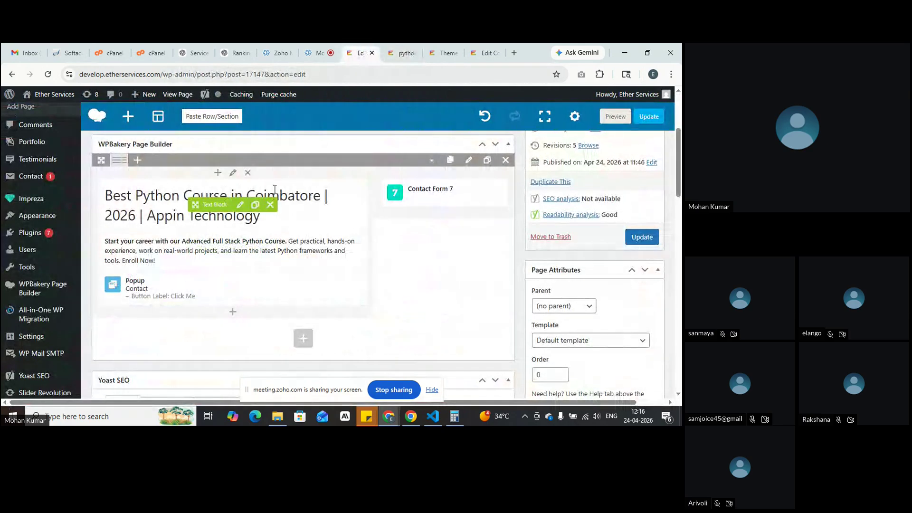
Step: Give the heading Text Block a #1d29d1 background colour and save
left_click(241, 205)
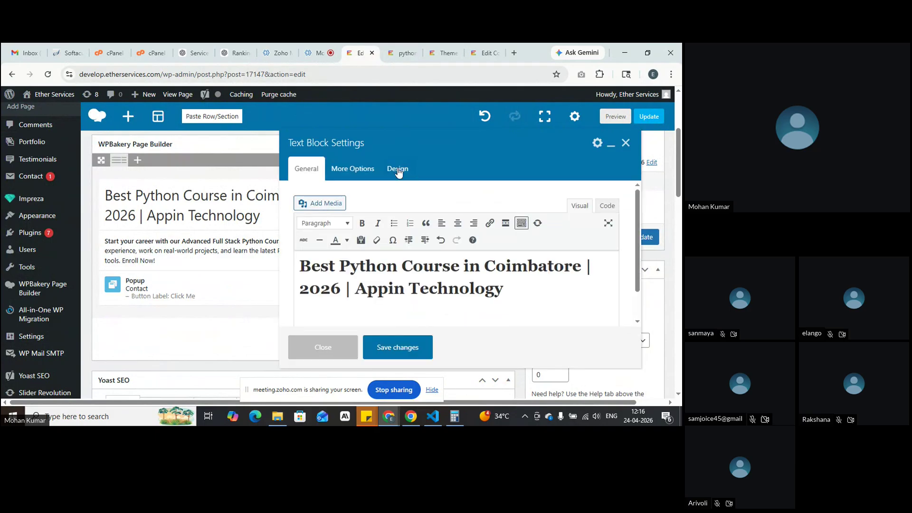
left_click(398, 172)
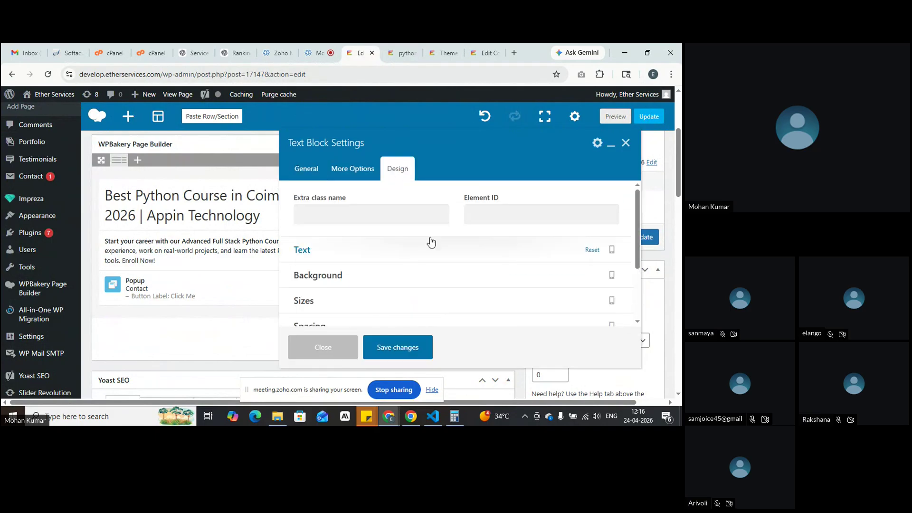
scroll(430, 235, "down", 1)
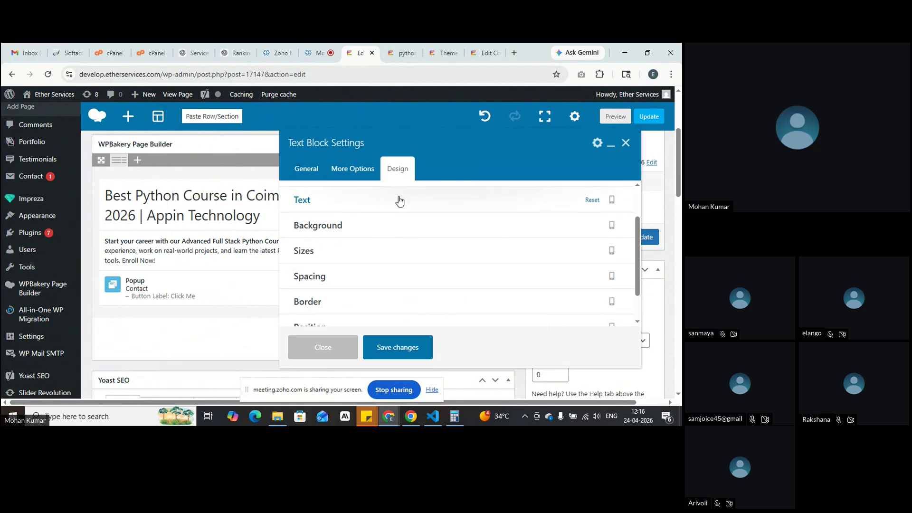
left_click(325, 230)
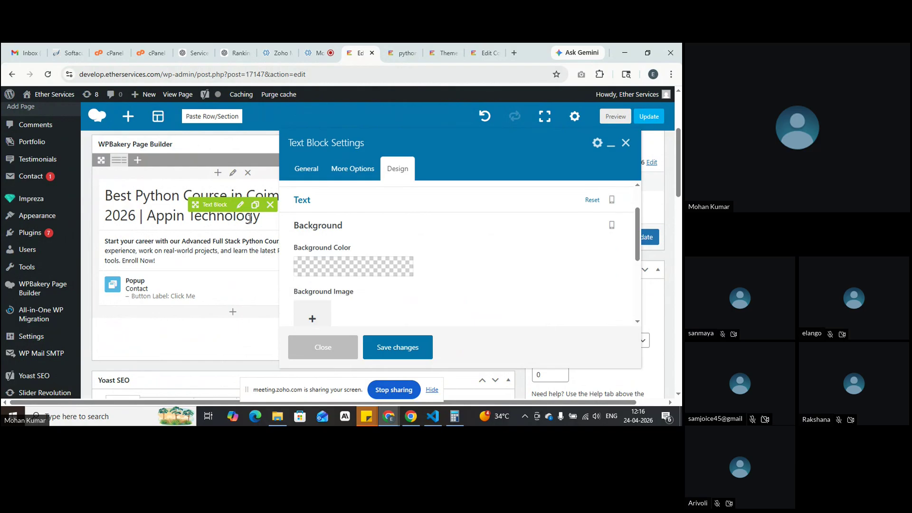
left_click(356, 269)
scroll(358, 269, "up", 1)
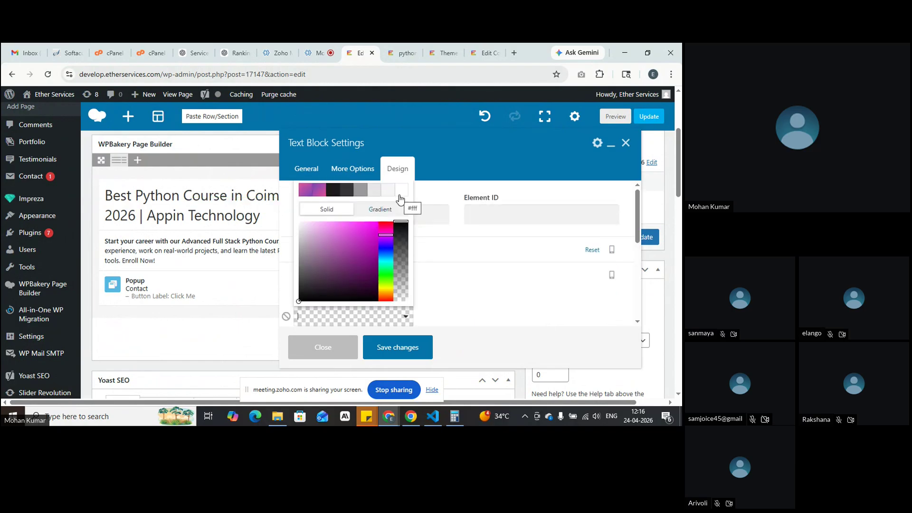
left_click(386, 257)
left_click_drag(386, 257, 386, 248)
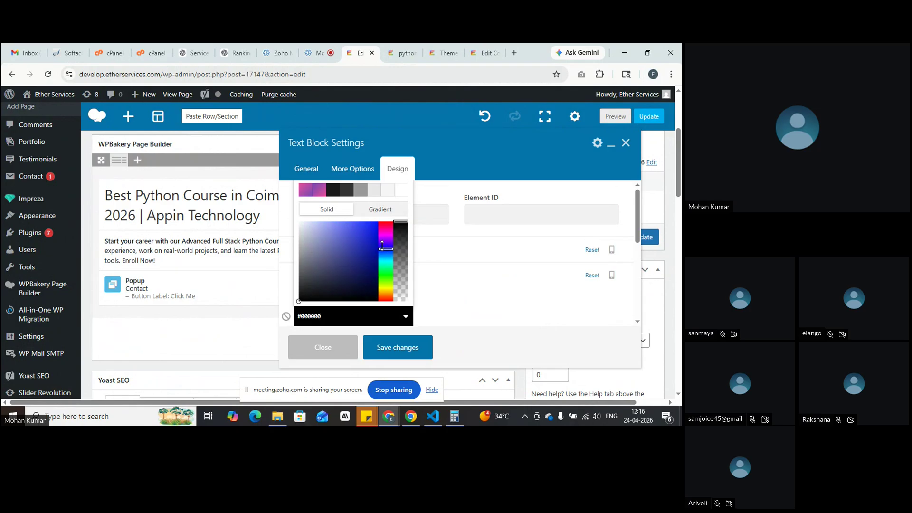
left_click(367, 235)
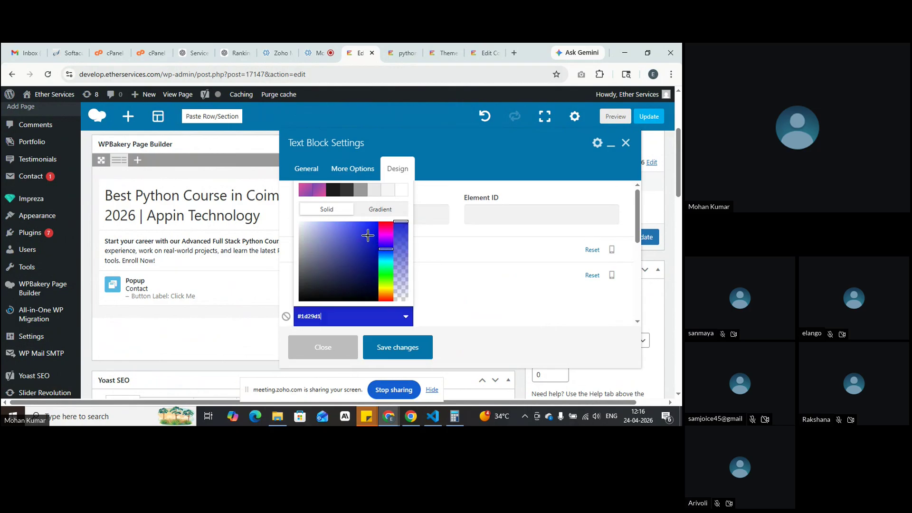
left_click(482, 302)
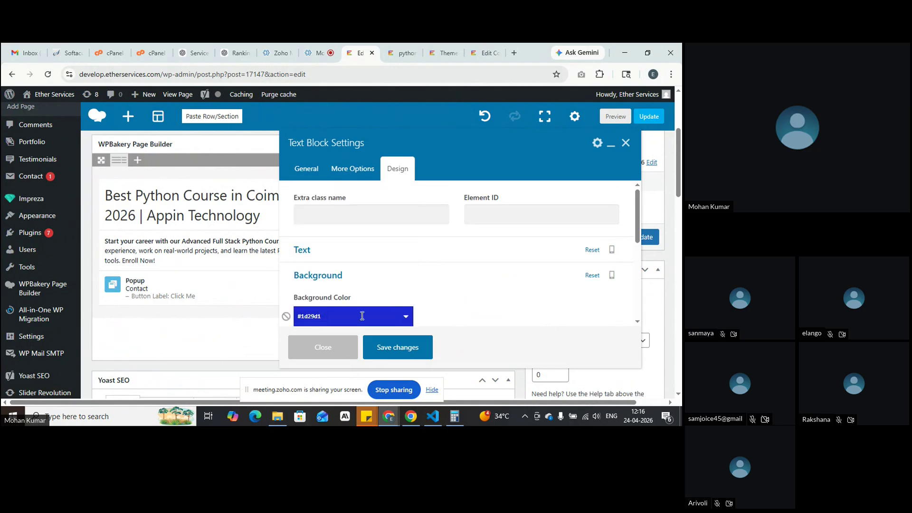
scroll(367, 310, "down", 1)
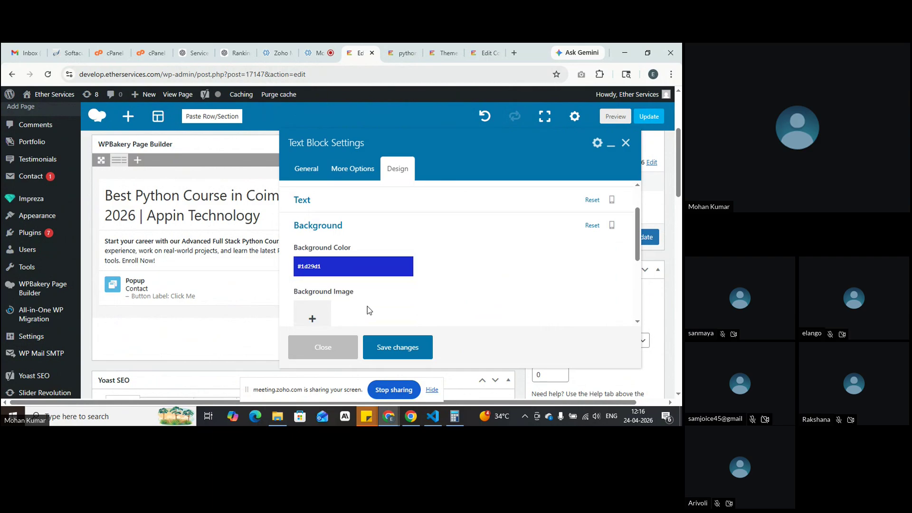
left_click(395, 347)
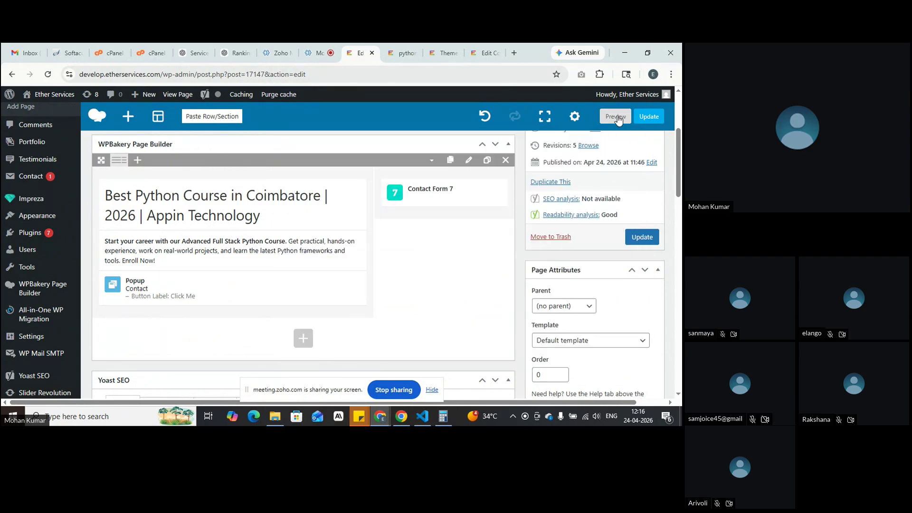
Step: Preview the page to inspect the blue heading block, then return to the editor
left_click(616, 117)
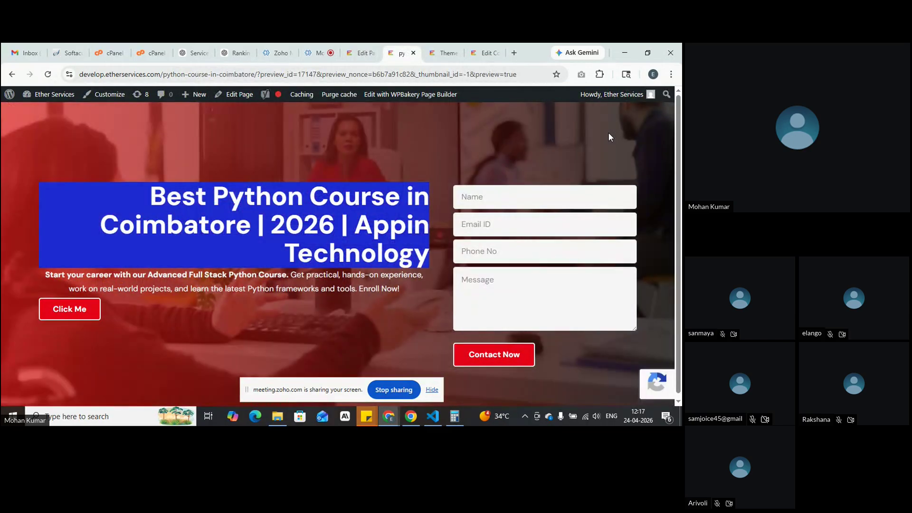
left_click_drag(152, 192, 409, 254)
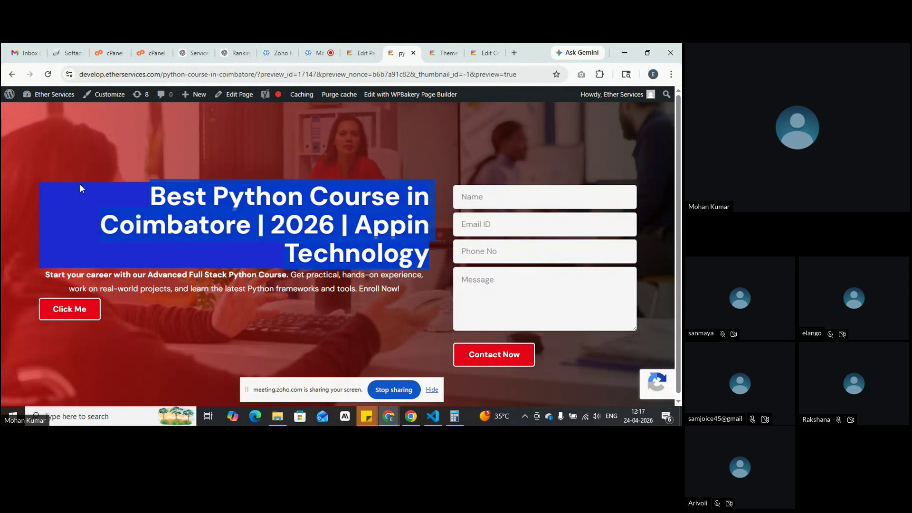
left_click(86, 253)
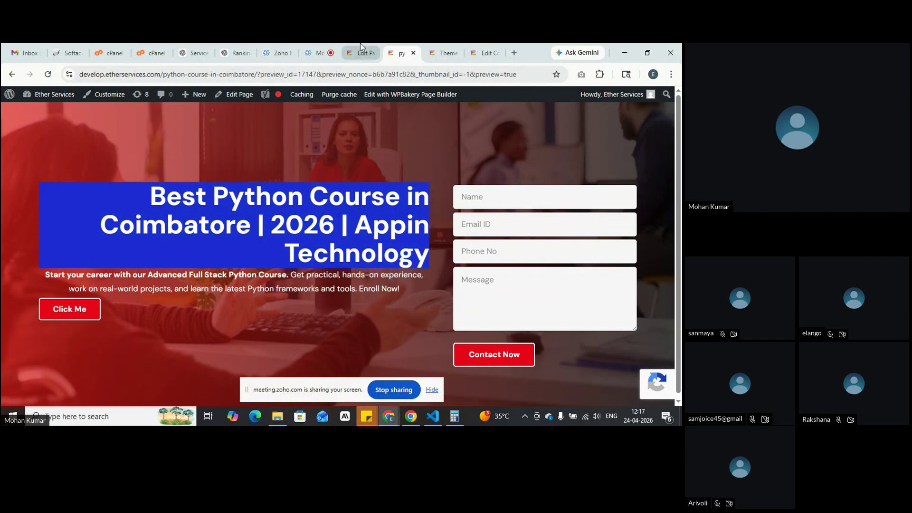
left_click(360, 44)
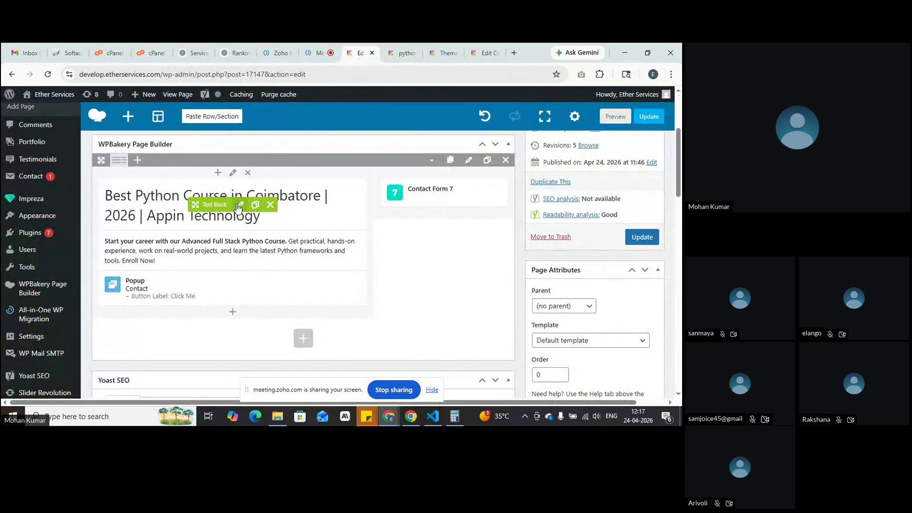
Step: In the heading Text Block's background options, clear the #1d29d1 colour
left_click(239, 205)
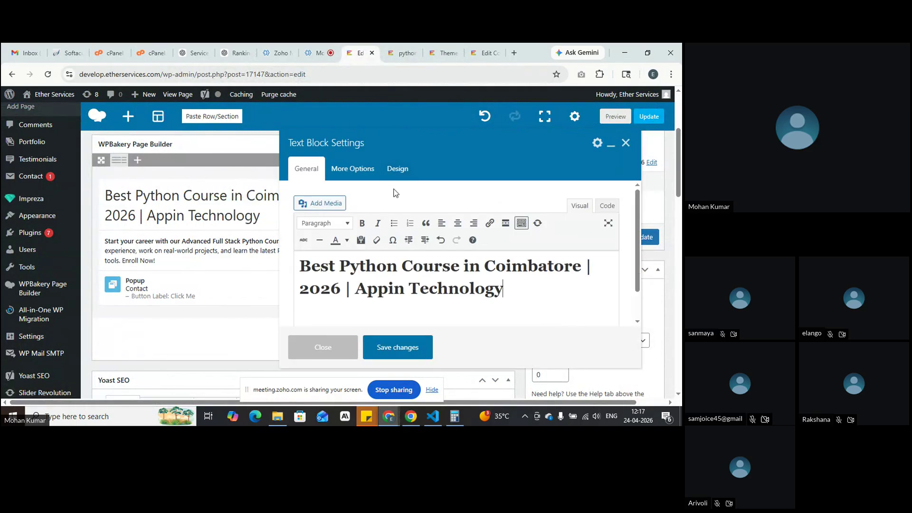
left_click(396, 180)
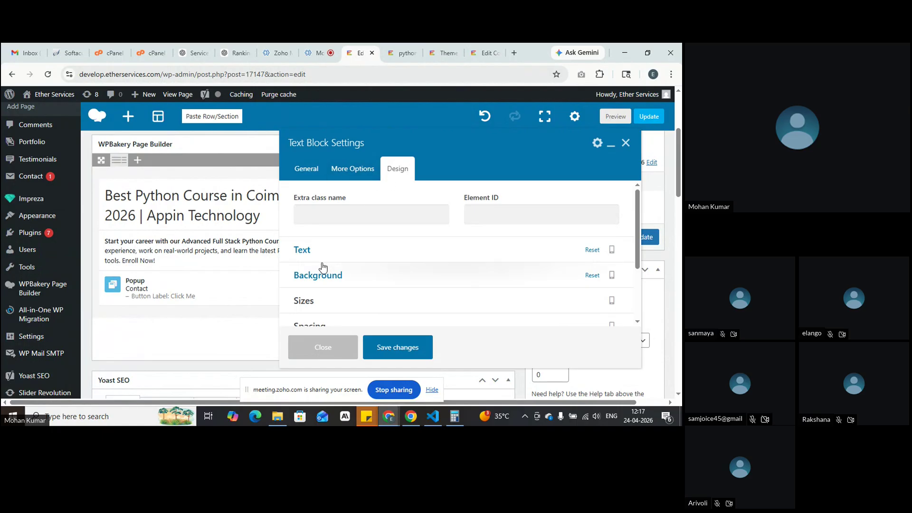
left_click(365, 284)
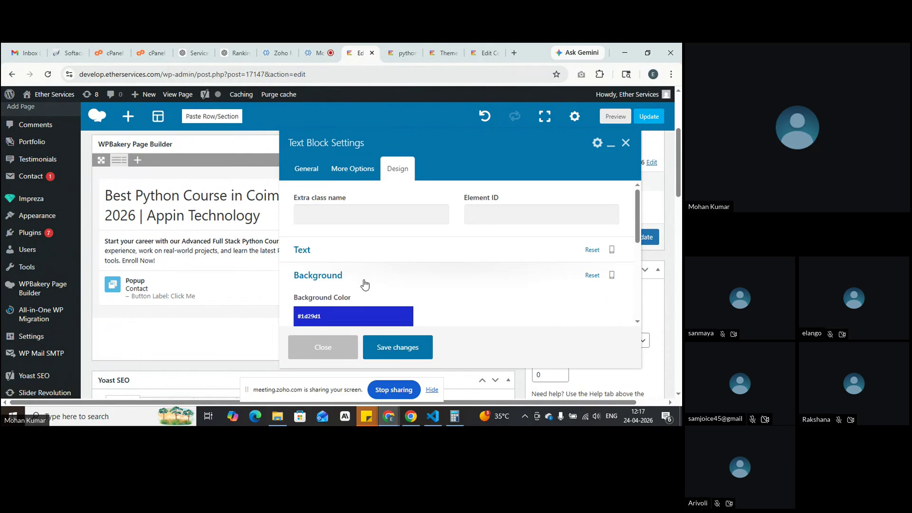
left_click(364, 284)
left_click(329, 246)
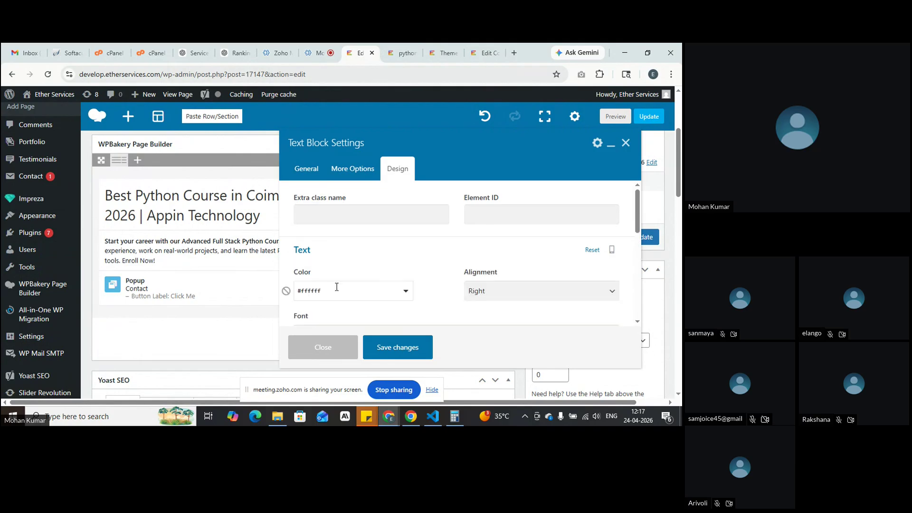
left_click(348, 252)
left_click(362, 279)
scroll(364, 279, "down", 3)
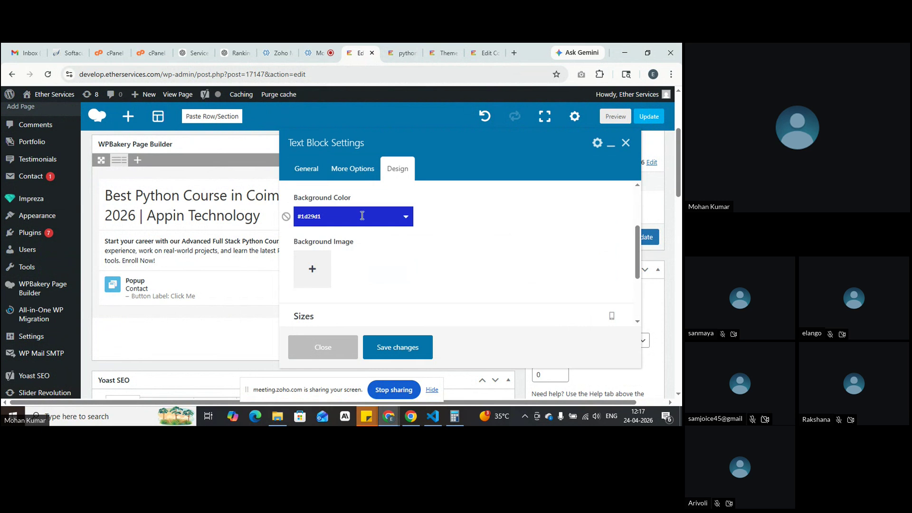
scroll(348, 223, "up", 2)
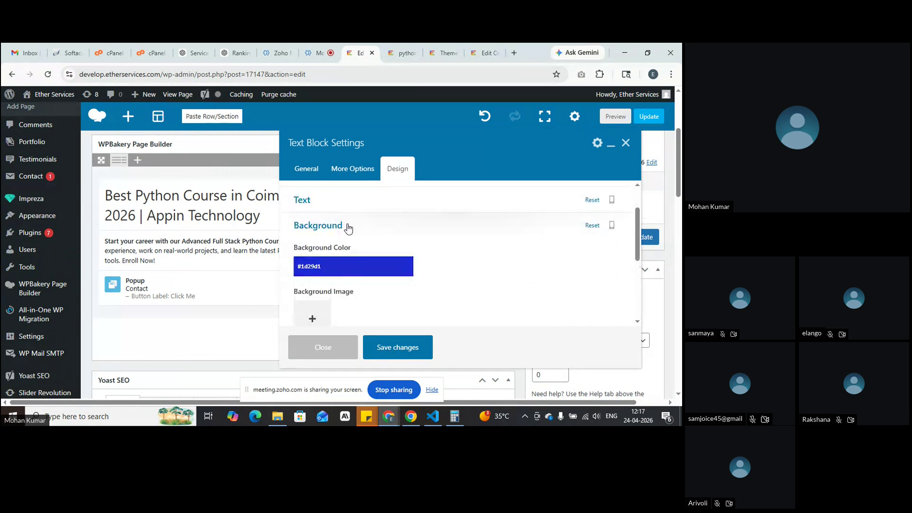
left_click(352, 264)
left_click(492, 268)
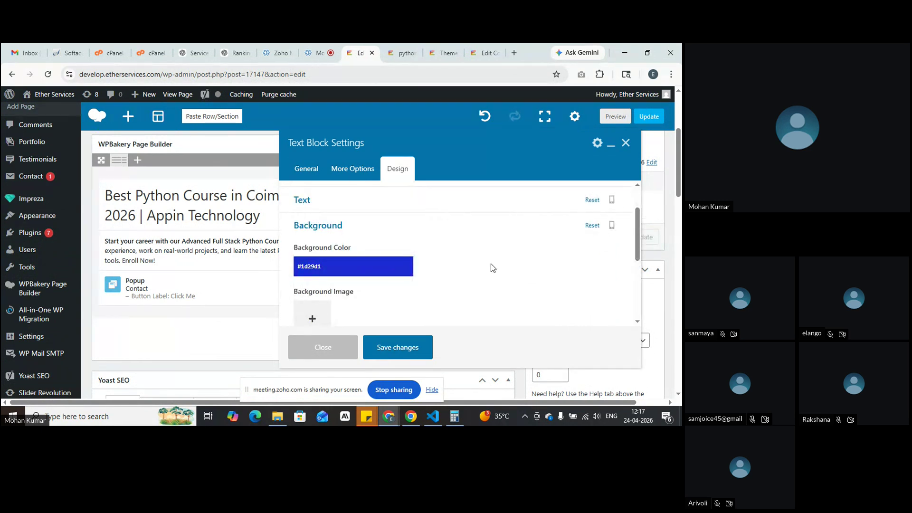
scroll(491, 264, "down", 2)
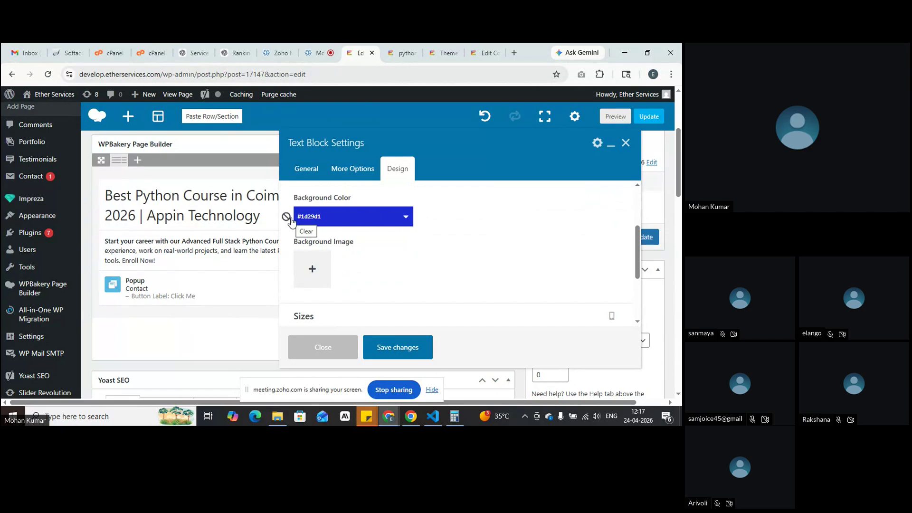
left_click(289, 218)
Step: Set the Google My Business webinar image as the heading block's background and save
left_click(309, 270)
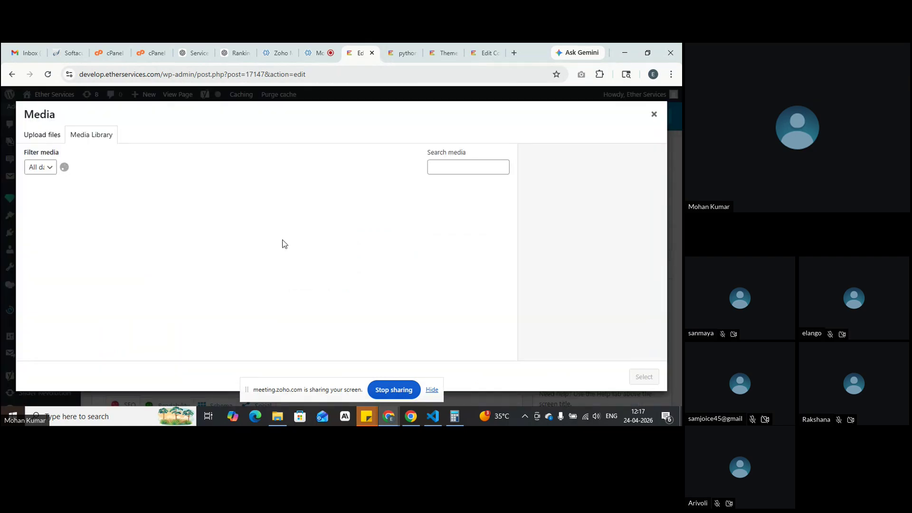
scroll(317, 259, "down", 1)
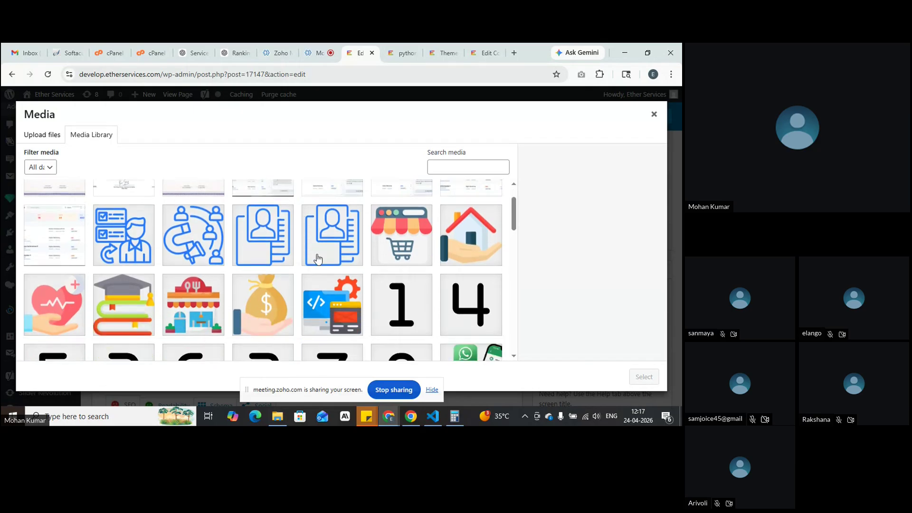
scroll(407, 292, "down", 4)
left_click(325, 311)
left_click(651, 377)
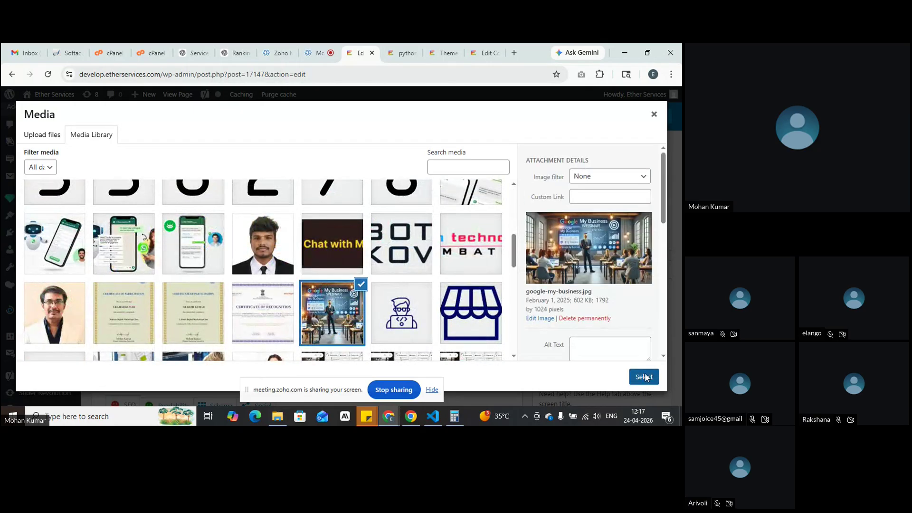
scroll(397, 283, "down", 1)
left_click(421, 352)
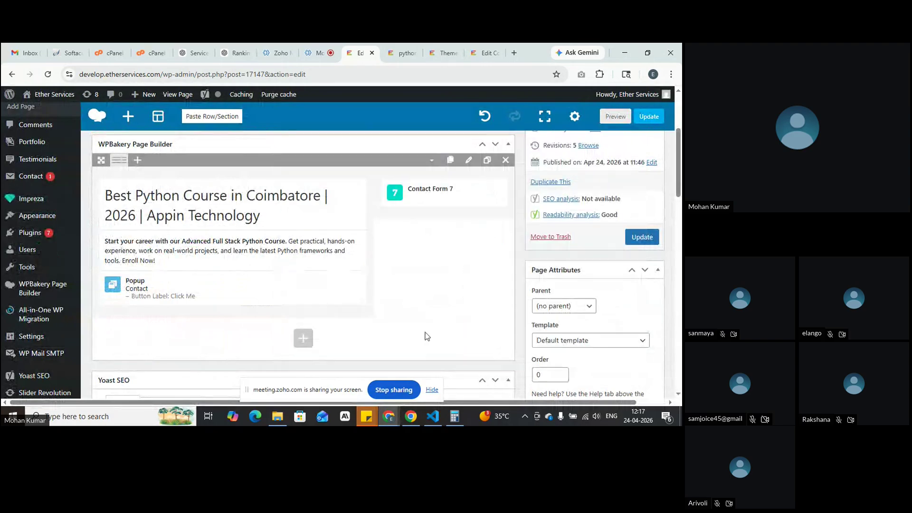
Step: Preview the heading with its image background, then return to the editor
left_click(616, 116)
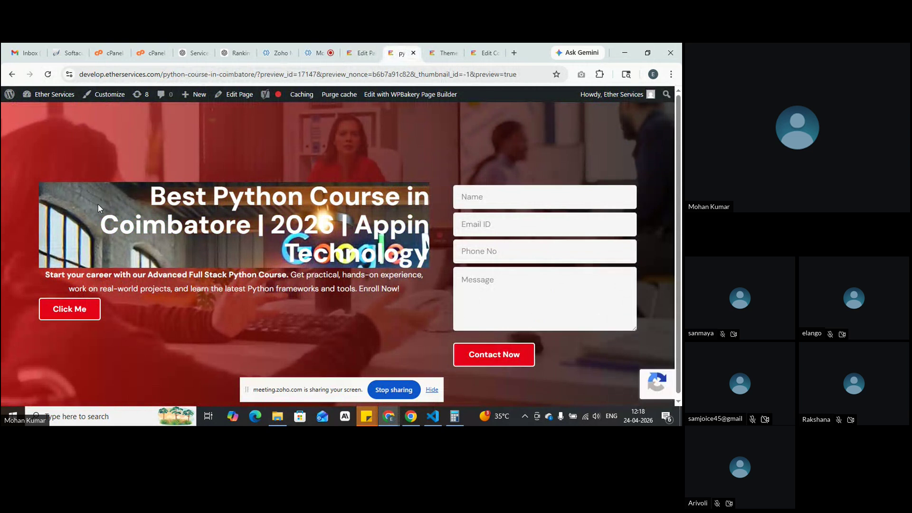
left_click_drag(152, 190, 428, 261)
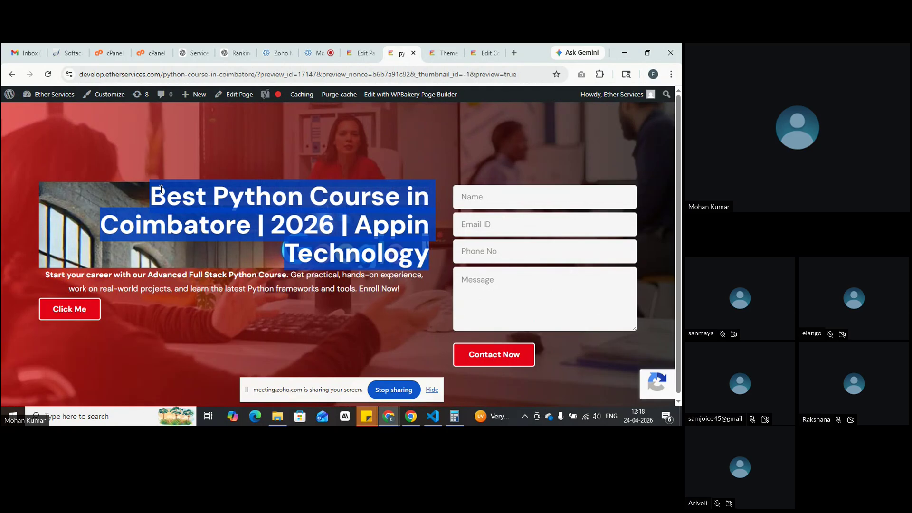
left_click(97, 219)
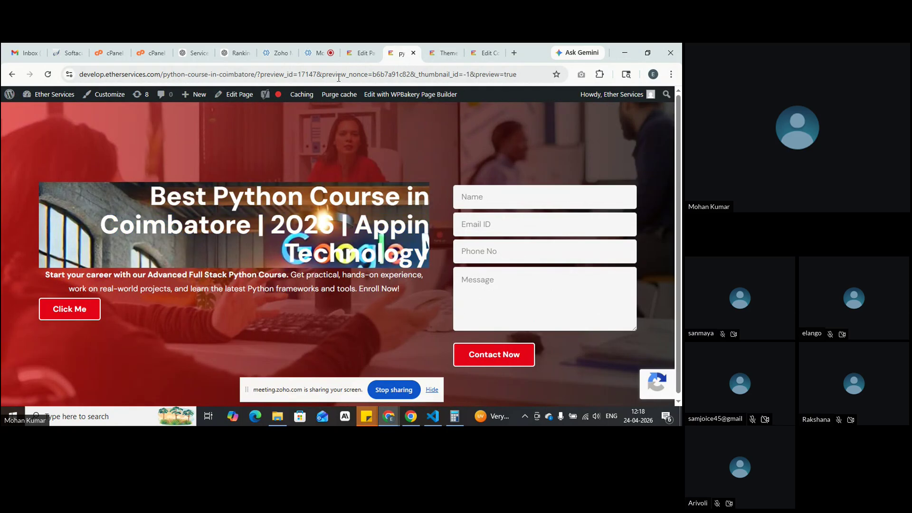
left_click(355, 46)
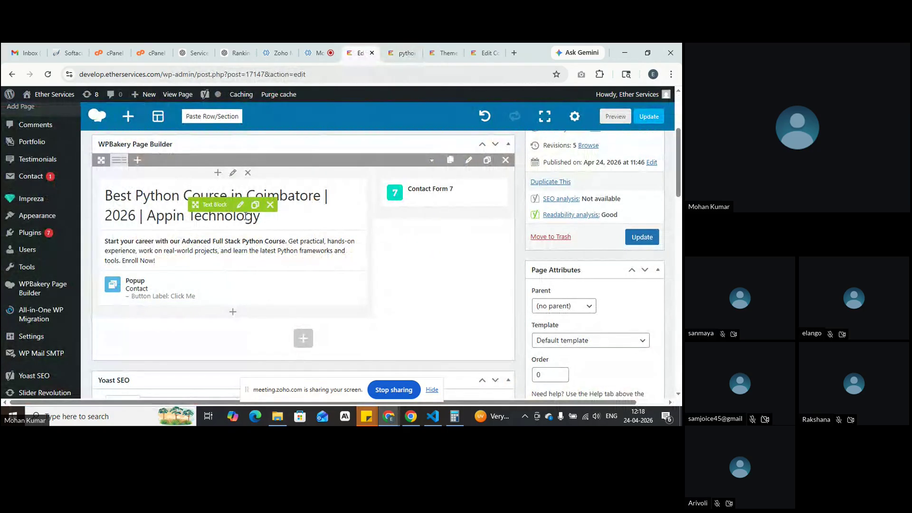
Step: Give the heading block a #ad1aad background colour and remove its background image
left_click(240, 206)
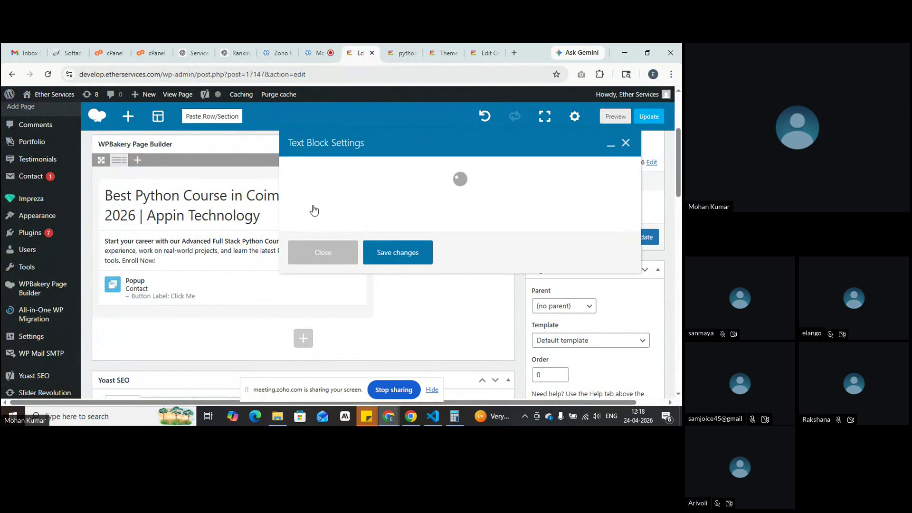
left_click(398, 168)
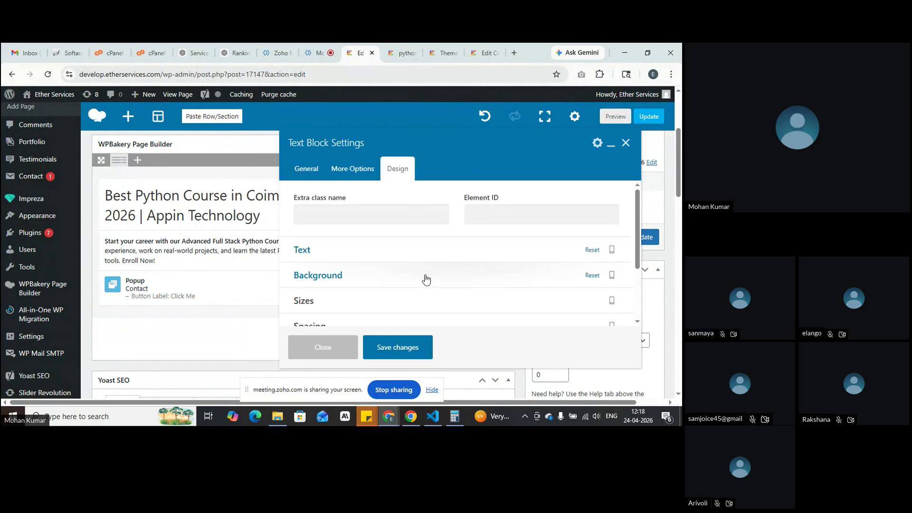
left_click(337, 278)
scroll(350, 280, "down", 1)
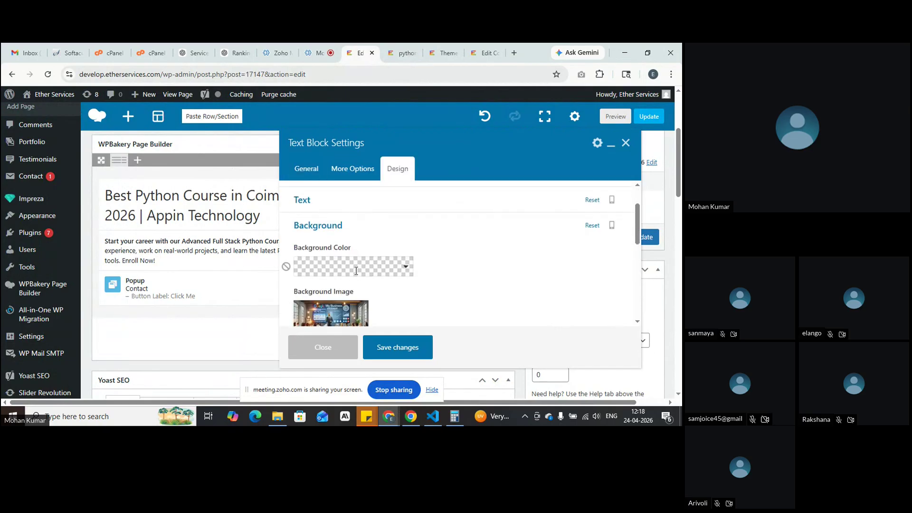
left_click(356, 270)
left_click(366, 197)
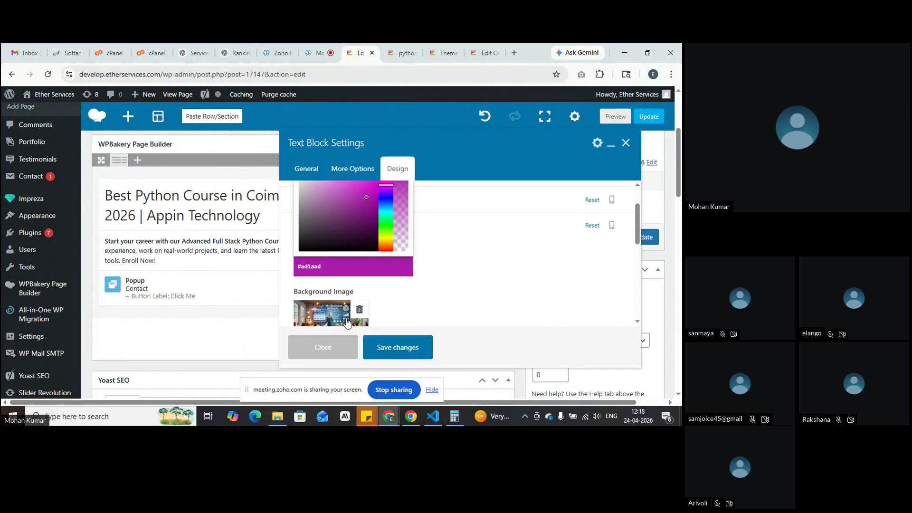
left_click(358, 310)
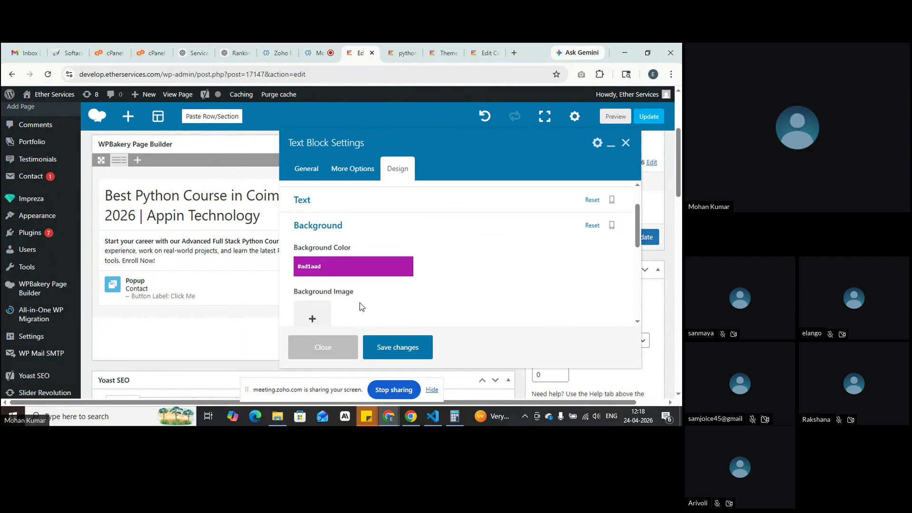
left_click(378, 231)
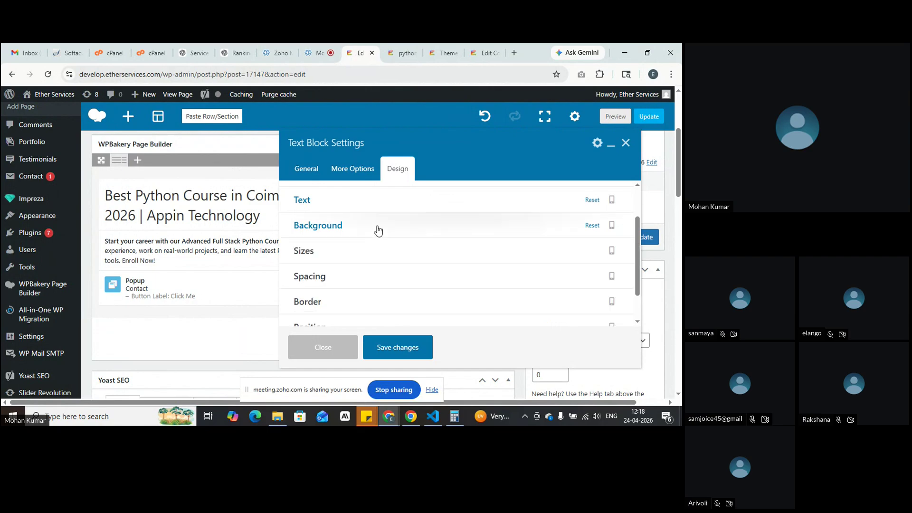
Step: Set the heading block's width, max width and min width to 50%
left_click(371, 258)
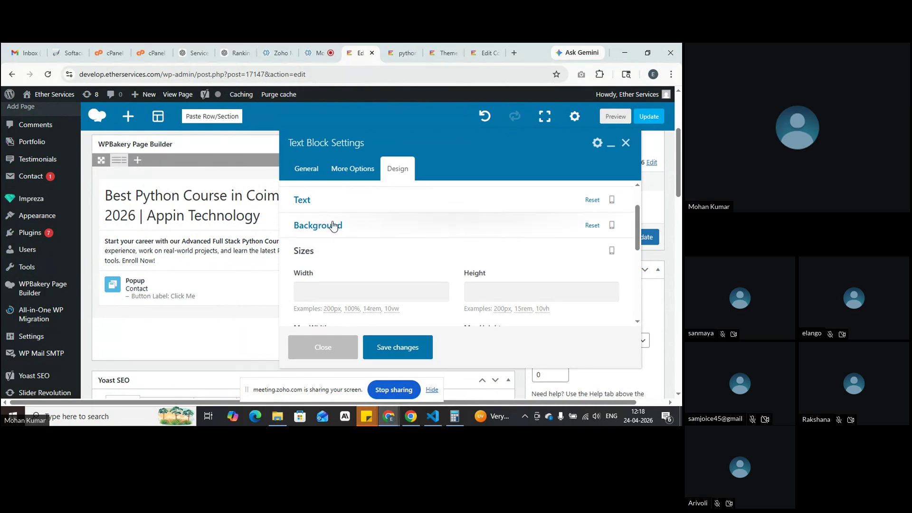
left_click(332, 295)
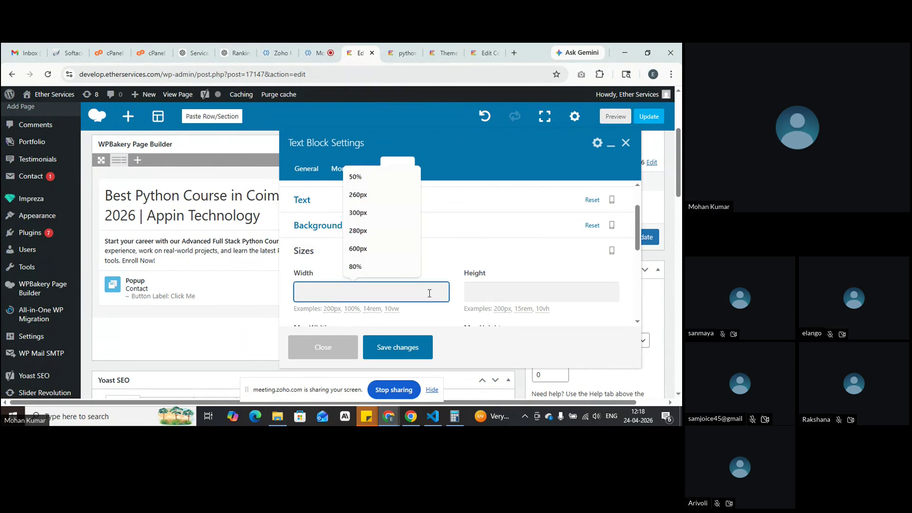
left_click(521, 291)
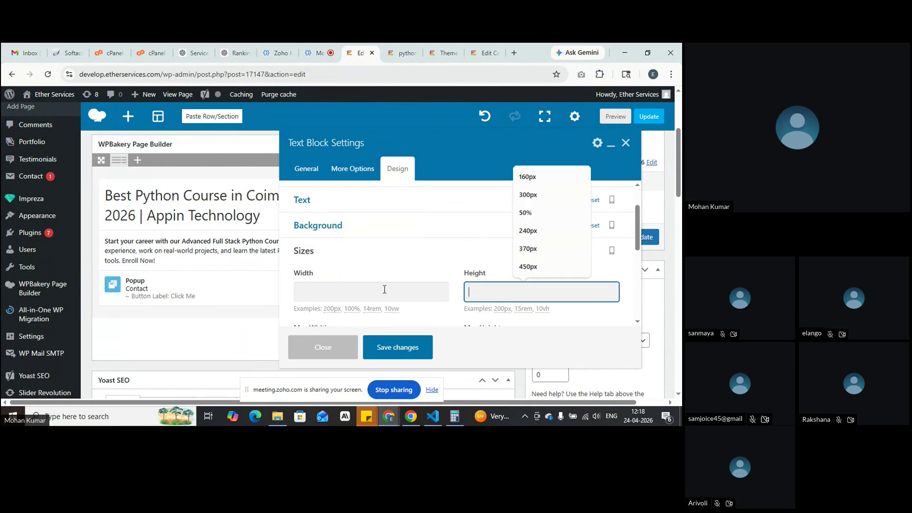
left_click(351, 295)
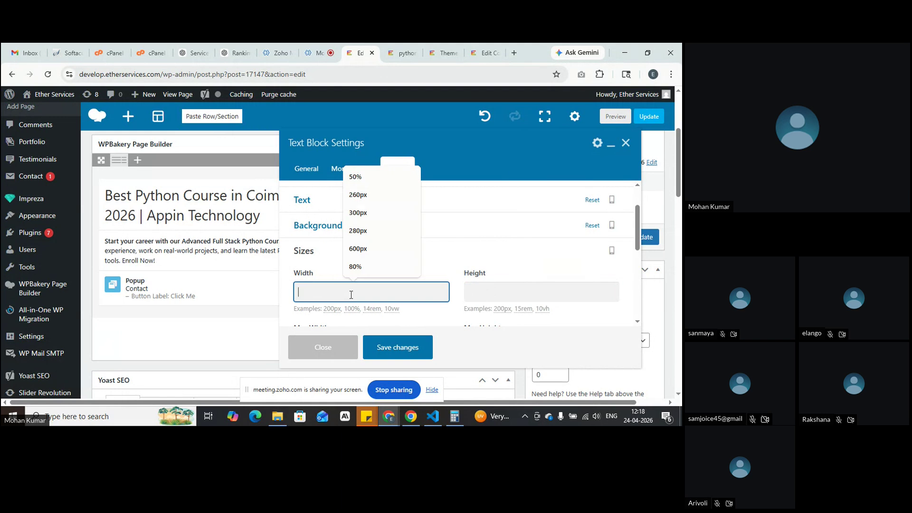
left_click(359, 177)
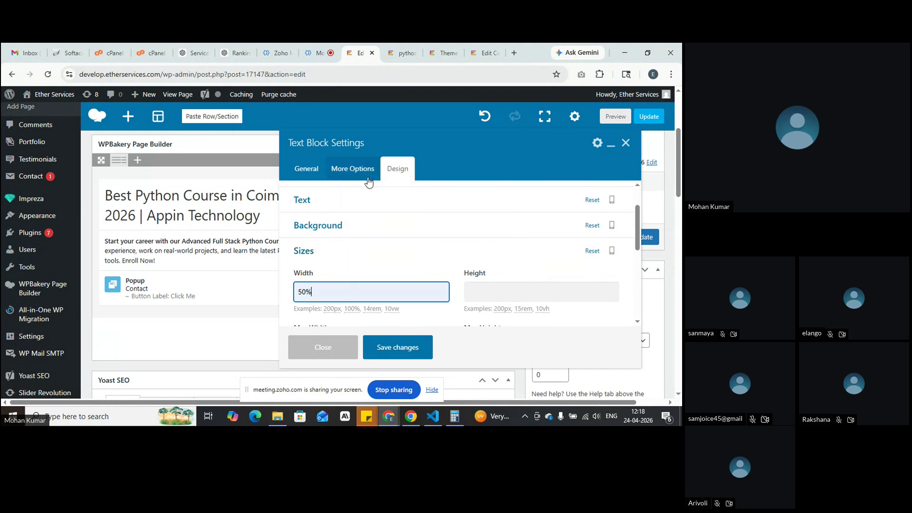
scroll(363, 281, "down", 1)
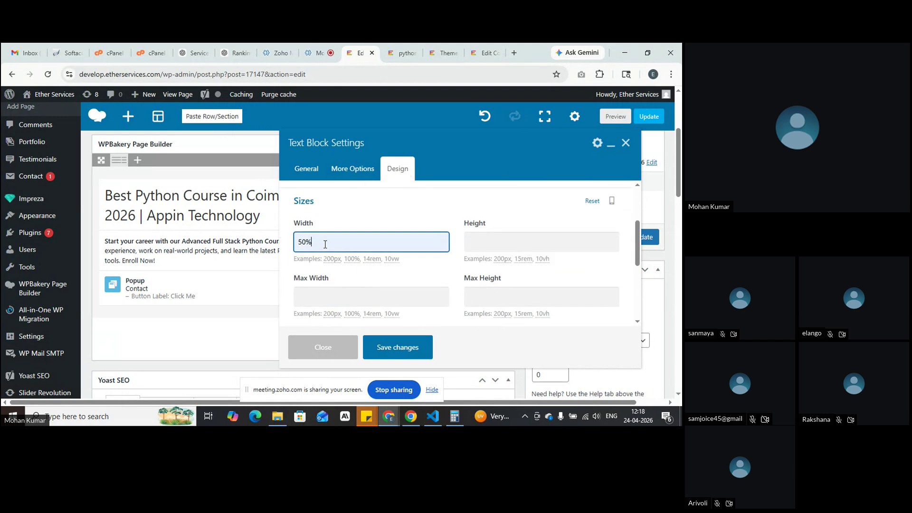
left_click_drag(326, 244, 267, 241)
key("ctrl+c")
left_click(326, 302)
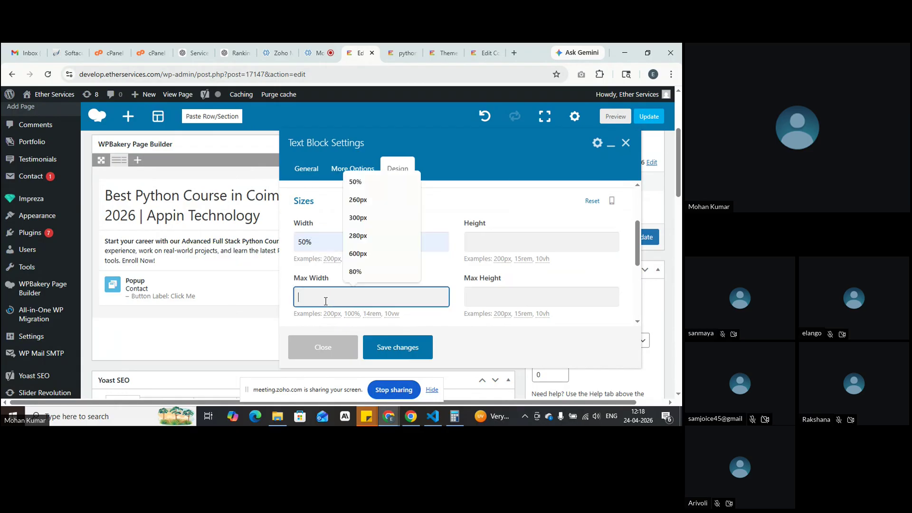
key("ctrl+v")
scroll(326, 302, "down", 1)
left_click(326, 302)
key("ctrl+v")
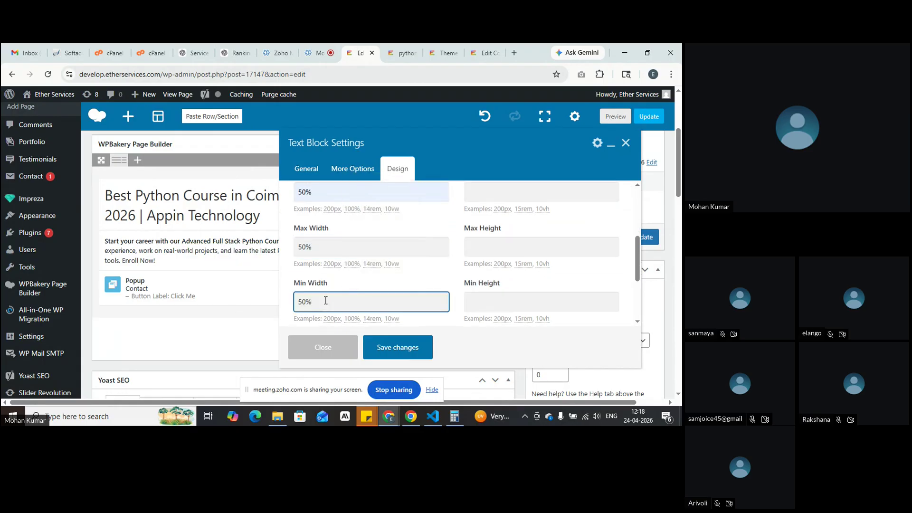
Step: Review the background, text and size options, then save the heading block
scroll(392, 322, "up", 1)
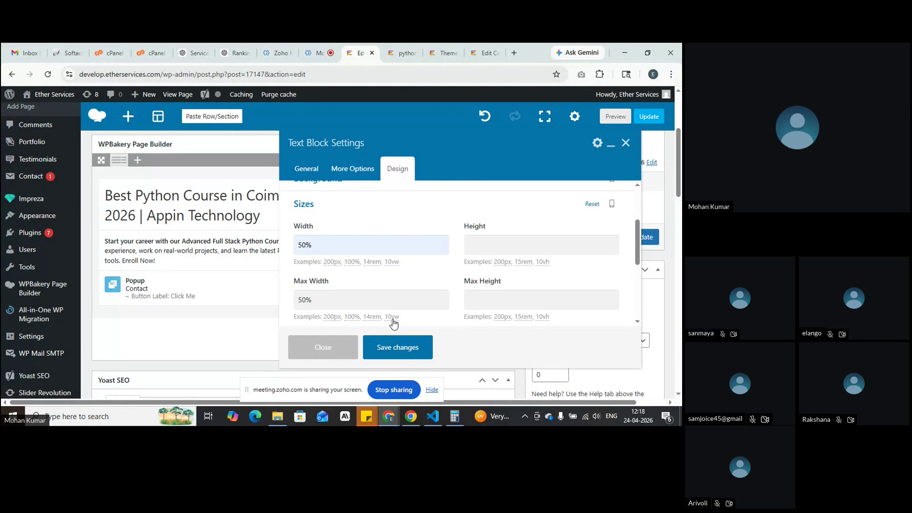
scroll(361, 266, "up", 1)
left_click(350, 227)
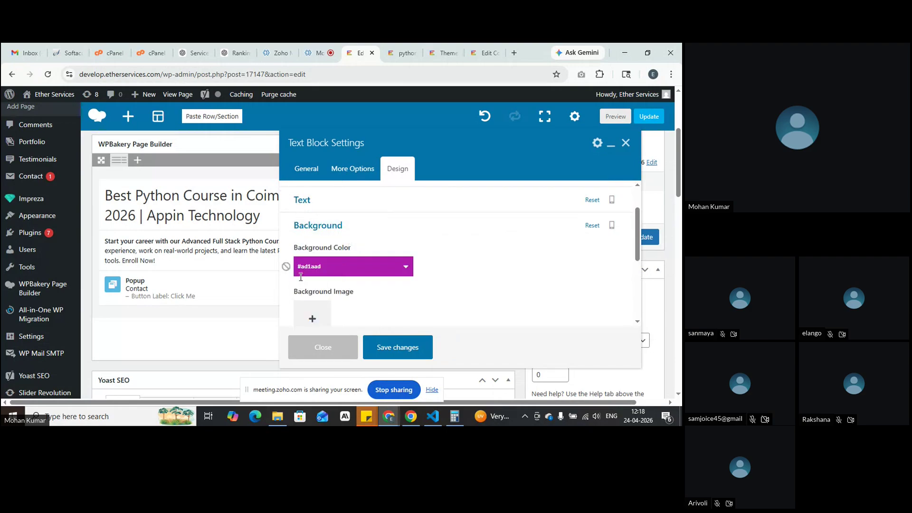
left_click(338, 208)
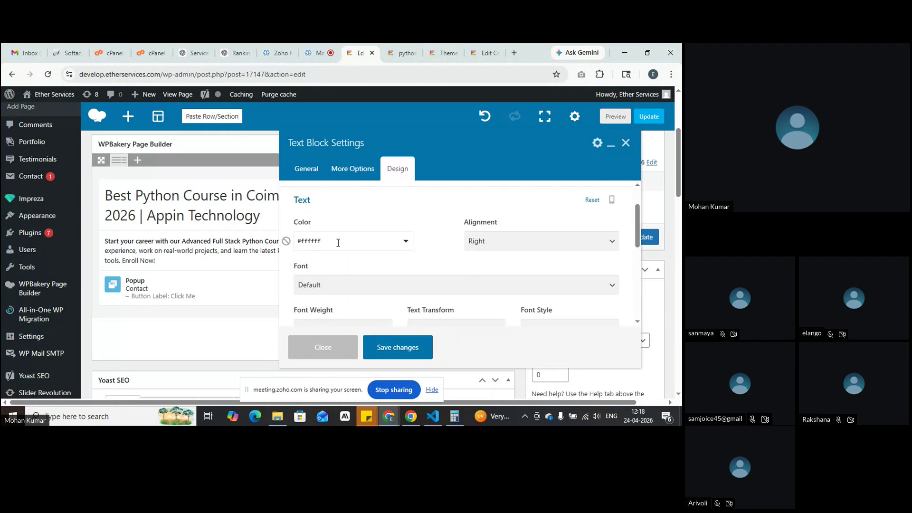
left_click(339, 198)
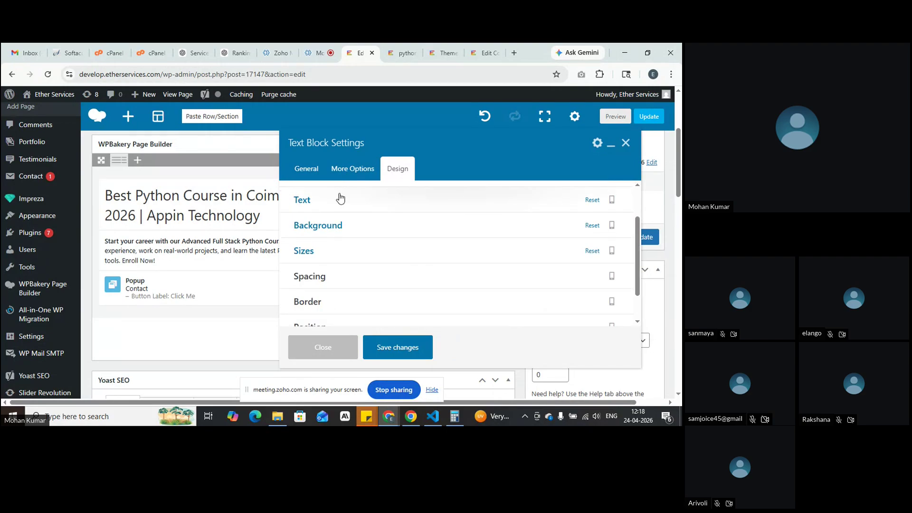
left_click(344, 231)
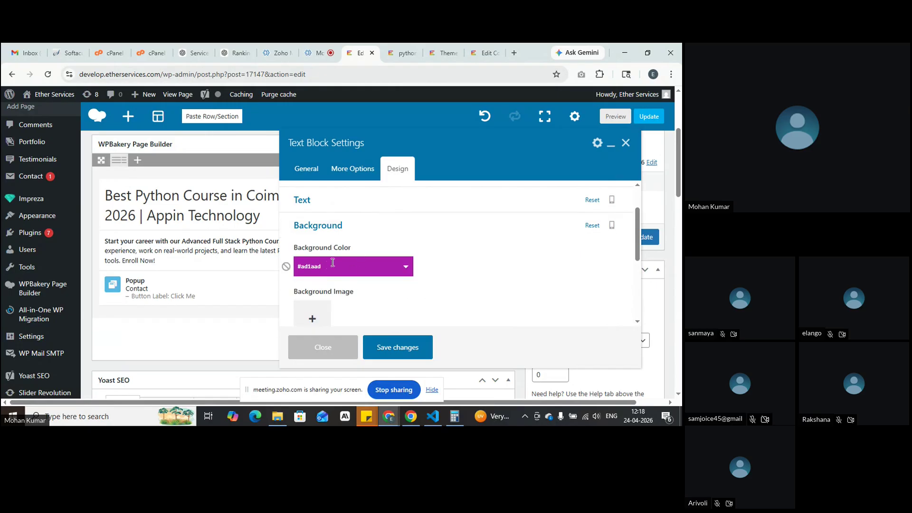
left_click(364, 229)
left_click(365, 252)
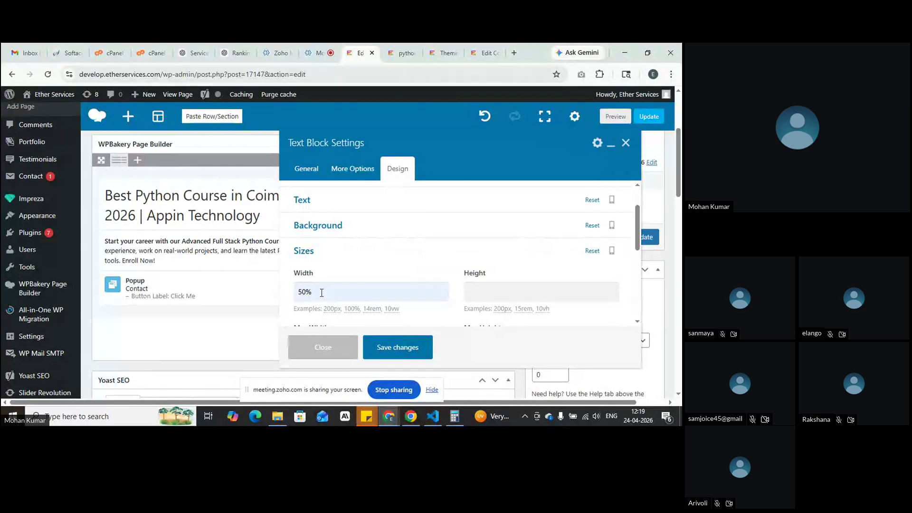
left_click(382, 351)
Step: Preview the purple 50%-wide heading, then reopen the heading Text Block's settings in the editor
left_click(616, 116)
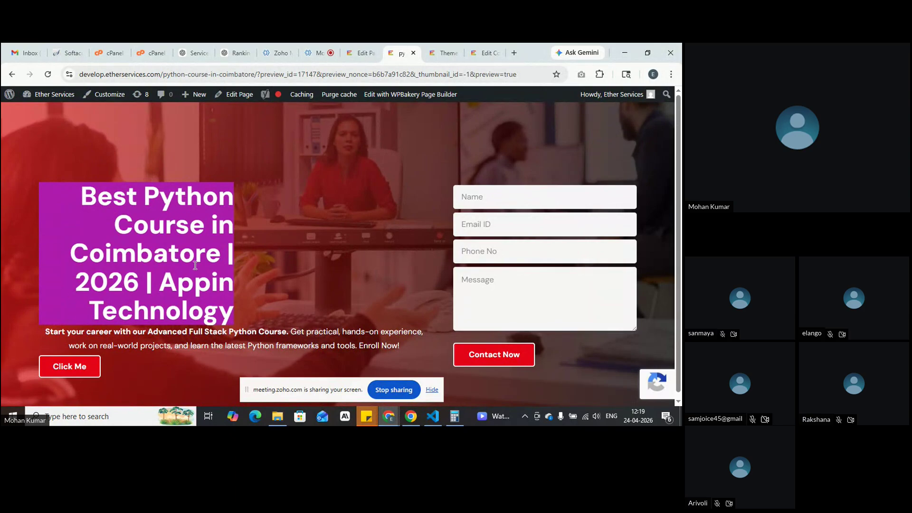
left_click_drag(80, 191, 227, 334)
left_click(232, 319)
left_click(357, 49)
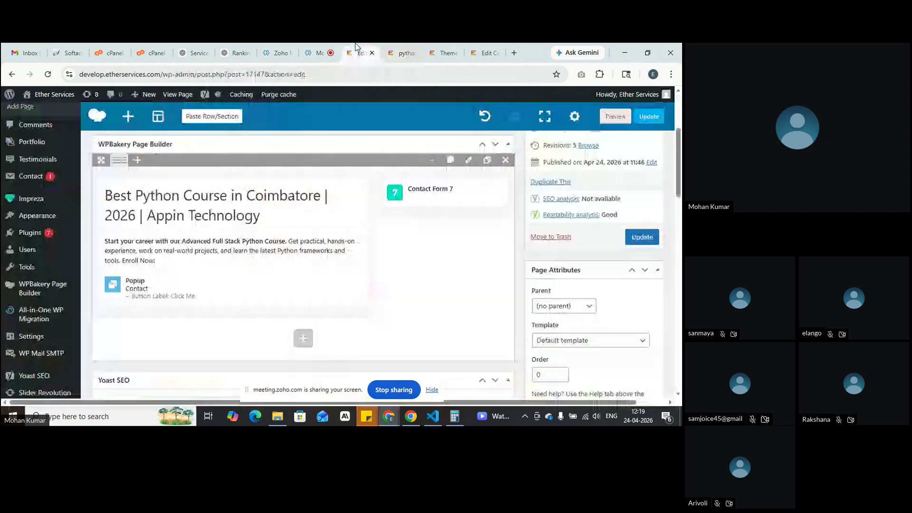
left_click(239, 205)
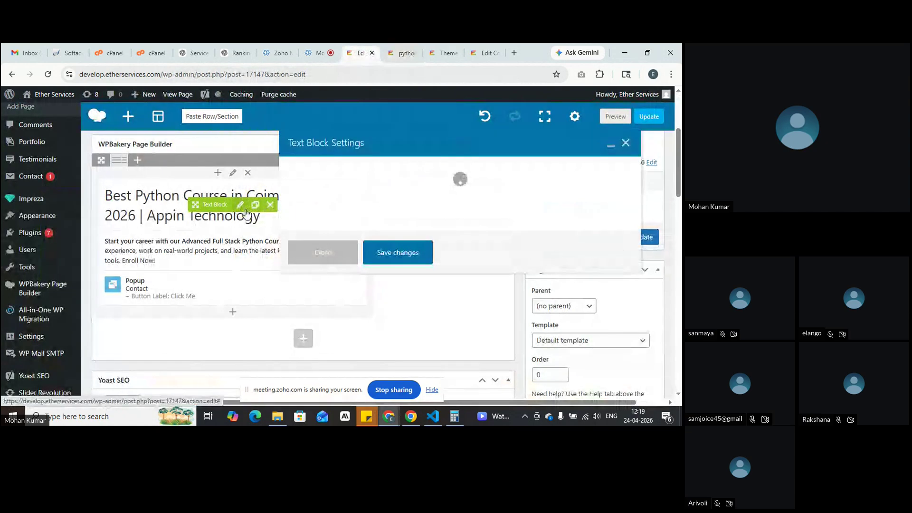
Step: Set the heading block's width, max width and min width to 100%
left_click(400, 176)
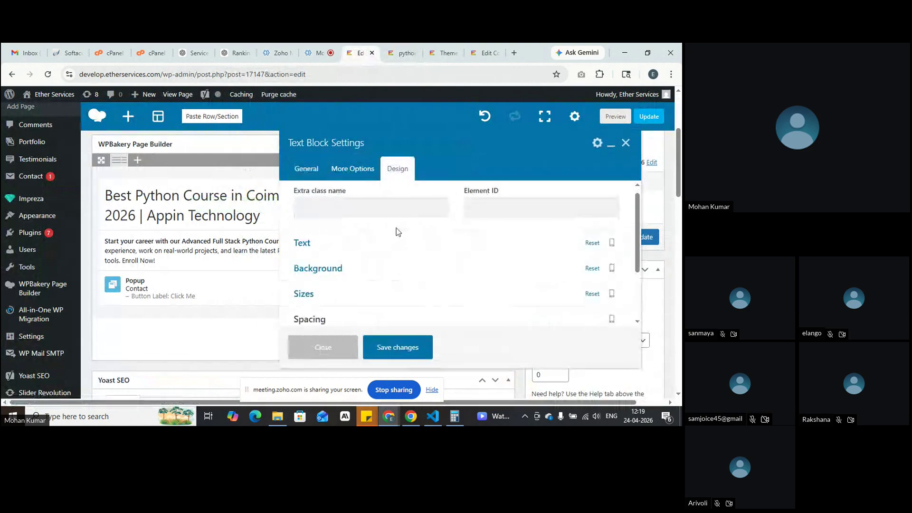
scroll(383, 254, "down", 2)
left_click(382, 254)
scroll(365, 245, "down", 2)
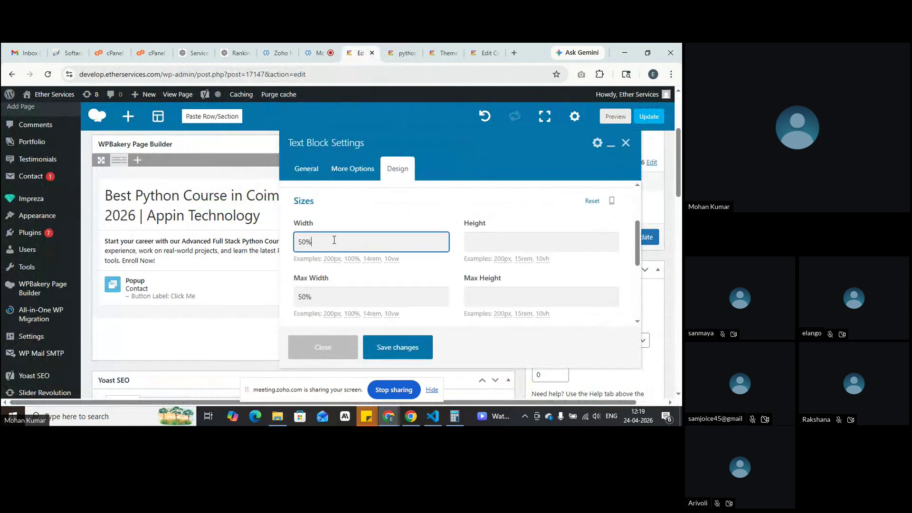
left_click(352, 259)
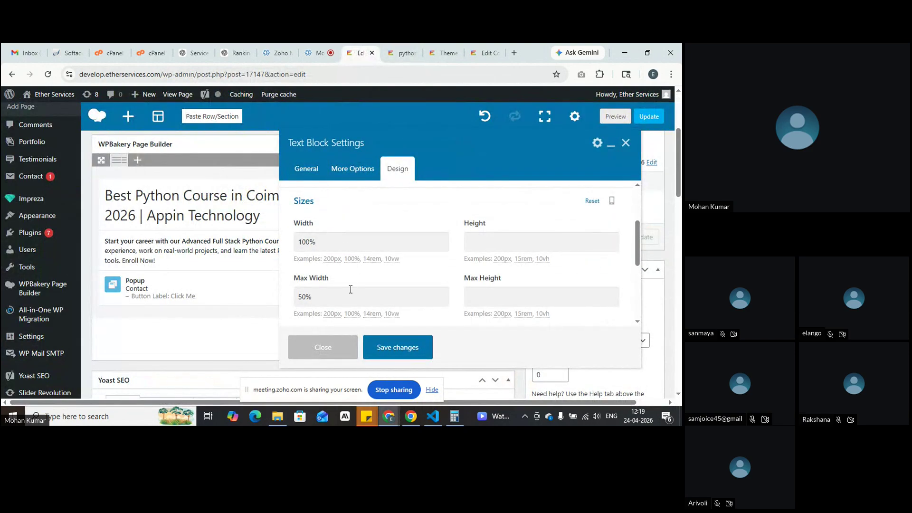
left_click(351, 313)
scroll(351, 316, "down", 1)
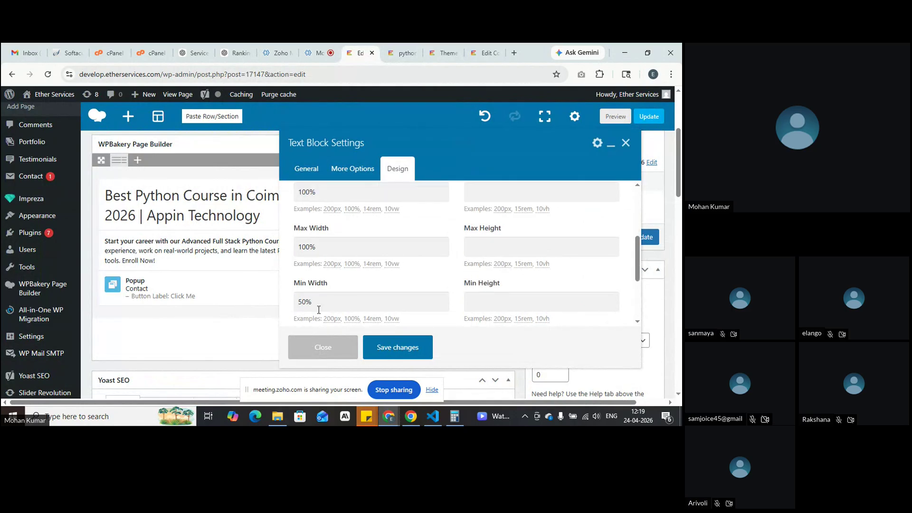
left_click(352, 319)
Step: Set height, max height and min height to 50%, save, and preview the page
scroll(501, 280, "up", 2)
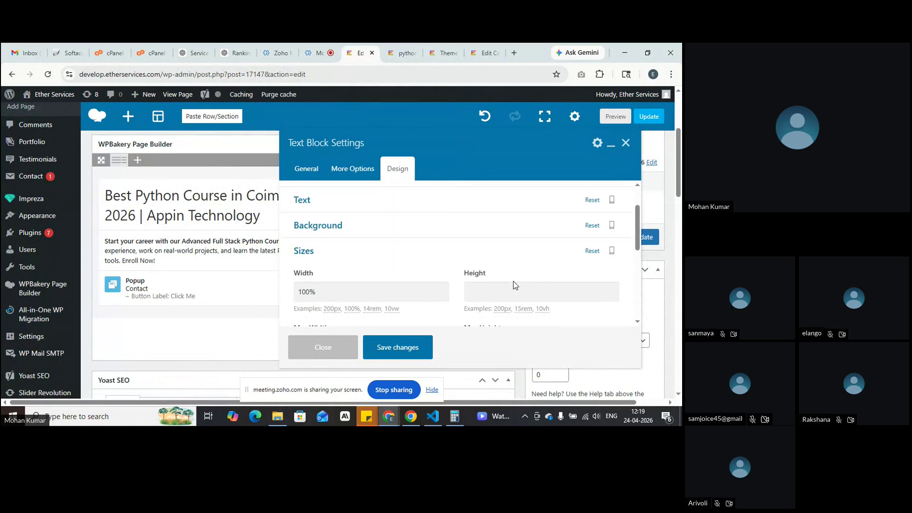
left_click(504, 291)
left_click(529, 214)
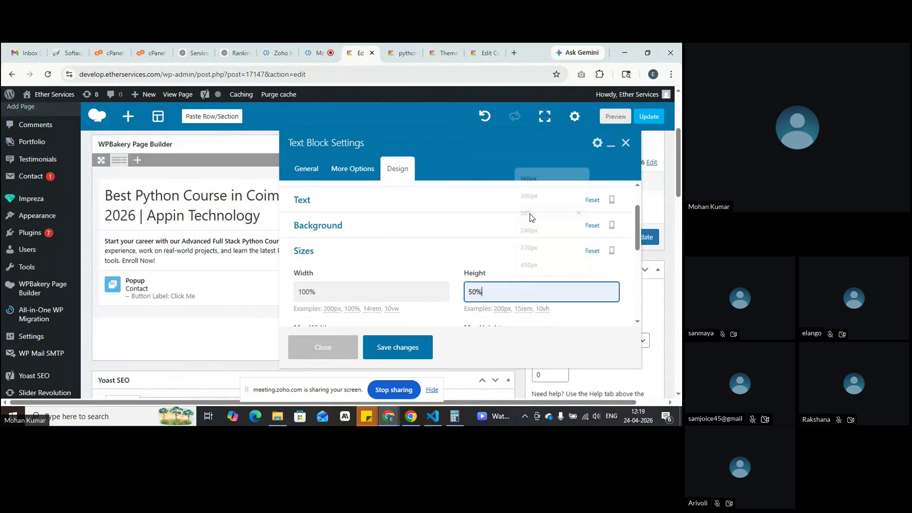
scroll(529, 221, "down", 2)
left_click(513, 242)
left_click(525, 308)
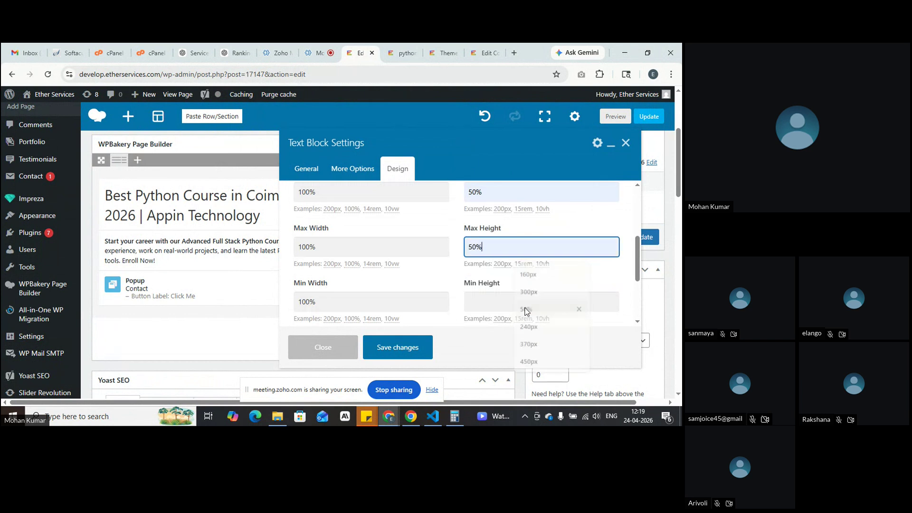
left_click(511, 304)
left_click(524, 223)
left_click(397, 347)
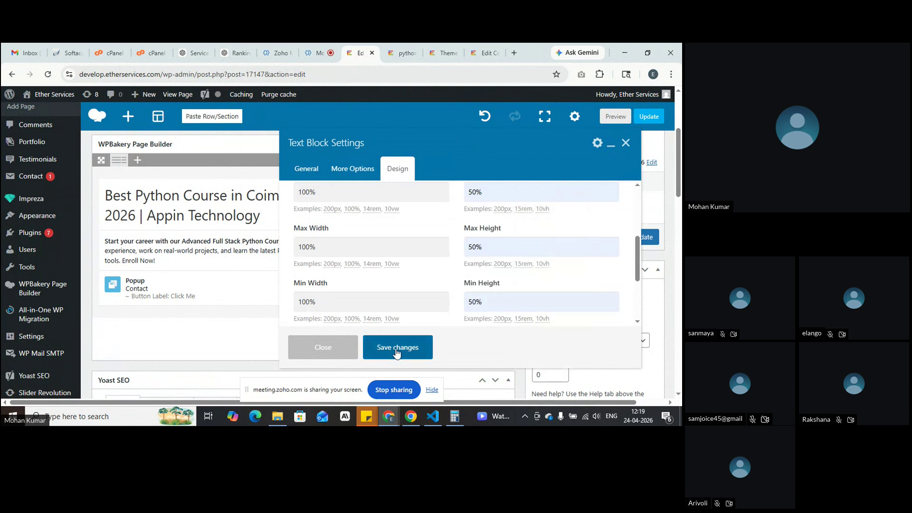
left_click(613, 121)
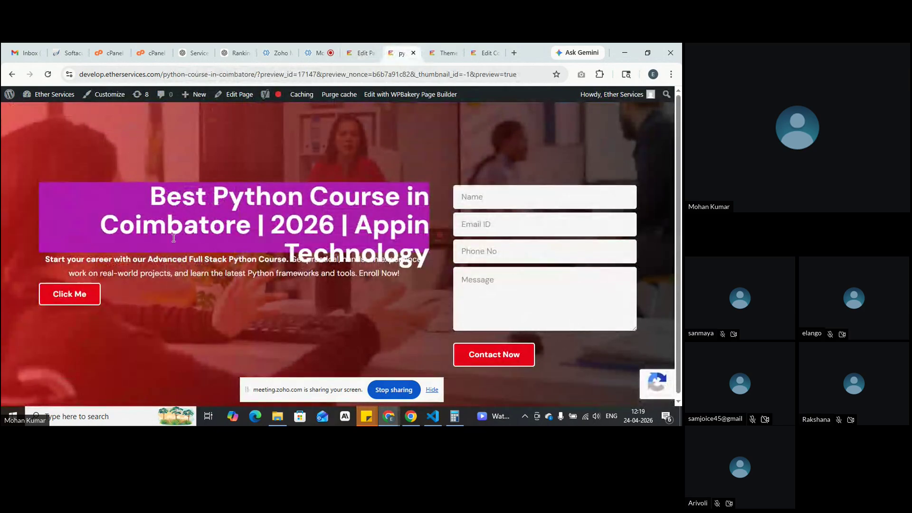
Step: Inspect how the widened purple heading overlaps the paragraph and Click Me text, then return to editing
left_click_drag(147, 195, 268, 248)
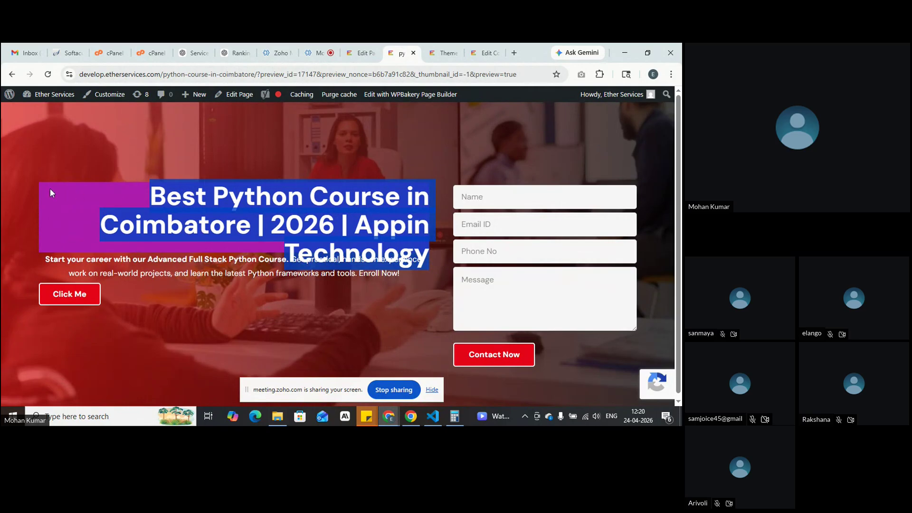
left_click_drag(428, 276, 350, 251)
left_click(429, 265)
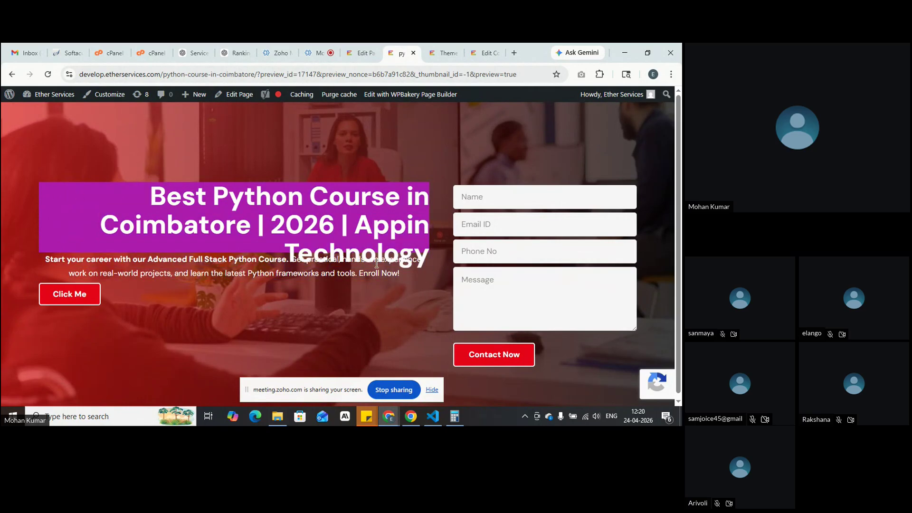
left_click_drag(35, 260, 256, 288)
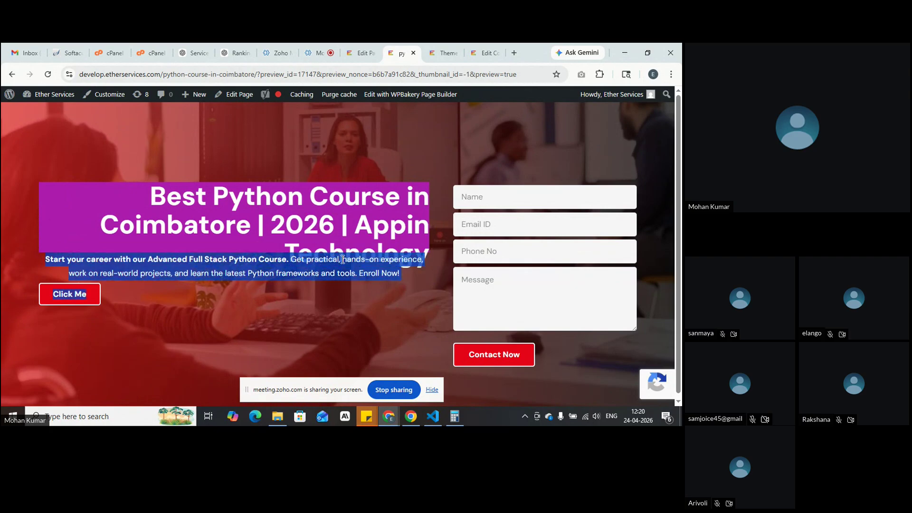
left_click(361, 257)
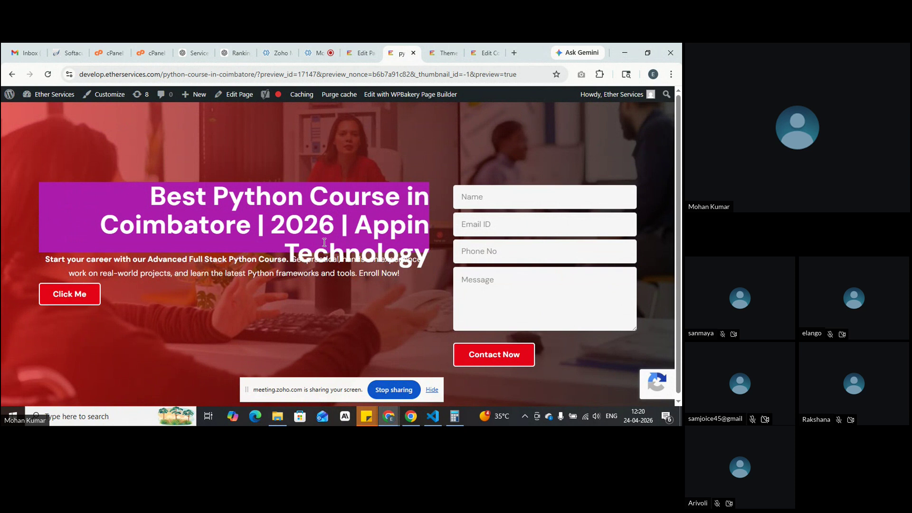
left_click_drag(135, 191, 432, 259)
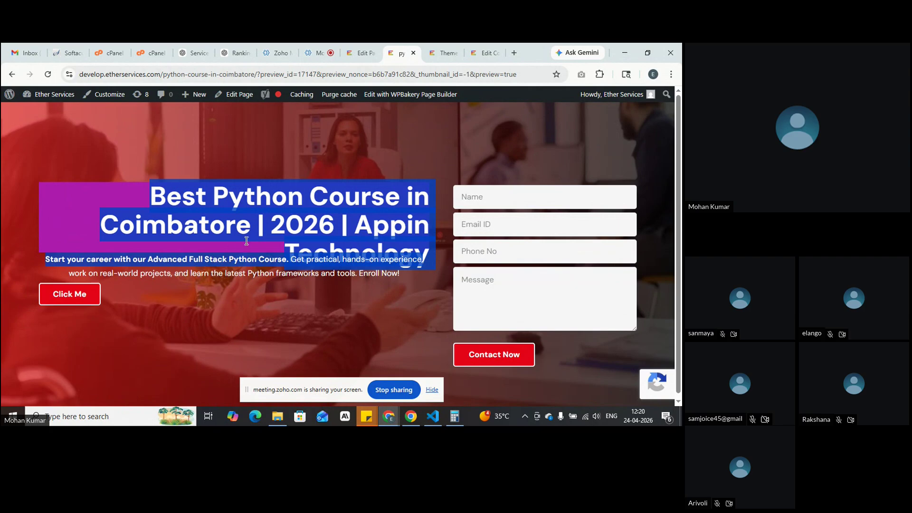
left_click(360, 53)
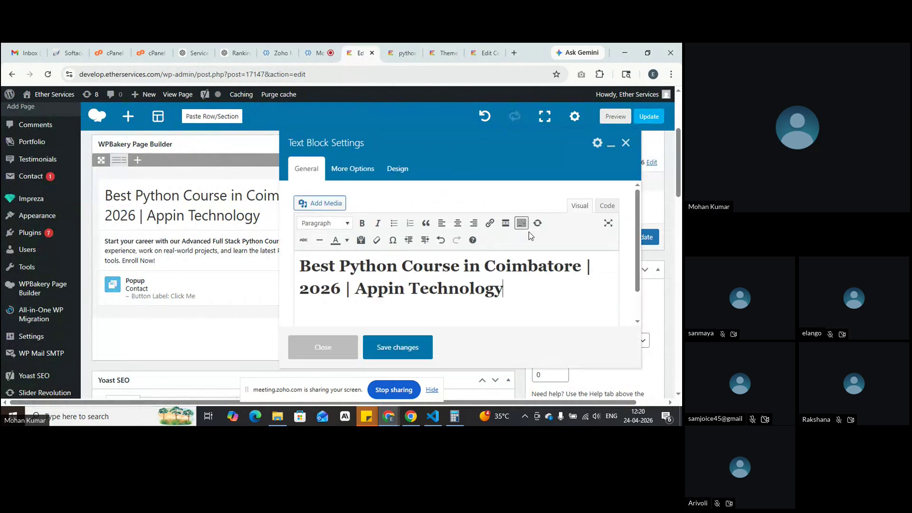
Step: Reset all of the heading block's custom size values
left_click(382, 171)
scroll(480, 240, "down", 1)
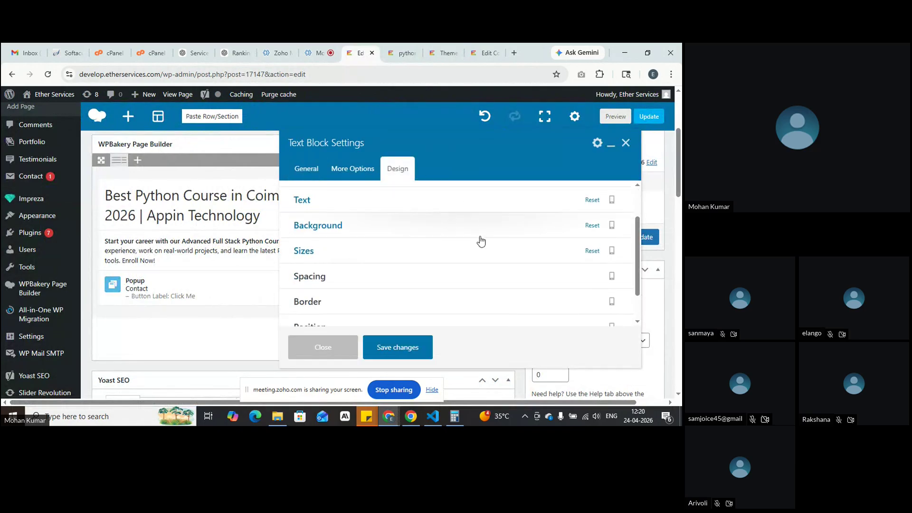
left_click(469, 262)
left_click(592, 251)
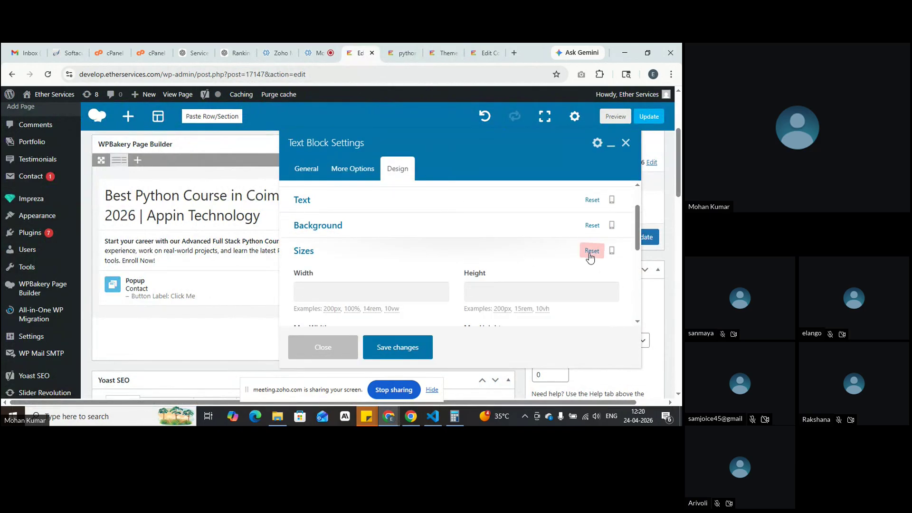
left_click(445, 254)
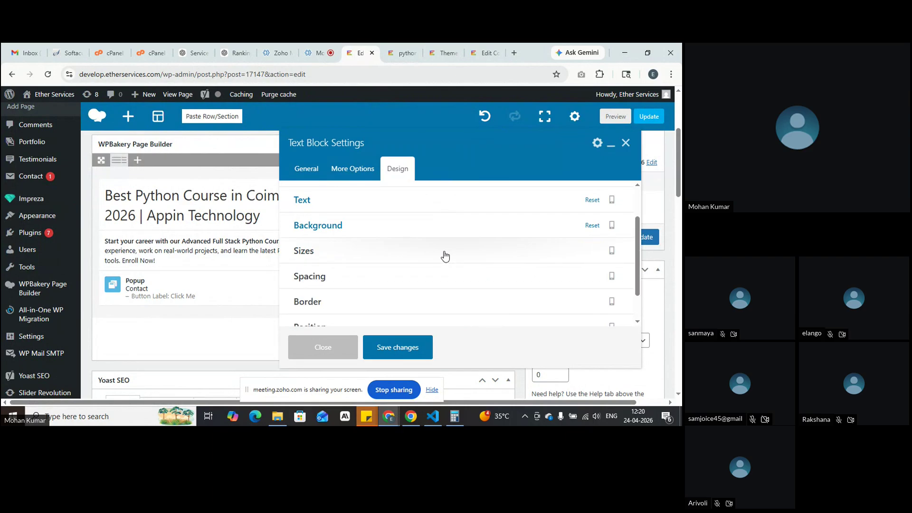
Step: Look over the heading's Spacing margin and padding options, then switch to the preview
scroll(445, 256, "down", 1)
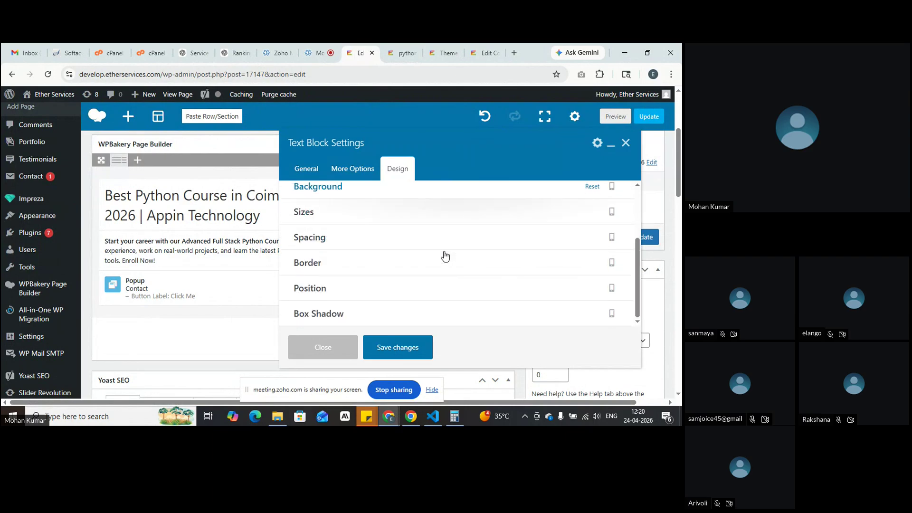
left_click(347, 247)
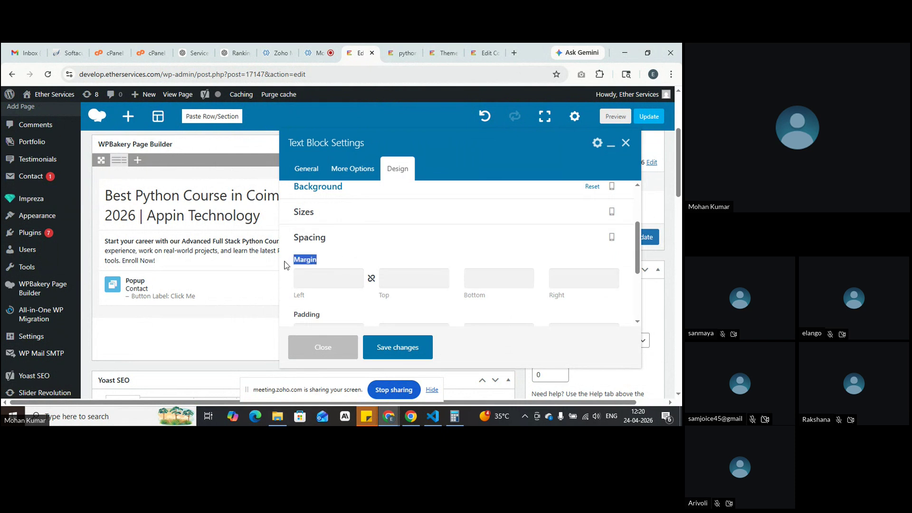
double_click(308, 314)
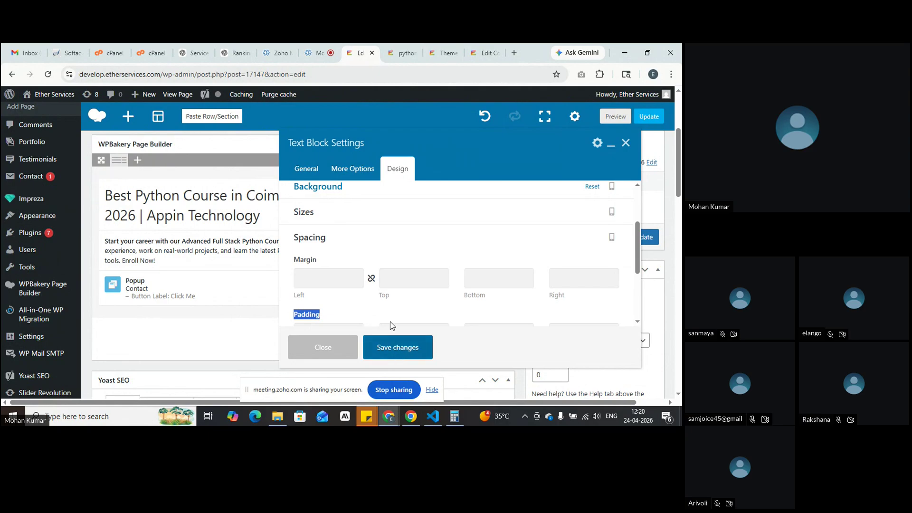
left_click(402, 53)
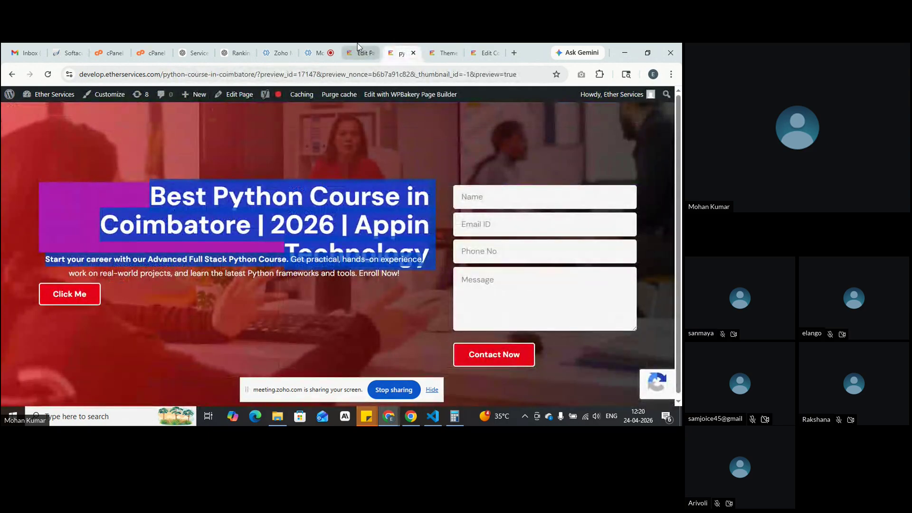
Step: Save the heading with its cleared sizes and reload the page preview
left_click(361, 53)
left_click(398, 347)
left_click(611, 116)
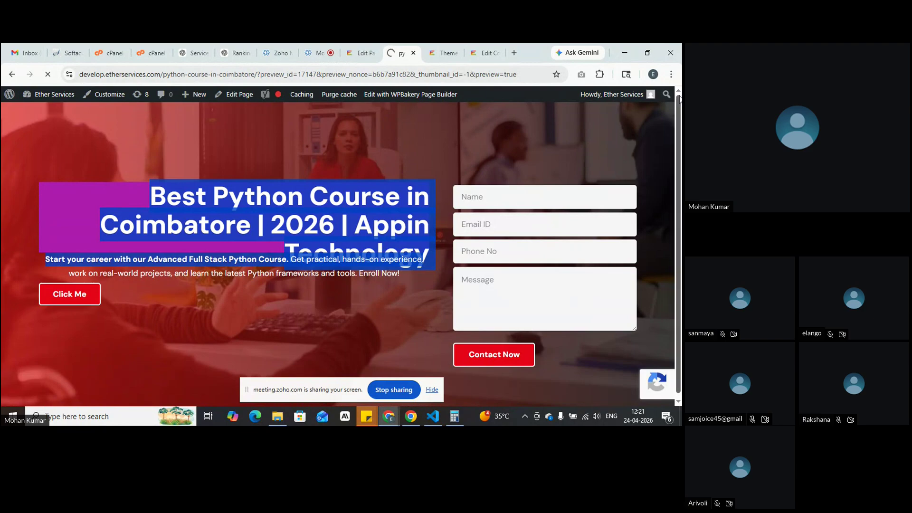
Step: Confirm the heading no longer overlaps the paragraph, then reopen its Text Block settings
left_click(361, 53)
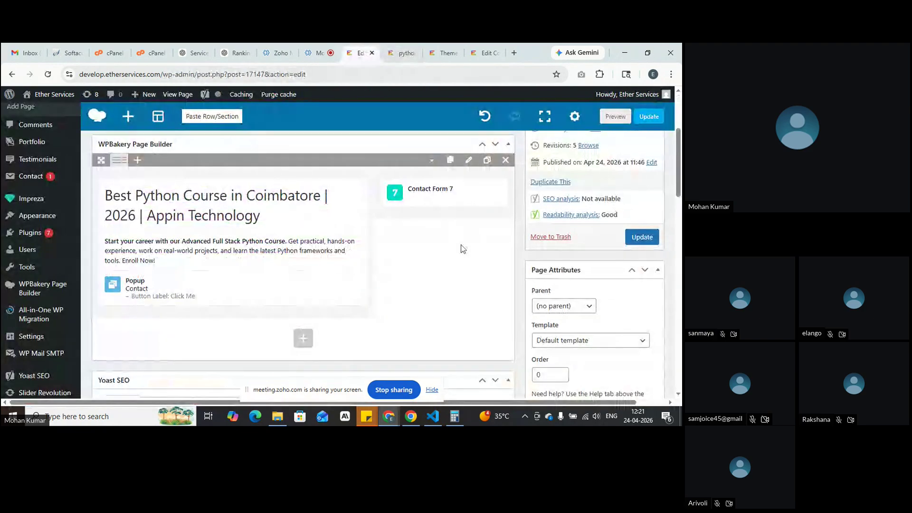
left_click(401, 52)
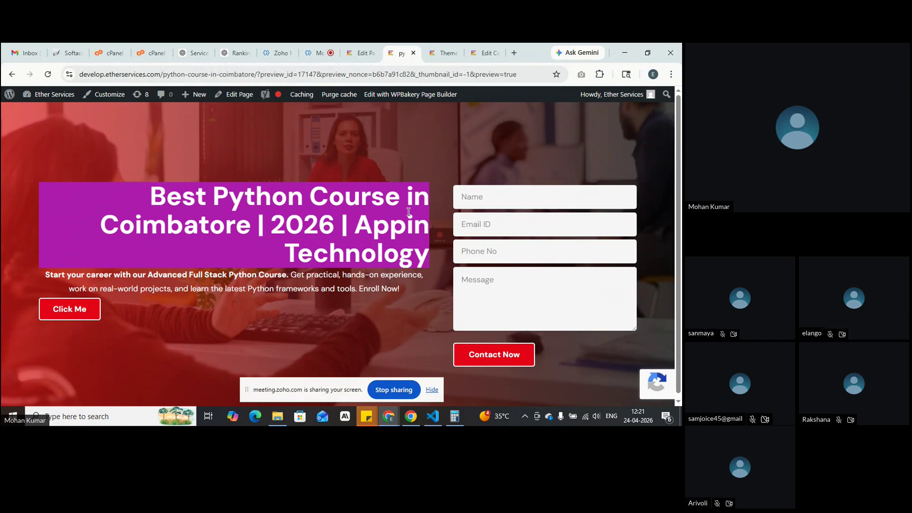
double_click(423, 254)
left_click(381, 261)
left_click(356, 51)
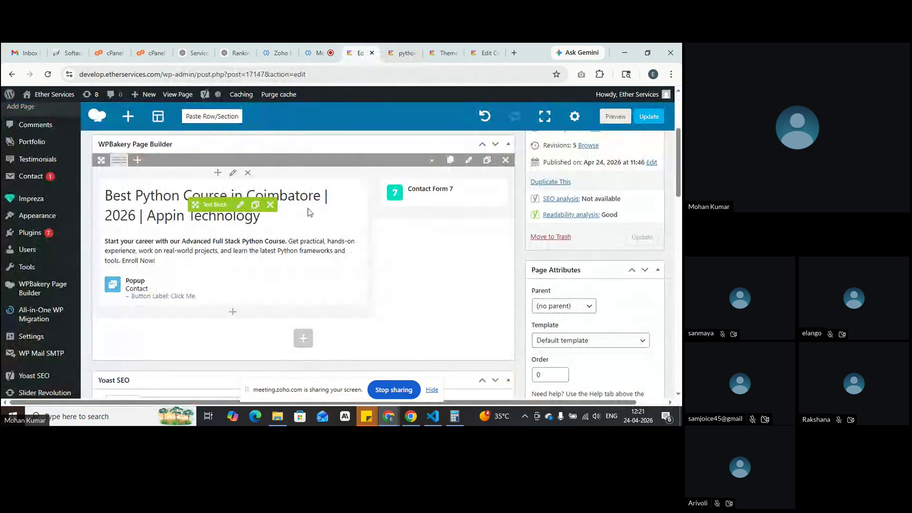
left_click(238, 204)
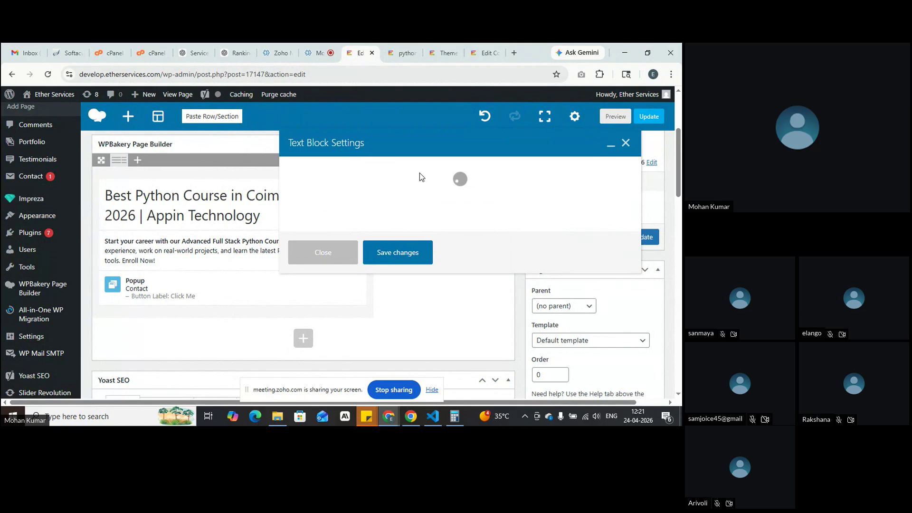
Step: Set the heading Text Block's padding to 60px, linked on all four sides, save, and preview
left_click(390, 170)
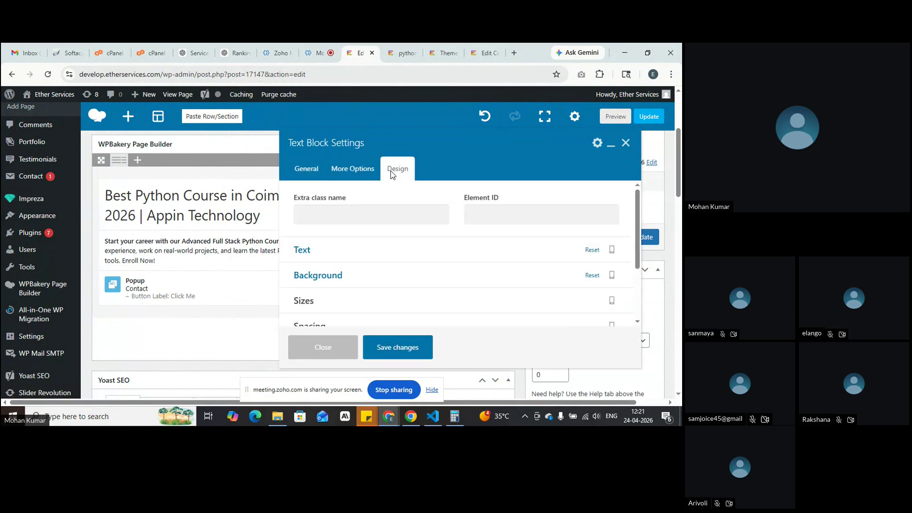
scroll(404, 259, "down", 5)
left_click(398, 242)
scroll(398, 244, "down", 1)
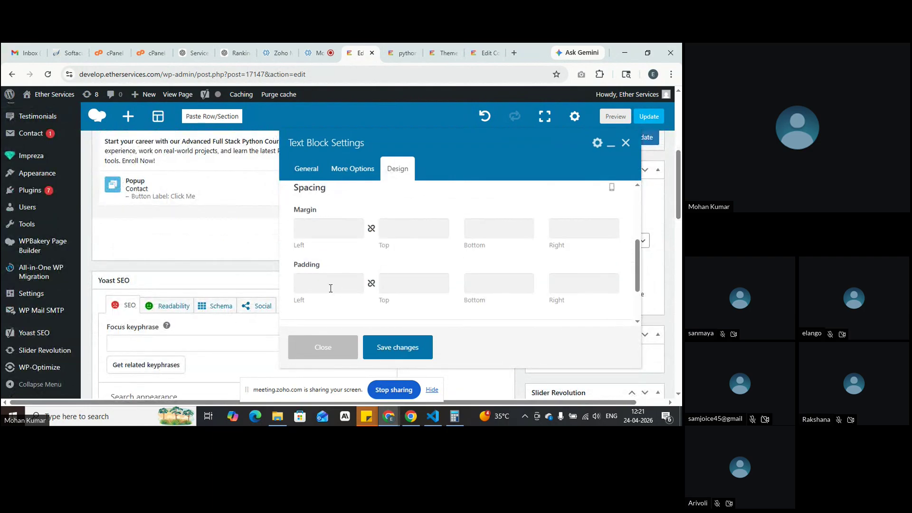
left_click(331, 288)
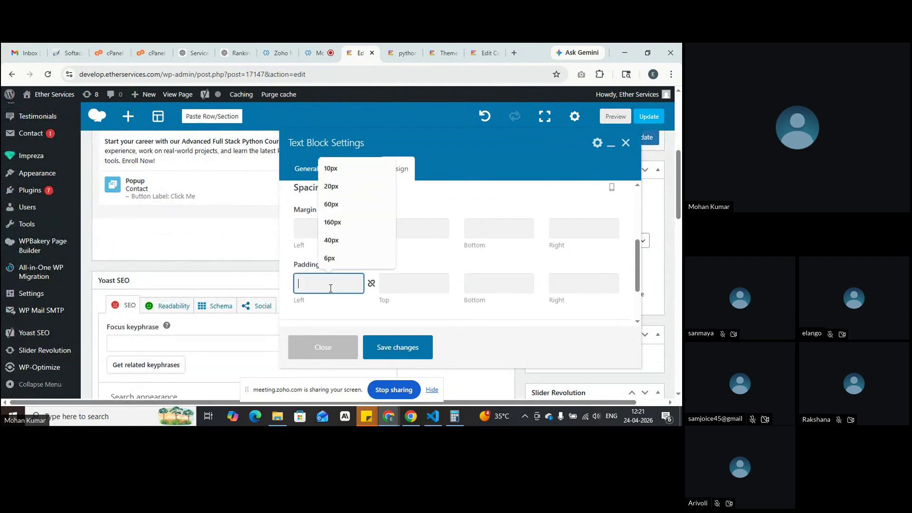
left_click(337, 205)
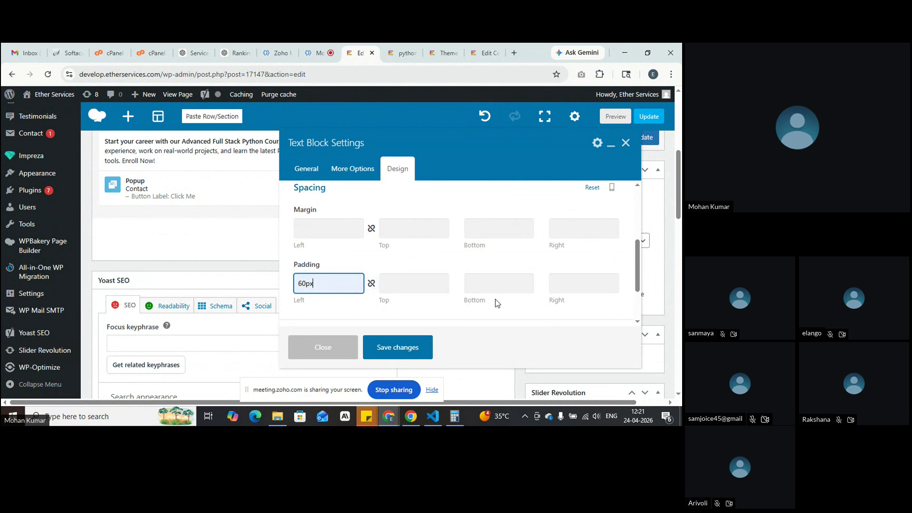
left_click(372, 283)
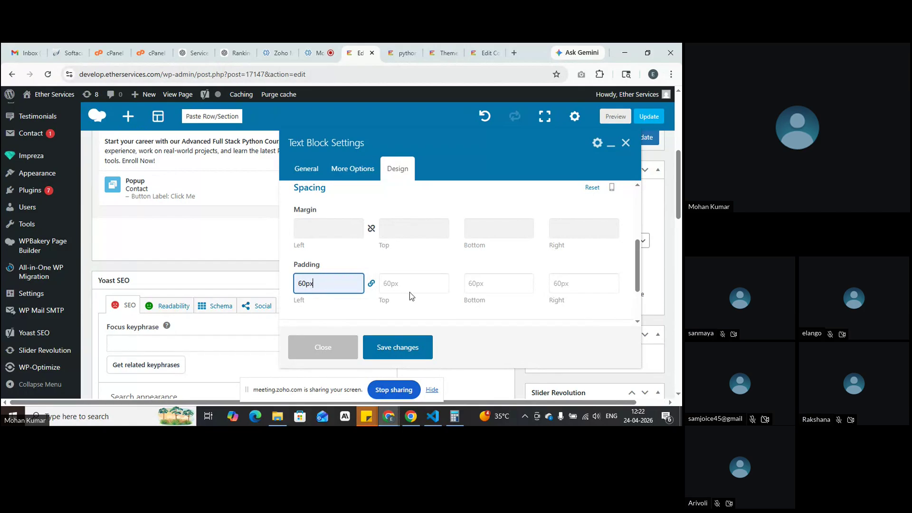
left_click(393, 349)
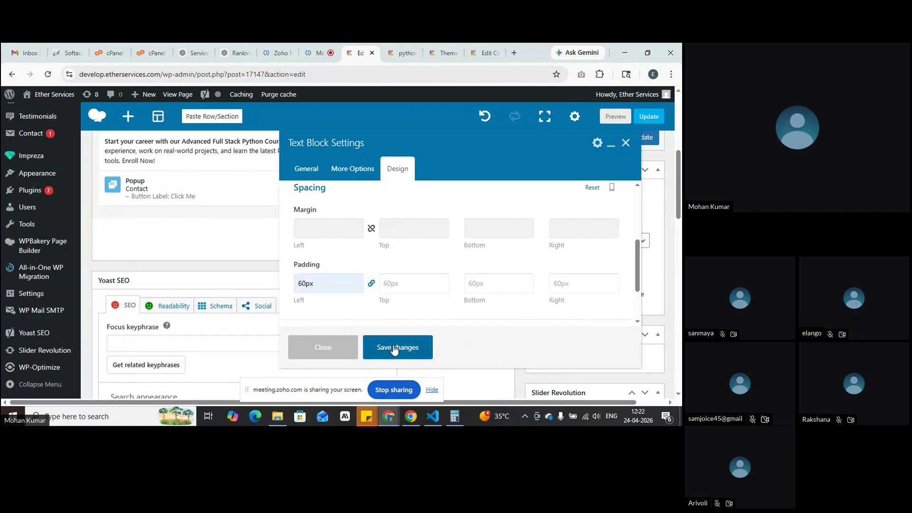
left_click(616, 116)
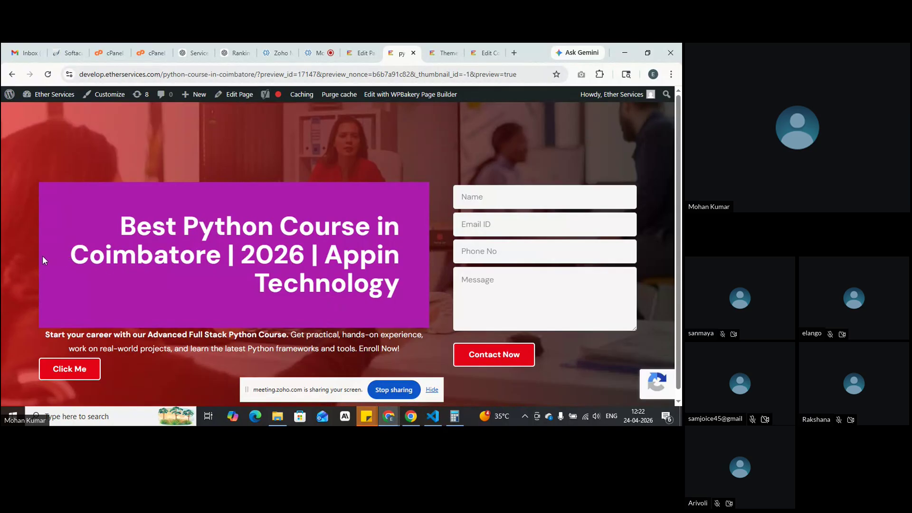
Step: Back in the editor, open the heading Text Block's Design spacing settings
left_click(359, 51)
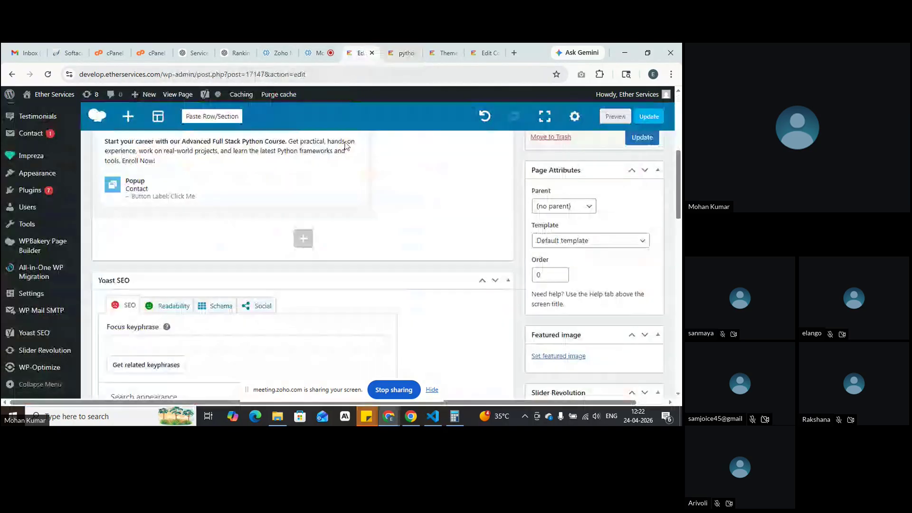
scroll(216, 192, "up", 1)
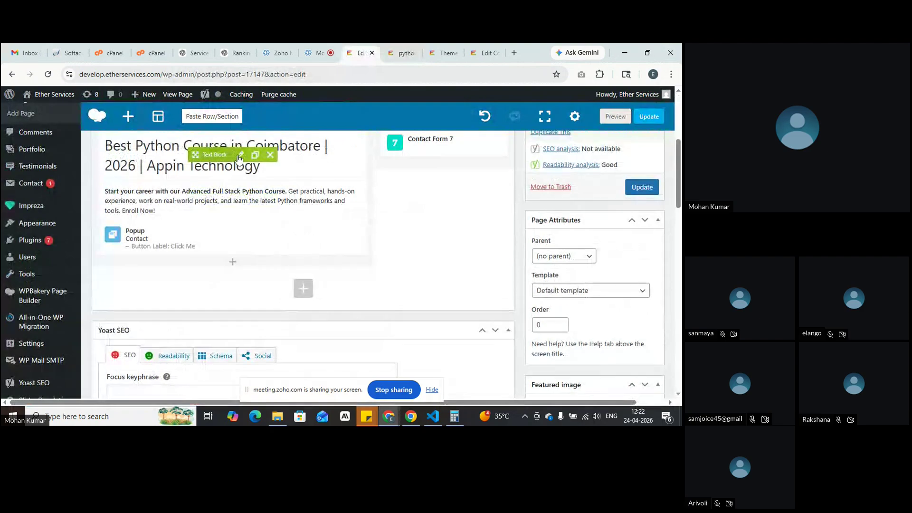
left_click(240, 156)
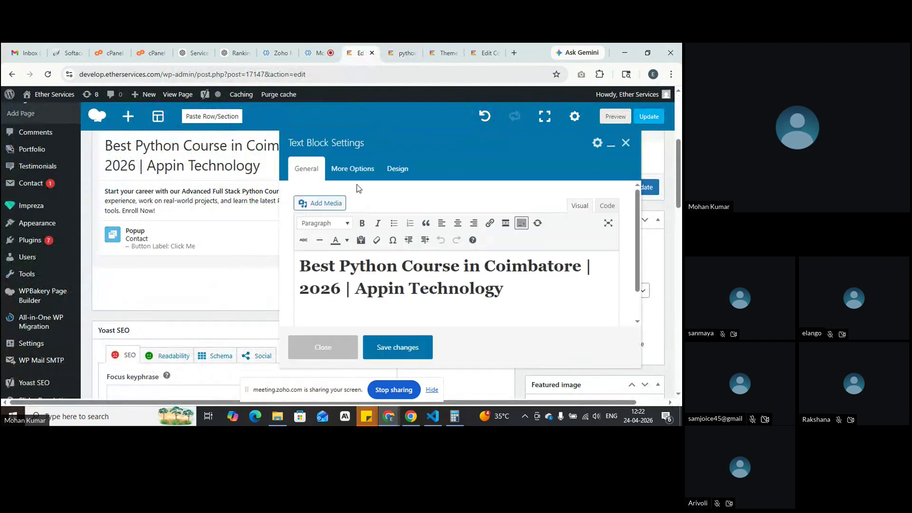
left_click(403, 167)
scroll(418, 251, "down", 2)
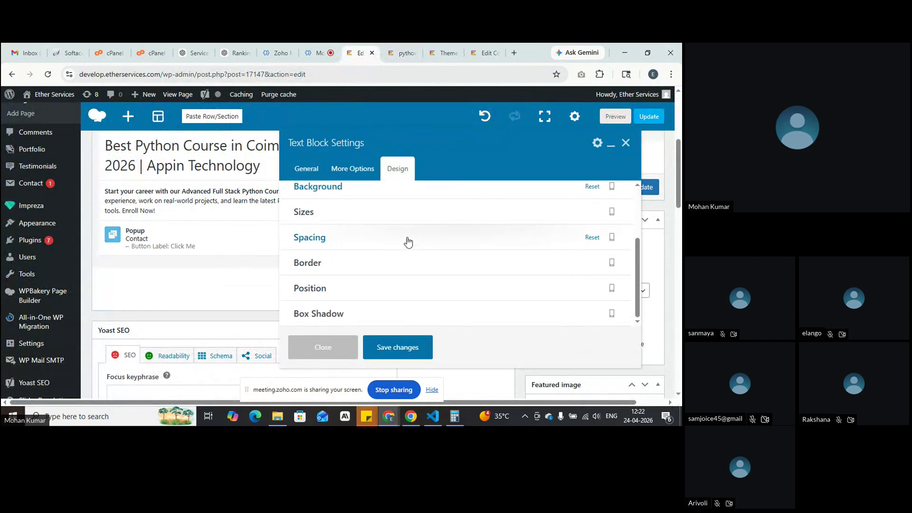
left_click(408, 242)
scroll(407, 242, "down", 1)
Step: Change the padding to 100px on all linked sides, save, and preview the page
left_click_drag(301, 286, 295, 283)
type("10")
left_click(375, 286)
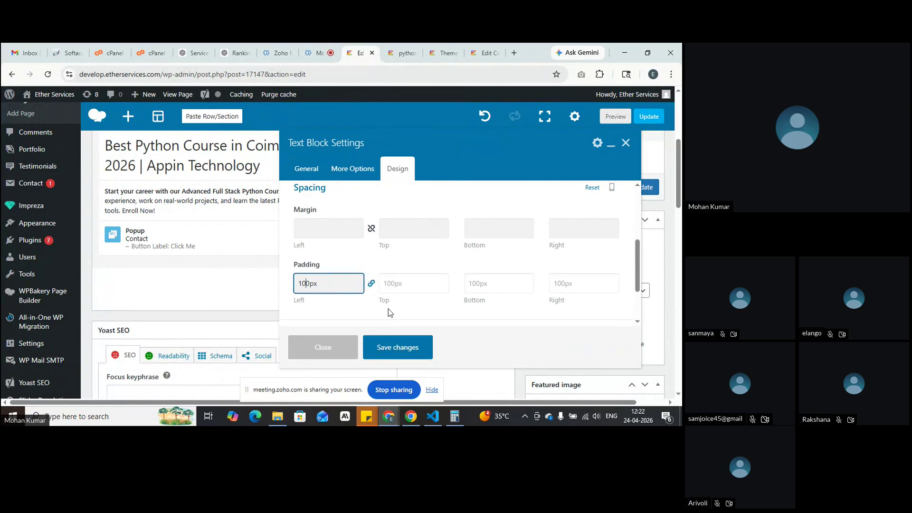
left_click(398, 348)
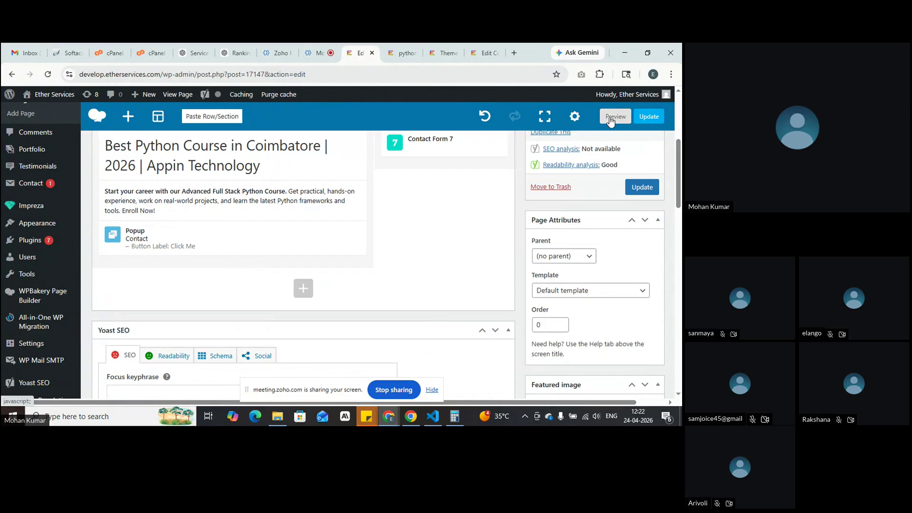
left_click(613, 116)
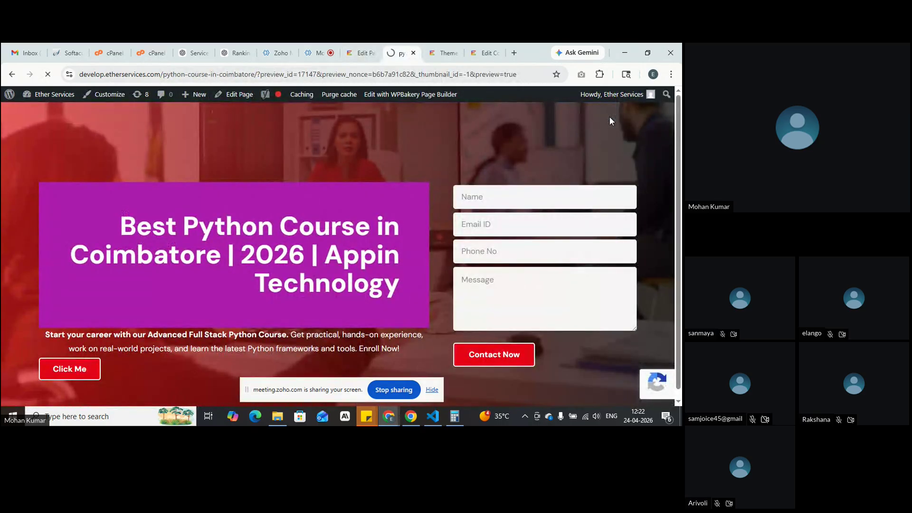
Step: Scroll the preview to inspect the 100px-padded purple heading, then return to the Edit Page tab
scroll(610, 120, "down", 1)
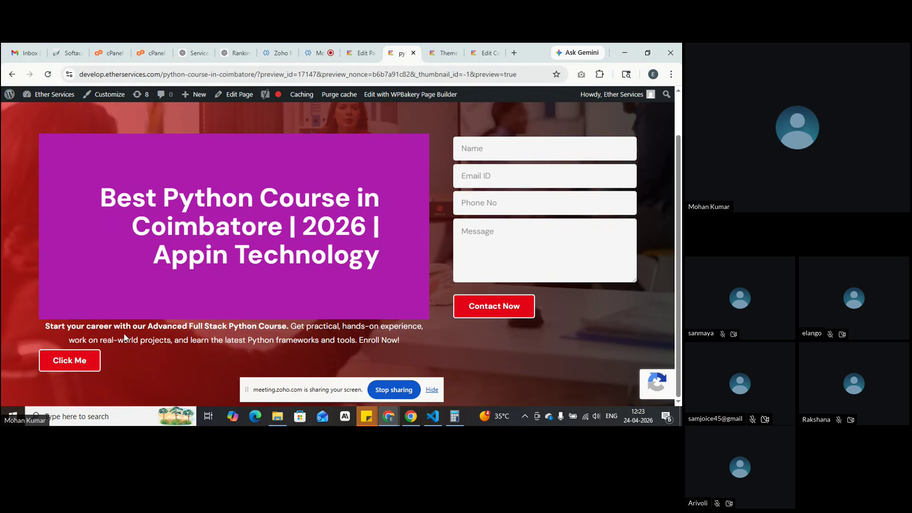
left_click(351, 46)
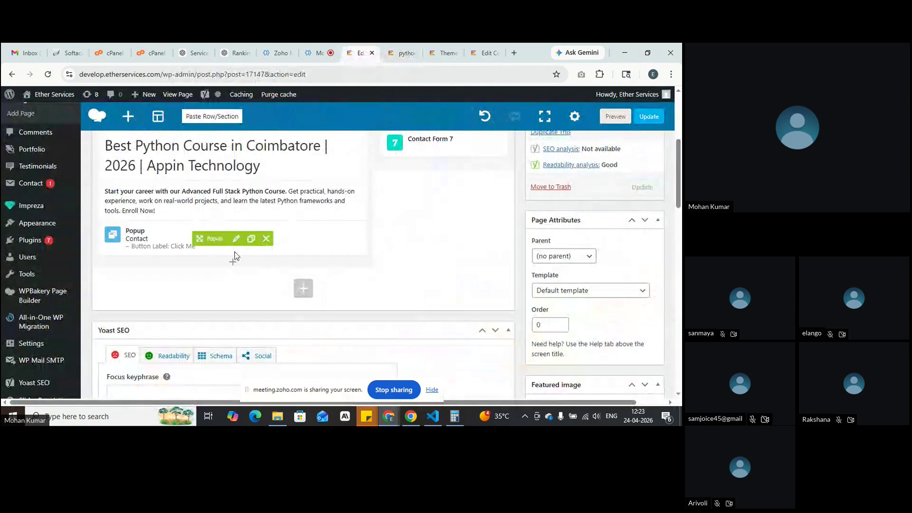
Step: Give the heading Text Block a 40px bottom margin under Design > Spacing and save
left_click(241, 155)
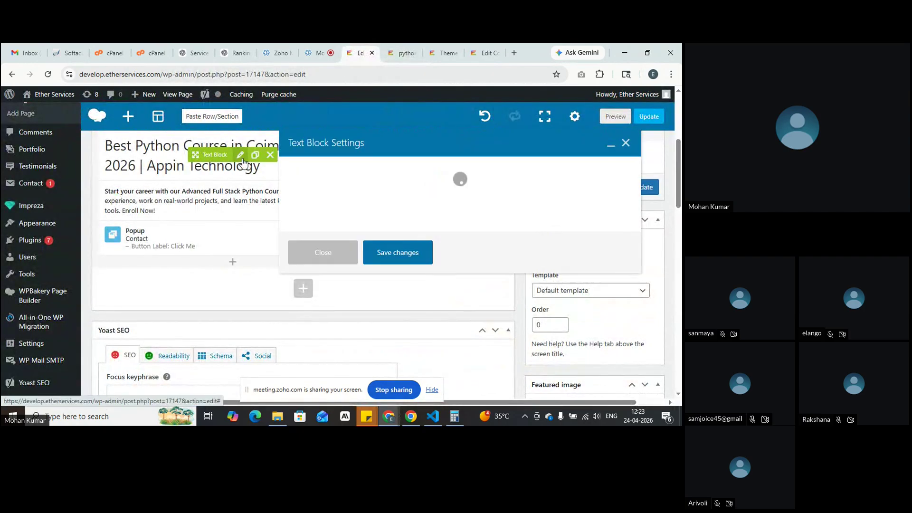
left_click(398, 169)
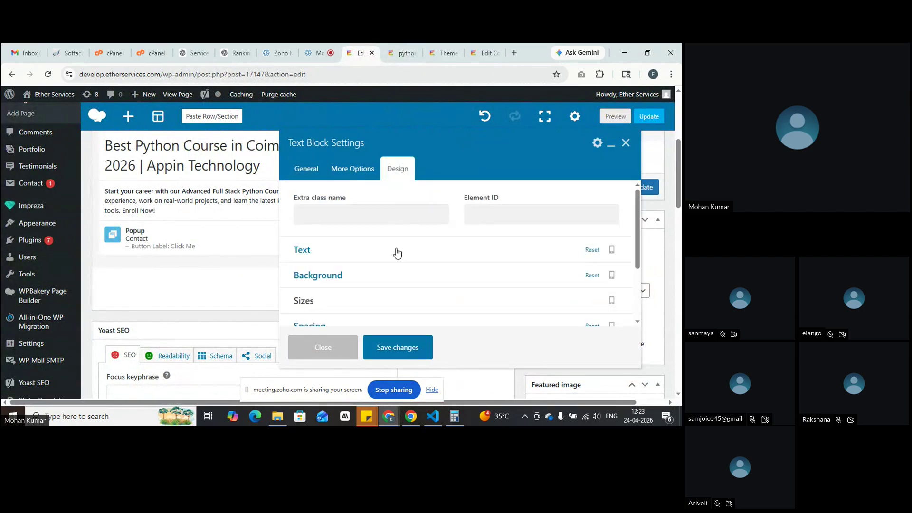
scroll(397, 255, "down", 2)
left_click(398, 243)
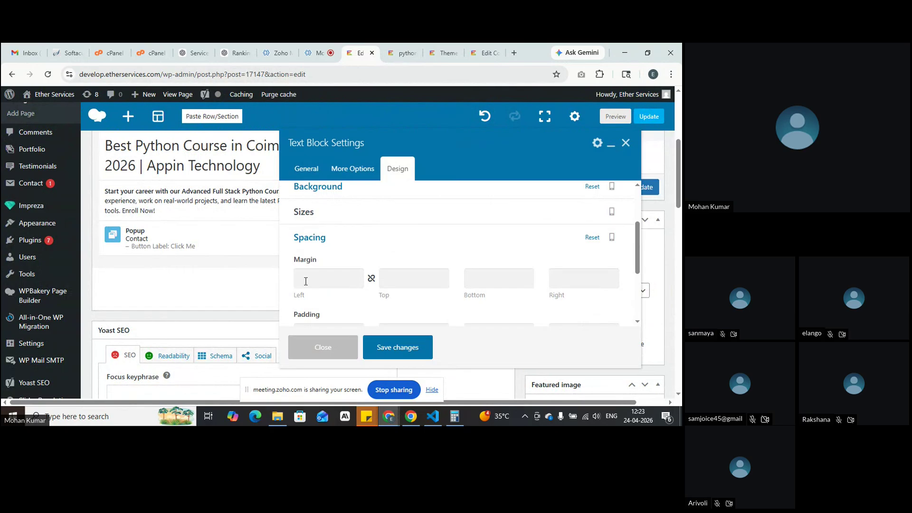
left_click(487, 274)
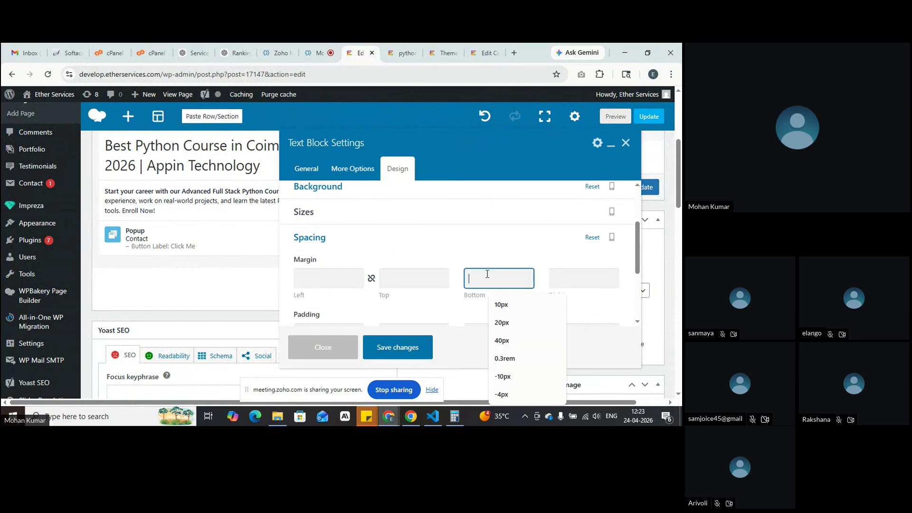
left_click(519, 343)
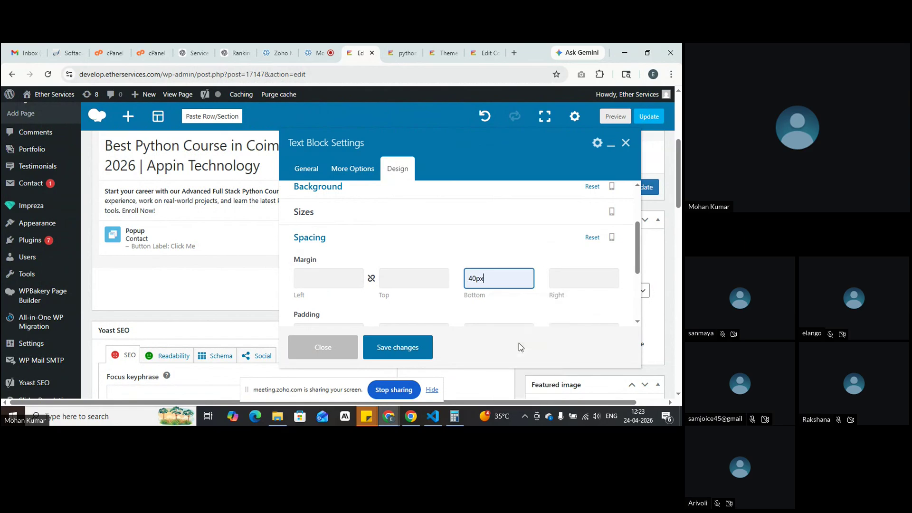
left_click(400, 344)
Step: Reload the preview to check the gap above the intro paragraph and Click Me button, then return to the editor
left_click(397, 47)
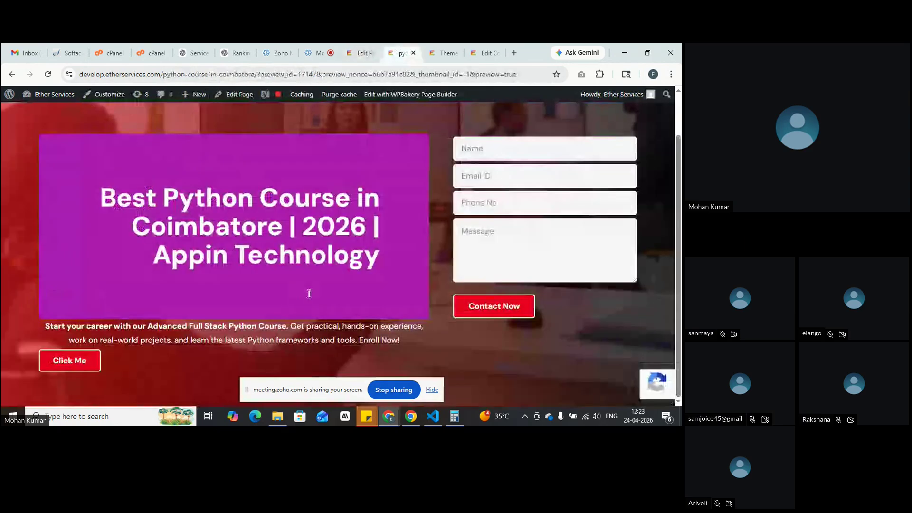
left_click_drag(46, 326, 266, 364)
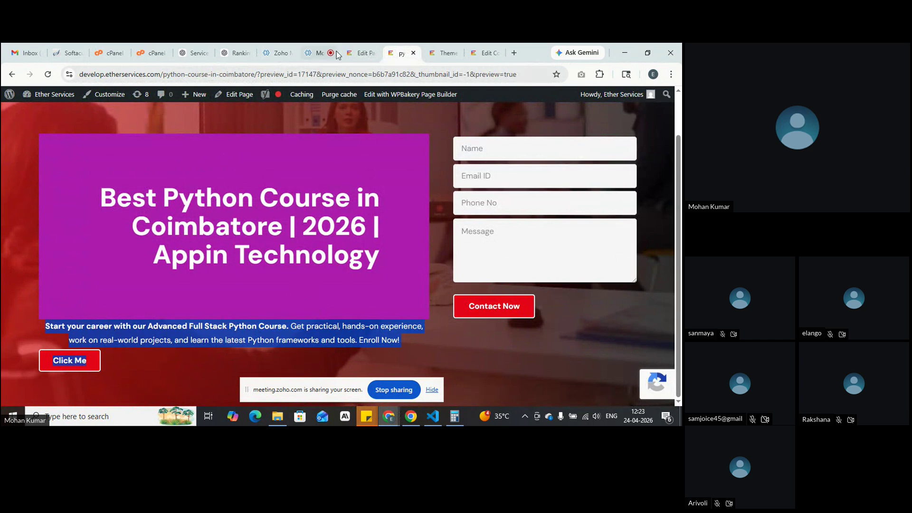
left_click(361, 53)
left_click(615, 116)
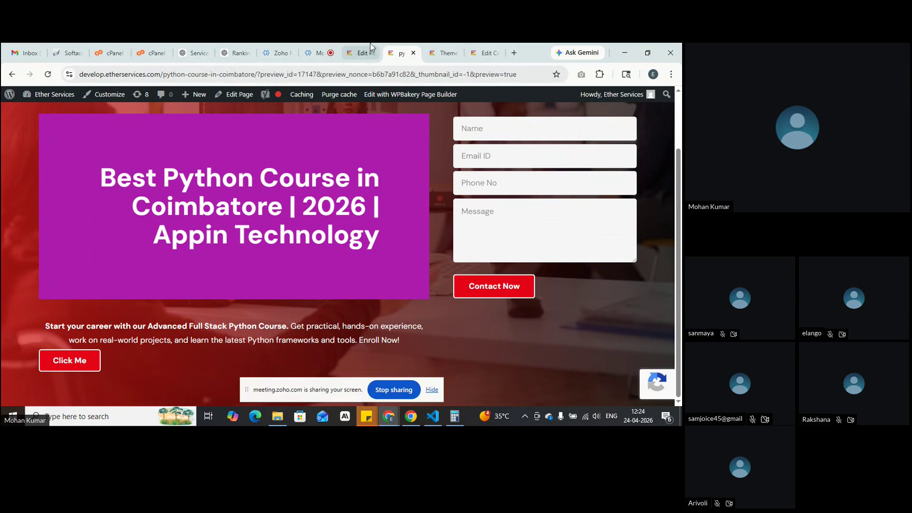
left_click(358, 47)
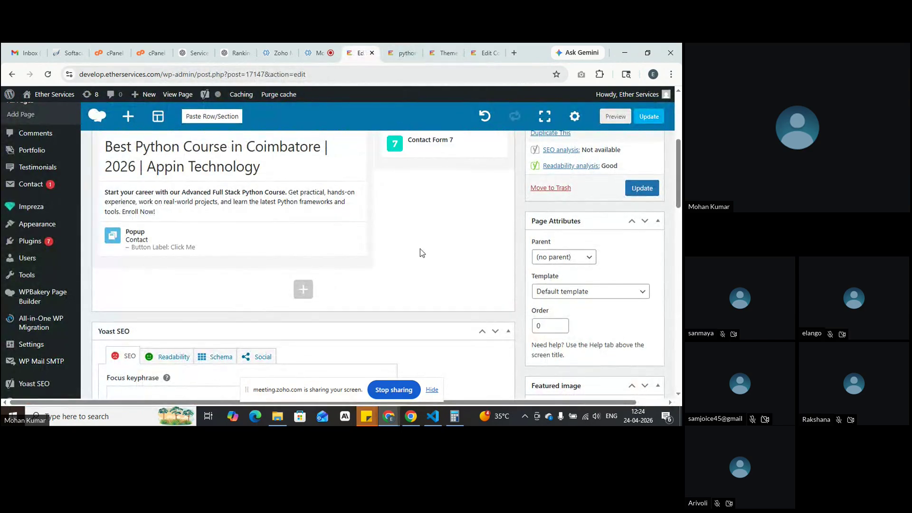
scroll(420, 249, "up", 1)
Step: Open the heading block's Design settings and expand its spacing and border sections
left_click(240, 206)
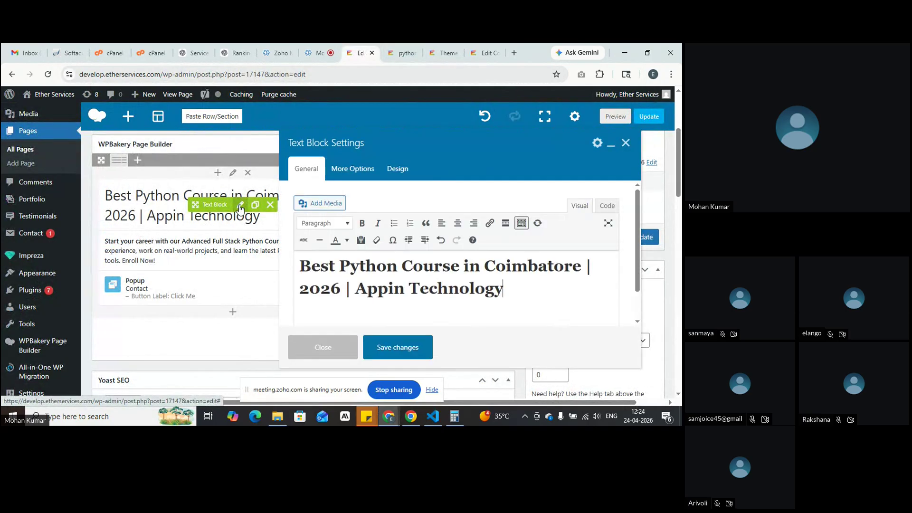
left_click(398, 168)
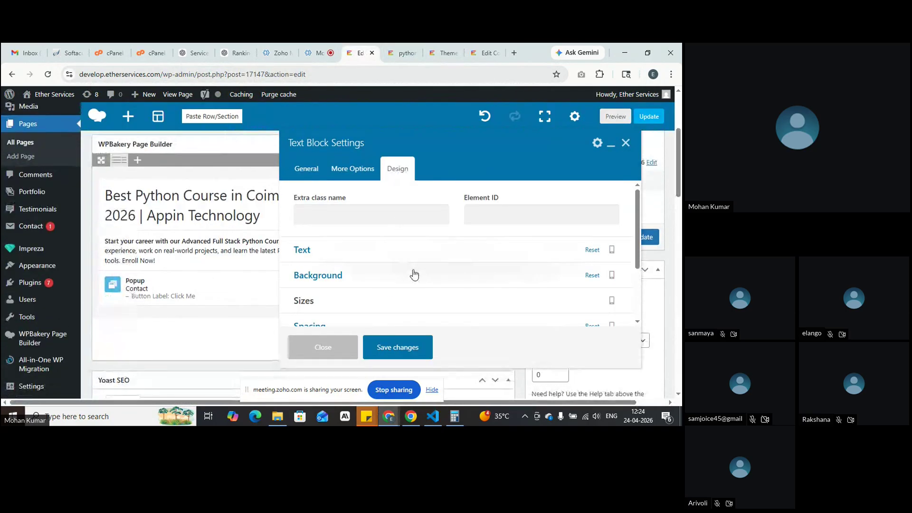
scroll(410, 268, "down", 2)
left_click(397, 248)
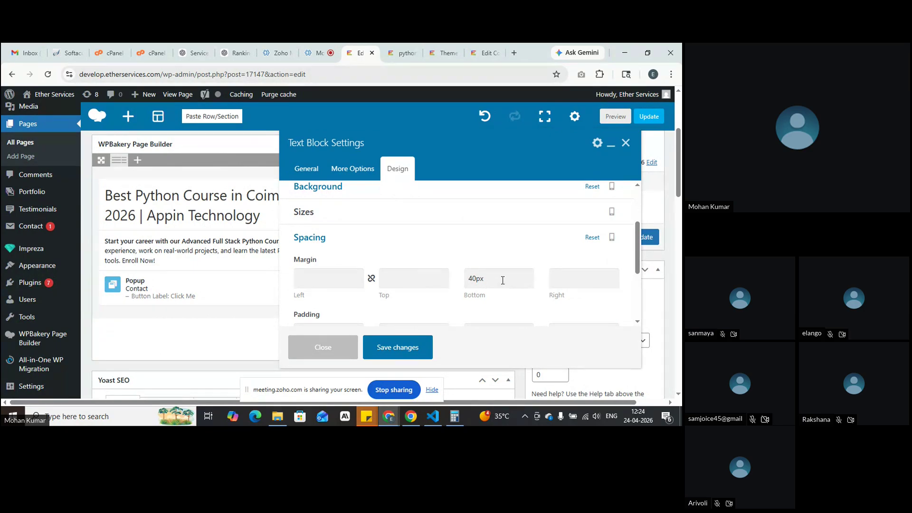
scroll(502, 279, "down", 1)
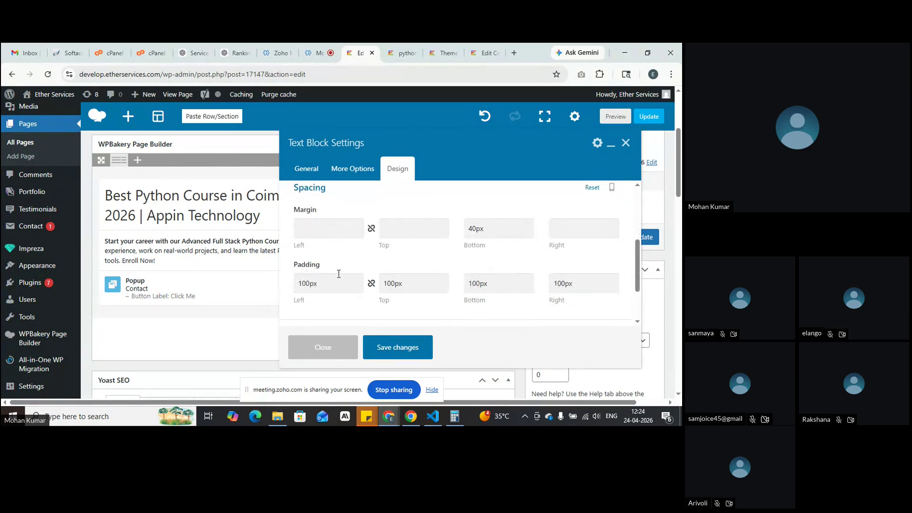
scroll(339, 275, "down", 1)
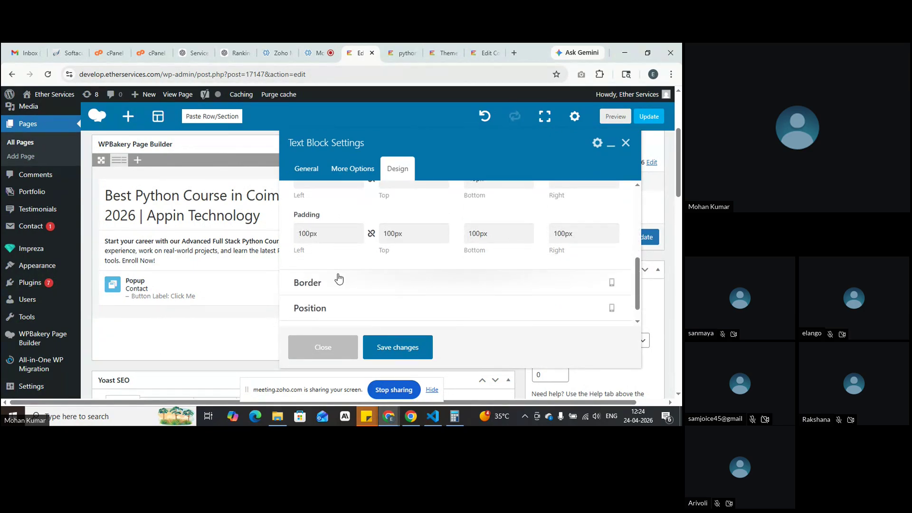
left_click(378, 285)
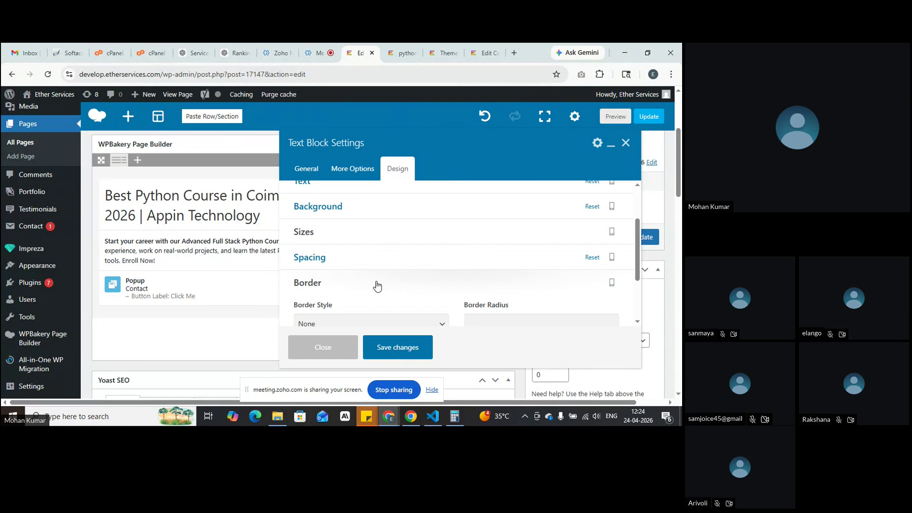
scroll(377, 285, "down", 1)
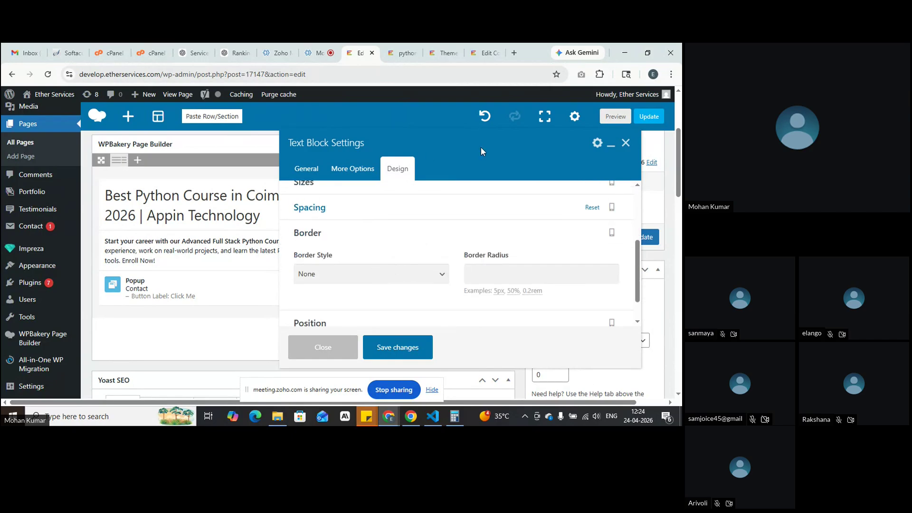
left_click(402, 53)
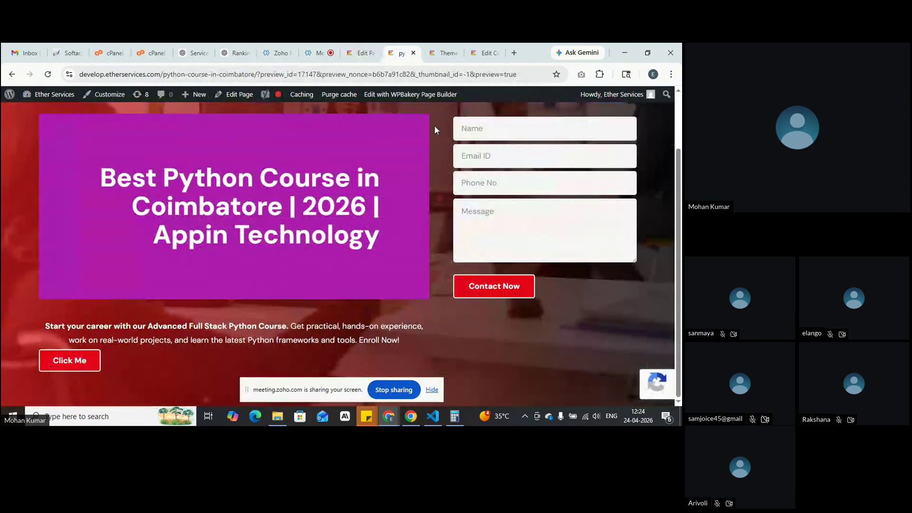
left_click(360, 52)
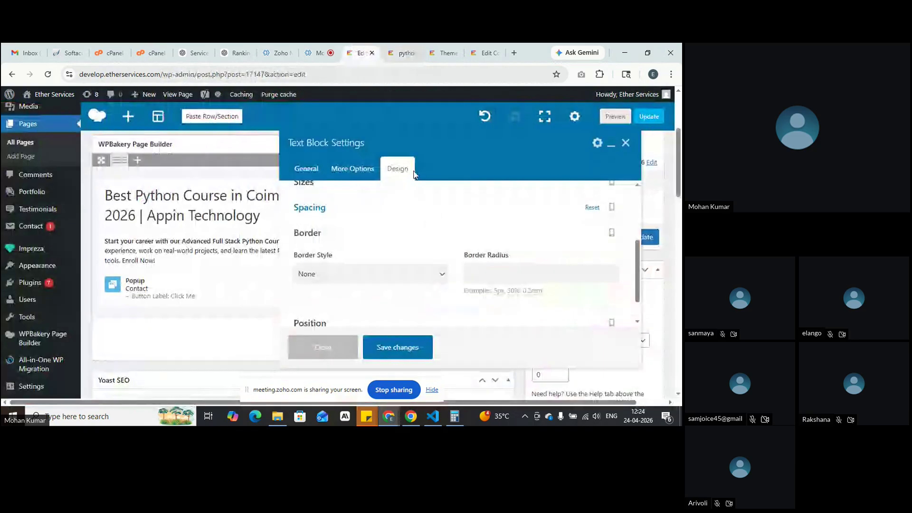
Step: Set the heading block's border radius to 40px and save
left_click(503, 274)
type("40px")
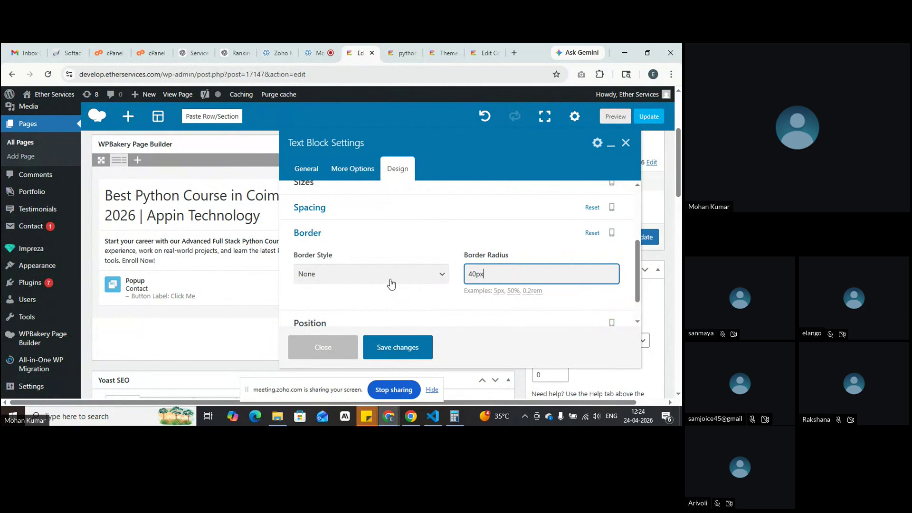
left_click(397, 348)
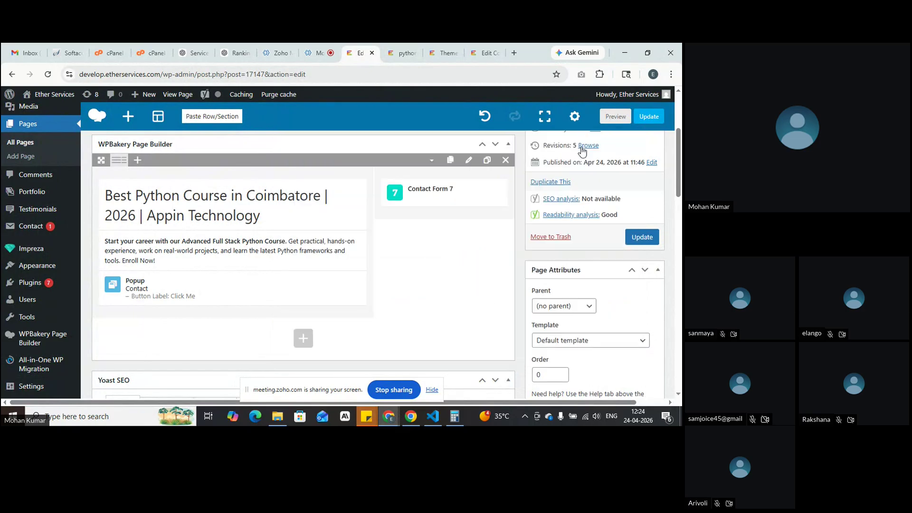
left_click(613, 116)
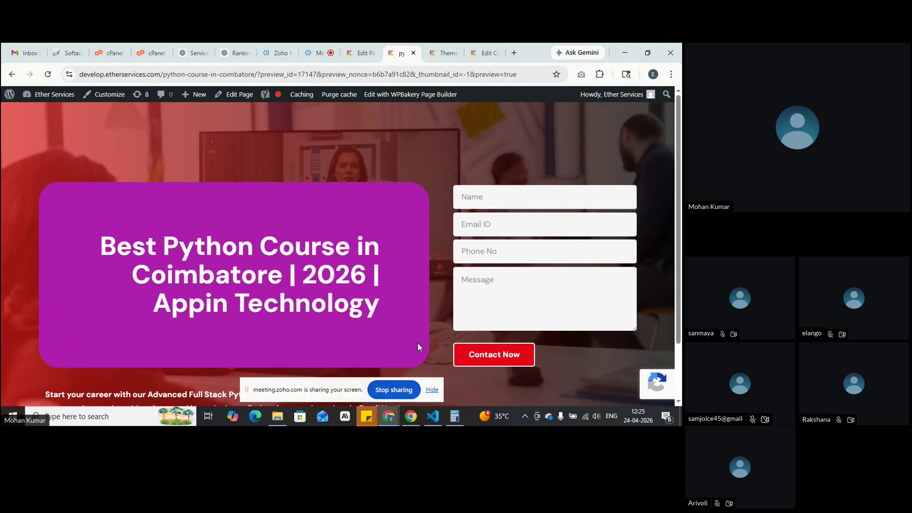
left_click(361, 52)
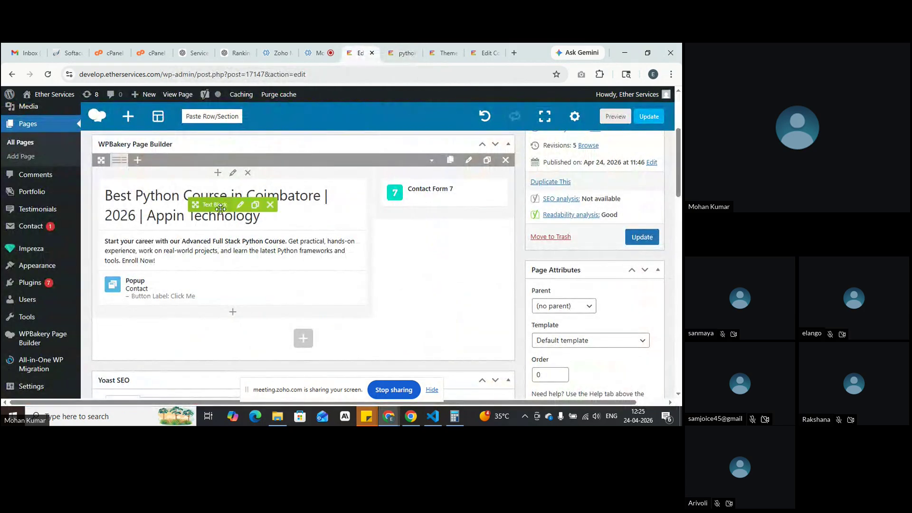
Step: Set the heading Text Block's position type to Relative
left_click(241, 215)
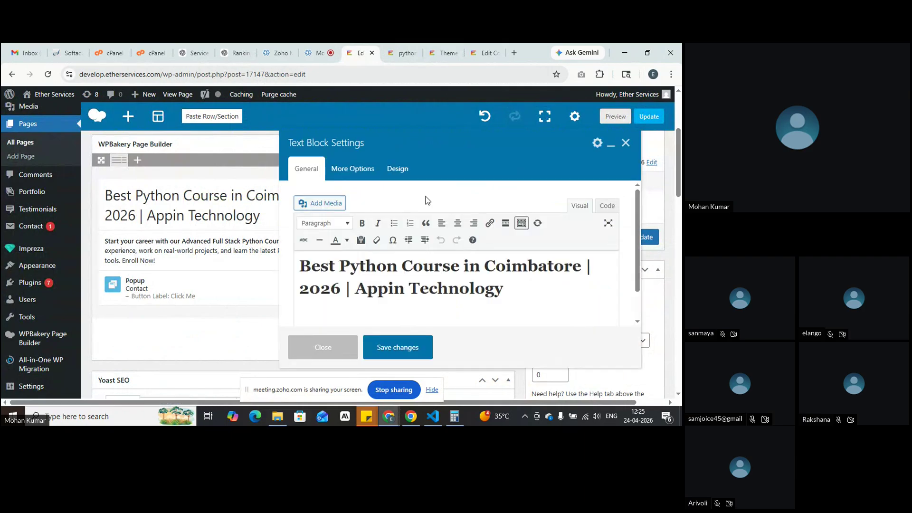
left_click(397, 168)
scroll(424, 272, "down", 2)
scroll(424, 272, "down", 3)
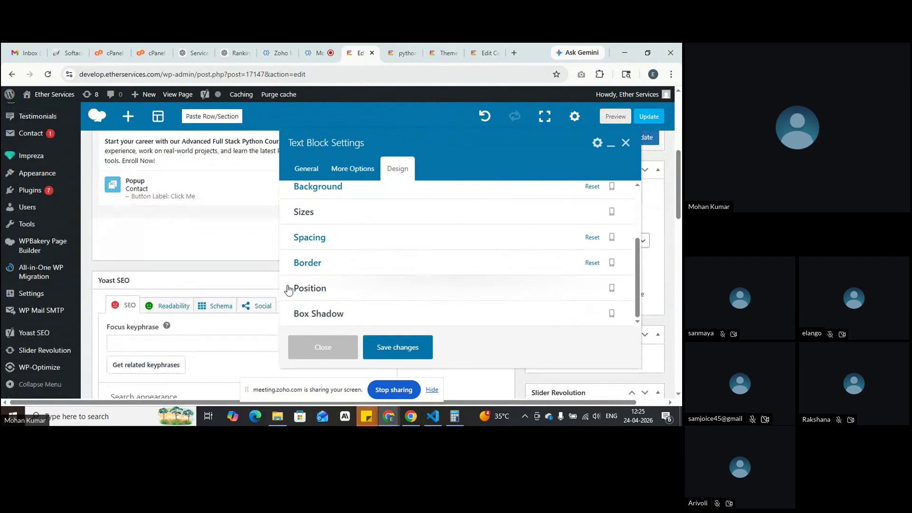
left_click(354, 289)
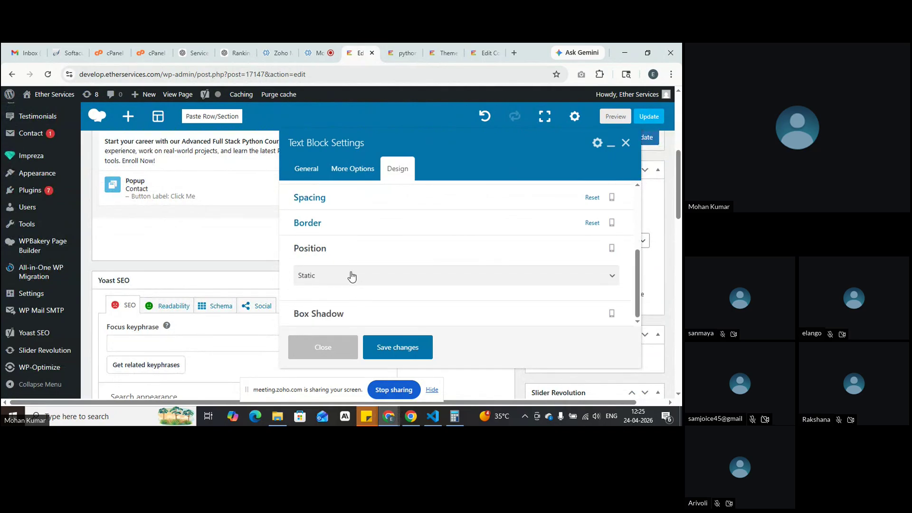
left_click(351, 274)
left_click(345, 307)
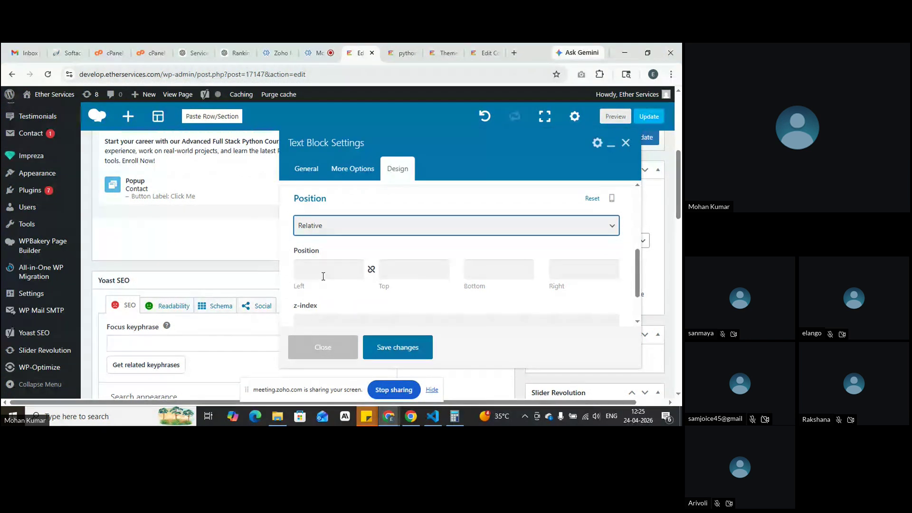
left_click(402, 52)
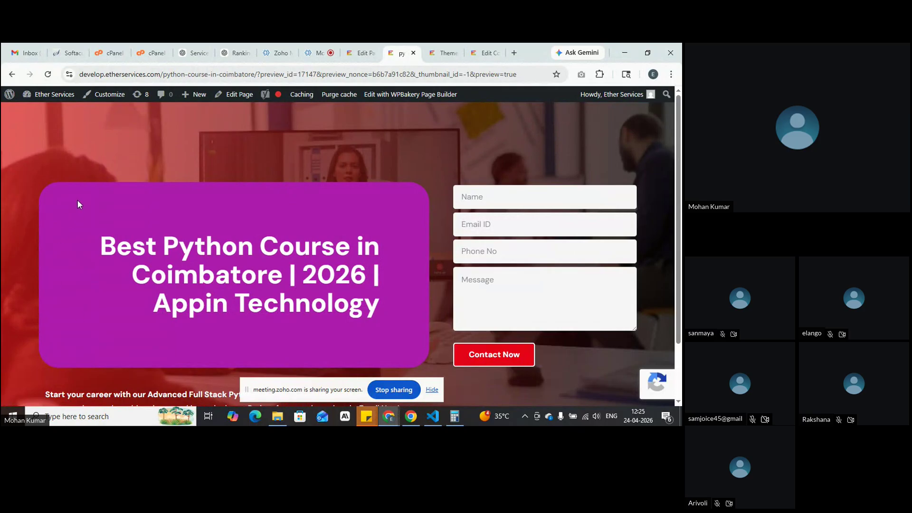
left_click(361, 53)
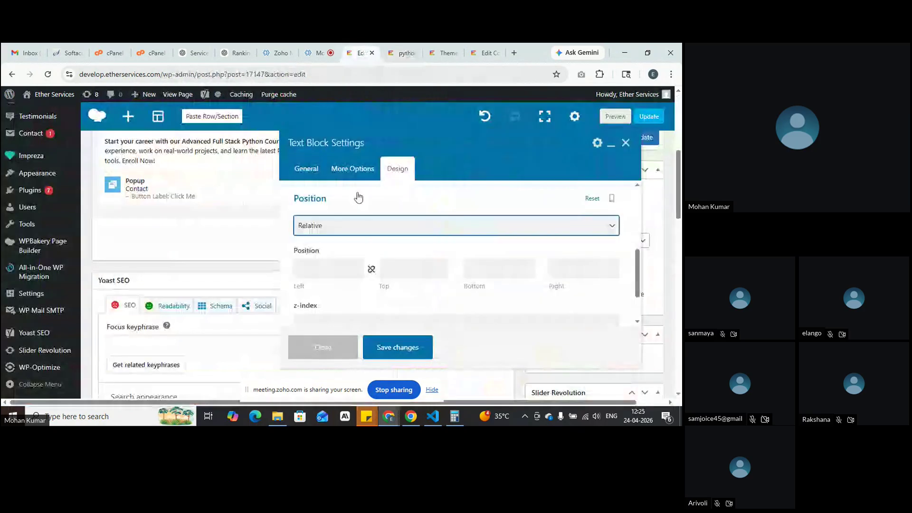
Step: Give it a -120px top offset, save, and preview the raised heading
left_click(396, 275)
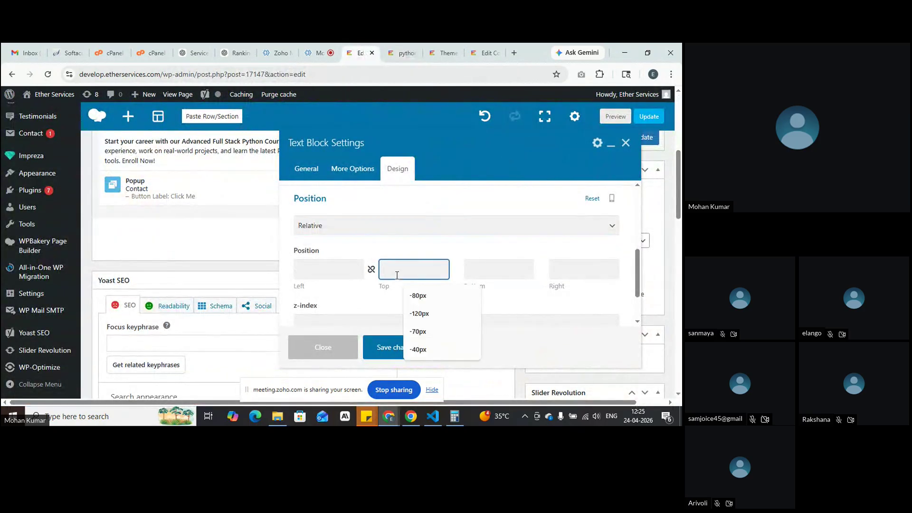
left_click(430, 314)
left_click(379, 350)
left_click(400, 49)
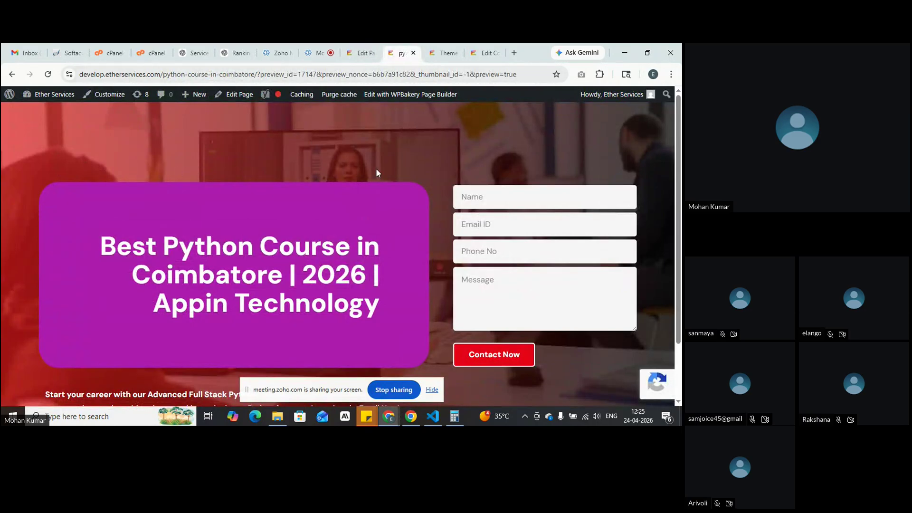
left_click(360, 53)
left_click(615, 117)
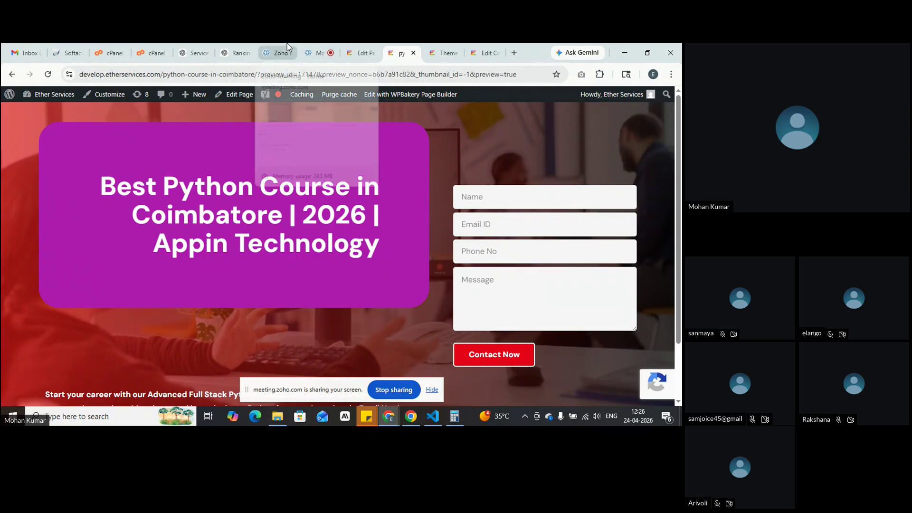
Step: Reopen the heading block's Design position options, still set to Relative
left_click(360, 52)
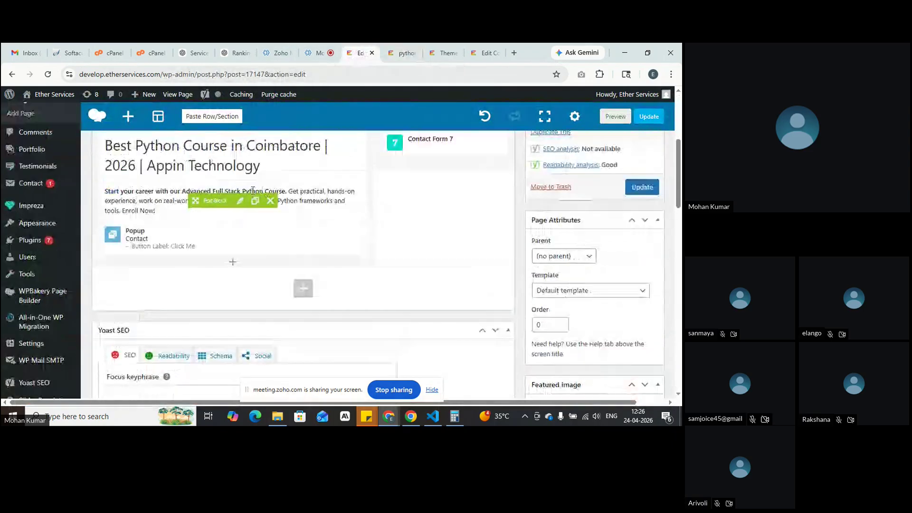
scroll(240, 195, "up", 1)
left_click(240, 156)
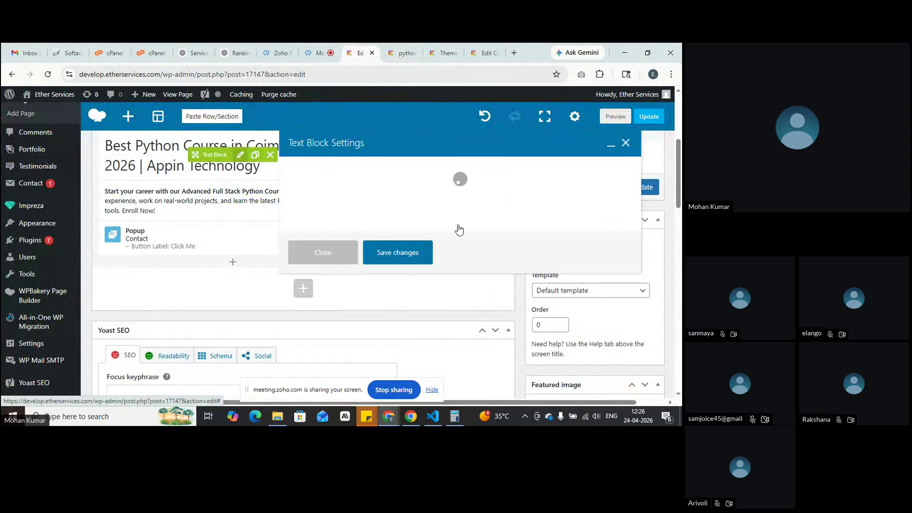
left_click(397, 168)
scroll(448, 248, "down", 1)
left_click(434, 290)
scroll(432, 297, "down", 2)
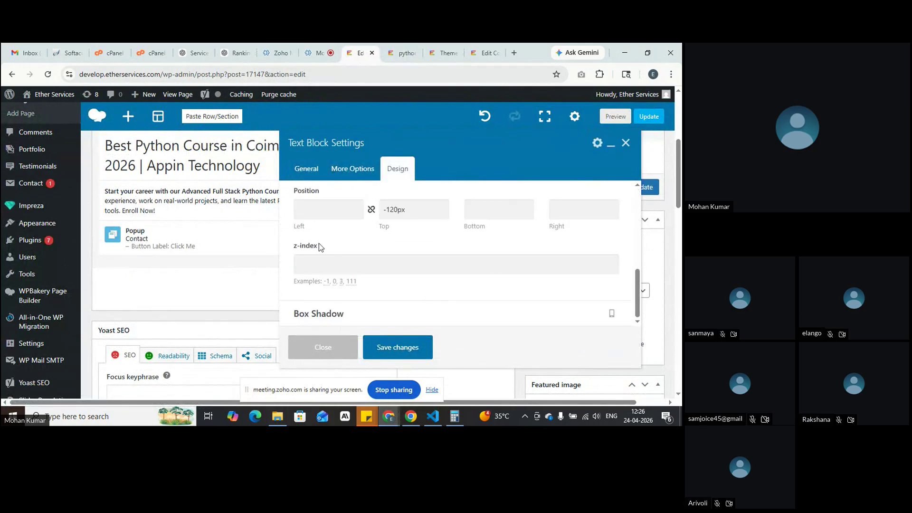
Step: Enter a 200px left offset, save, preview the shifted heading, and return to the editor
left_click(310, 213)
type("200px")
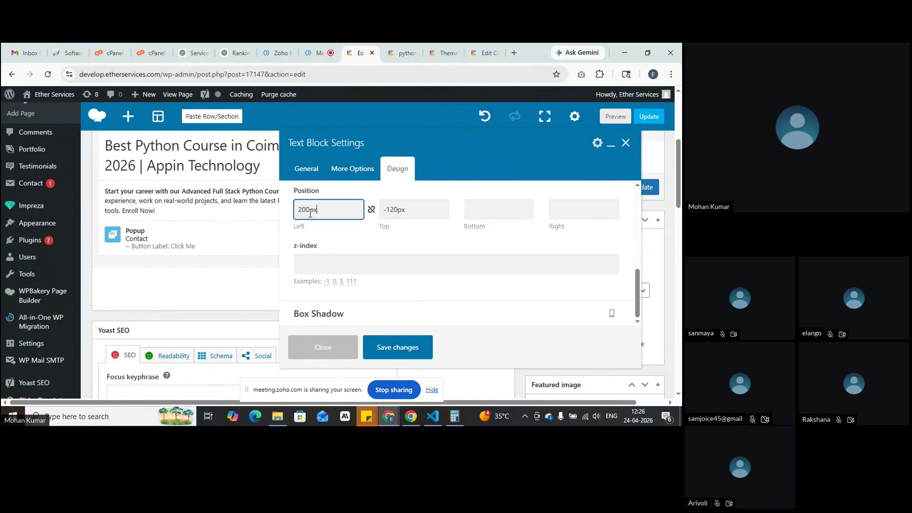
left_click(399, 346)
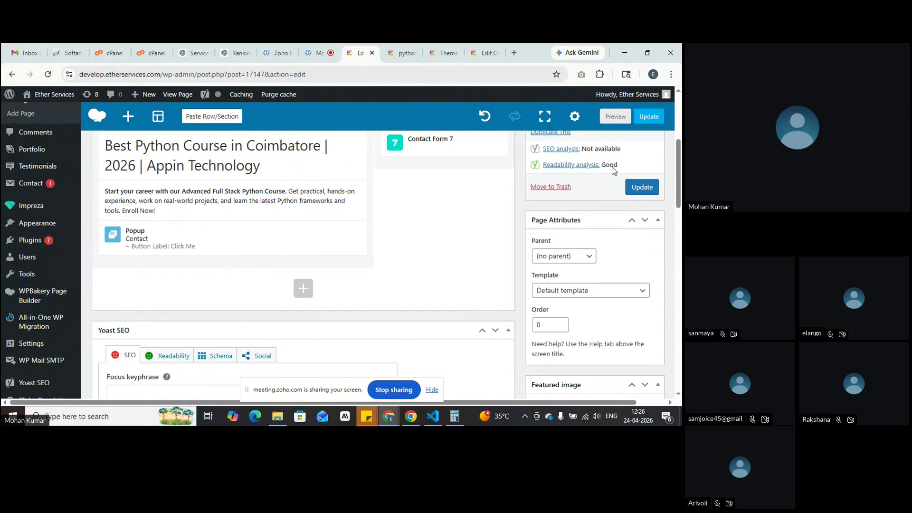
left_click(613, 118)
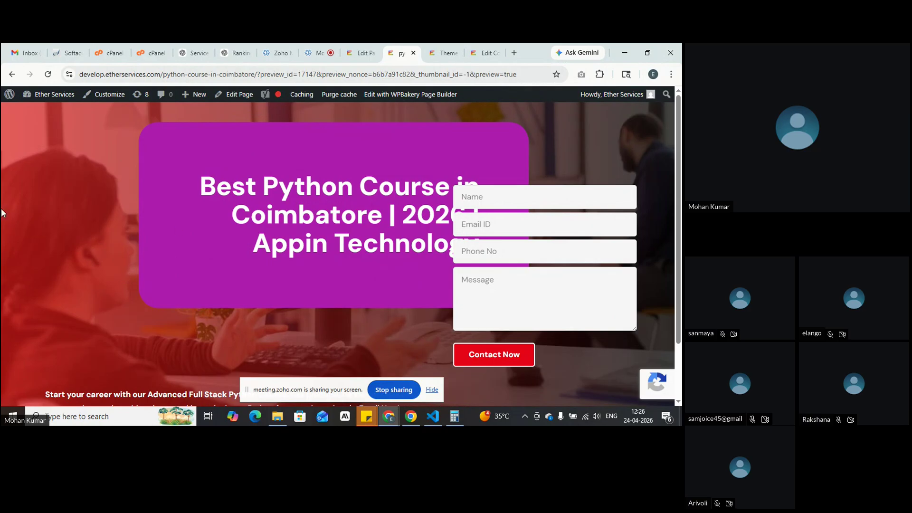
left_click(361, 44)
Step: Open the heading block's position offsets and compare them with the current preview
left_click(239, 156)
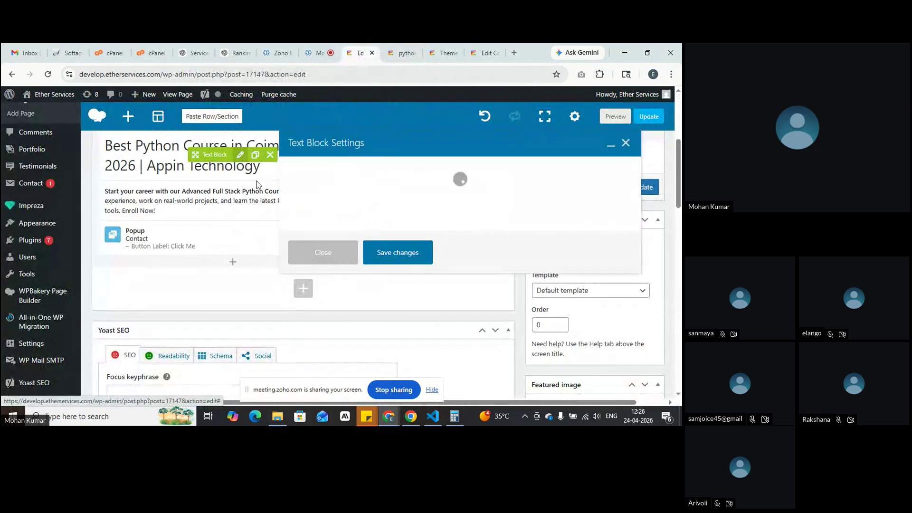
left_click(397, 170)
scroll(397, 252, "down", 3)
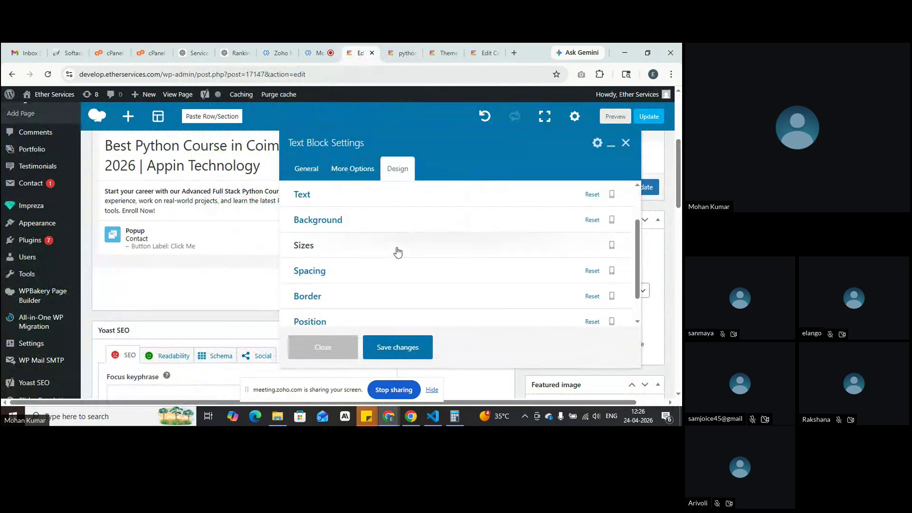
left_click(386, 298)
scroll(382, 285, "down", 5)
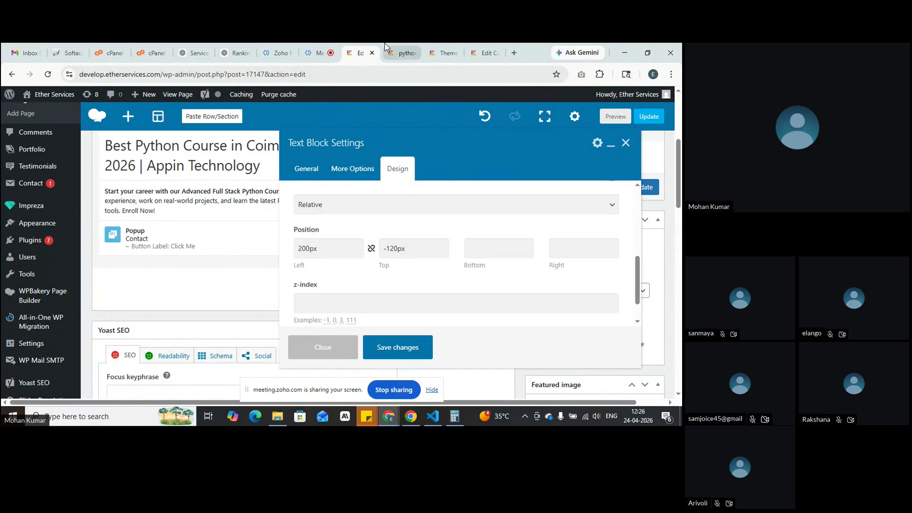
left_click(402, 53)
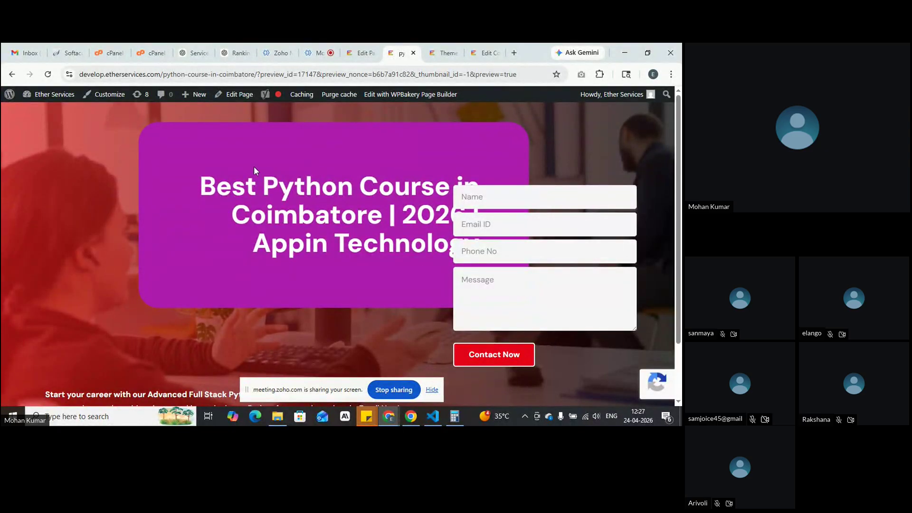
left_click(357, 46)
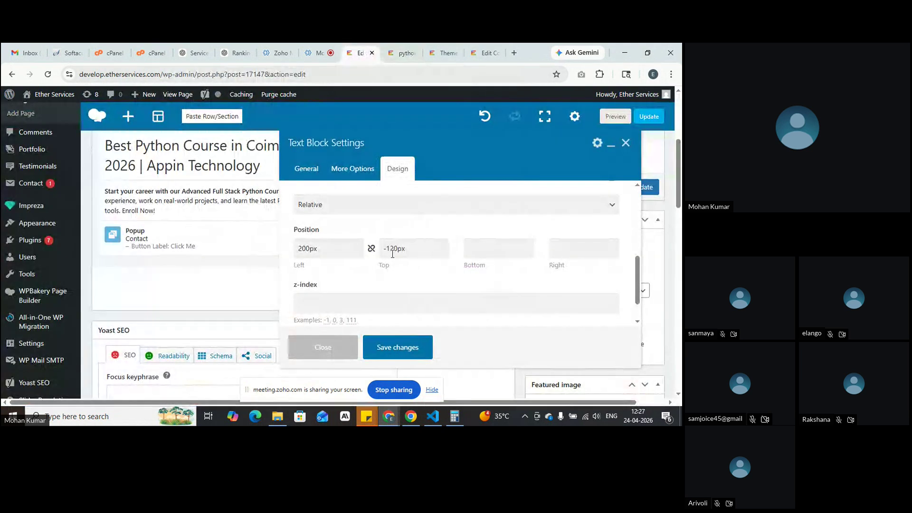
Step: Move the -120px offset from Top to Bottom, save, and preview the lowered block
left_click_drag(421, 249, 382, 249)
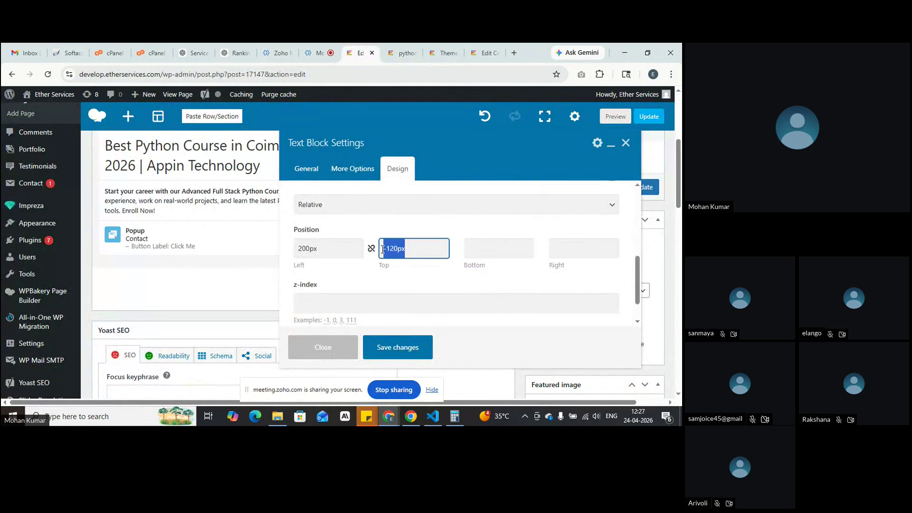
key("ctrl+x")
left_click(507, 244)
key("ctrl+v")
left_click(393, 346)
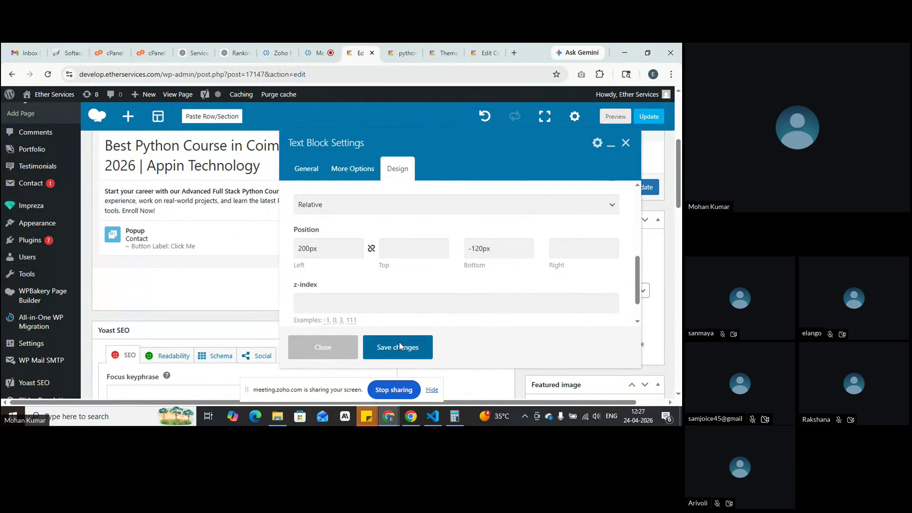
left_click(615, 116)
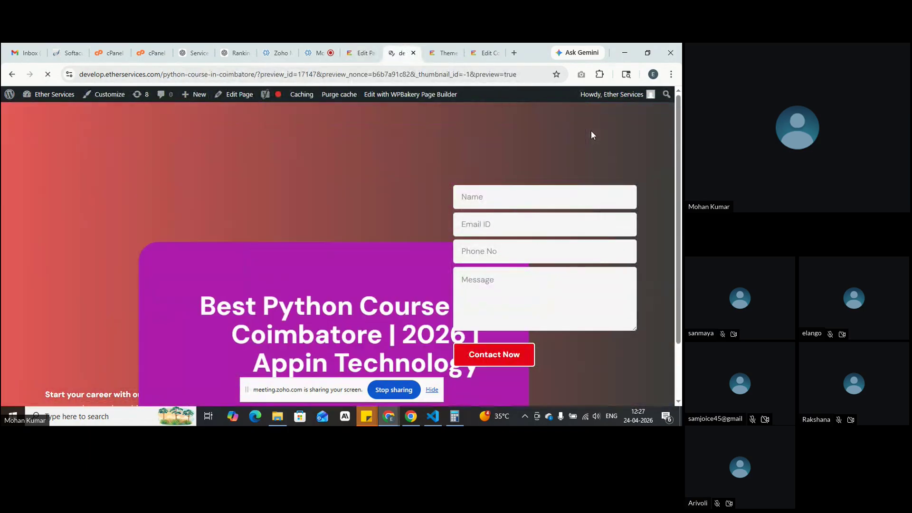
scroll(592, 131, "down", 1)
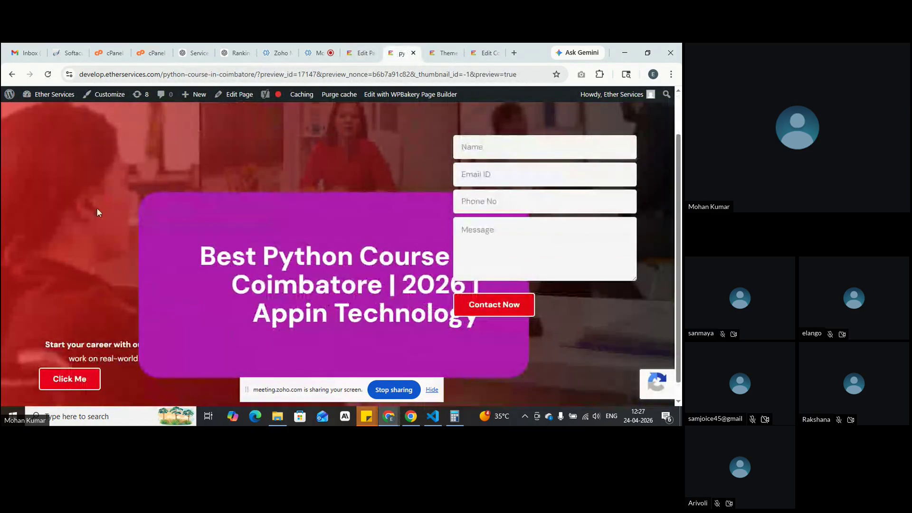
scroll(345, 201, "up", 1)
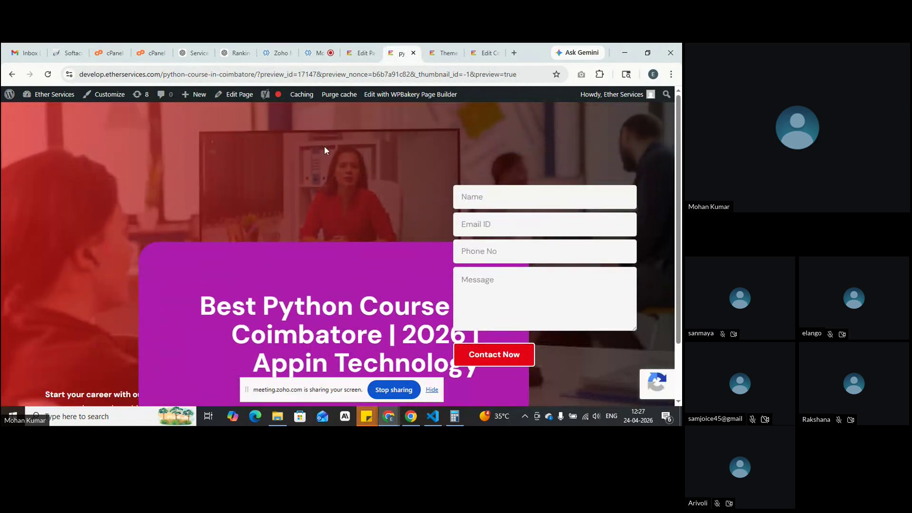